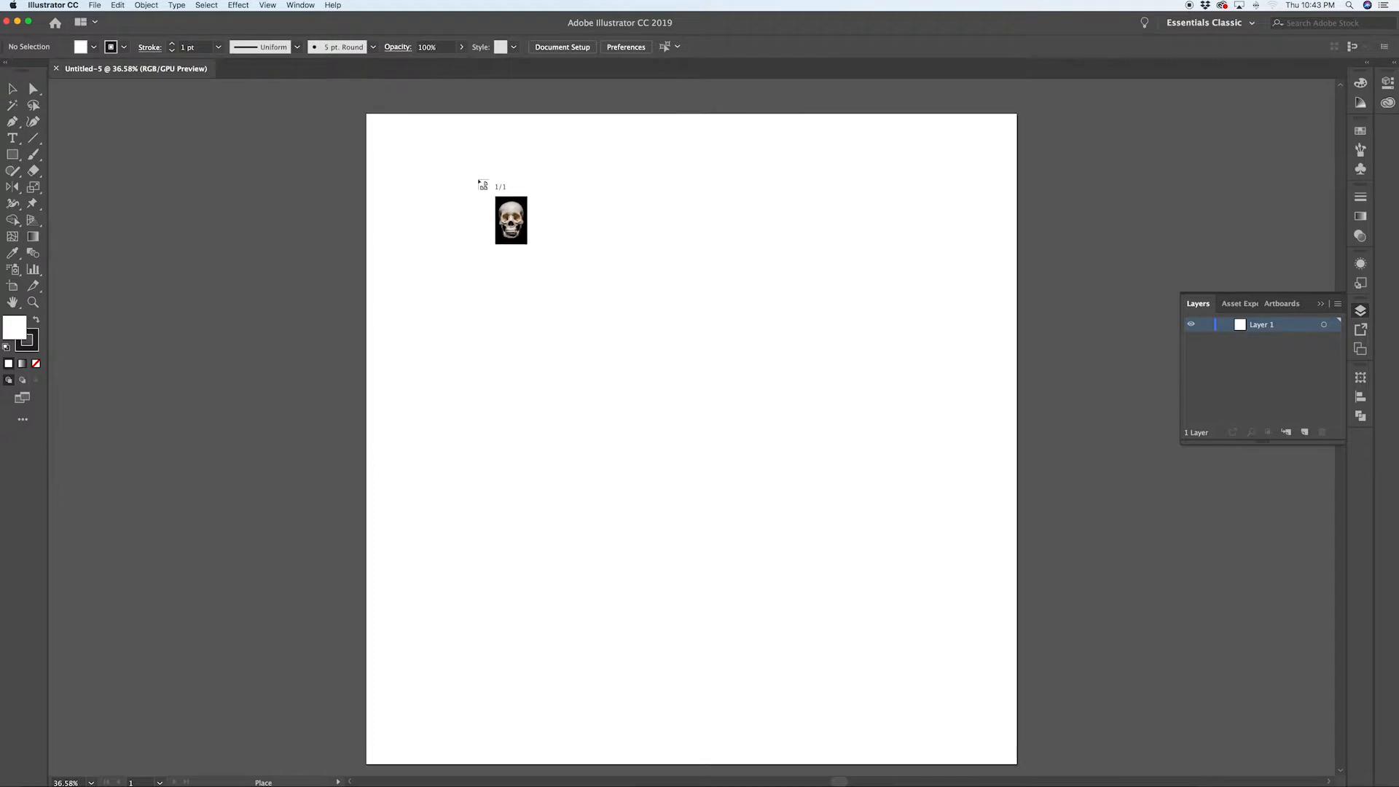
Step: Place the skull reference image over most of the artboard and position it at X 15 in, Y 15 in
{"action": "left_click_drag", "start_coordinate": [519, 124], "coordinate": [984, 718]}
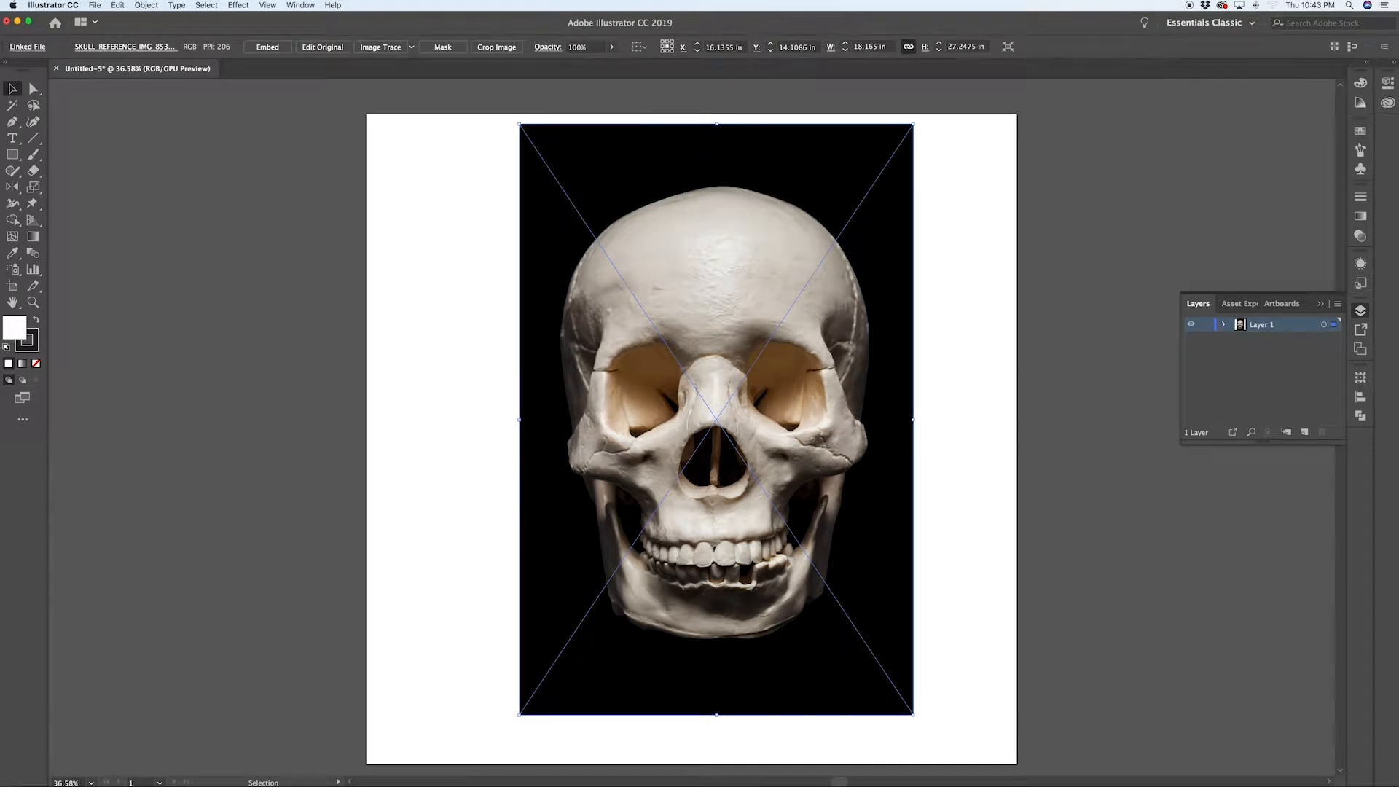
{"action": "left_click", "coordinate": [721, 48]}
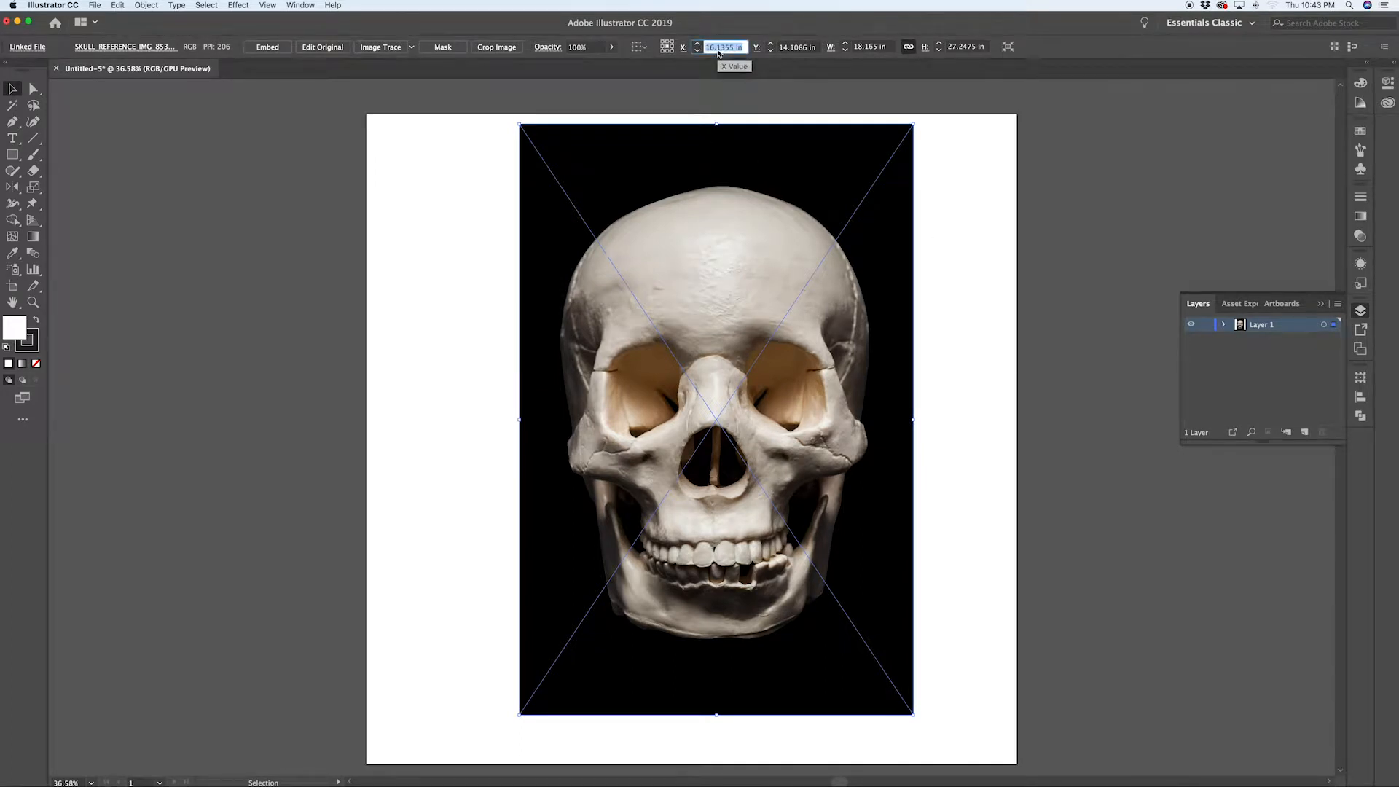
{"action": "type", "text": "15"}
{"action": "key", "text": "Tab"}
{"action": "type", "text": "15"}
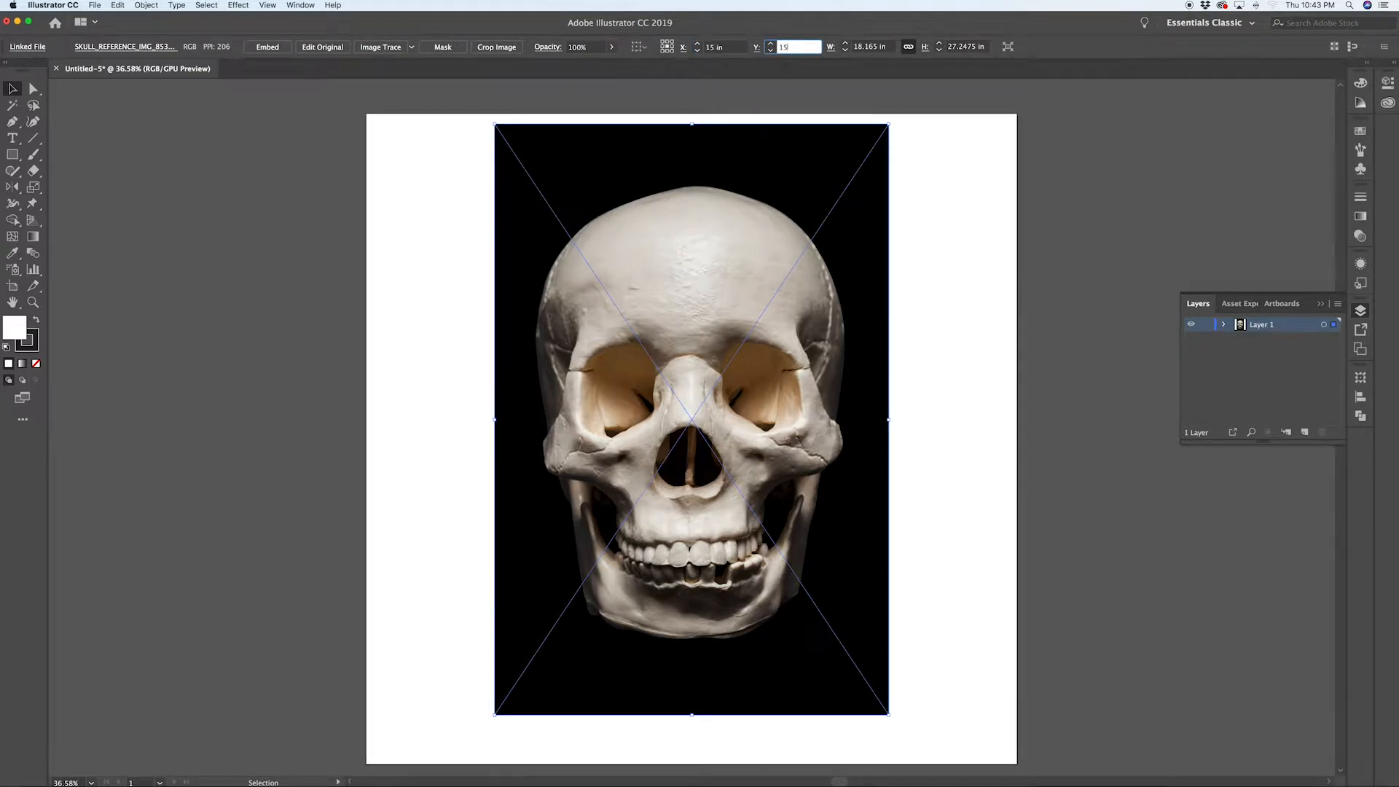
{"action": "key", "text": "Return"}
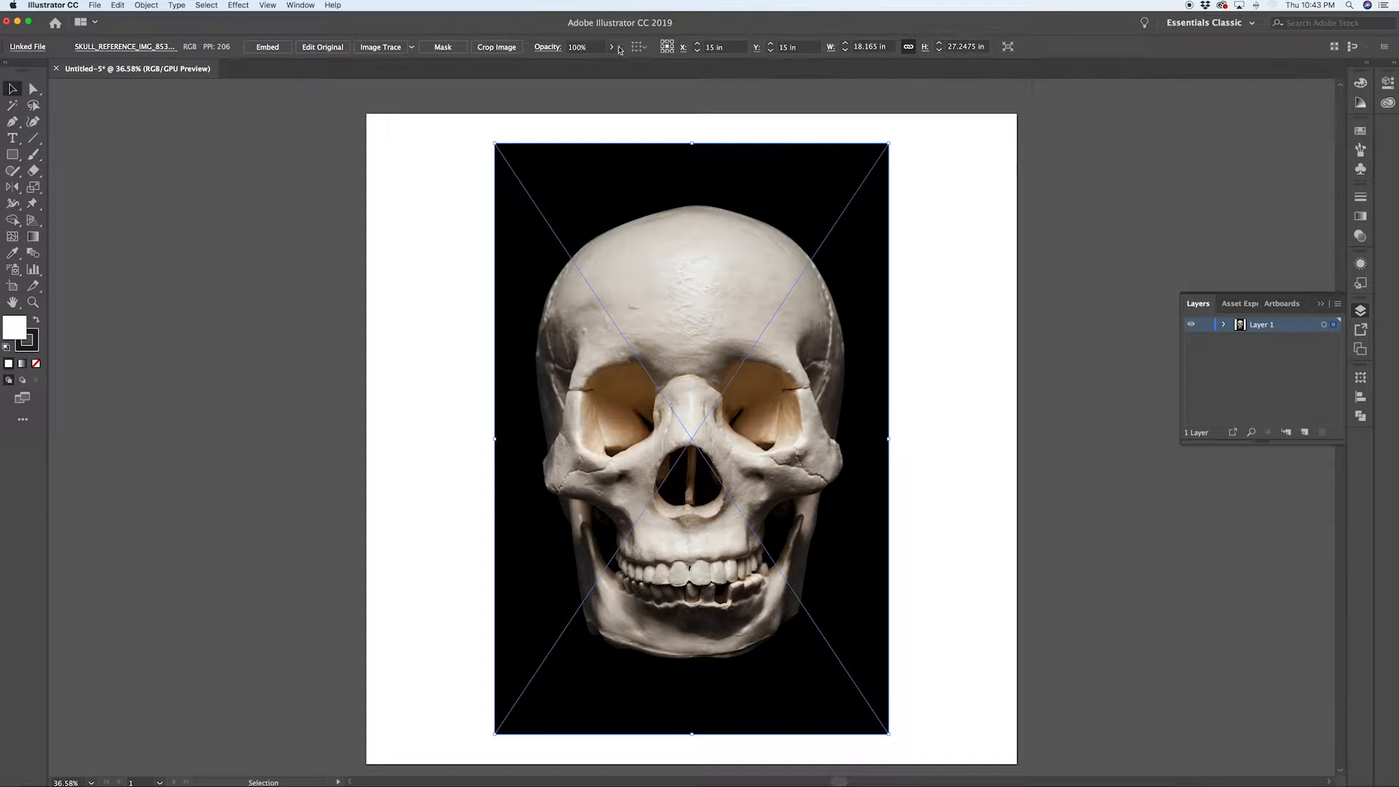
Step: Make Layer 1 a template layer so the reference photo is dimmed and locked
{"action": "left_click", "coordinate": [9, 92]}
{"action": "double_click", "coordinate": [1241, 325]}
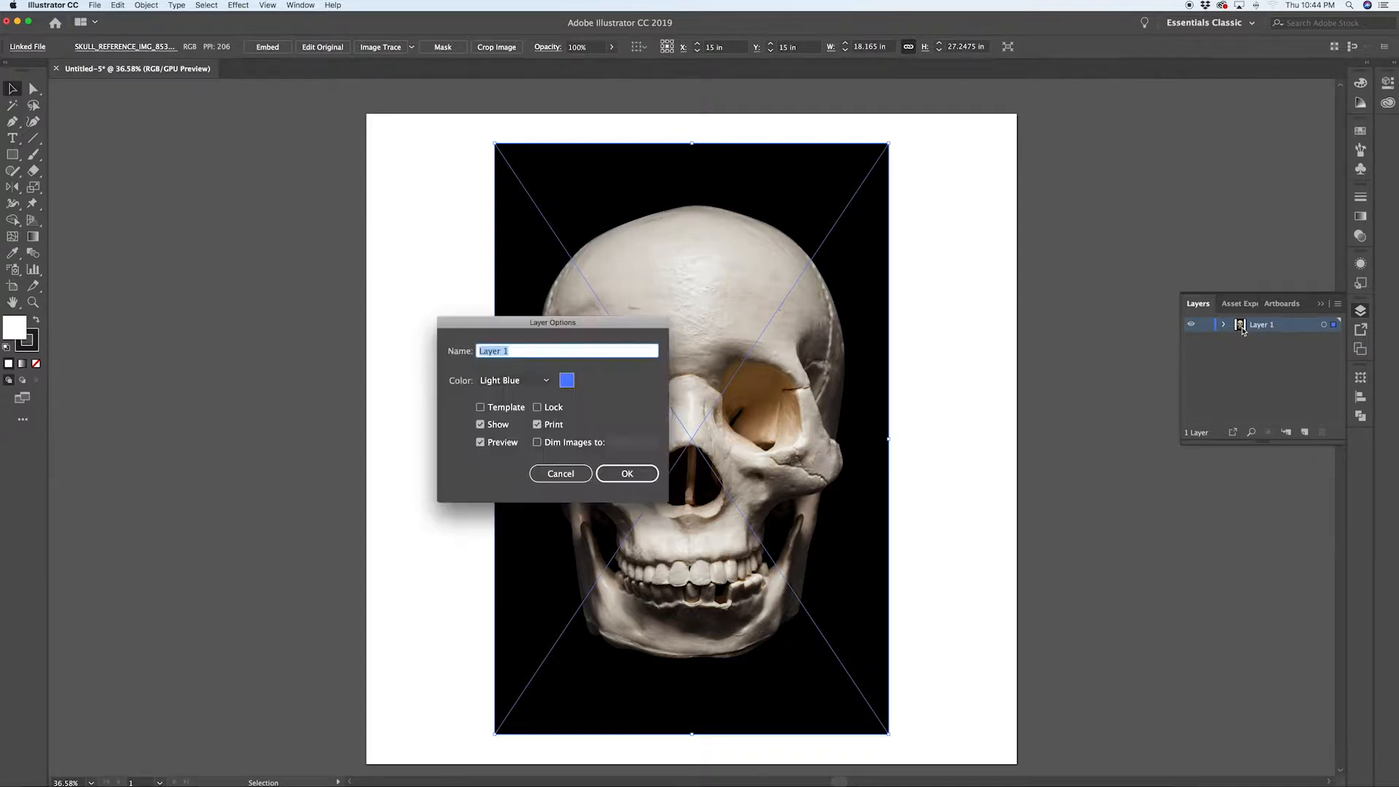
{"action": "left_click", "coordinate": [481, 409]}
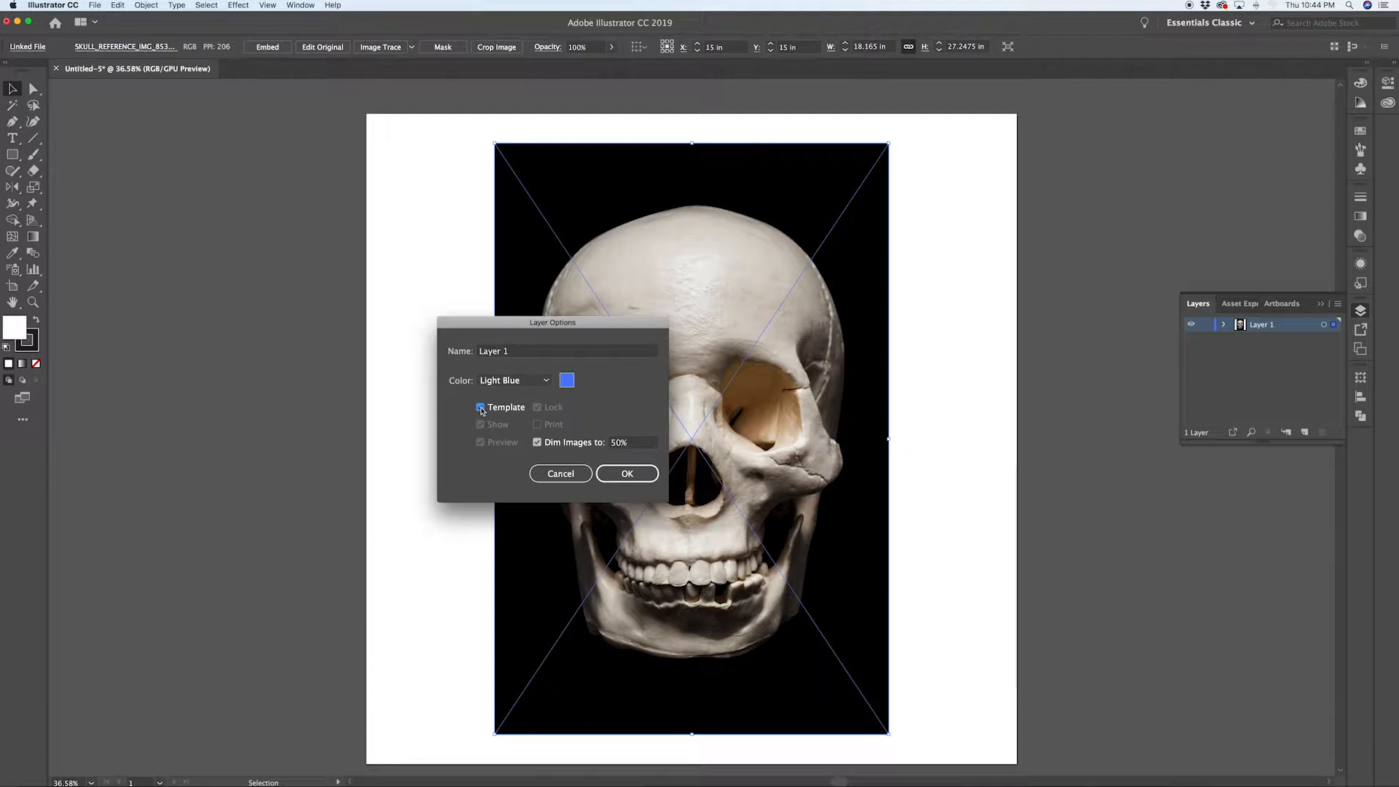
{"action": "left_click", "coordinate": [629, 475]}
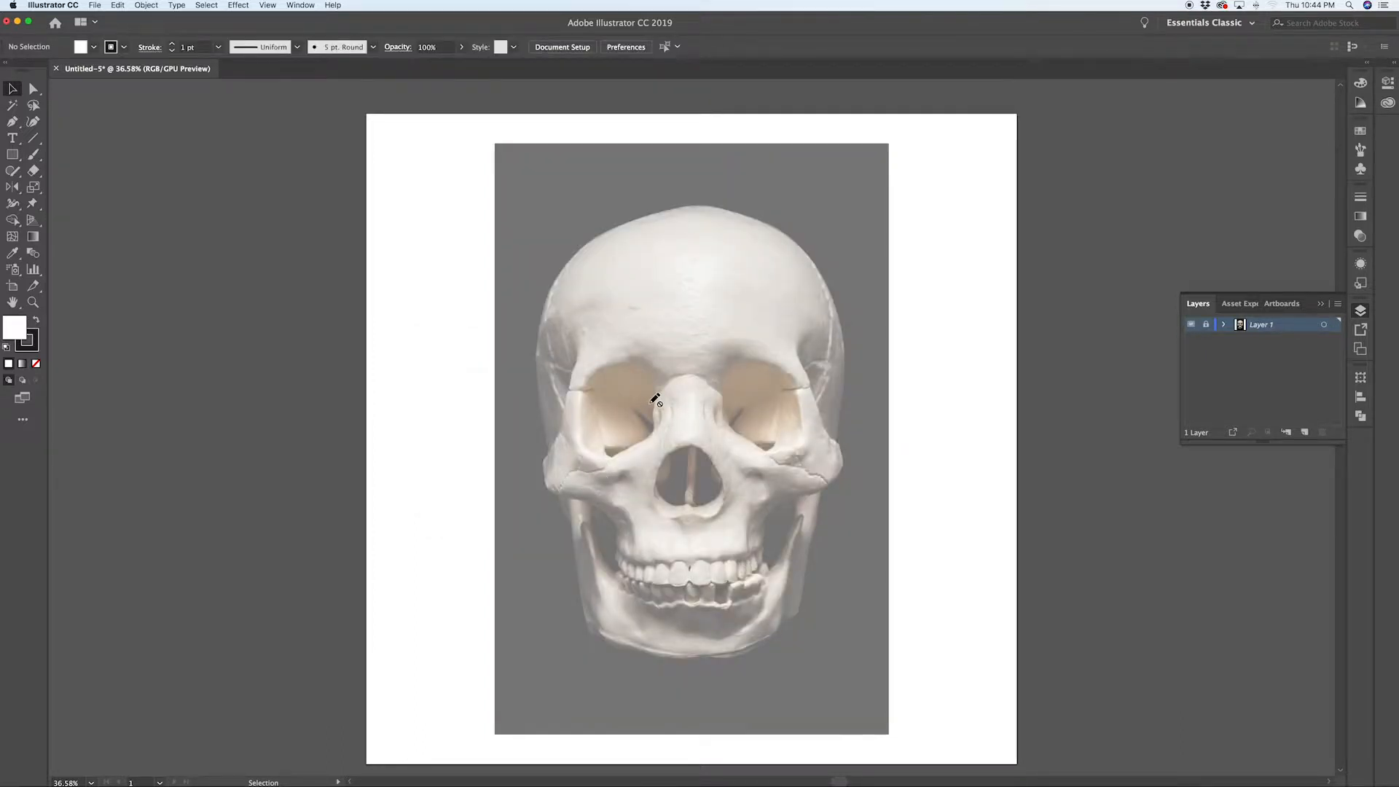
Step: Add a new layer and switch the template option off on Layer 1
{"action": "left_click", "coordinate": [1306, 433]}
{"action": "double_click", "coordinate": [1242, 339]}
{"action": "left_click", "coordinate": [480, 408]}
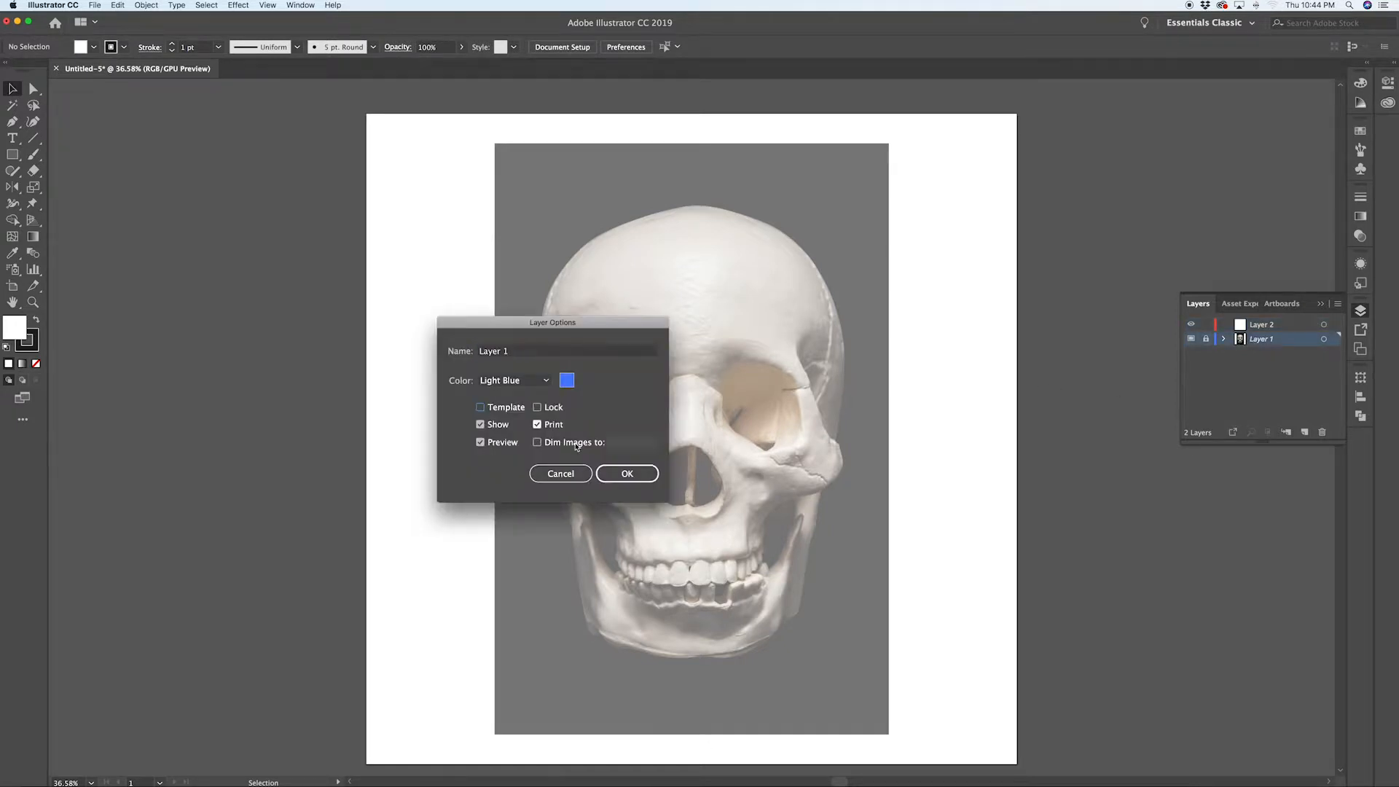
{"action": "left_click", "coordinate": [627, 475]}
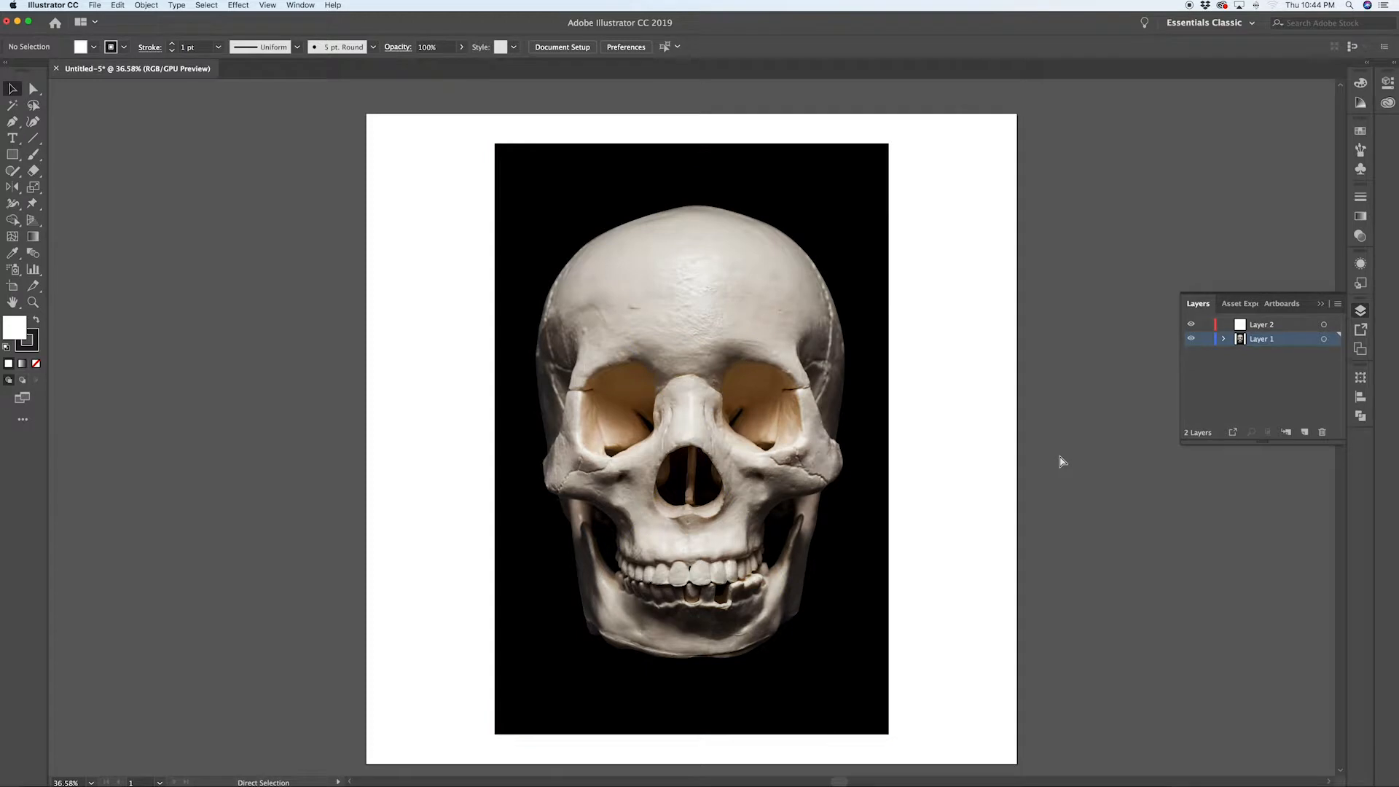
Step: Toggle outline view on and off, then undo the layer changes
{"action": "key", "text": "super+y"}
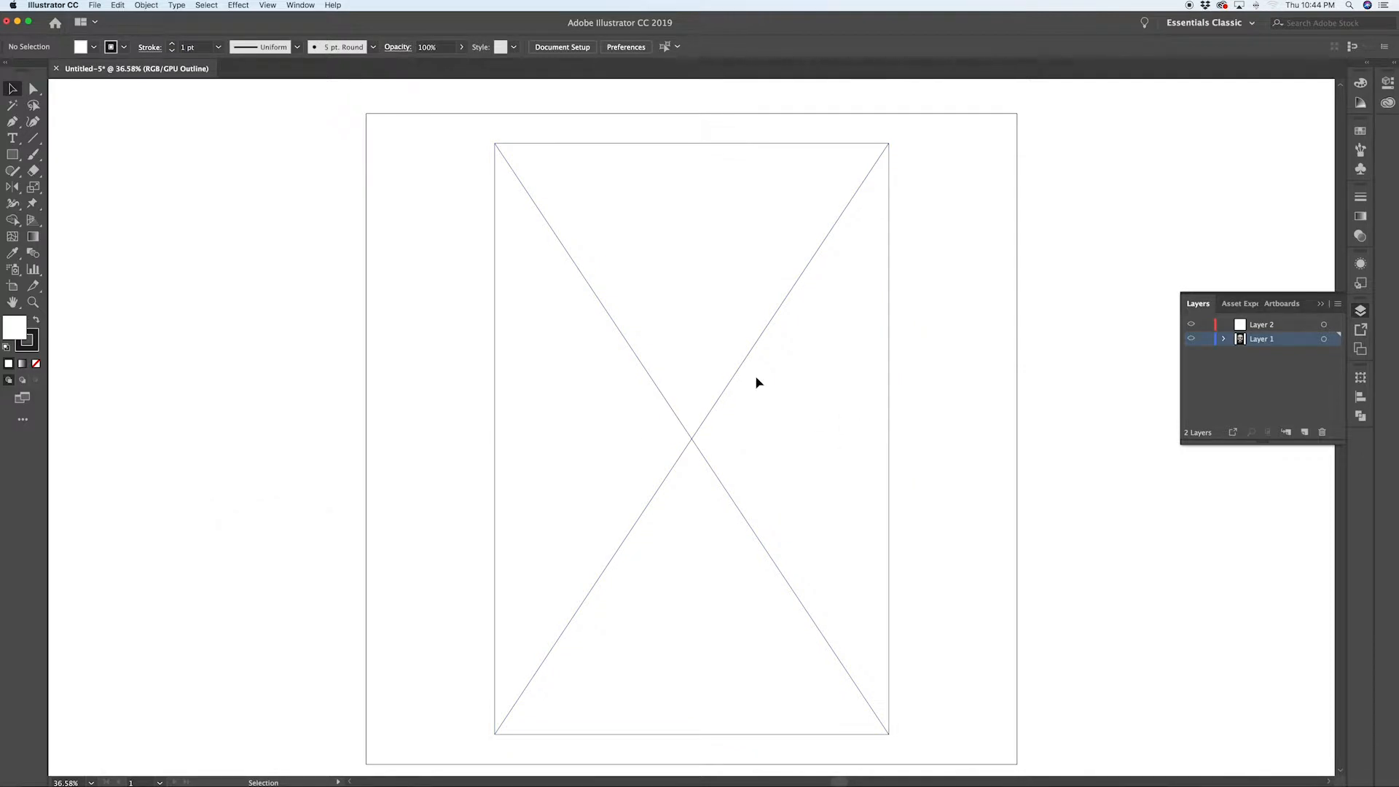
{"action": "key", "text": "super+y"}
{"action": "key", "text": "super+z"}
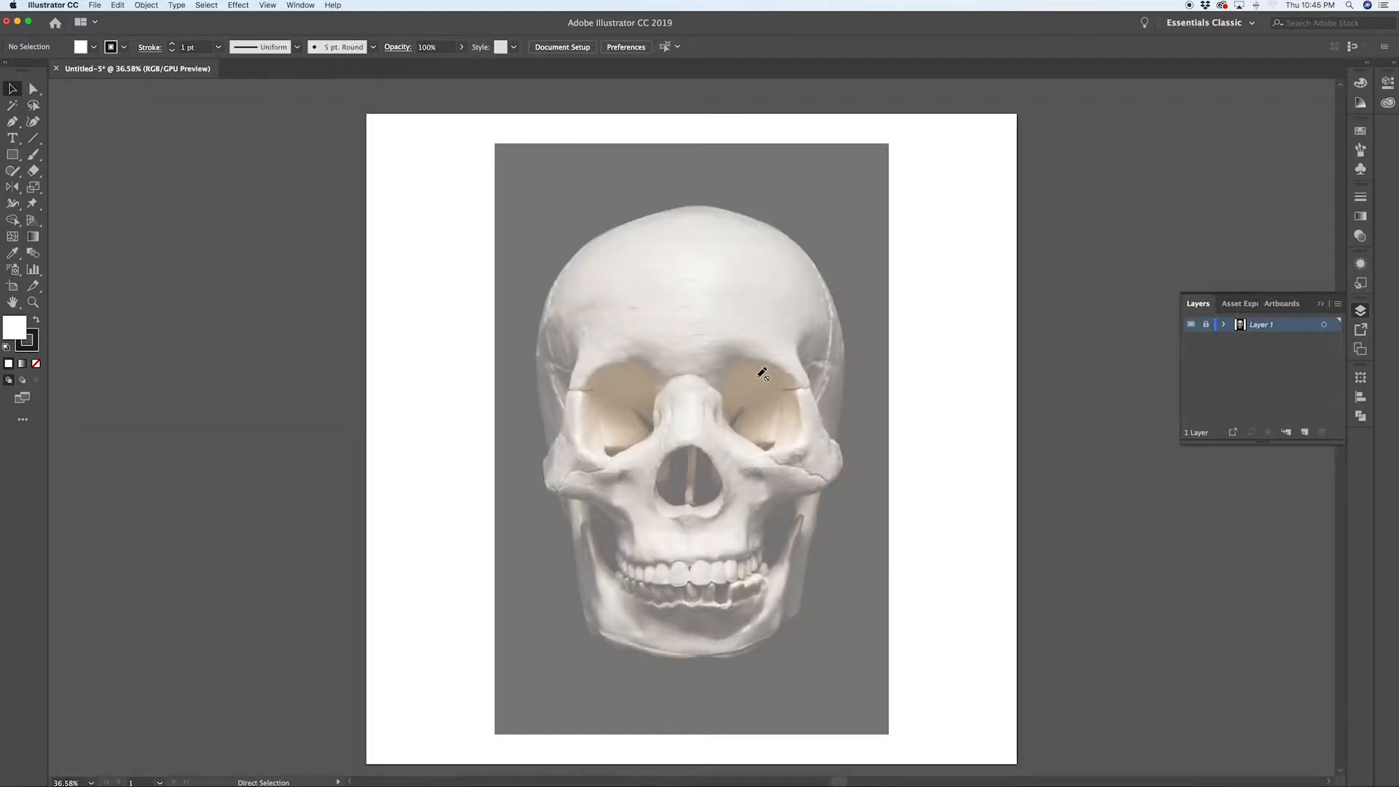
Step: Add a new drawing layer above the template and turn on the rulers
{"action": "left_click", "coordinate": [1305, 433]}
{"action": "key", "text": "super+r"}
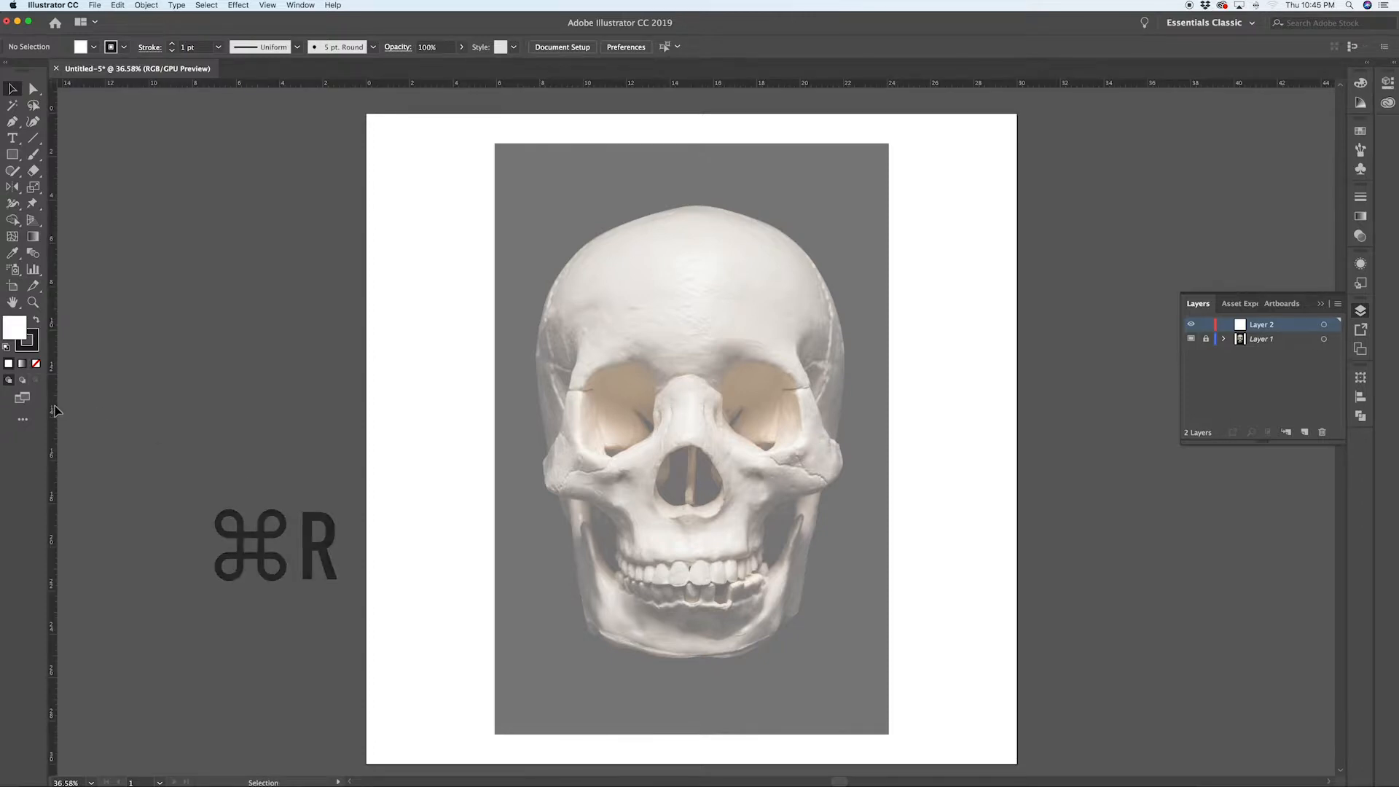
Step: Pull a vertical guide from the ruler to the skull's centre line
{"action": "left_click_drag", "start_coordinate": [53, 408], "coordinate": [691, 478]}
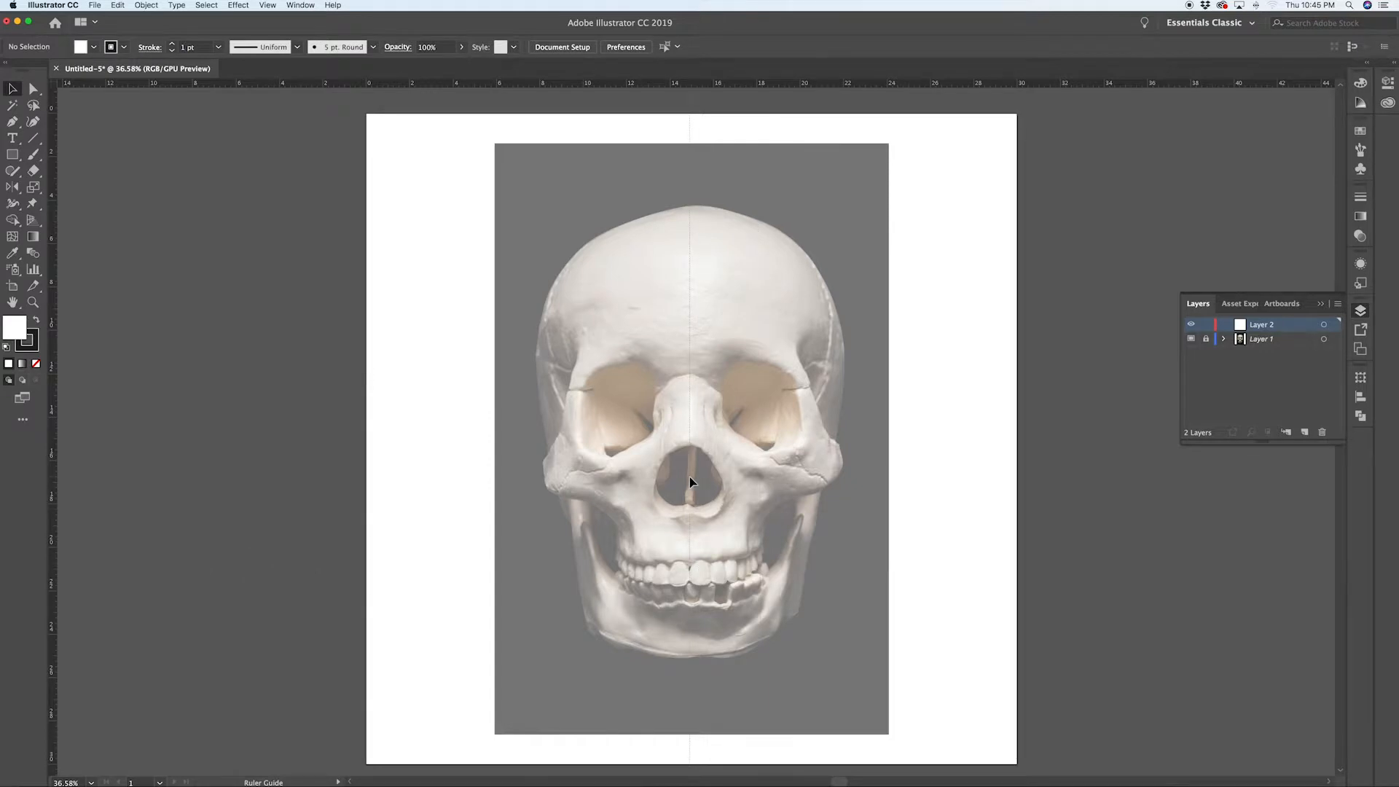
{"action": "left_click_drag", "start_coordinate": [690, 478], "coordinate": [691, 477]}
Step: Draw a Pen path from the centre guide across the nose bridge down to the left eye socket's inner edge
{"action": "scroll", "coordinate": [685, 389], "scroll_direction": "up", "scroll_amount": 4}
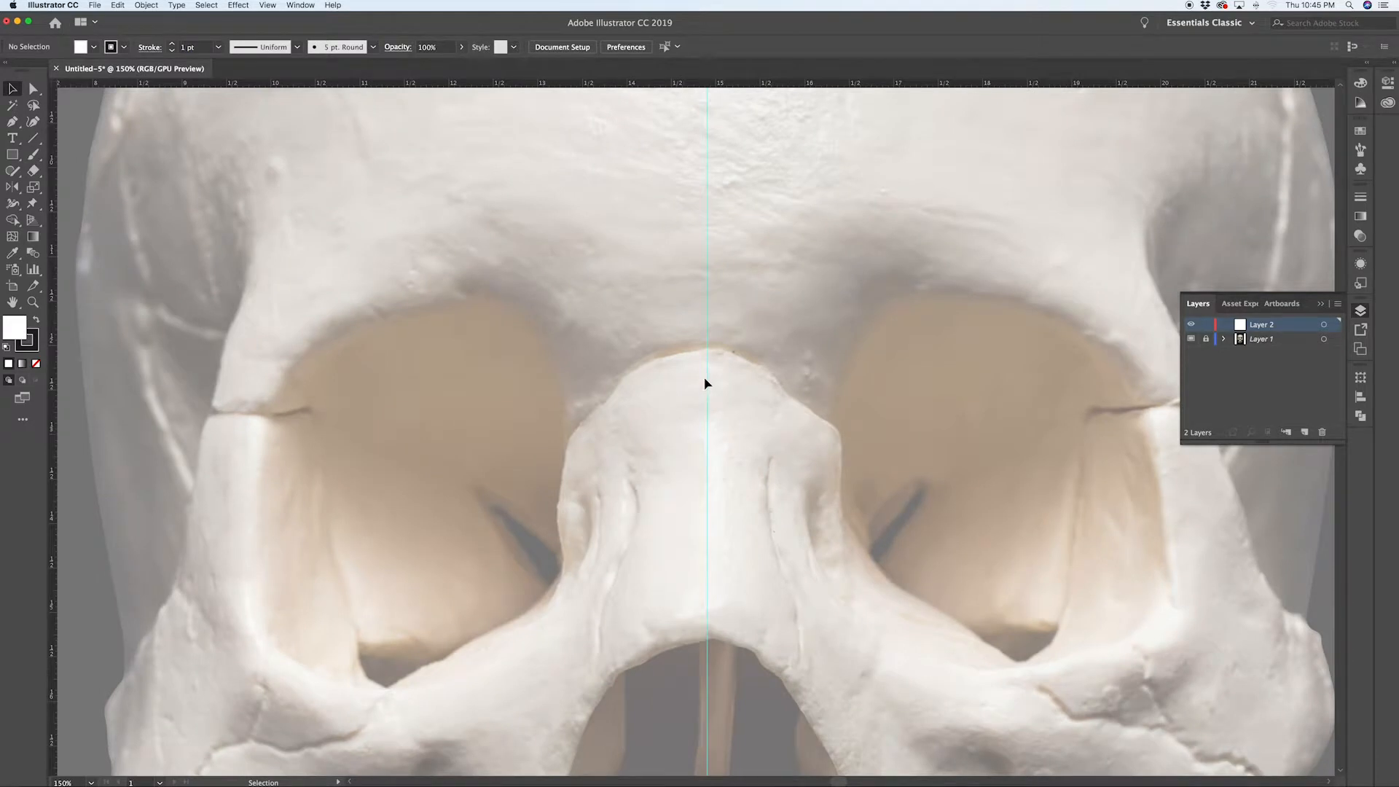
{"action": "key", "text": "p"}
{"action": "left_click_drag", "start_coordinate": [709, 350], "coordinate": [655, 351]}
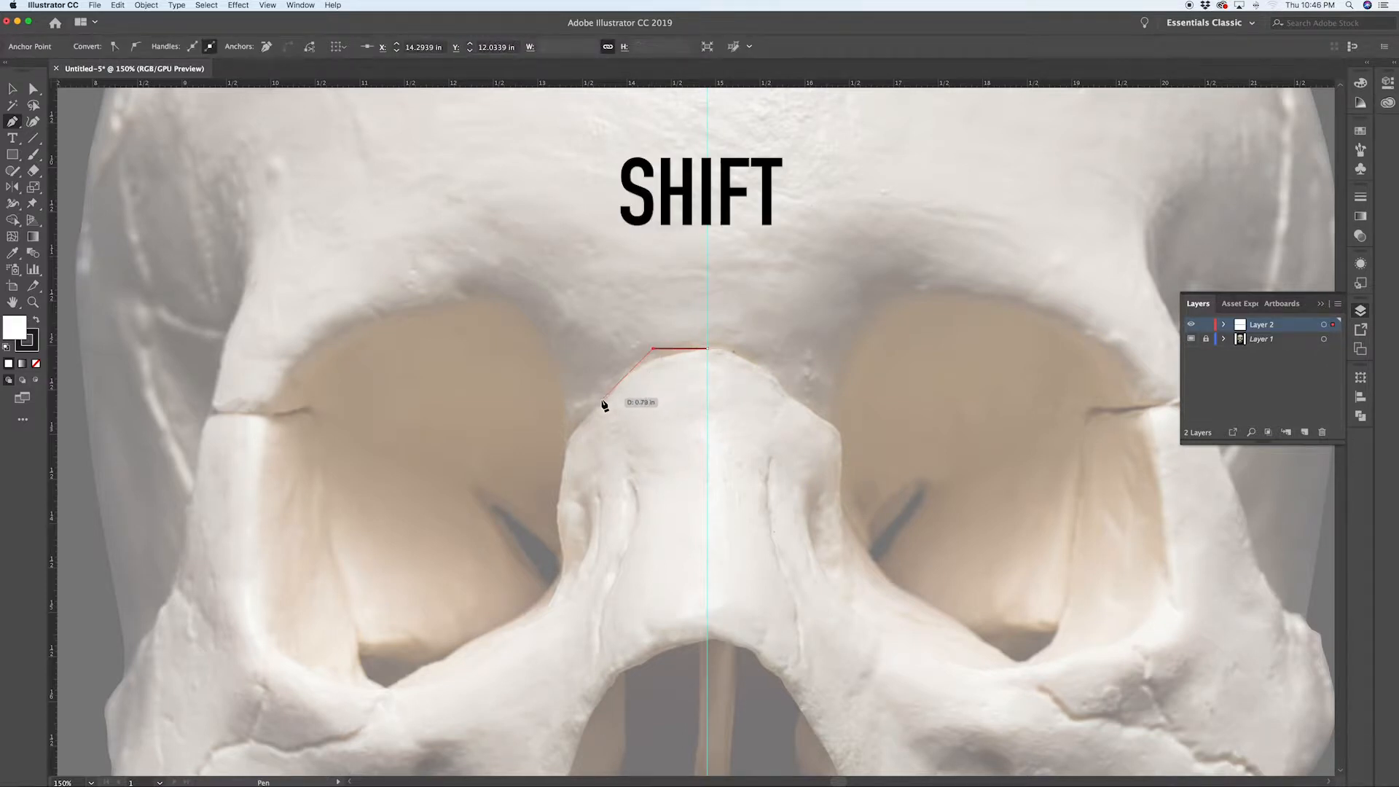
{"action": "left_click", "coordinate": [570, 431]}
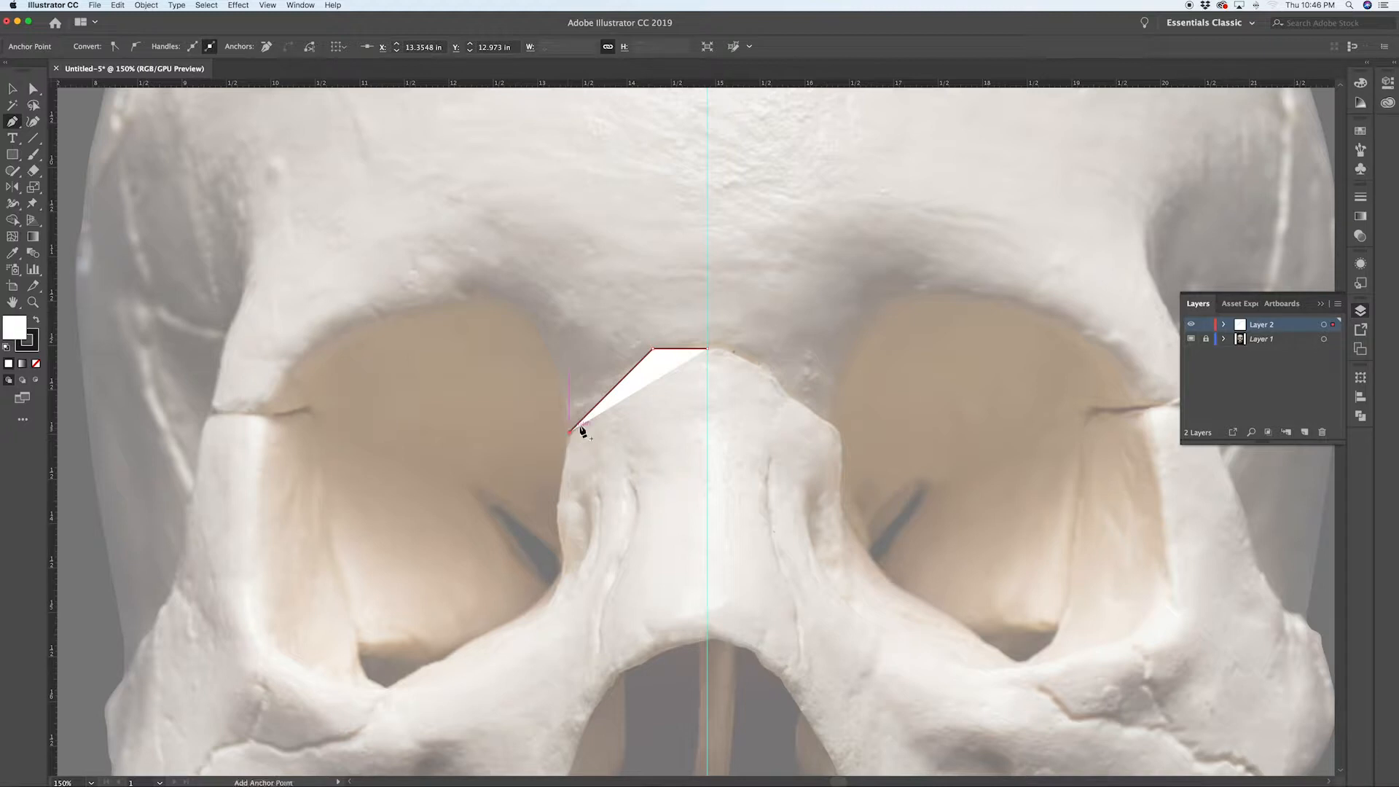
Step: Select the new path and set its stroke weight to 6 pt
{"action": "key", "text": "v"}
{"action": "left_click", "coordinate": [654, 321]}
{"action": "left_click", "coordinate": [656, 360]}
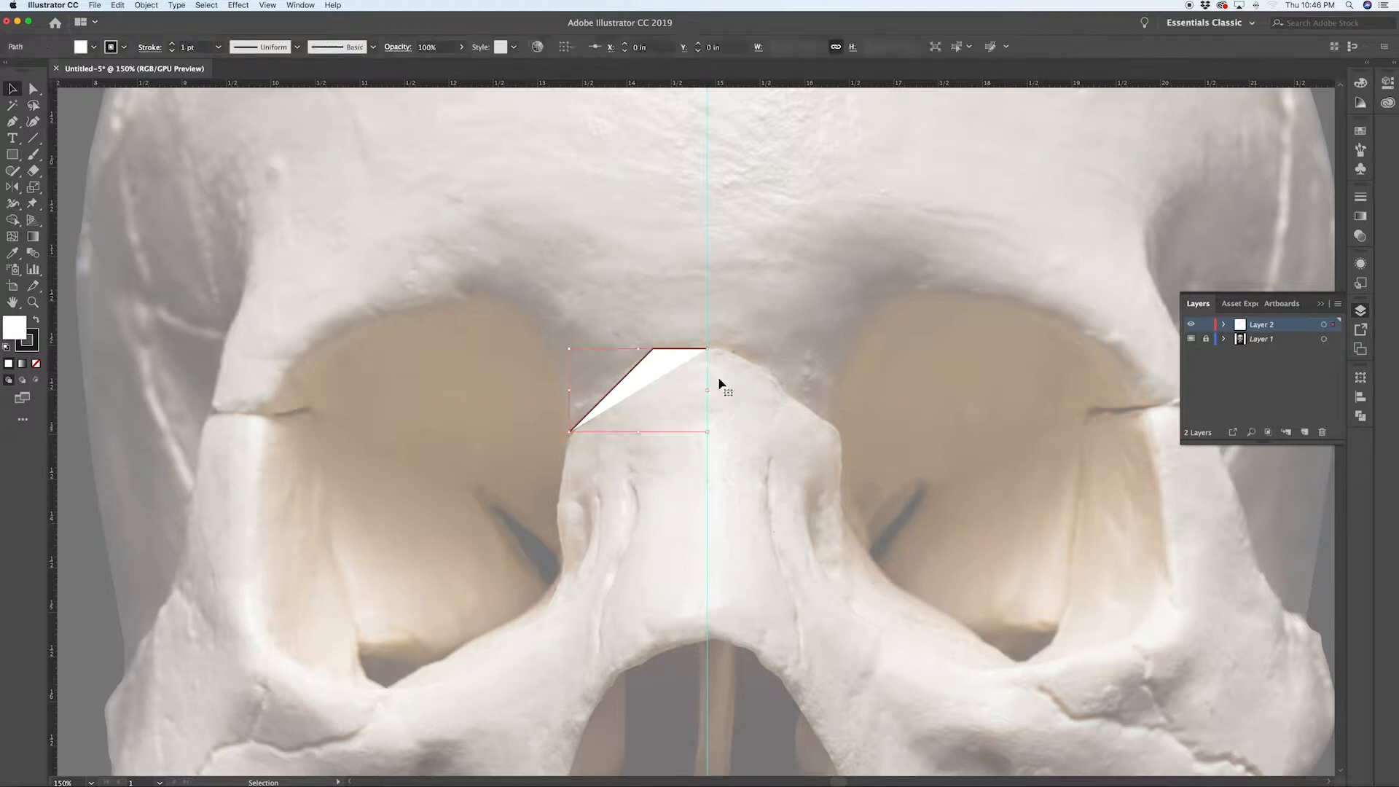
{"action": "left_click", "coordinate": [1363, 201]}
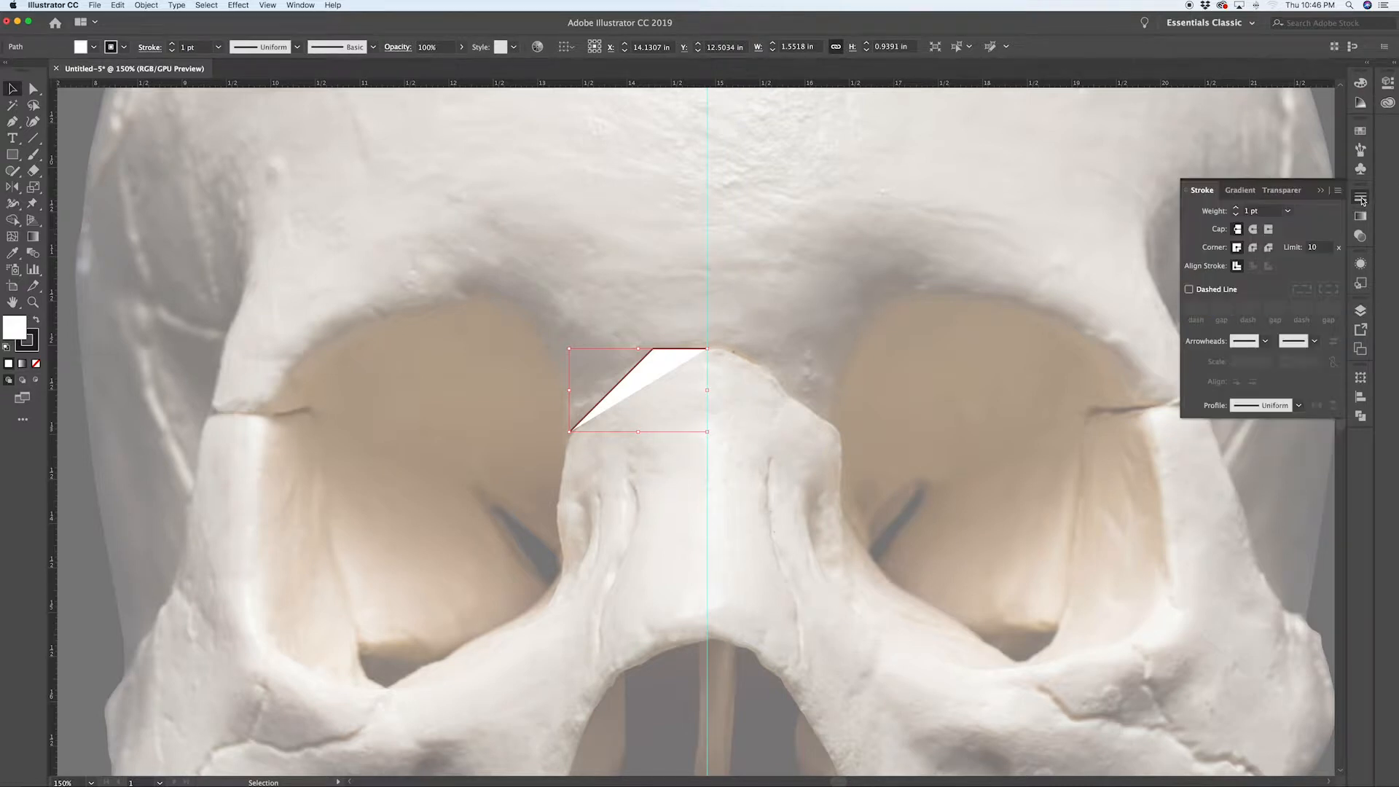
{"action": "left_click", "coordinate": [1288, 211]}
{"action": "left_click", "coordinate": [1304, 345]}
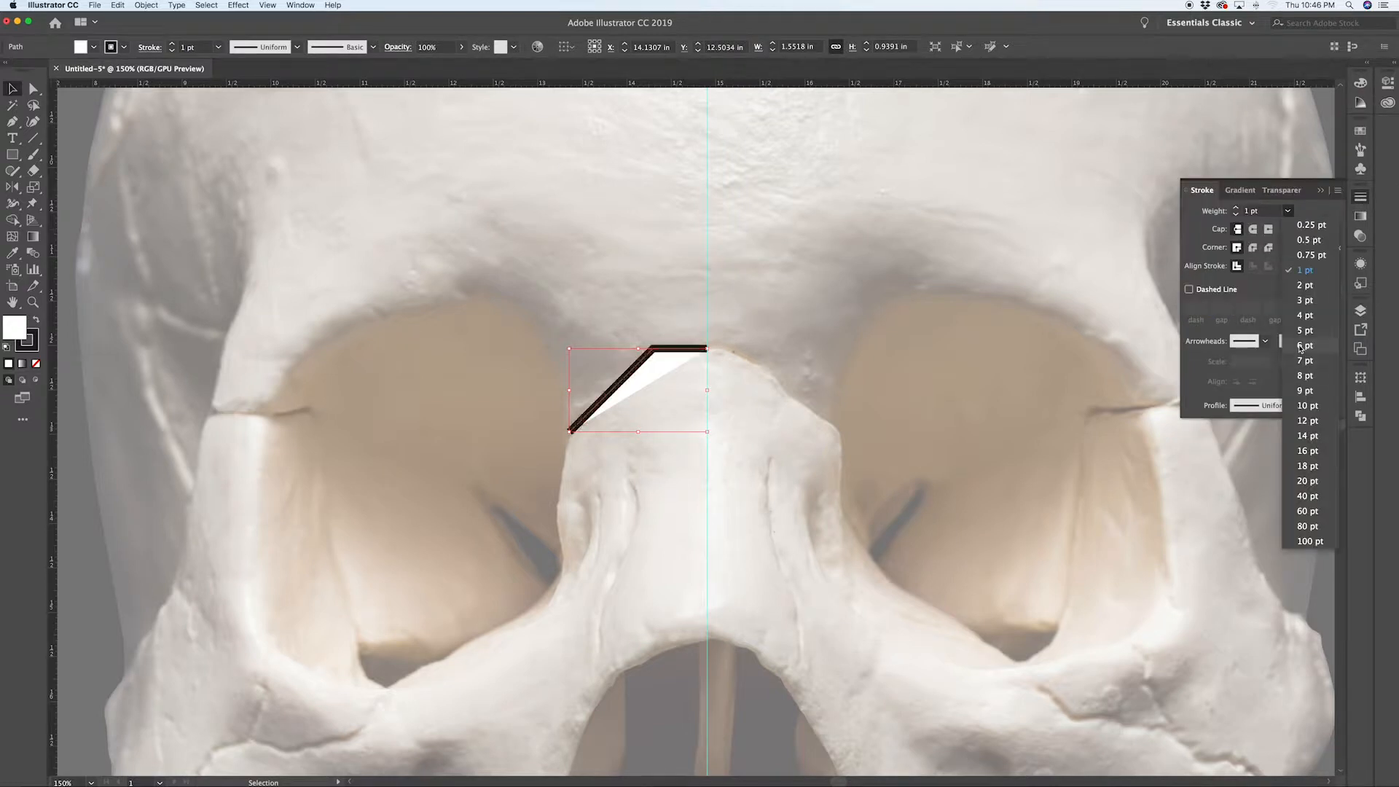
Step: Set the path's fill to none and deselect it
{"action": "left_click", "coordinate": [1361, 83]}
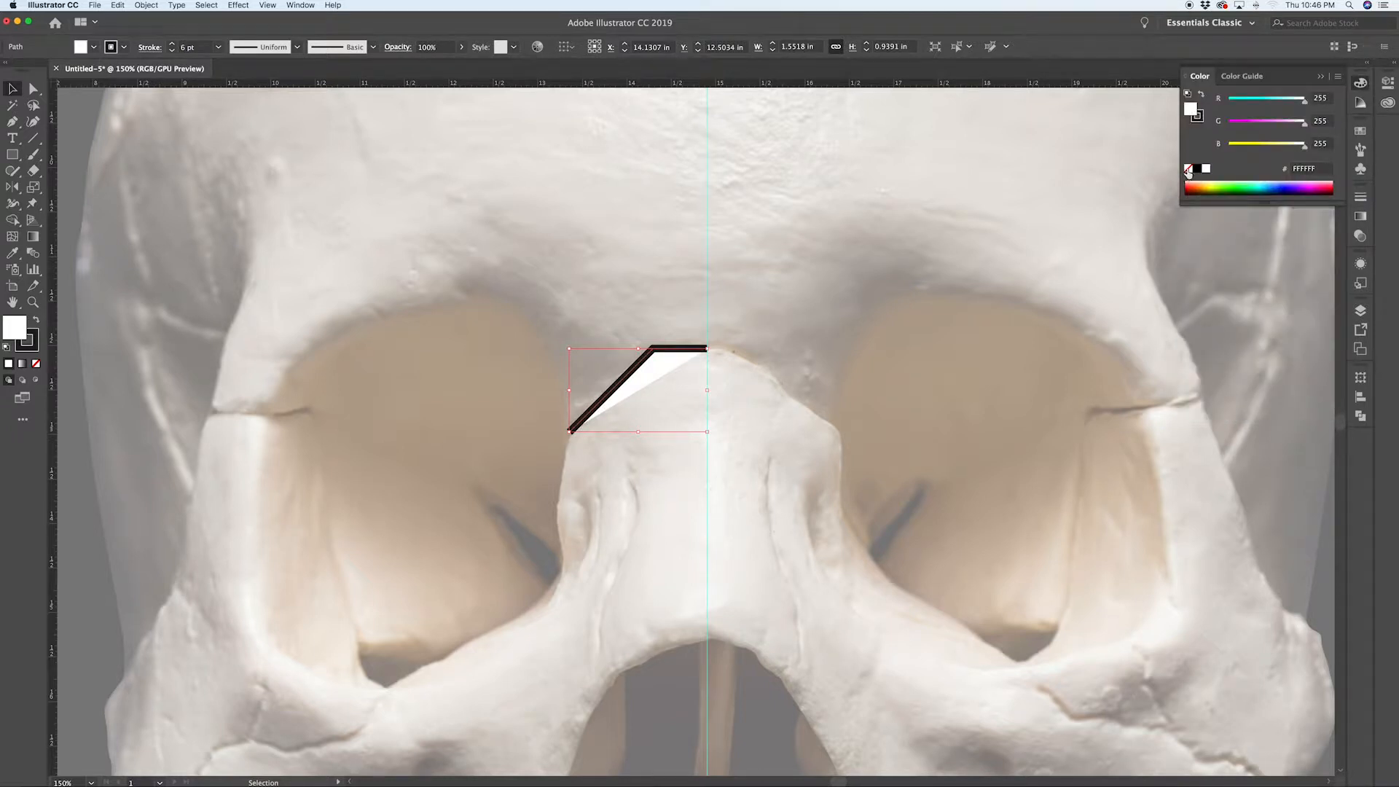
{"action": "left_click", "coordinate": [1188, 170]}
{"action": "left_click", "coordinate": [547, 342]}
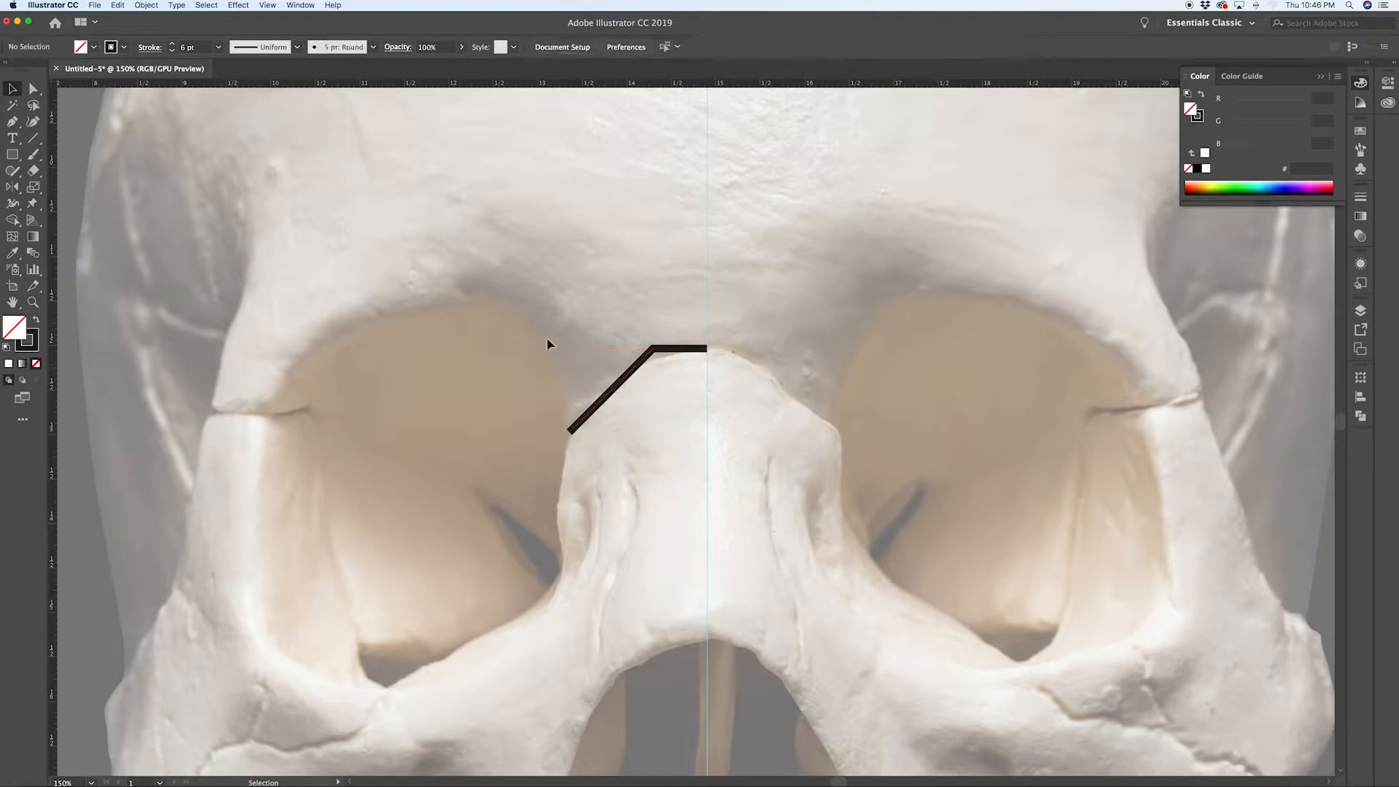
Step: Round the path's upper corner anchor using the live corner widget
{"action": "key", "text": "a"}
{"action": "left_click", "coordinate": [652, 357]}
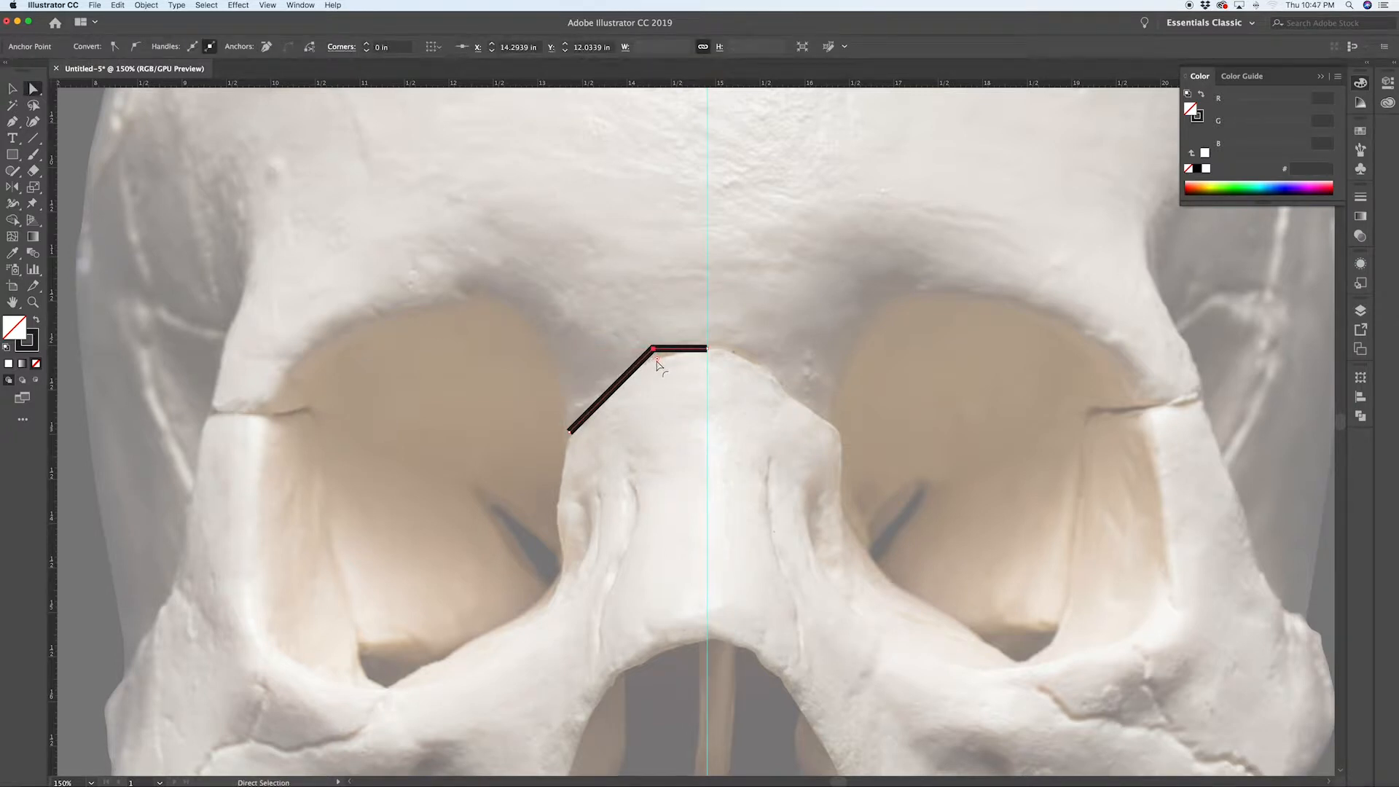
{"action": "left_click_drag", "start_coordinate": [657, 364], "coordinate": [702, 402]}
{"action": "left_click_drag", "start_coordinate": [695, 389], "coordinate": [694, 390]}
{"action": "left_click", "coordinate": [604, 346]}
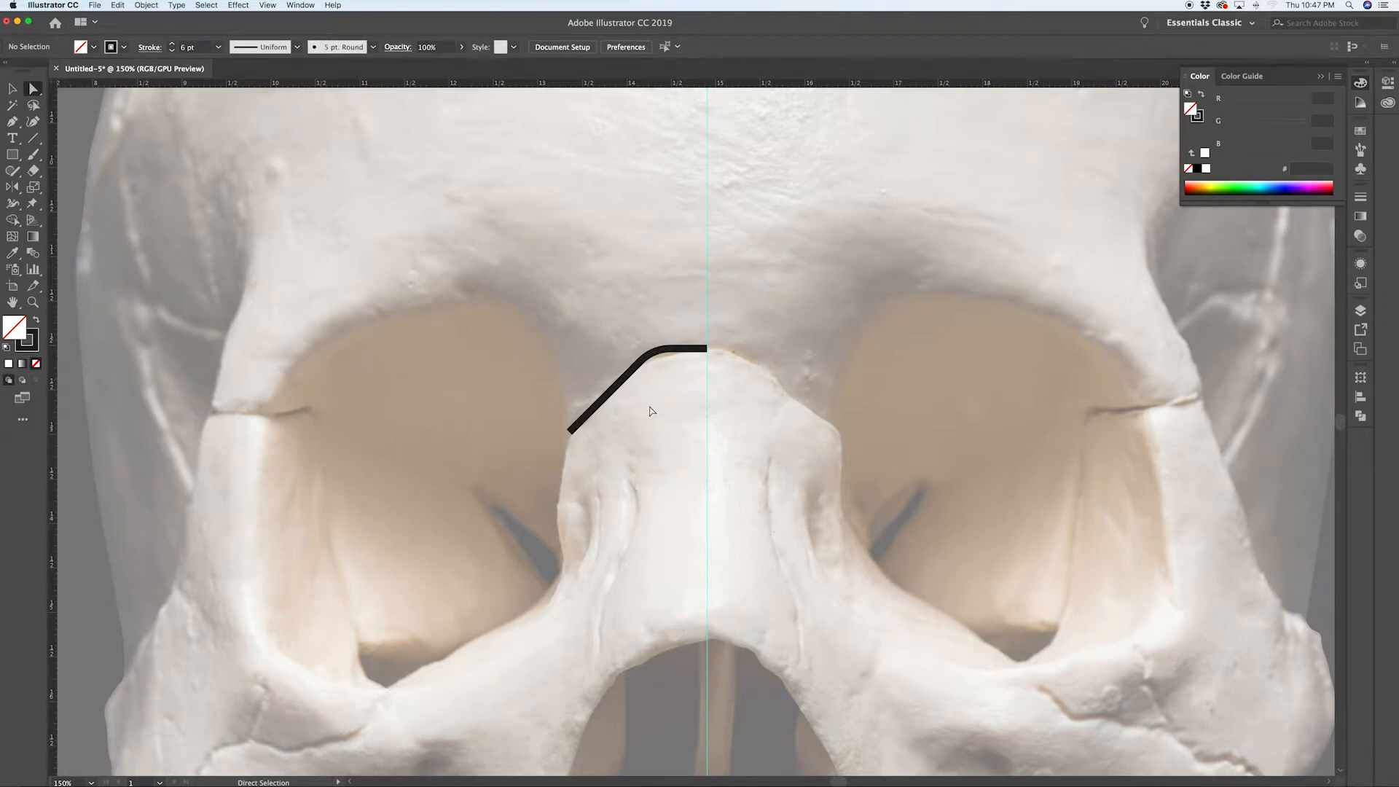
Step: Continue the path with the Pen tool up the socket's inner side and along the top of the left eye socket
{"action": "key", "text": "p"}
{"action": "scroll", "coordinate": [625, 541], "scroll_direction": "down", "scroll_amount": 3}
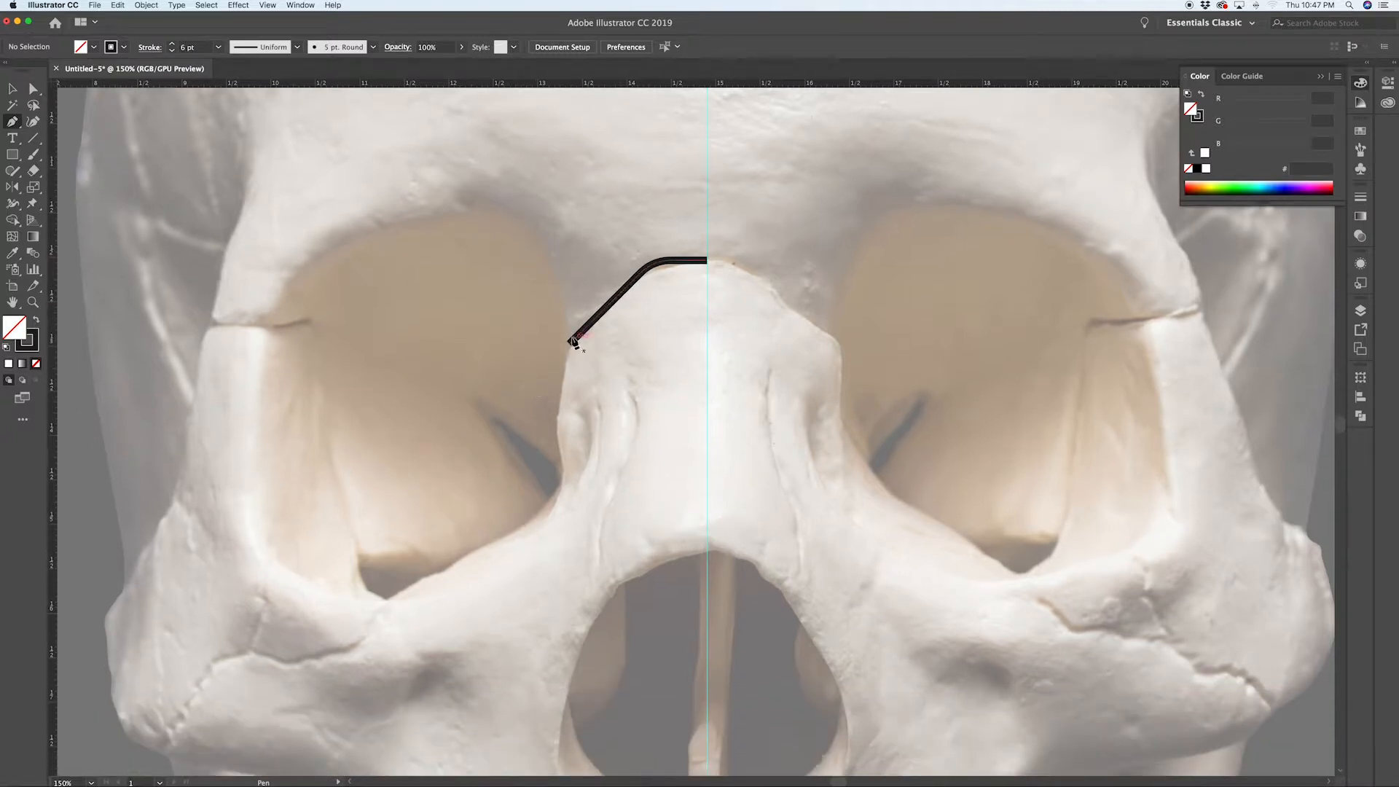
{"action": "left_click", "coordinate": [570, 341]}
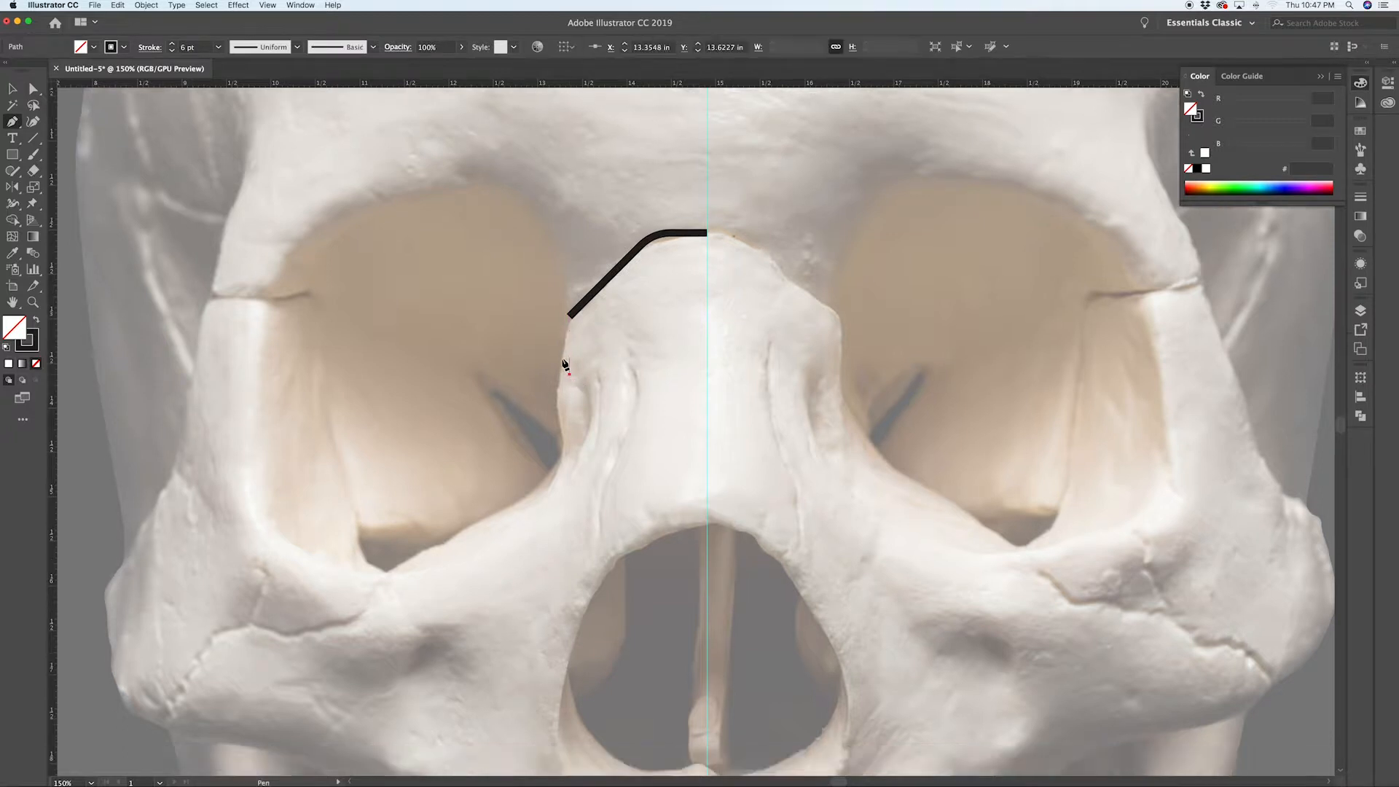
{"action": "scroll", "coordinate": [567, 313], "scroll_direction": "up", "scroll_amount": 5}
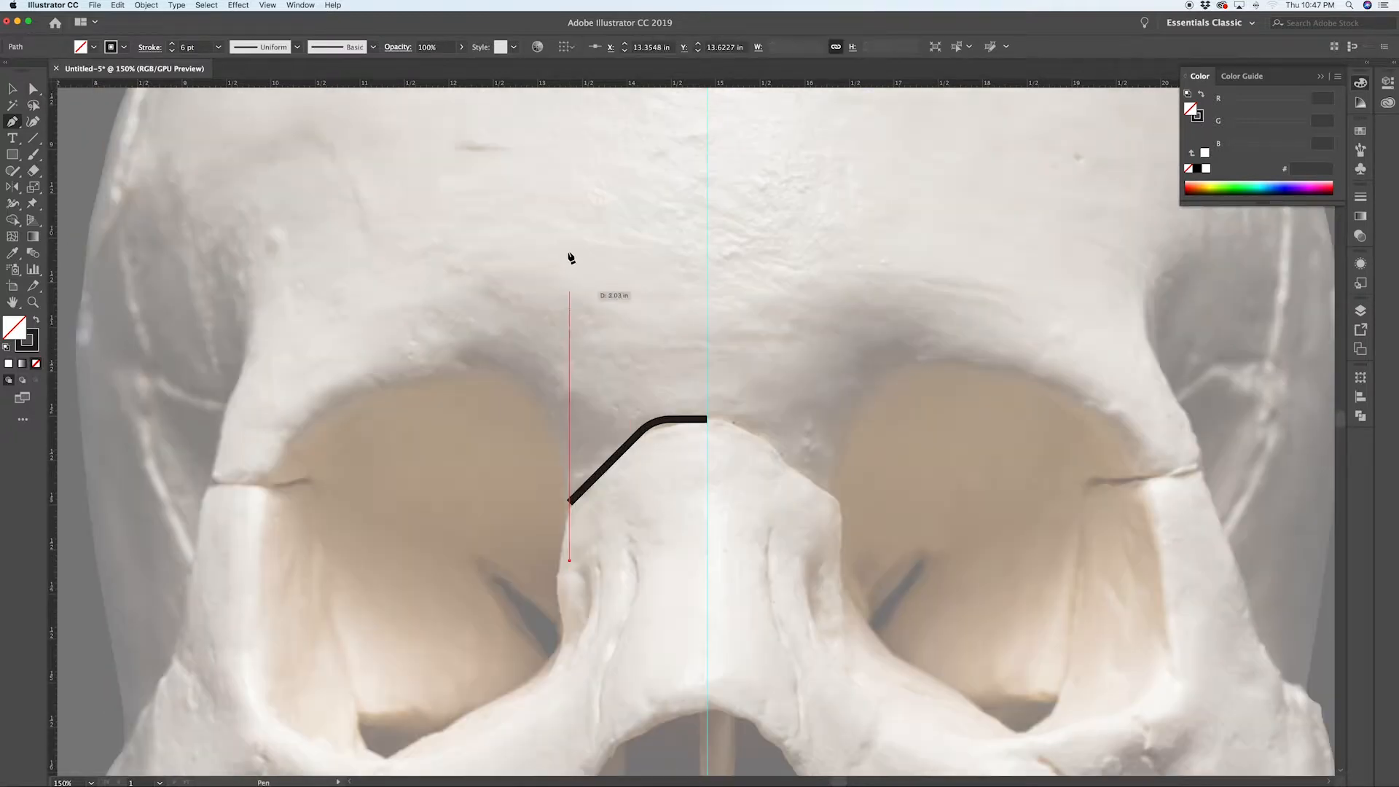
{"action": "left_click", "coordinate": [570, 421]}
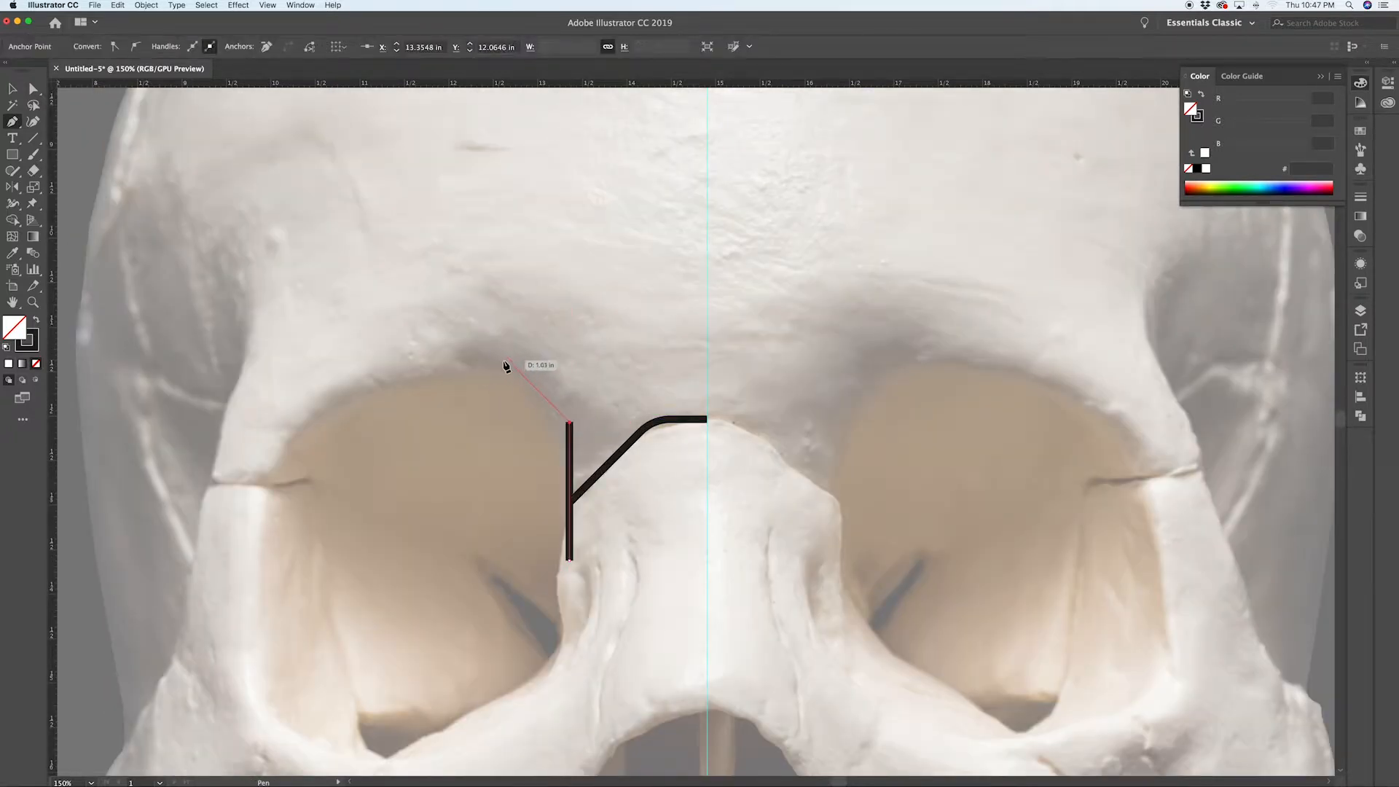
{"action": "left_click", "coordinate": [506, 359]}
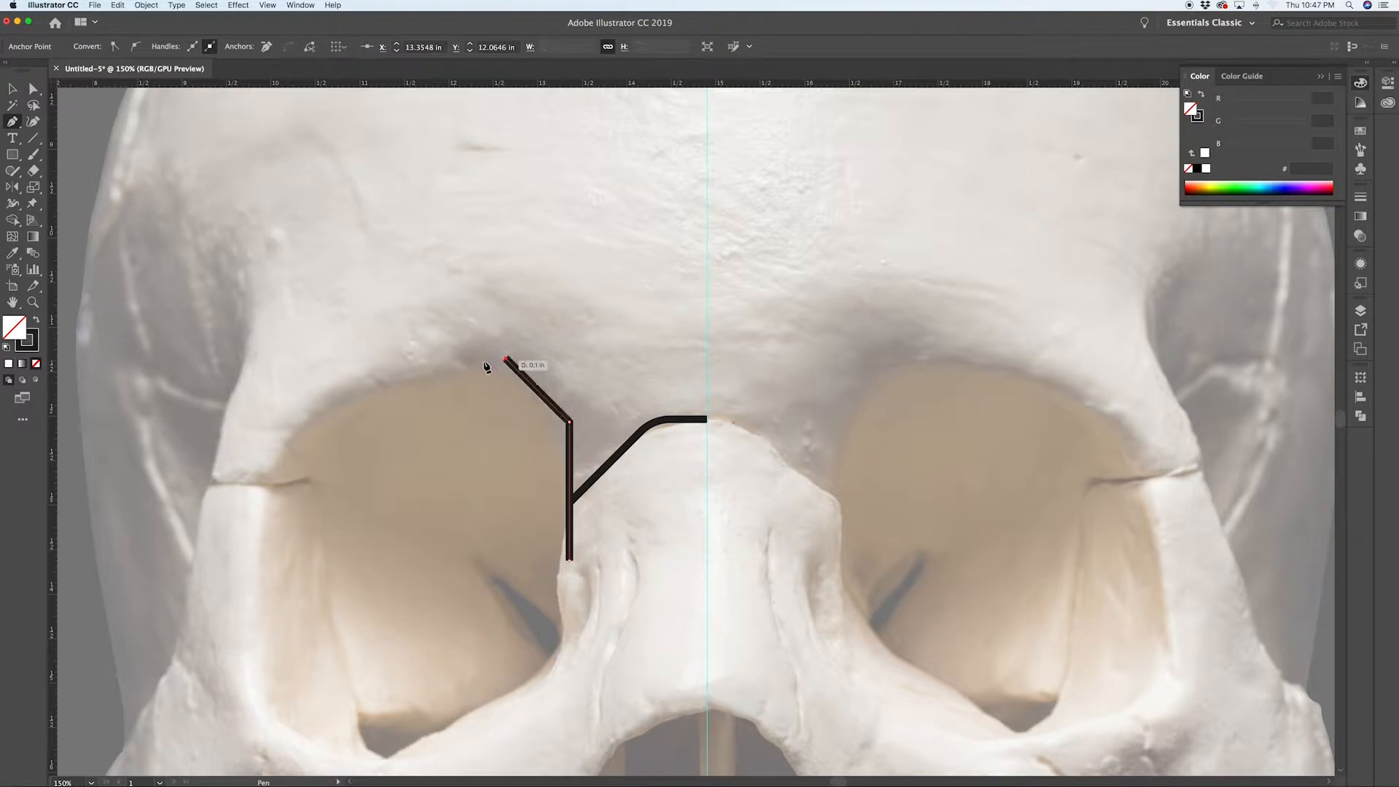
{"action": "left_click", "coordinate": [380, 359]}
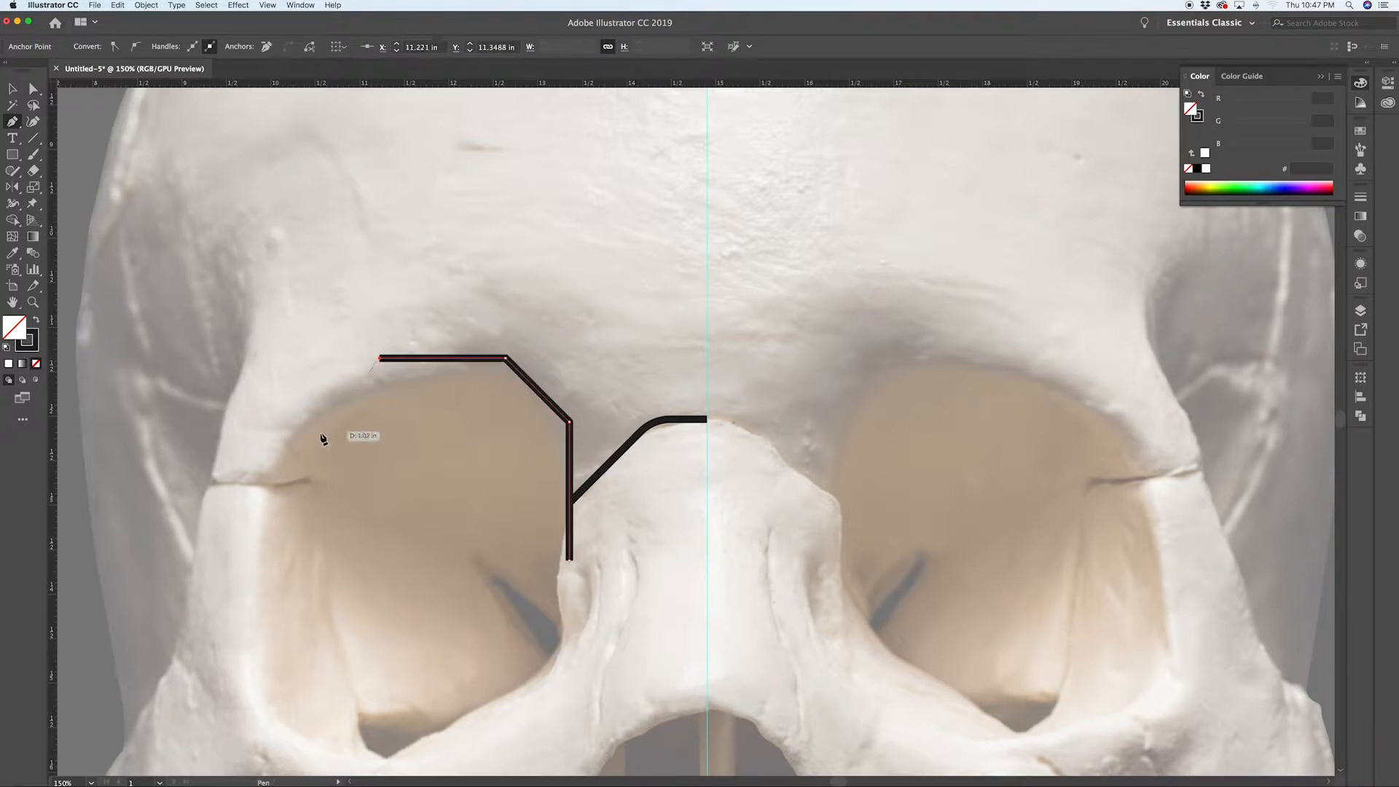
{"action": "left_click", "coordinate": [269, 423]}
Step: Finish the eye-socket outline with the Pen tool down the outer side, along the bottom, and back up to close the path
{"action": "scroll", "coordinate": [269, 430], "scroll_direction": "down", "scroll_amount": 5}
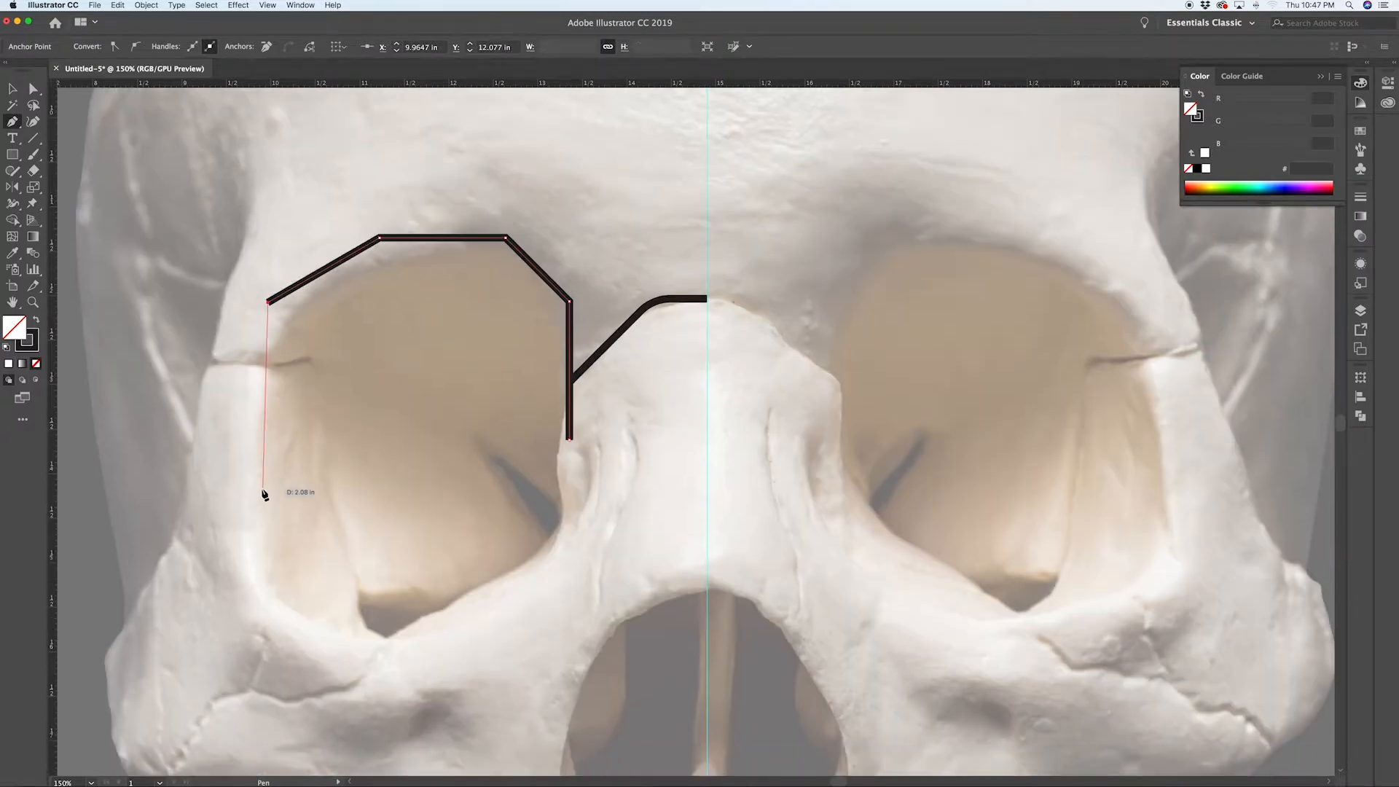
{"action": "left_click", "coordinate": [243, 547]}
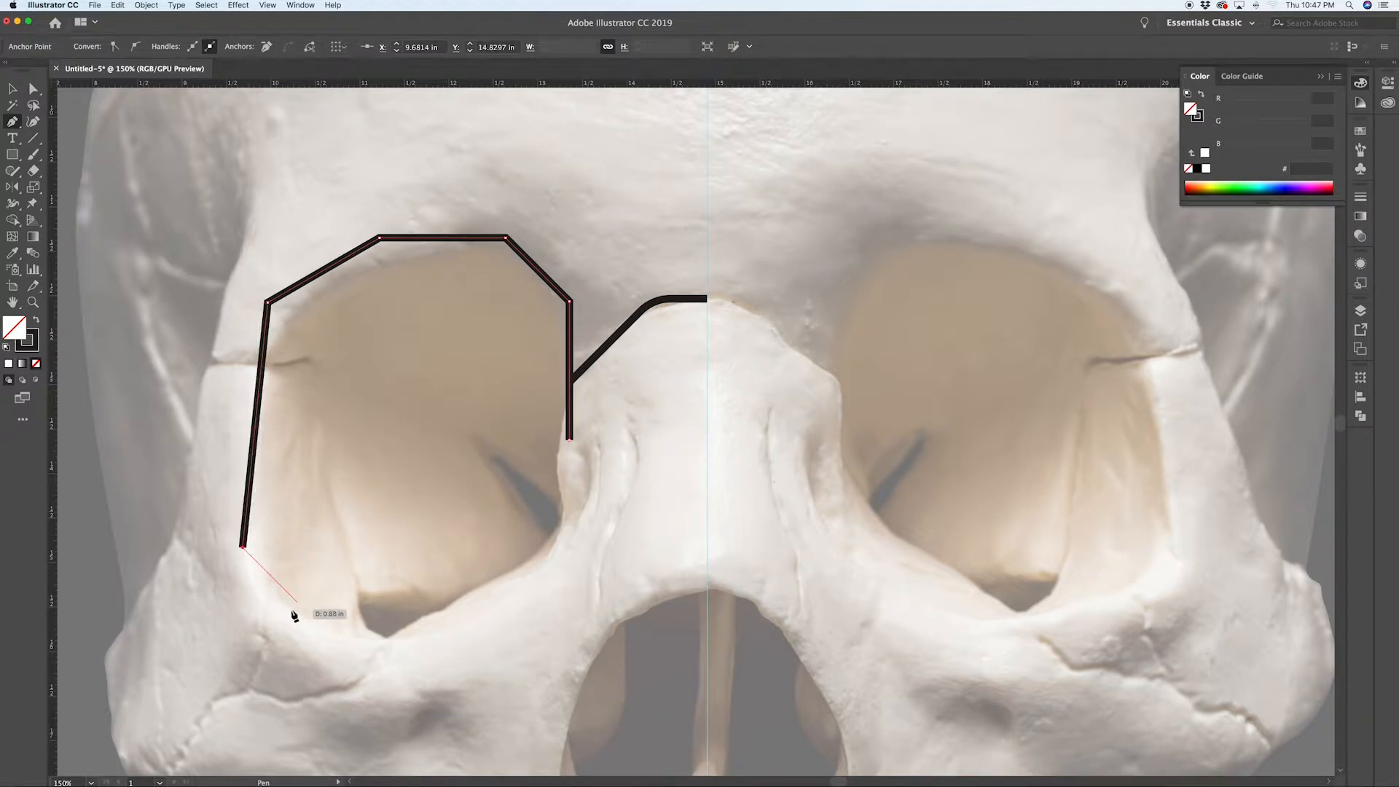
{"action": "left_click", "coordinate": [321, 626]}
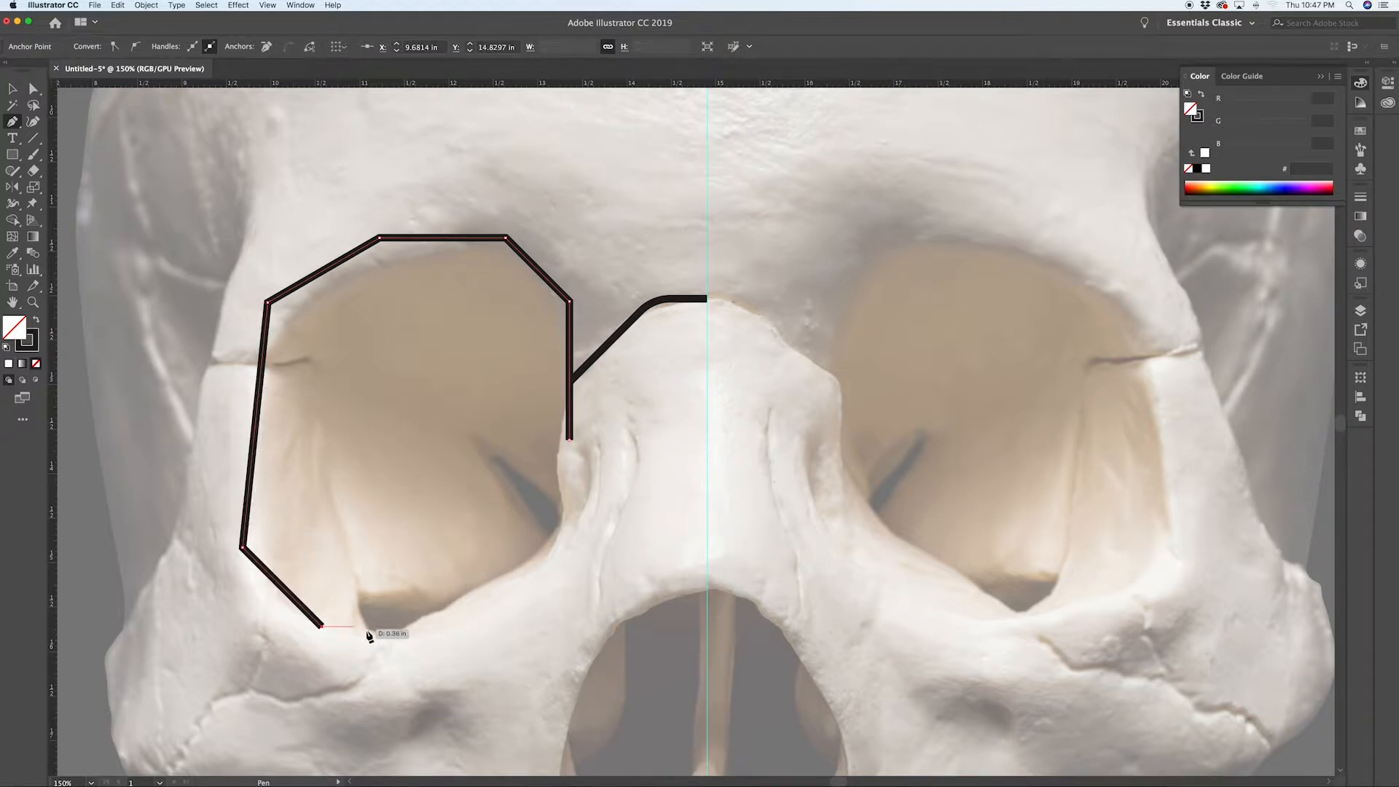
{"action": "left_click", "coordinate": [410, 626]}
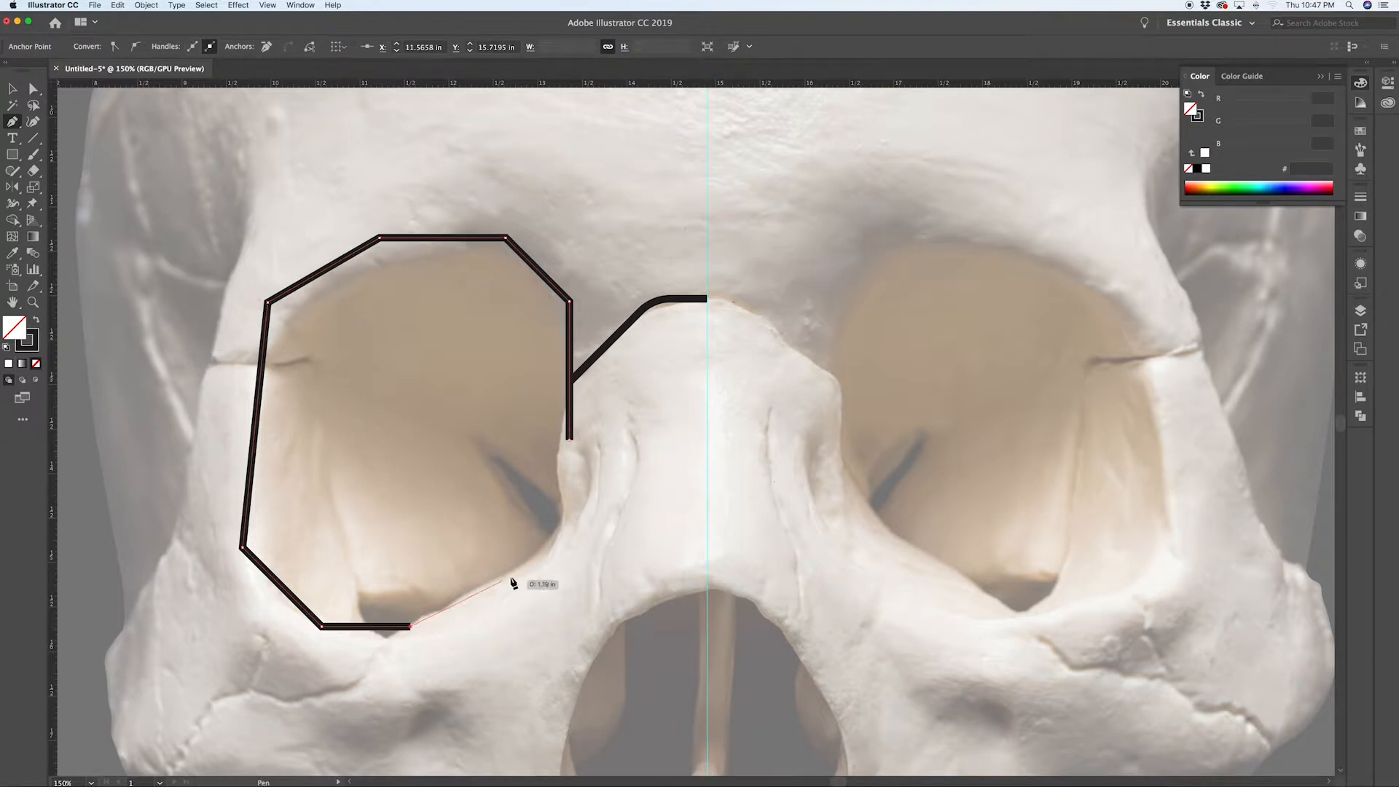
{"action": "left_click", "coordinate": [570, 543]}
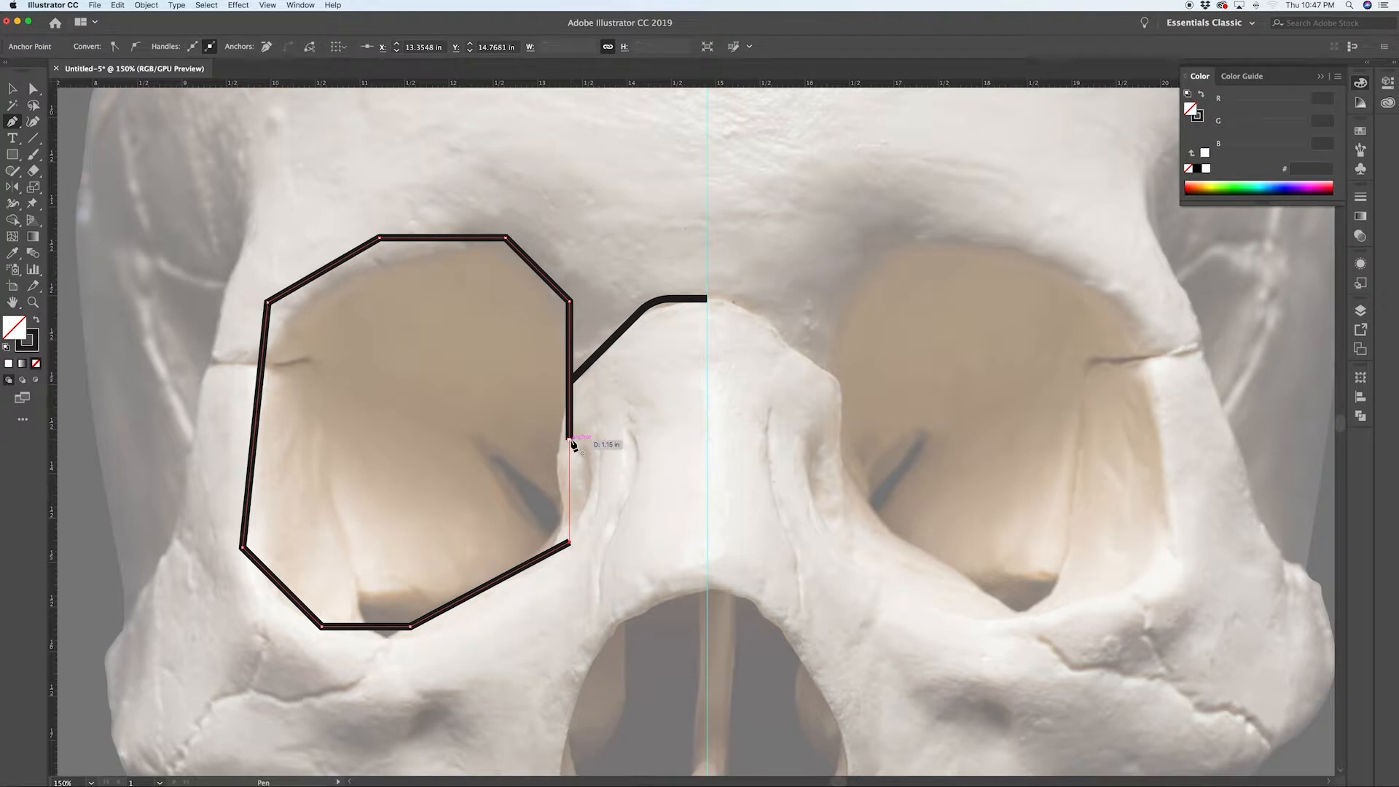
{"action": "left_click", "coordinate": [571, 441]}
{"action": "left_click", "coordinate": [468, 631], "text": "ctrl"}
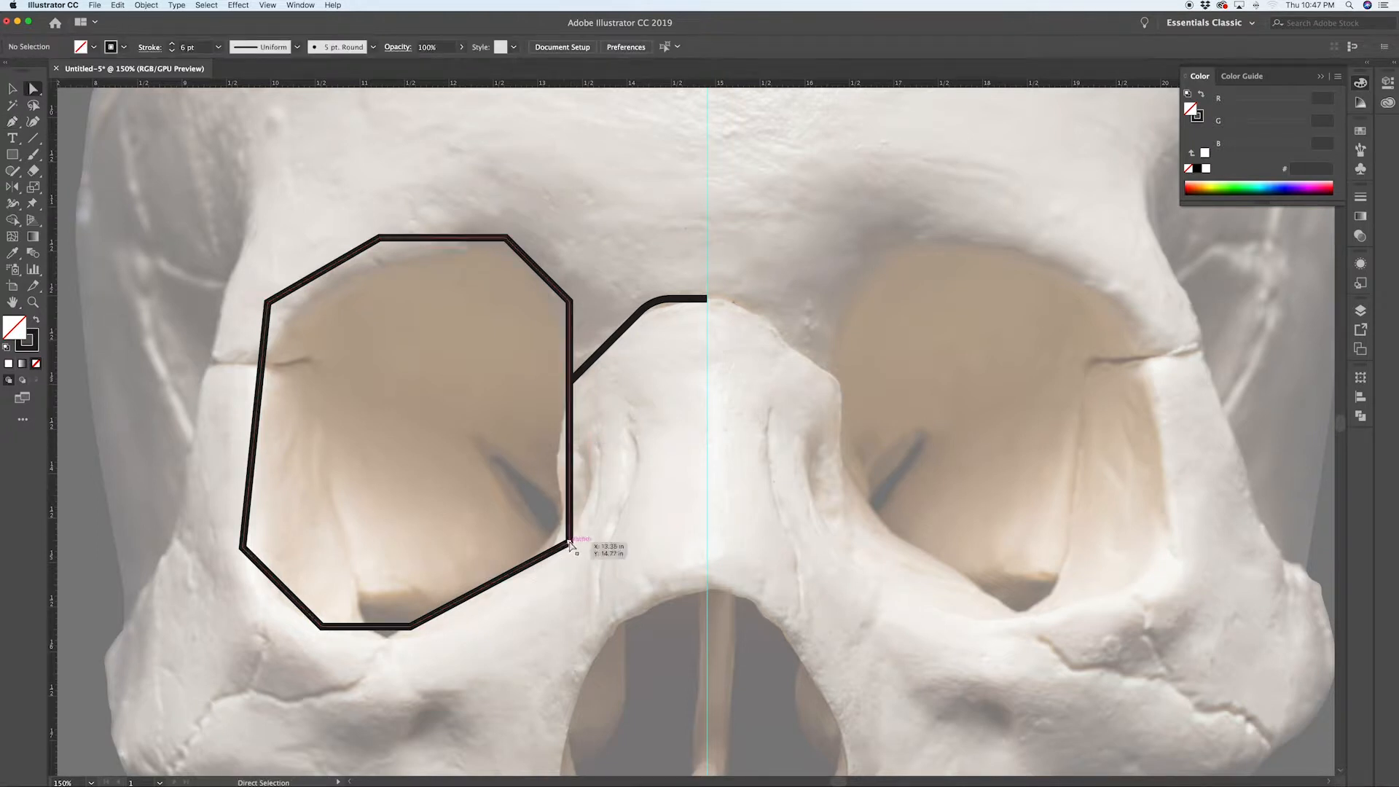
Step: Round the eye socket's lower corners by dragging their live corner widgets inward
{"action": "left_click", "coordinate": [569, 543]}
{"action": "left_click_drag", "start_coordinate": [562, 537], "coordinate": [435, 485]}
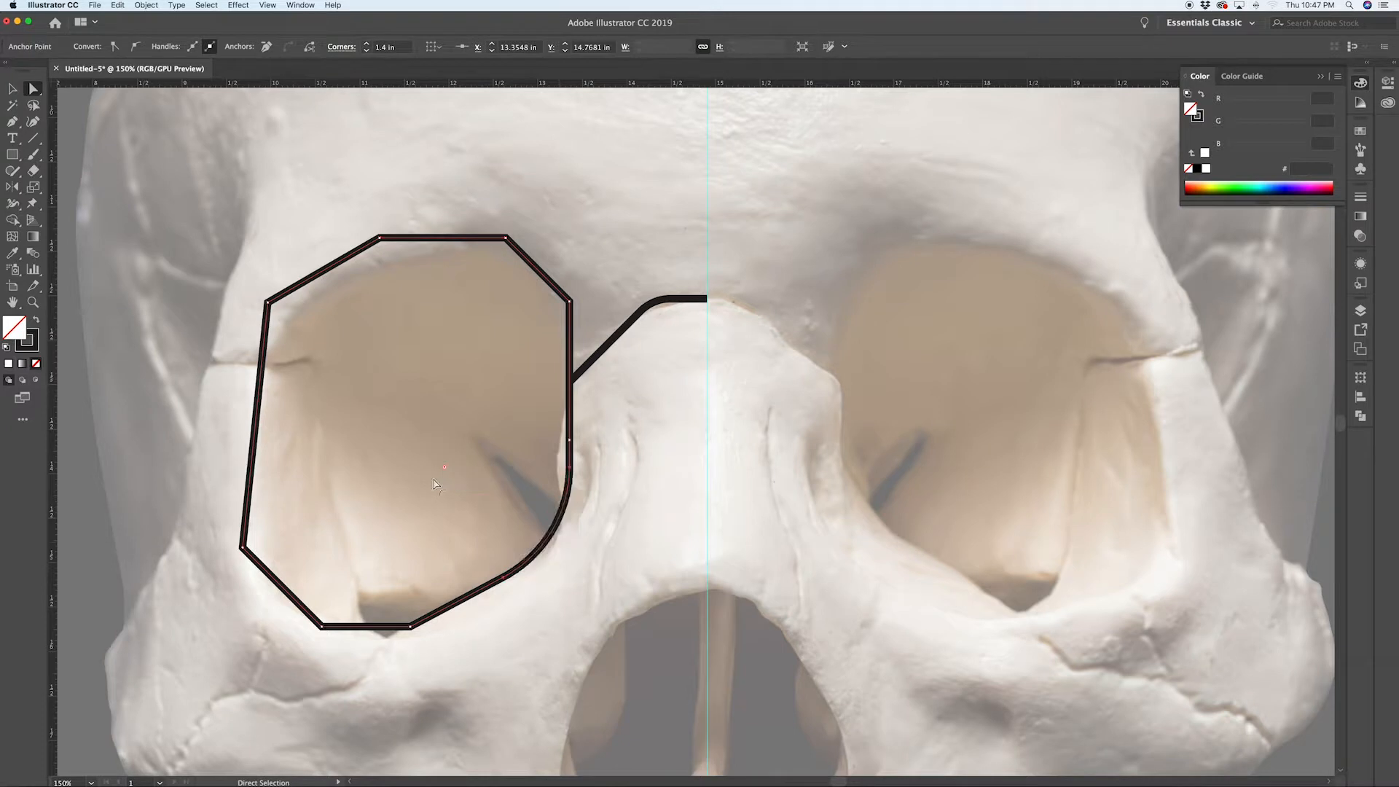
{"action": "left_click", "coordinate": [407, 627]}
{"action": "left_click_drag", "start_coordinate": [395, 599], "coordinate": [396, 569]}
{"action": "left_click", "coordinate": [322, 627]}
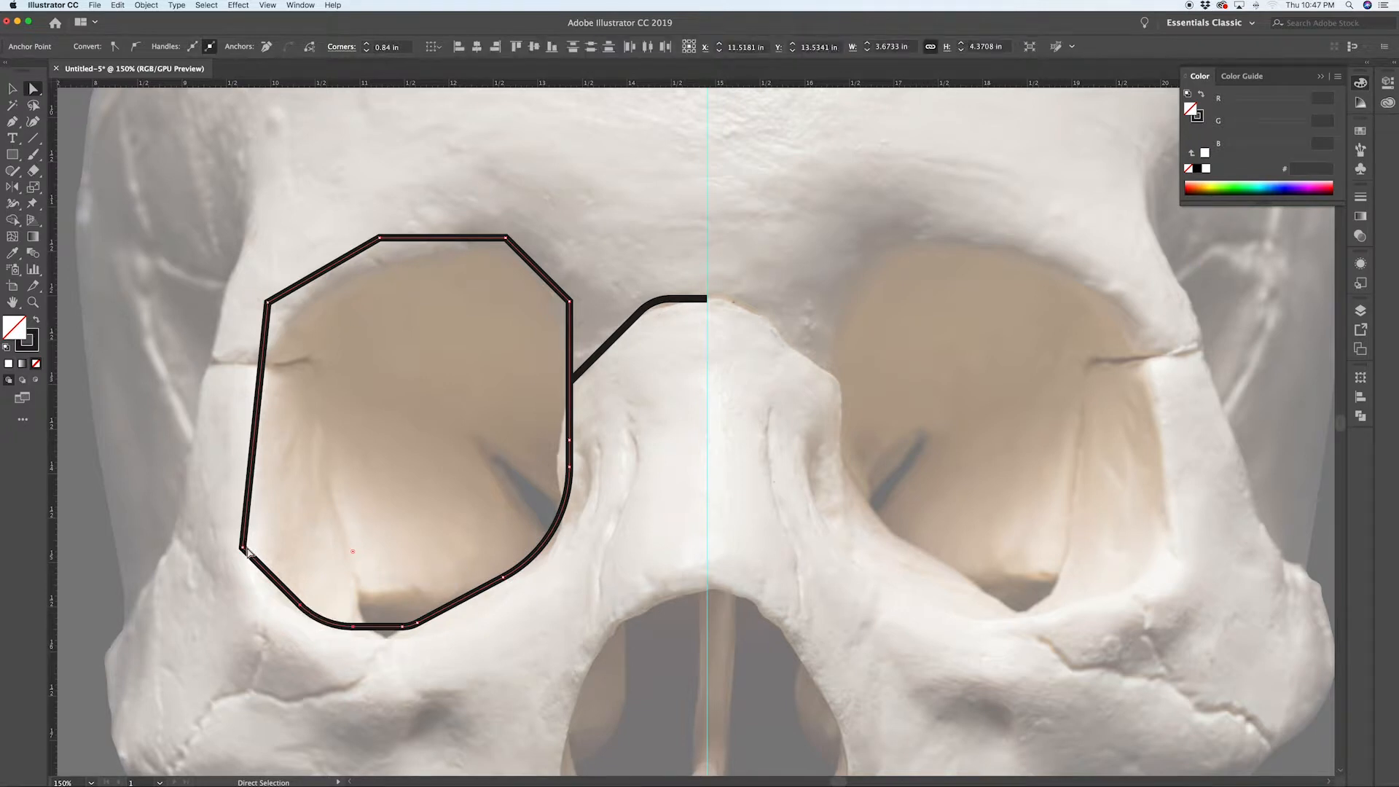
{"action": "left_click", "coordinate": [243, 548]}
{"action": "left_click_drag", "start_coordinate": [256, 550], "coordinate": [368, 548]}
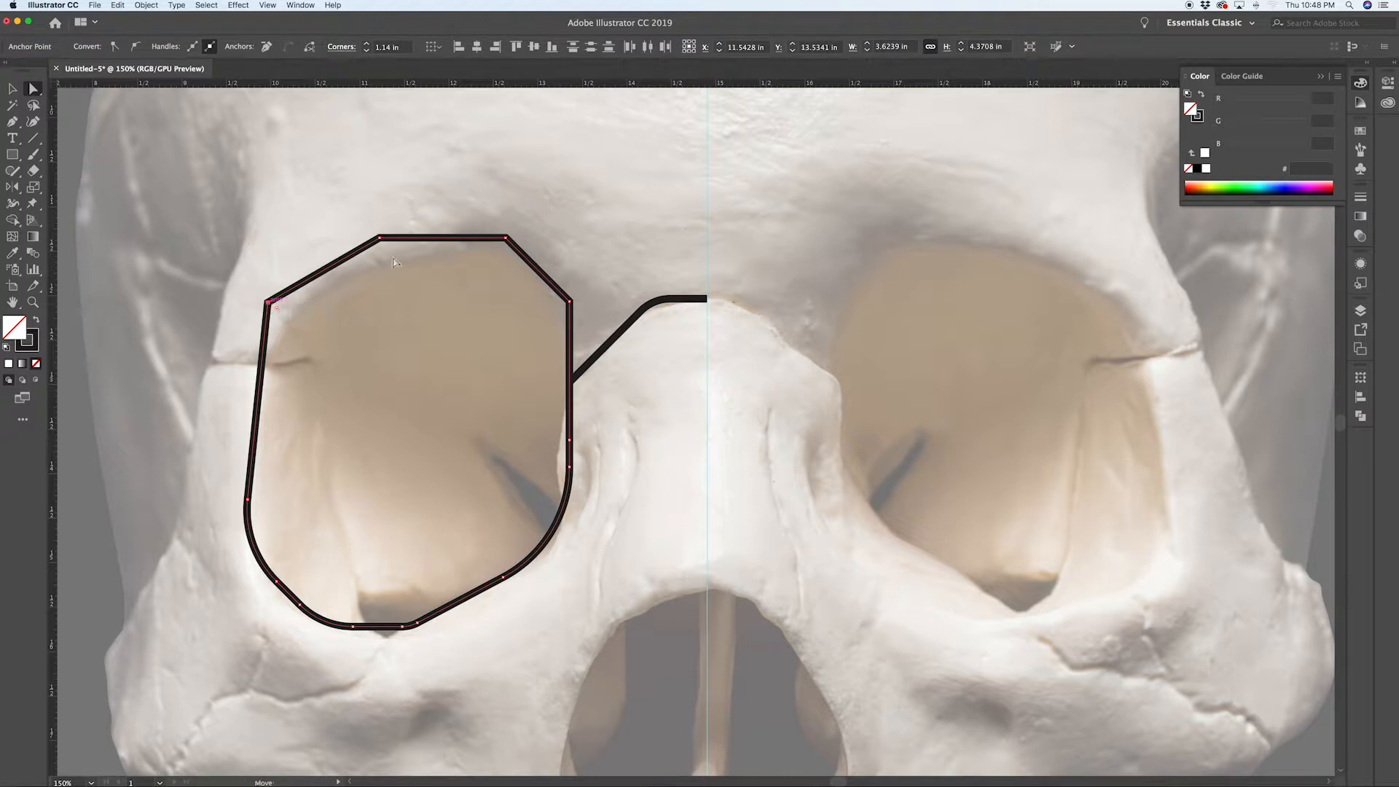
Step: Round the eye socket's upper corners with the live corner widgets, then deselect the path
{"action": "left_click", "coordinate": [267, 303]}
{"action": "left_click", "coordinate": [379, 242]}
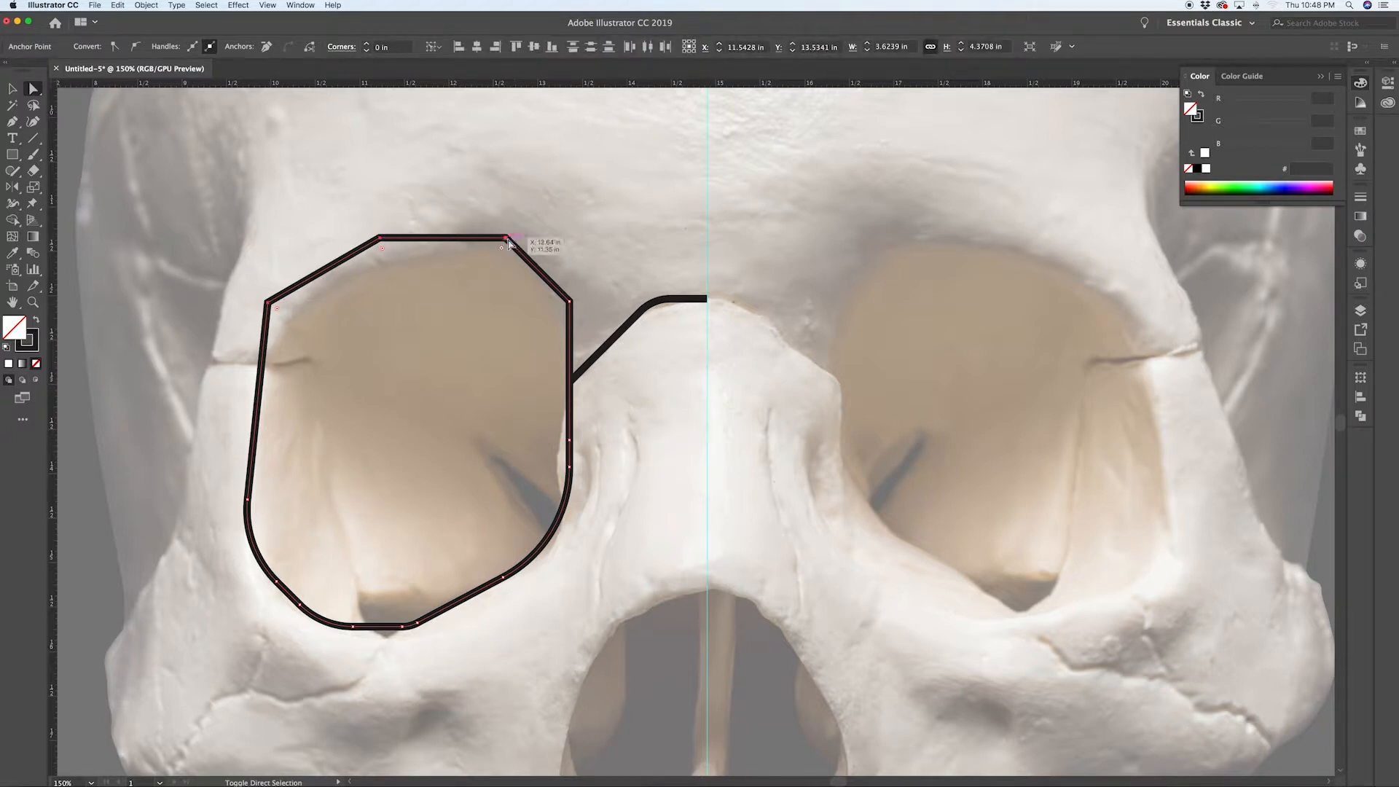
{"action": "left_click_drag", "start_coordinate": [559, 306], "coordinate": [519, 362]}
{"action": "left_click", "coordinate": [512, 216]}
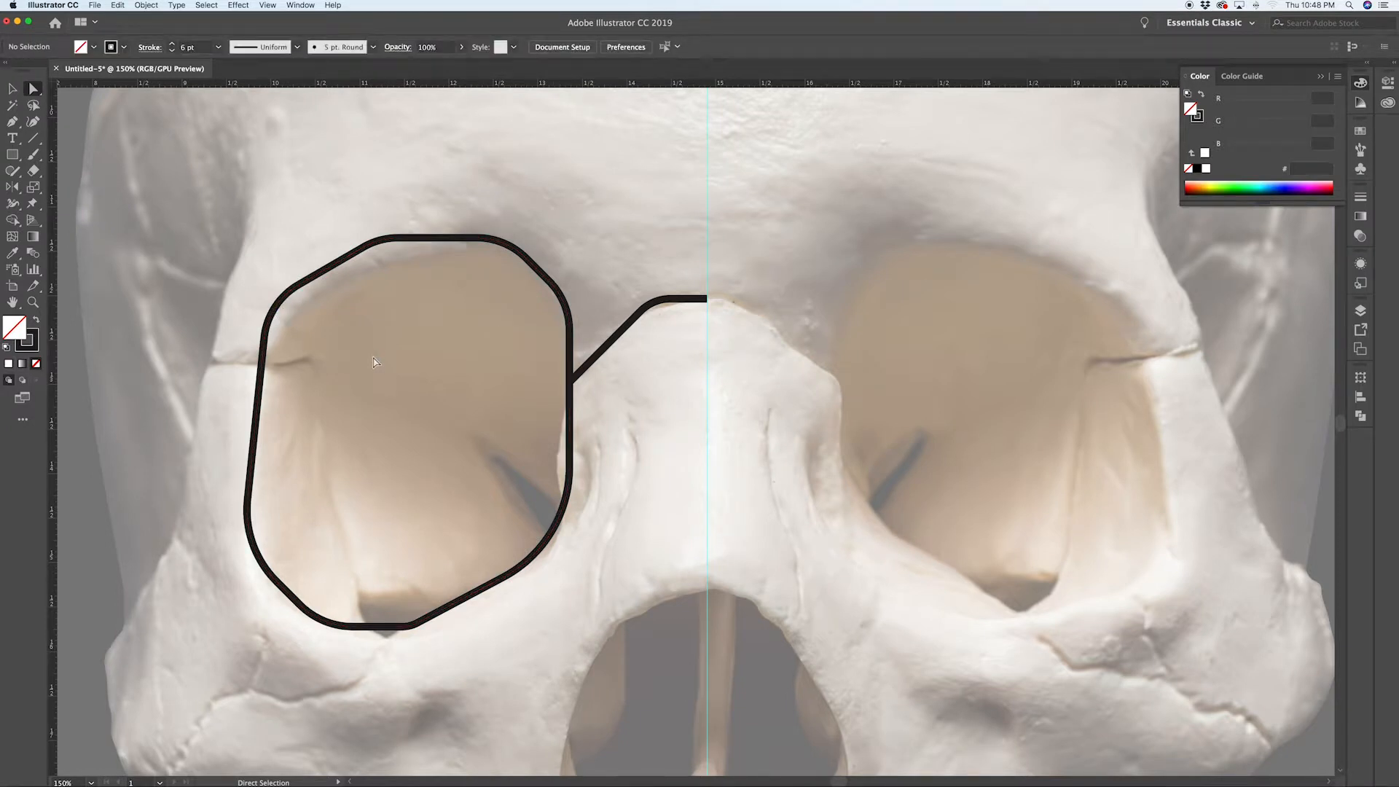
{"action": "left_click", "coordinate": [274, 312]}
{"action": "left_click_drag", "start_coordinate": [334, 349], "coordinate": [384, 351]}
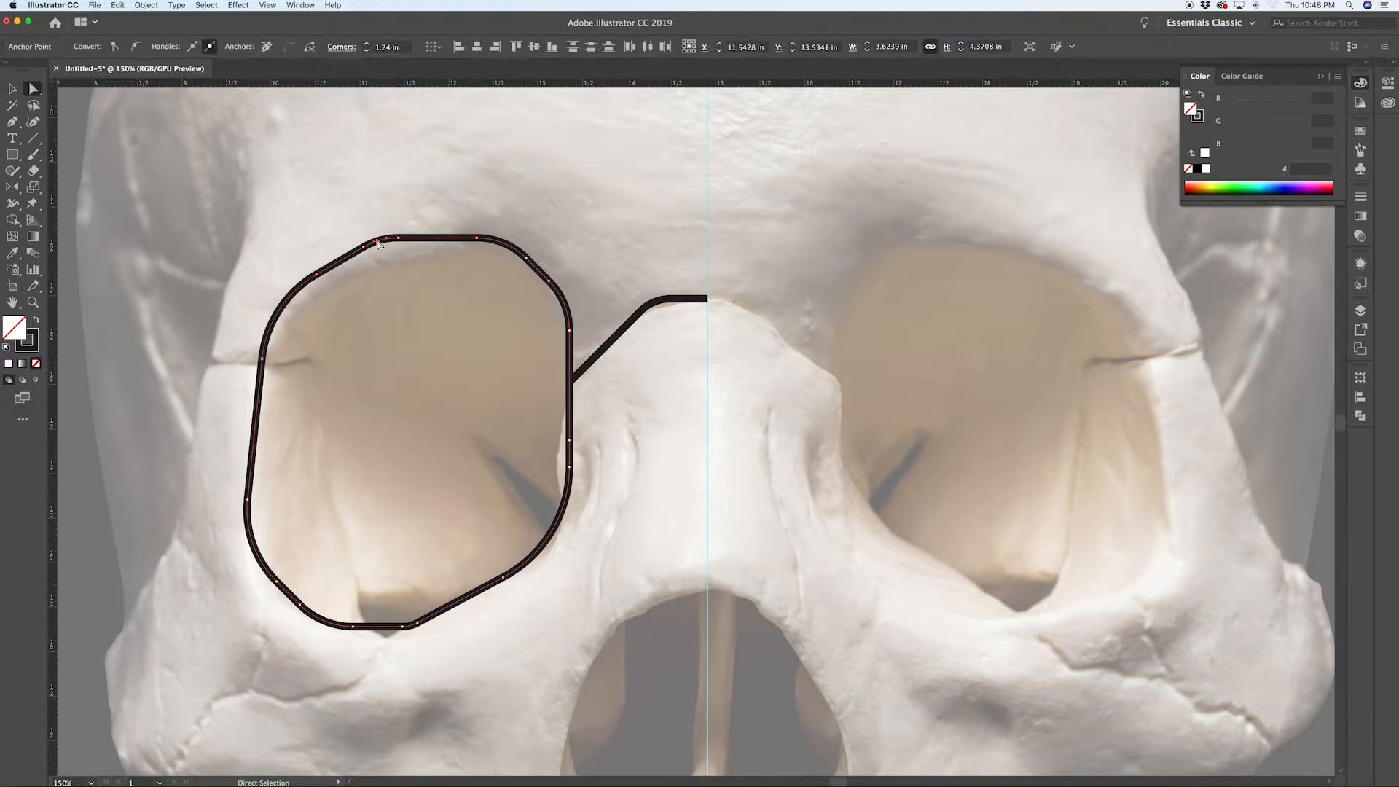
{"action": "left_click", "coordinate": [399, 272]}
{"action": "left_click", "coordinate": [382, 242]}
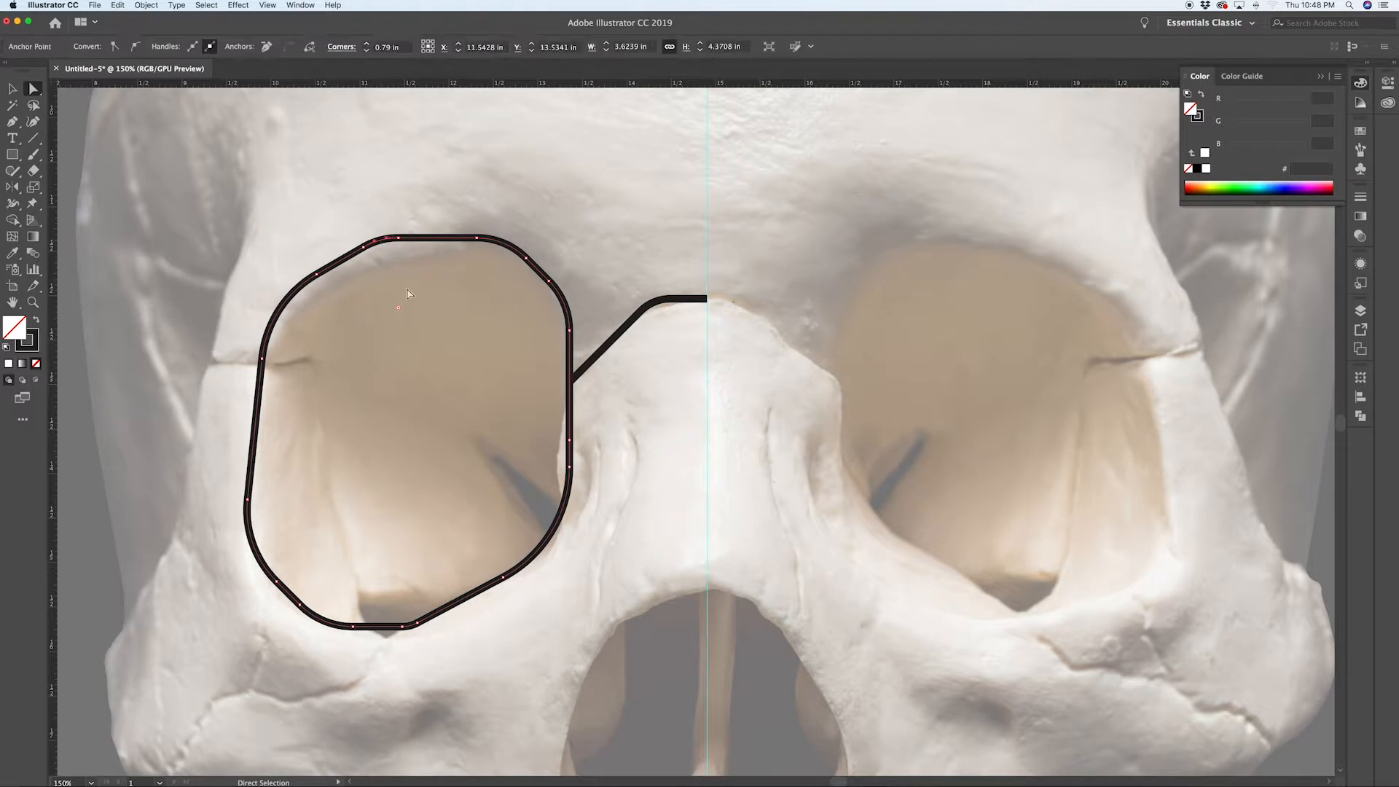
{"action": "left_click_drag", "start_coordinate": [399, 309], "coordinate": [412, 343]}
{"action": "left_click", "coordinate": [332, 307]}
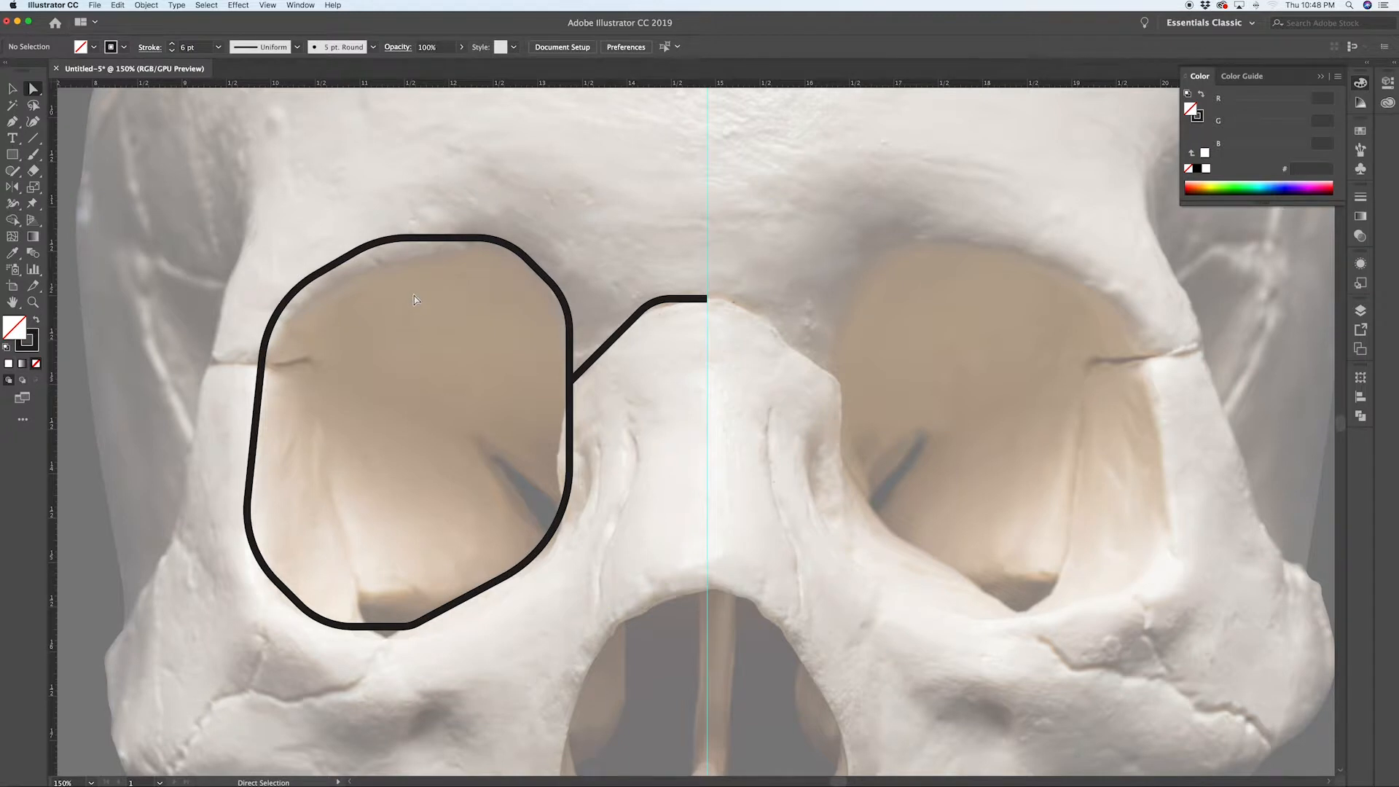
Step: Draw an open Pen path up the skull's outer edge beside the left eye socket to the forehead
{"action": "key", "text": "p"}
{"action": "scroll", "coordinate": [189, 484], "scroll_direction": "down", "scroll_amount": 2}
{"action": "scroll", "coordinate": [190, 483], "scroll_direction": "down", "scroll_amount": 1}
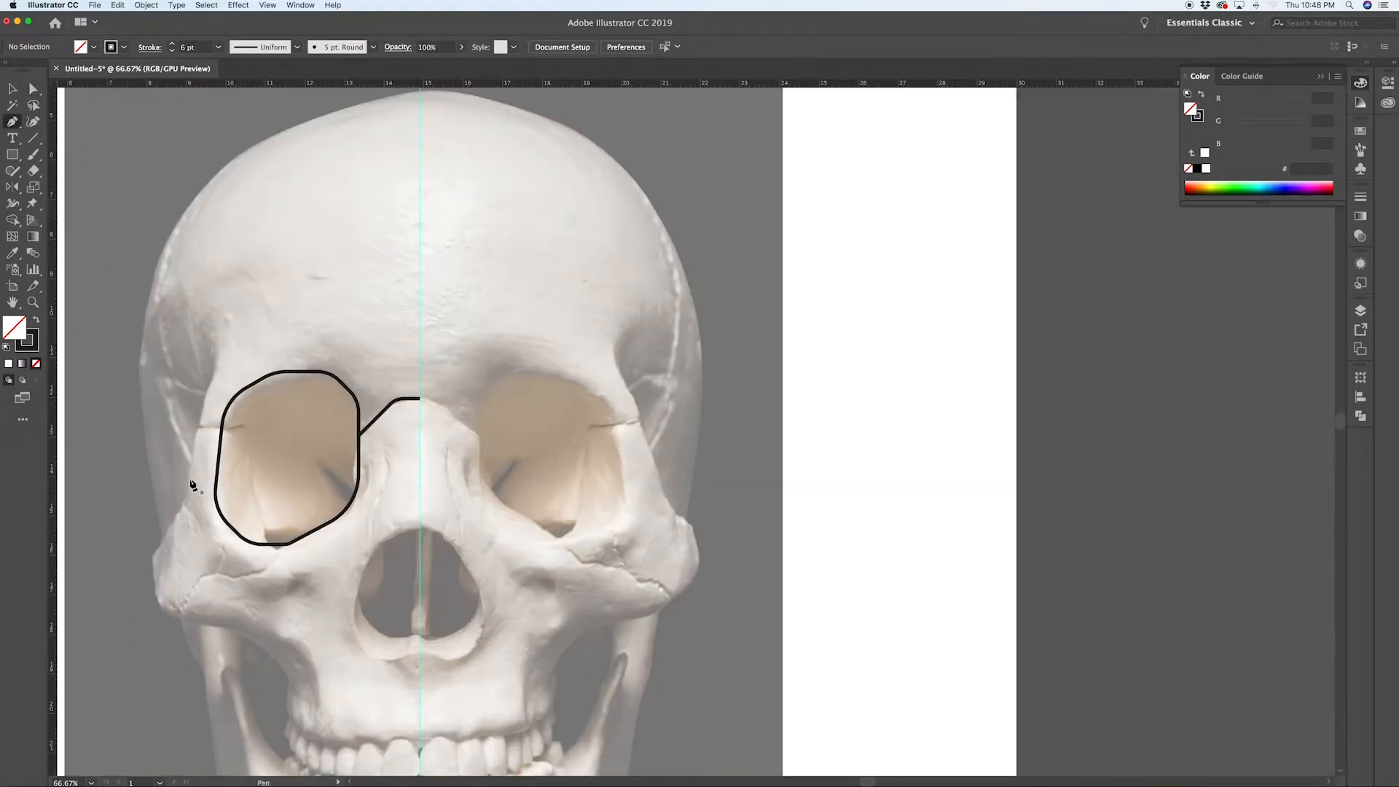
{"action": "scroll", "coordinate": [190, 484], "scroll_direction": "up", "scroll_amount": 3}
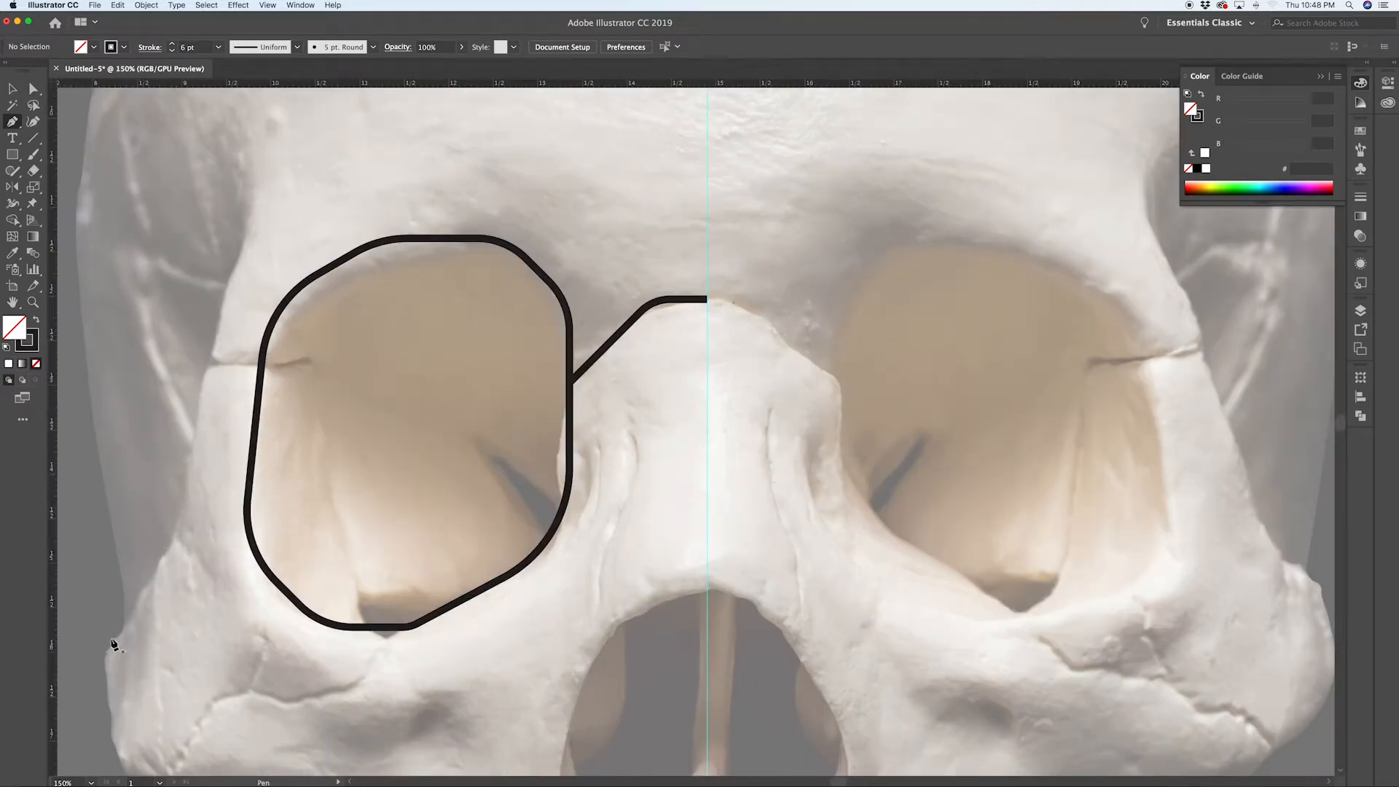
{"action": "left_click", "coordinate": [108, 643]}
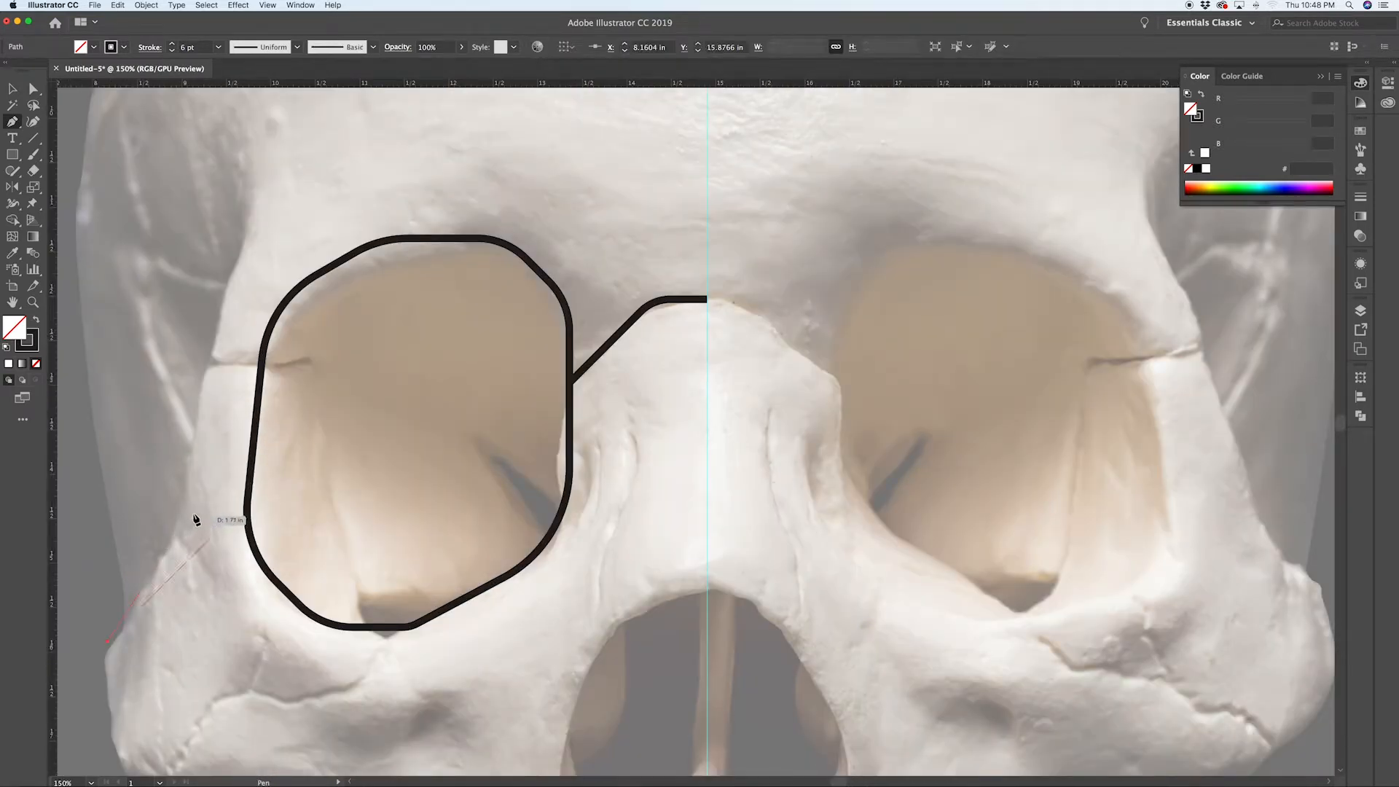
{"action": "left_click", "coordinate": [199, 550]}
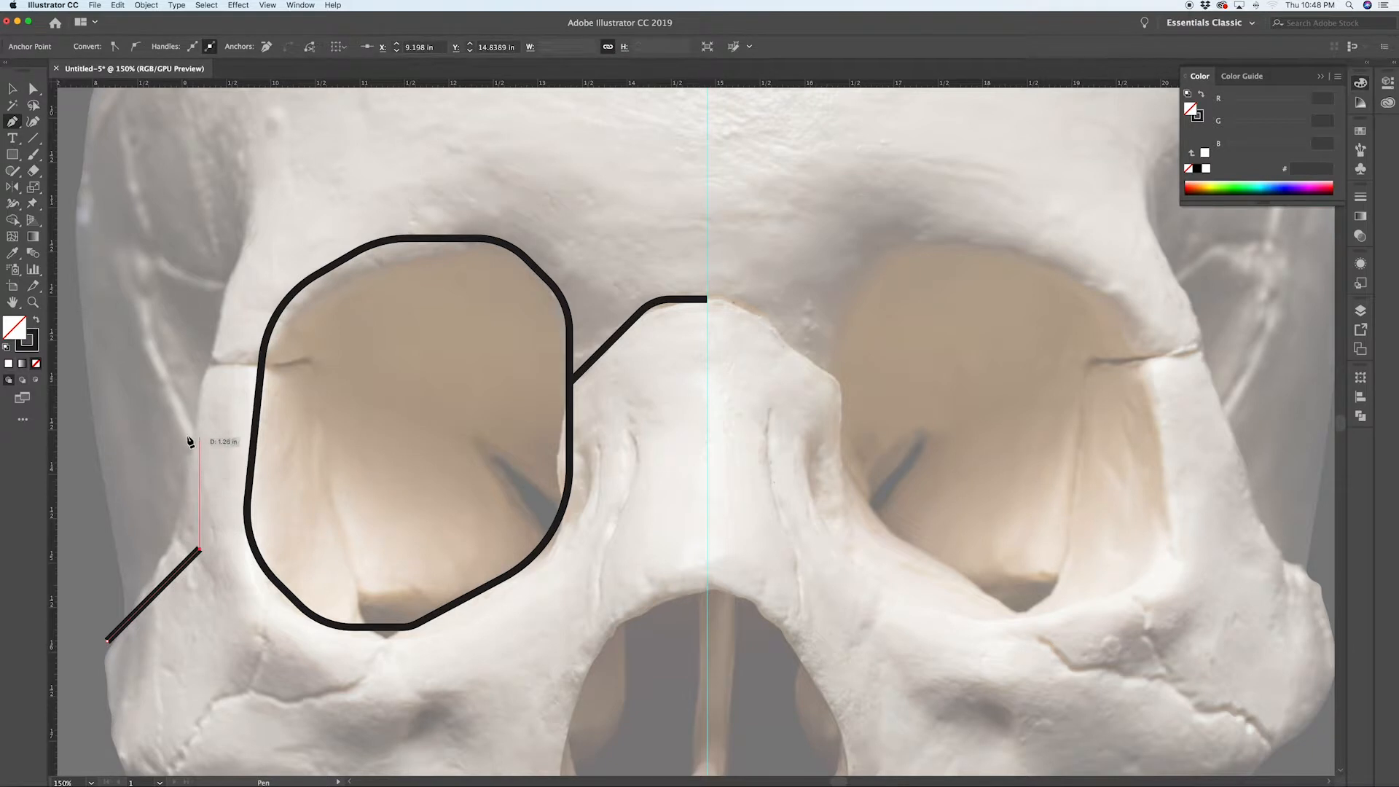
{"action": "left_click", "coordinate": [200, 373]}
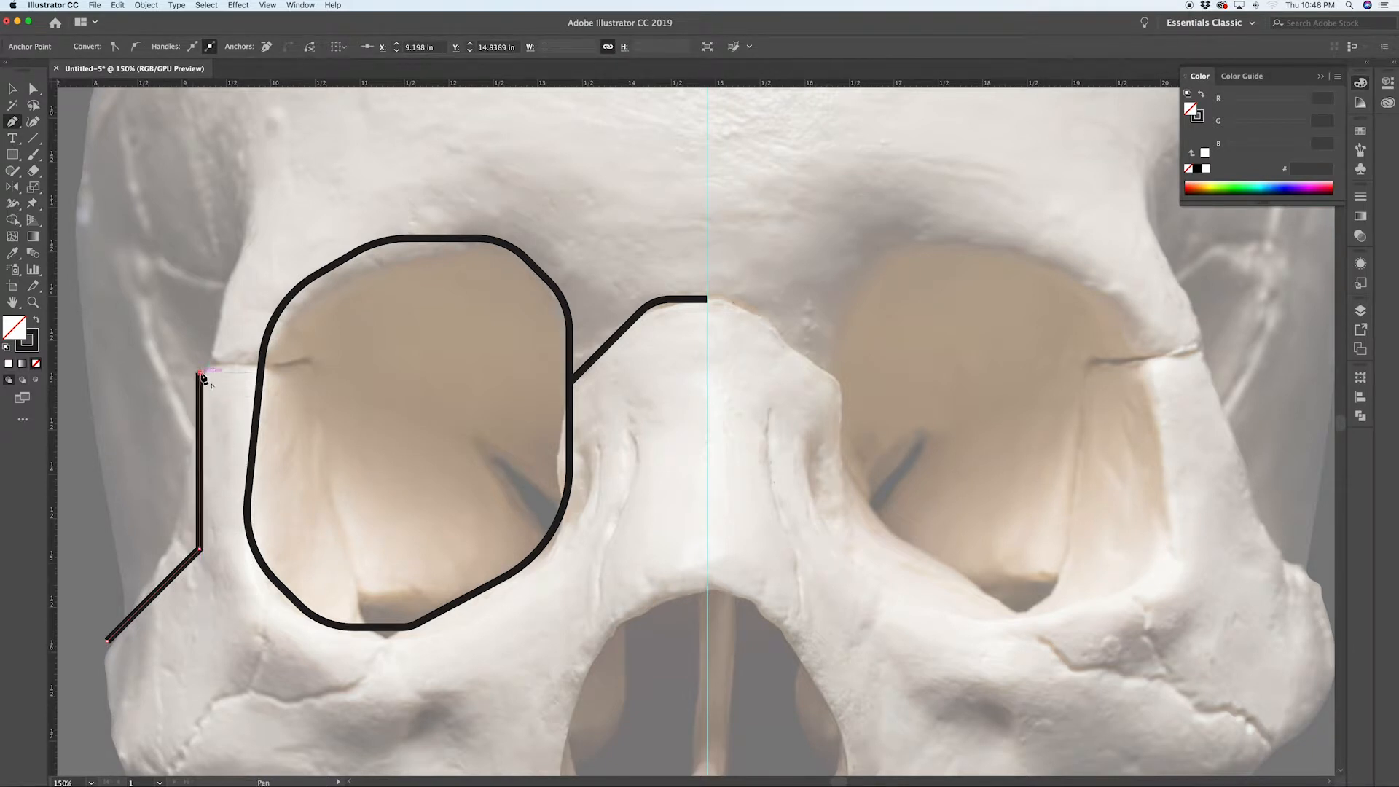
{"action": "left_click", "coordinate": [259, 226]}
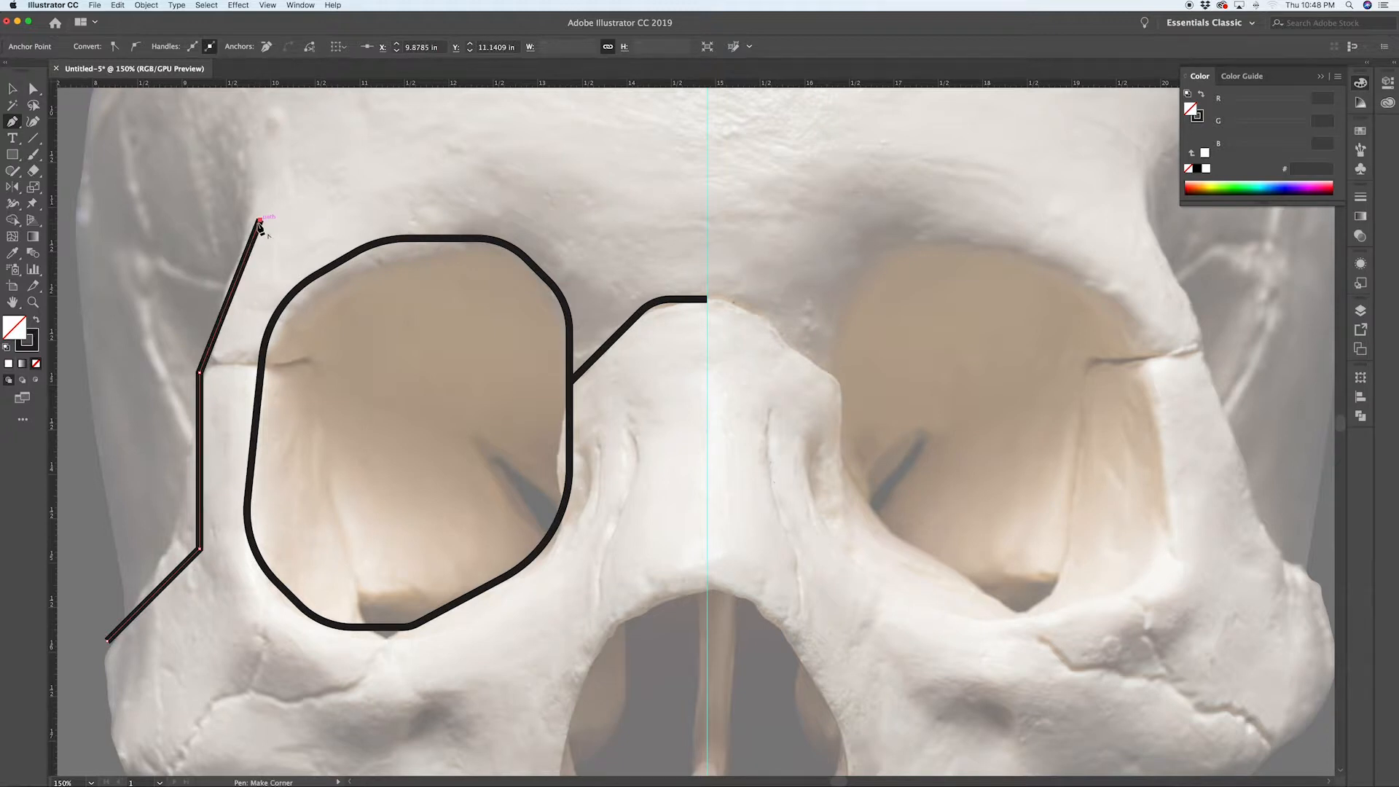
{"action": "key", "text": "super+minus"}
{"action": "scroll", "coordinate": [260, 229], "scroll_direction": "up", "scroll_amount": 3}
{"action": "scroll", "coordinate": [260, 230], "scroll_direction": "up", "scroll_amount": 1}
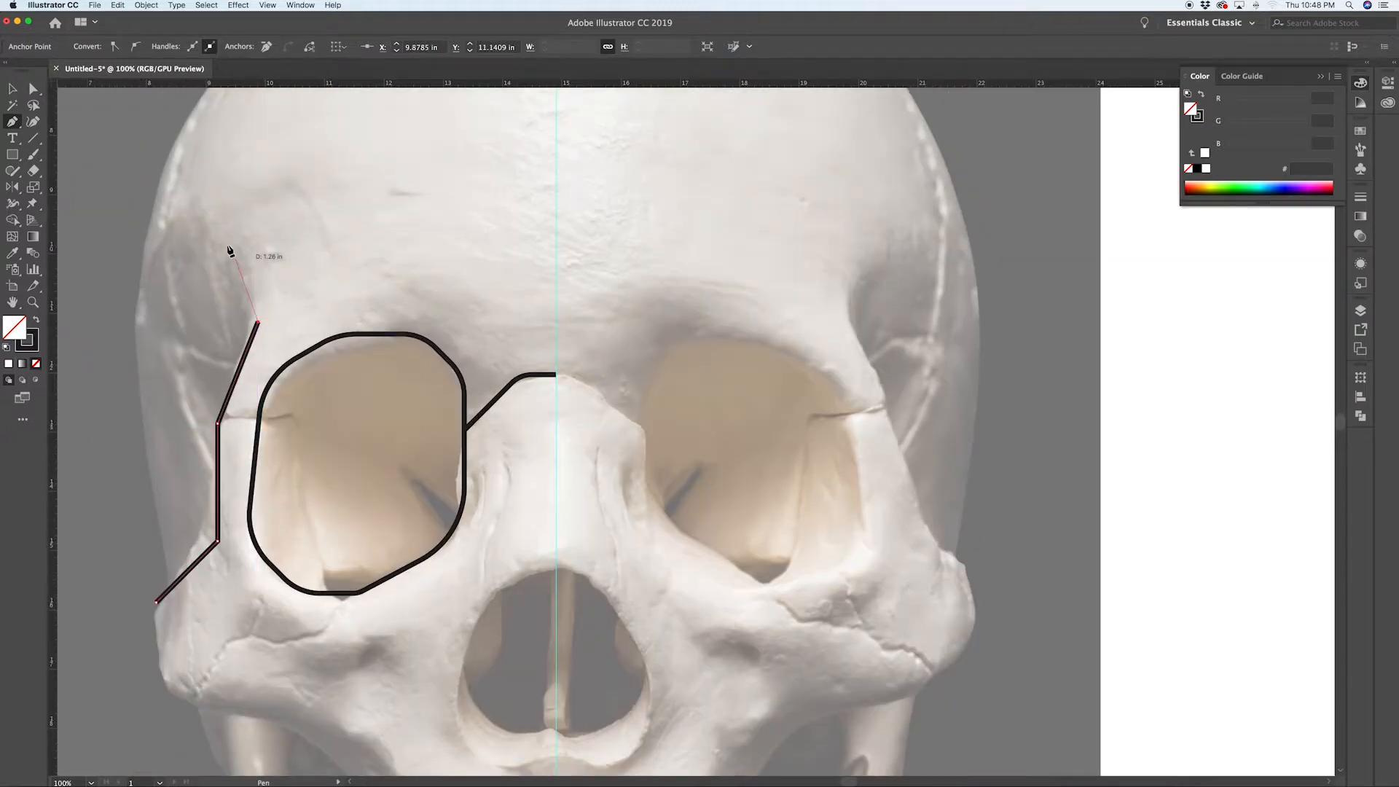
{"action": "left_click", "coordinate": [153, 219]}
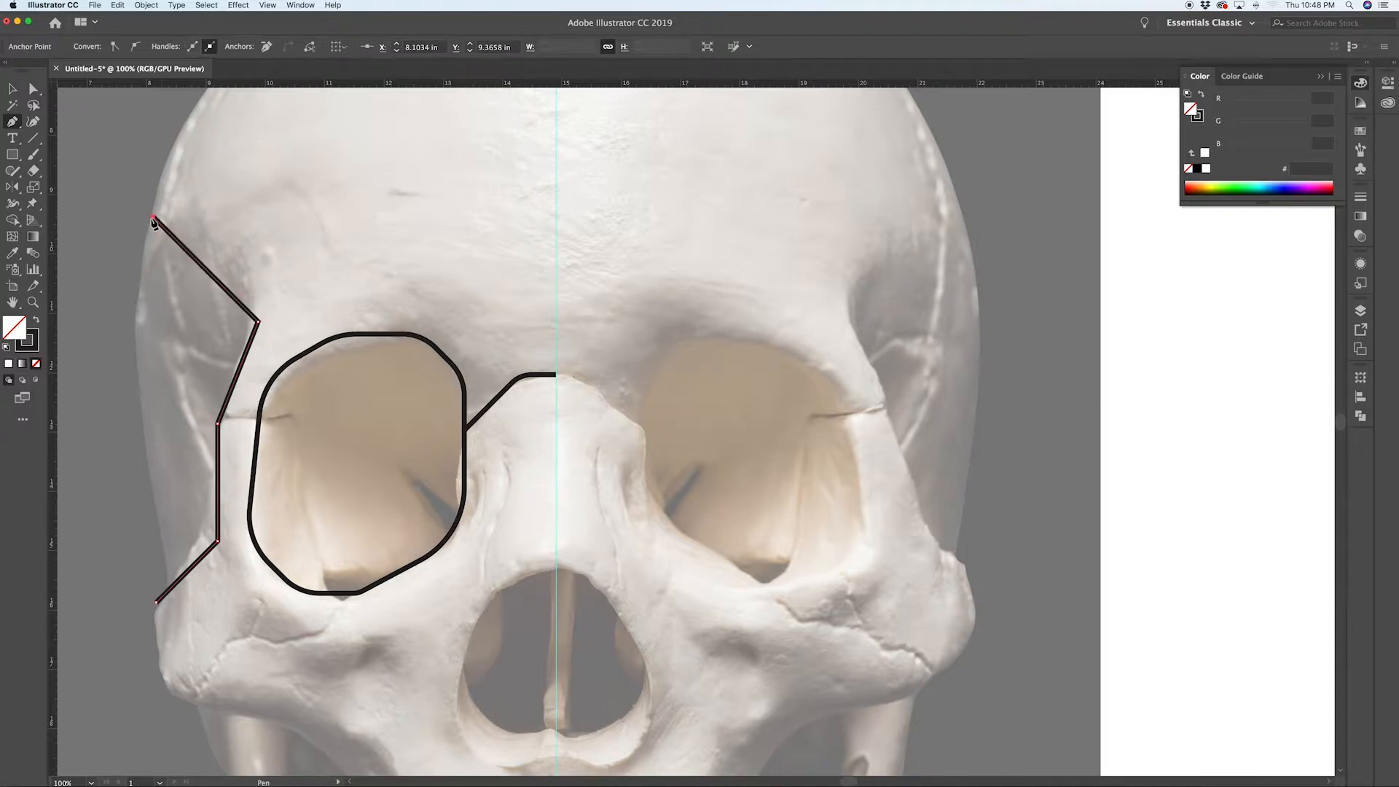
{"action": "left_click", "coordinate": [274, 337], "text": "super"}
{"action": "left_click", "coordinate": [258, 323]}
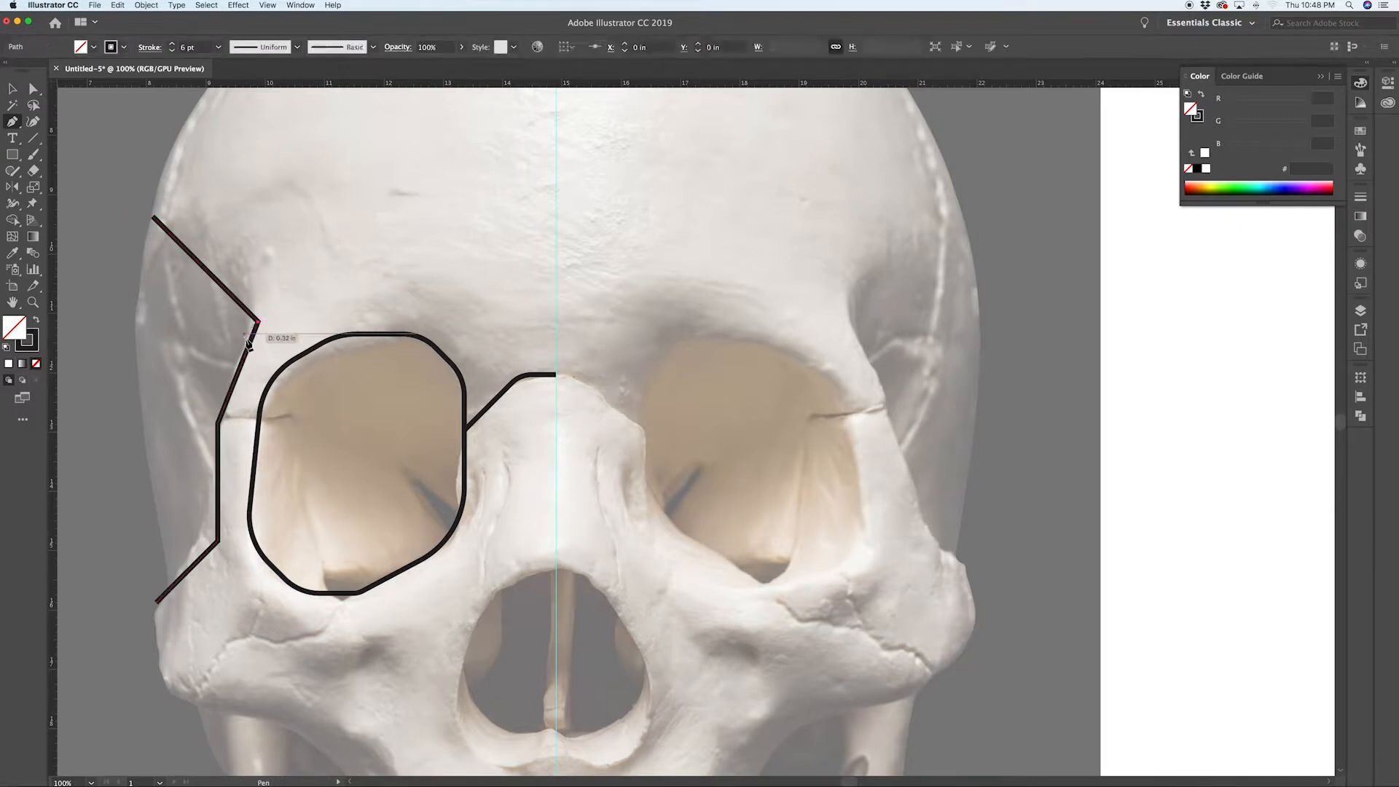
{"action": "key", "text": "super+z"}
Step: Round the outer path's upper temple corner using its live corner widget
{"action": "key", "text": "a"}
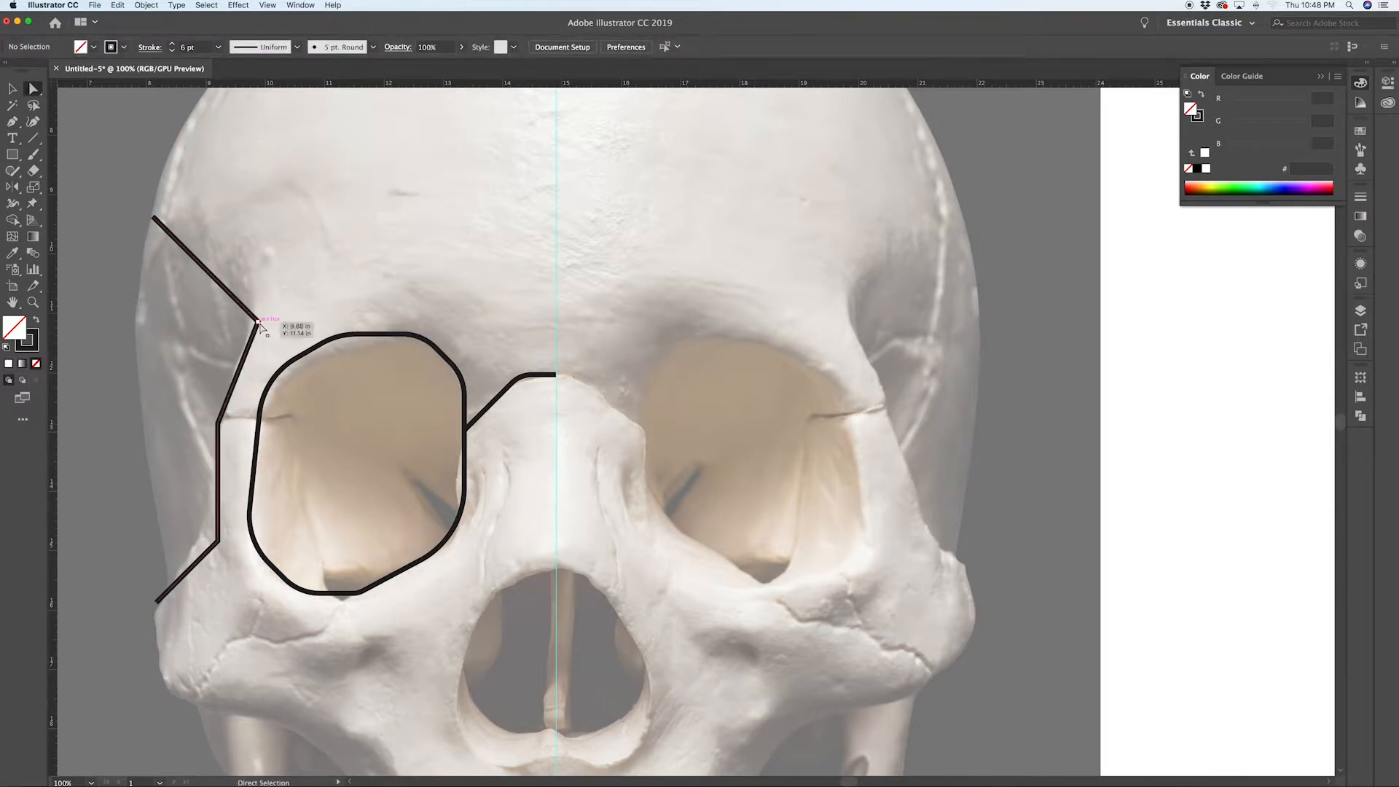
{"action": "left_click", "coordinate": [259, 322]}
{"action": "left_click_drag", "start_coordinate": [247, 327], "coordinate": [187, 356]}
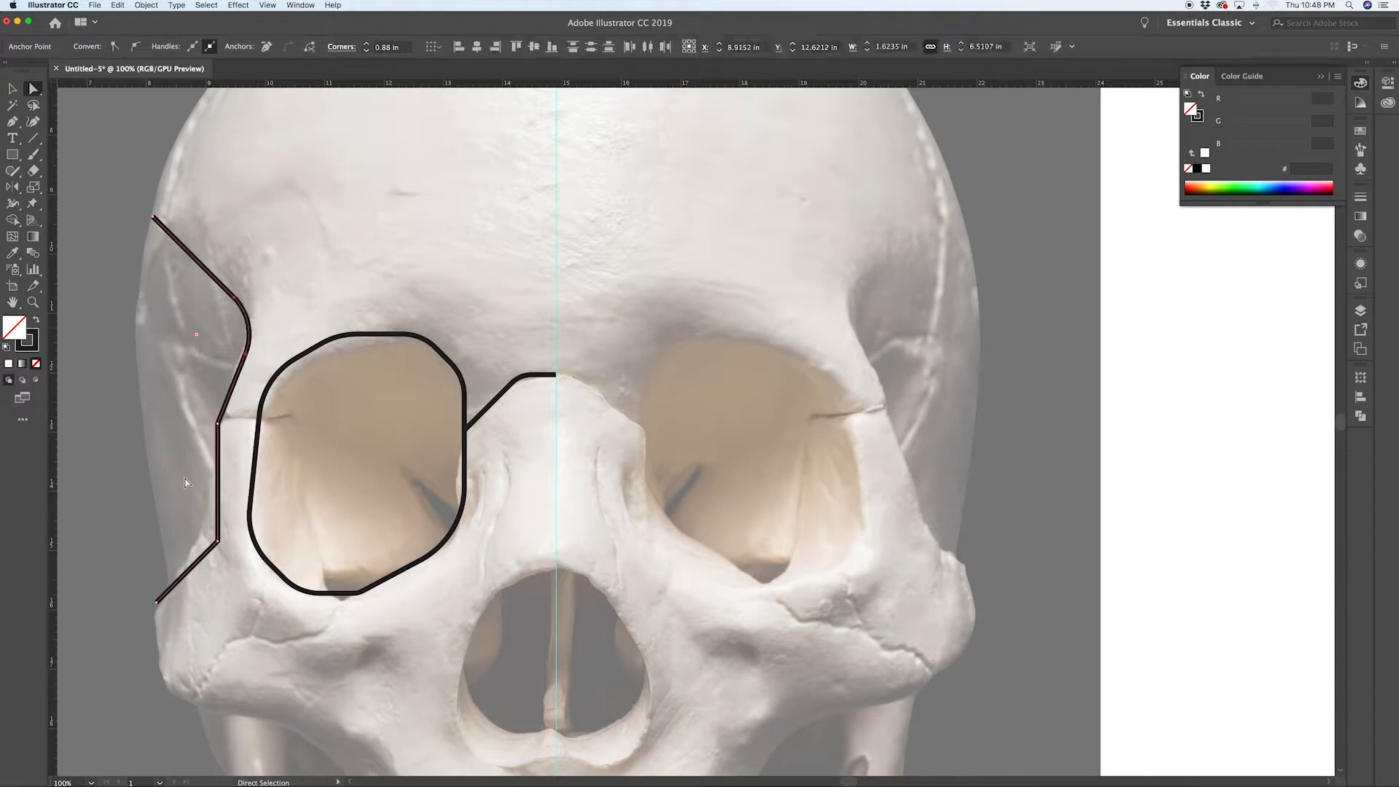
{"action": "left_click", "coordinate": [256, 430]}
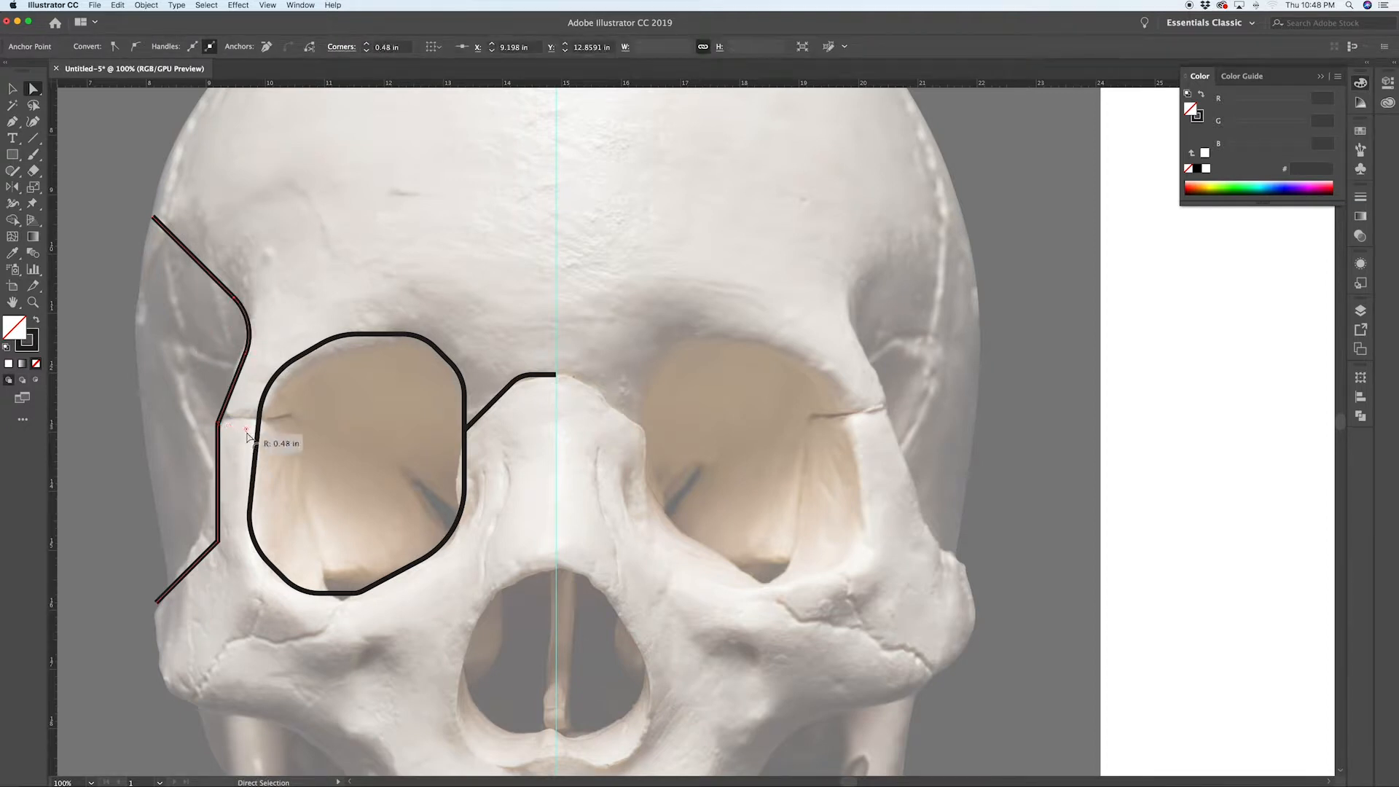
{"action": "left_click", "coordinate": [235, 423]}
Step: Draw a short horizontal Pen line from the outer edge path to the eye-socket outline
{"action": "scroll", "coordinate": [234, 422], "scroll_direction": "up", "scroll_amount": 4}
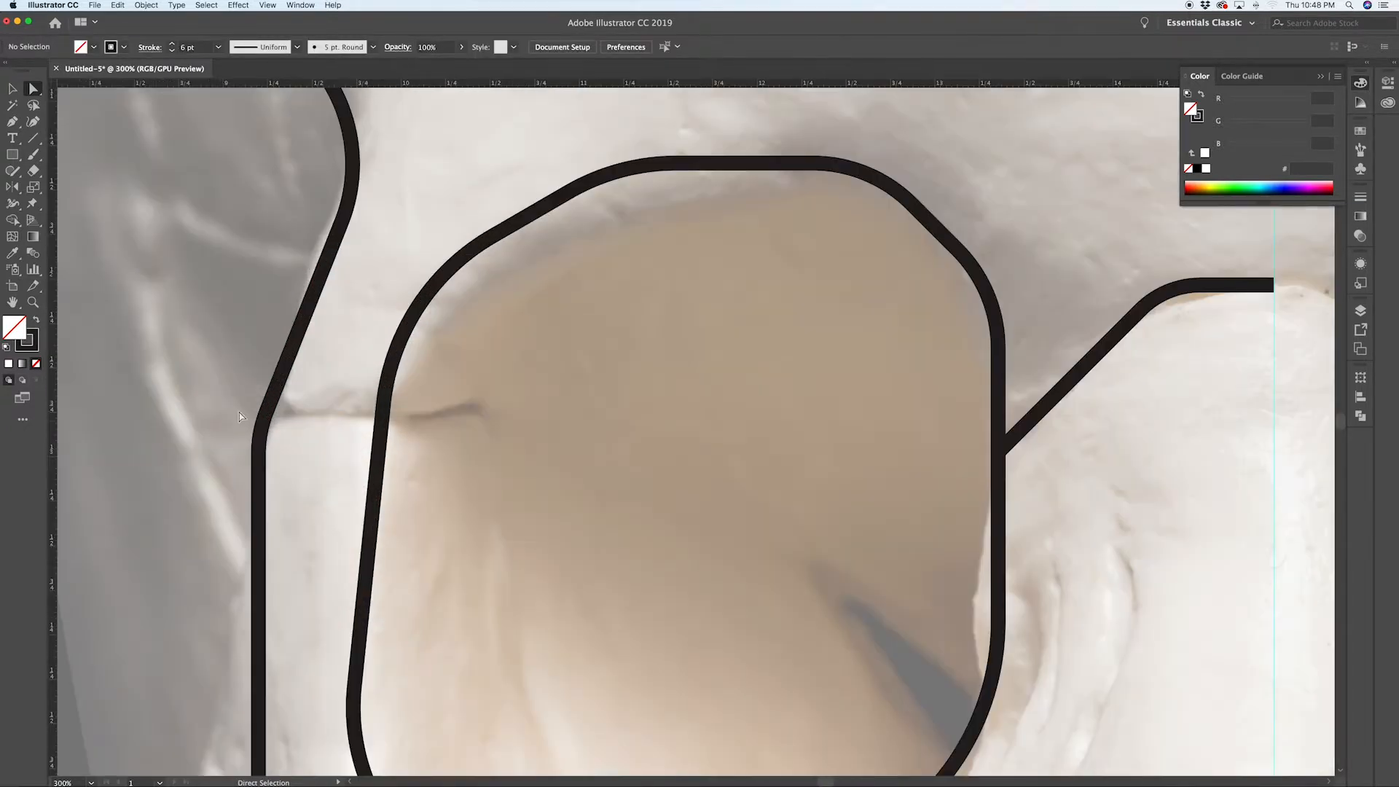
{"action": "key", "text": "p"}
{"action": "left_click", "coordinate": [261, 434]}
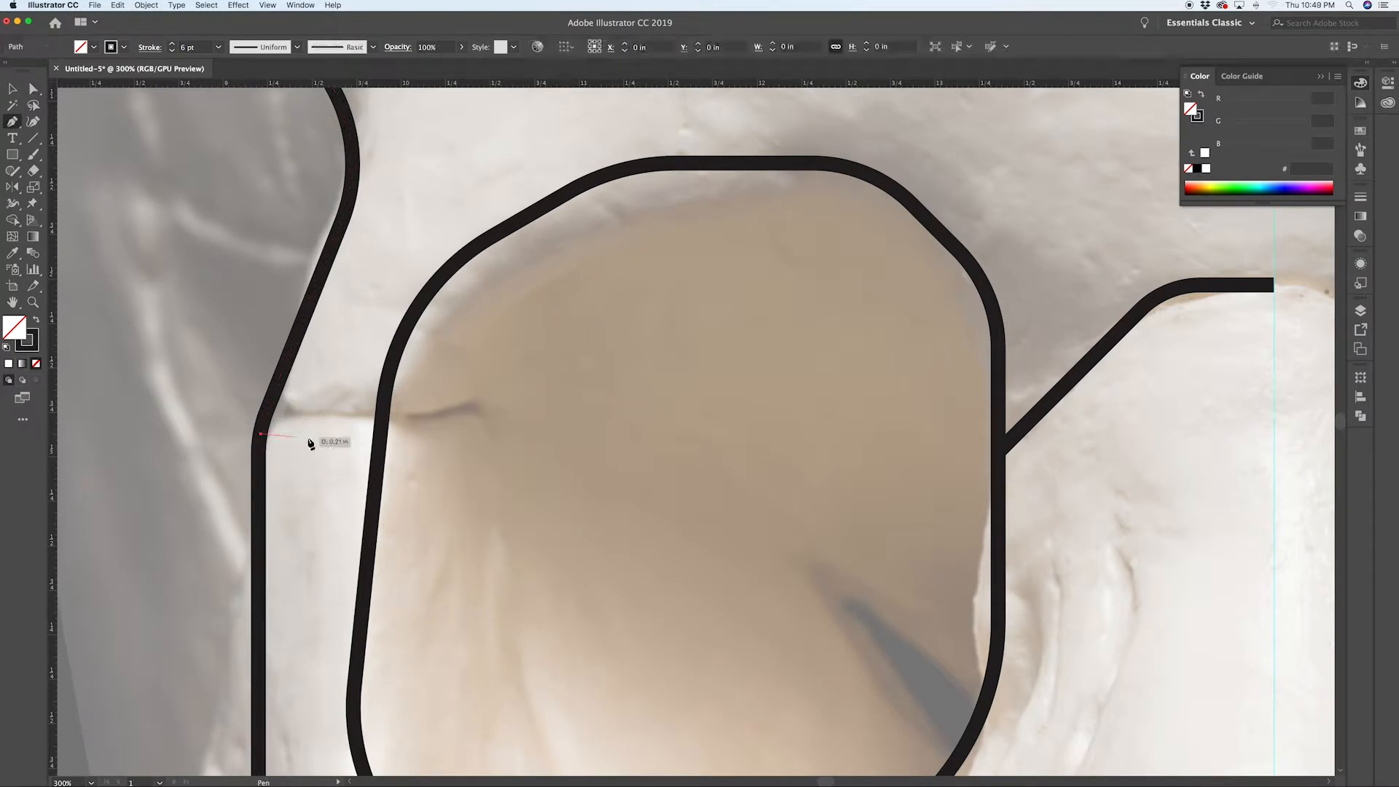
{"action": "left_click", "coordinate": [384, 435]}
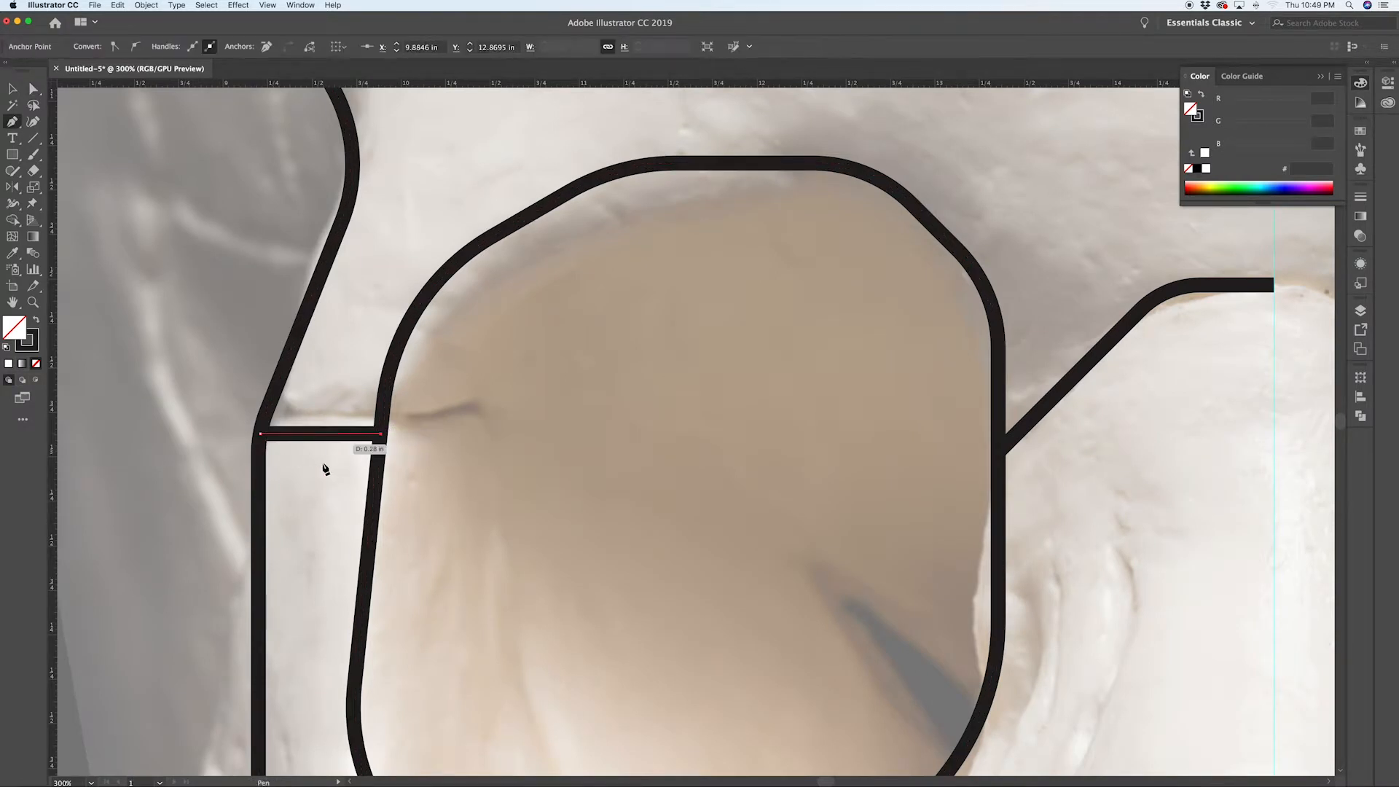
{"action": "key", "text": "Escape"}
Step: Copy the horizontal line slightly downward and repeat the transform twice to make four stacked lines
{"action": "scroll", "coordinate": [303, 471], "scroll_direction": "down", "scroll_amount": 4}
{"action": "scroll", "coordinate": [303, 471], "scroll_direction": "up", "scroll_amount": 2}
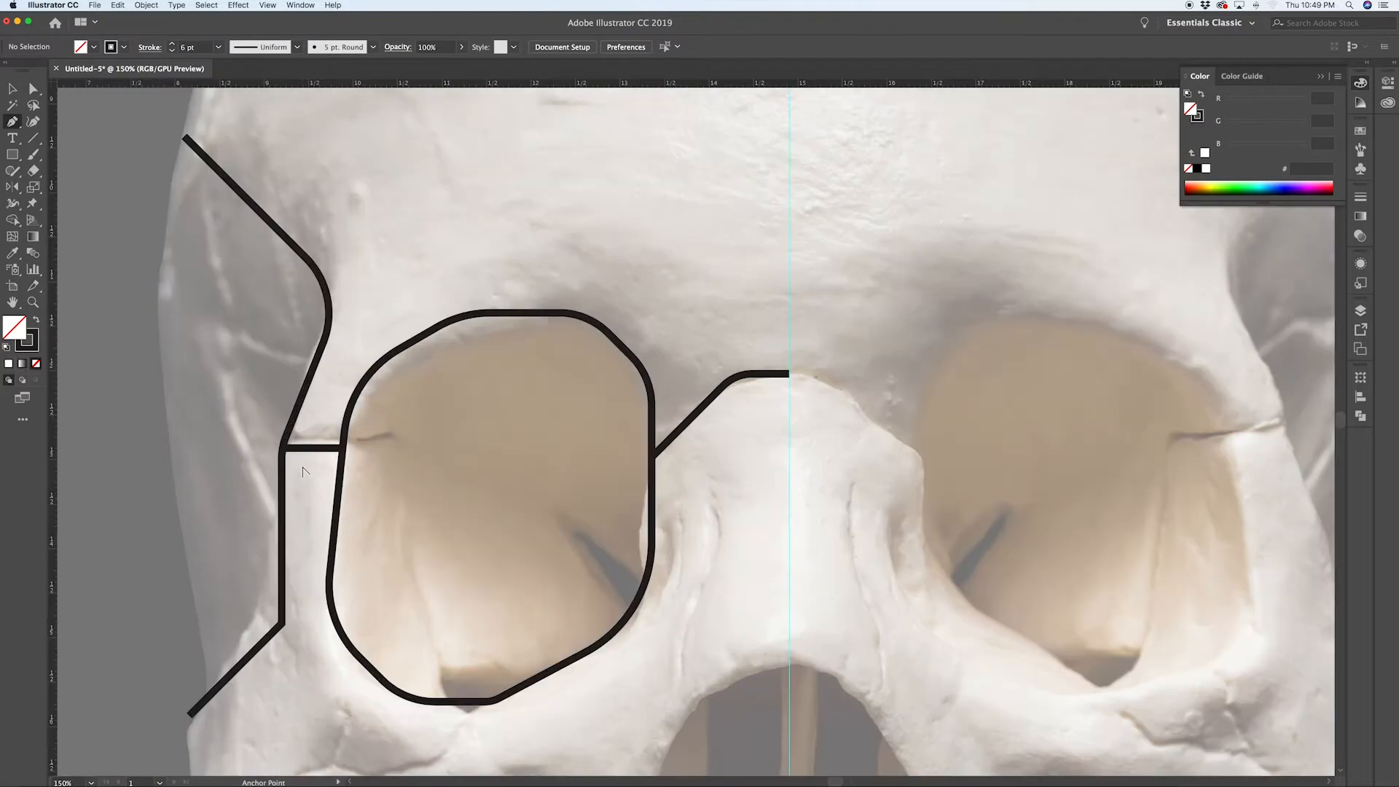
{"action": "key", "text": "v"}
{"action": "left_click_drag", "start_coordinate": [318, 442], "coordinate": [317, 478]}
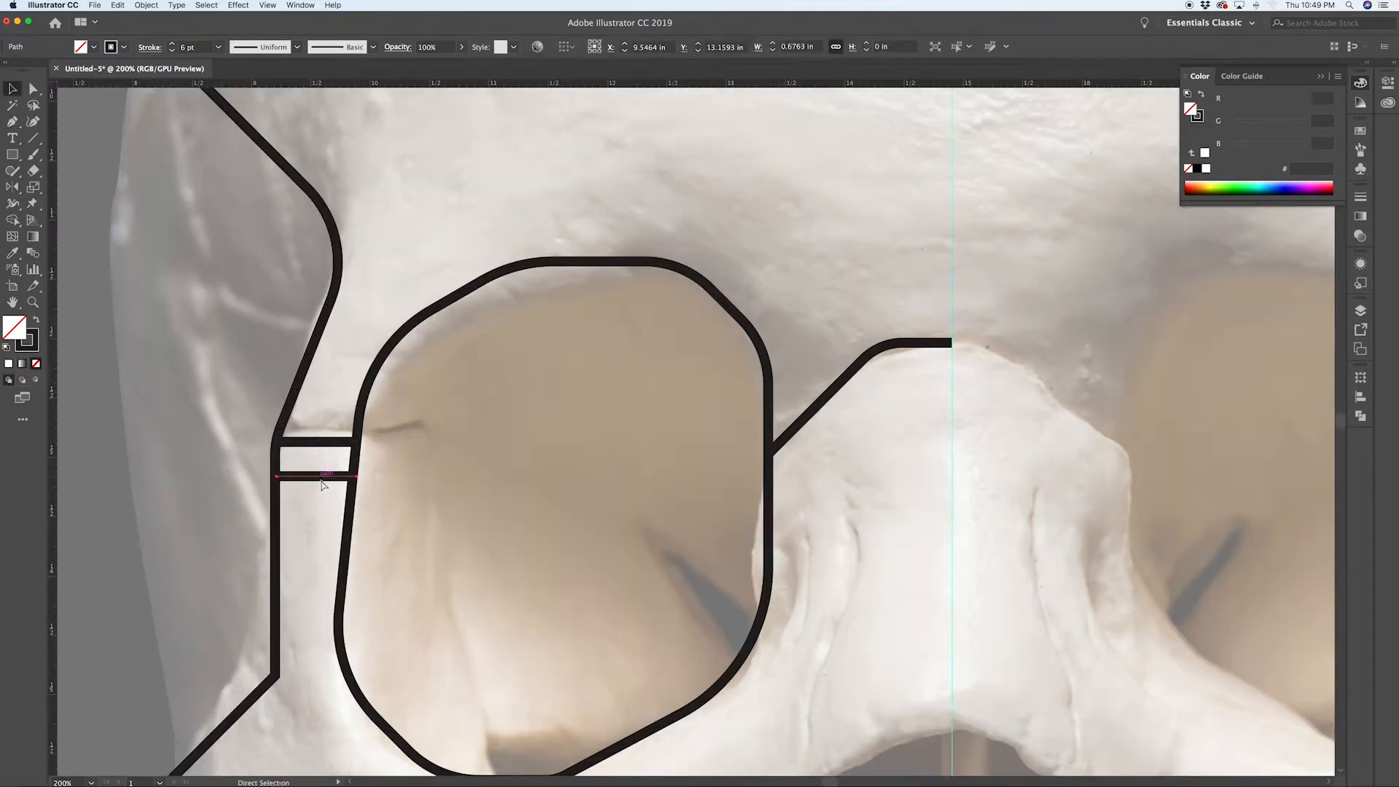
{"action": "key", "text": "super+d"}
{"action": "key", "text": "super+d"}
{"action": "left_click", "coordinate": [384, 515]}
Step: Pull the right endpoints of the two lower lines back to meet the eye-socket outline
{"action": "scroll", "coordinate": [348, 555], "scroll_direction": "up", "scroll_amount": 2}
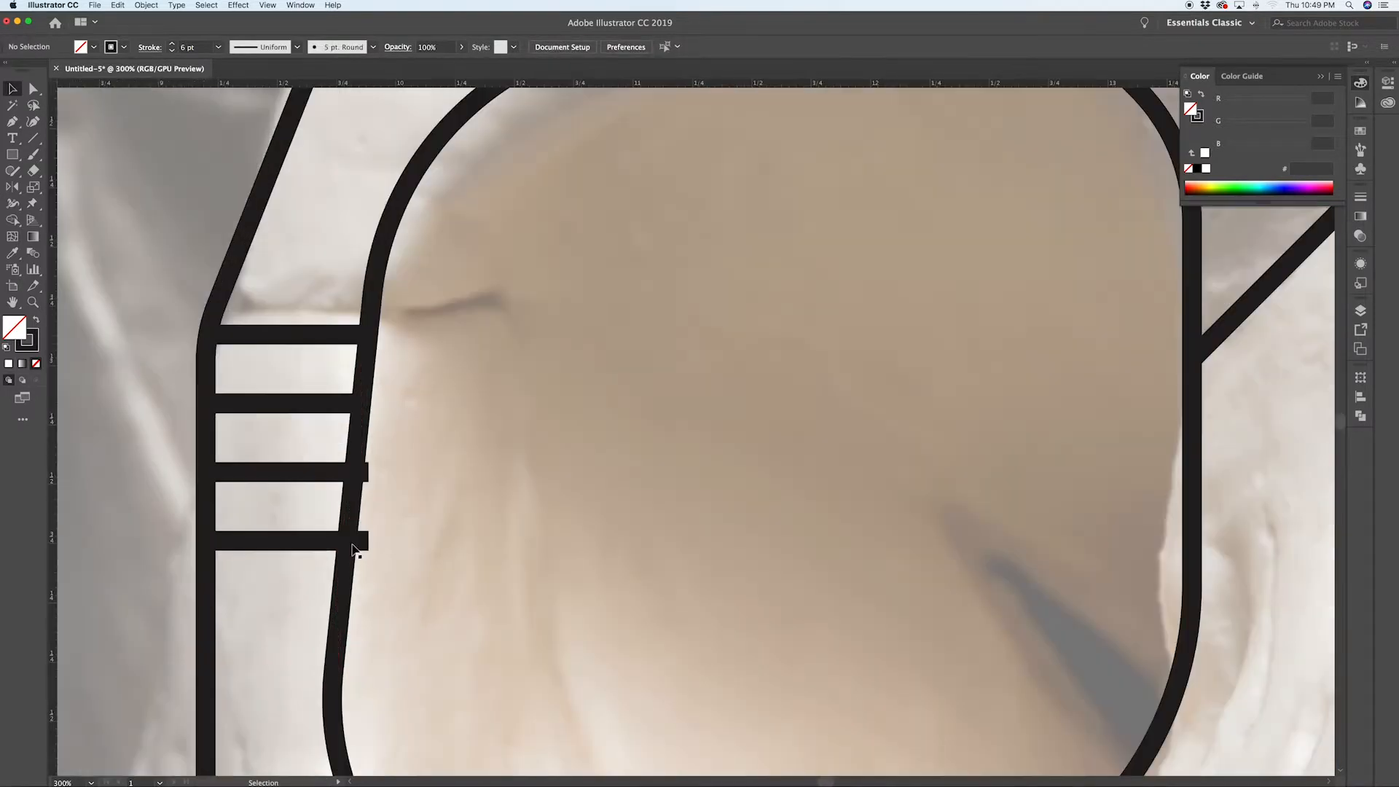
{"action": "key", "text": "a"}
{"action": "left_click_drag", "start_coordinate": [369, 542], "coordinate": [348, 541]}
{"action": "left_click_drag", "start_coordinate": [367, 472], "coordinate": [354, 474]}
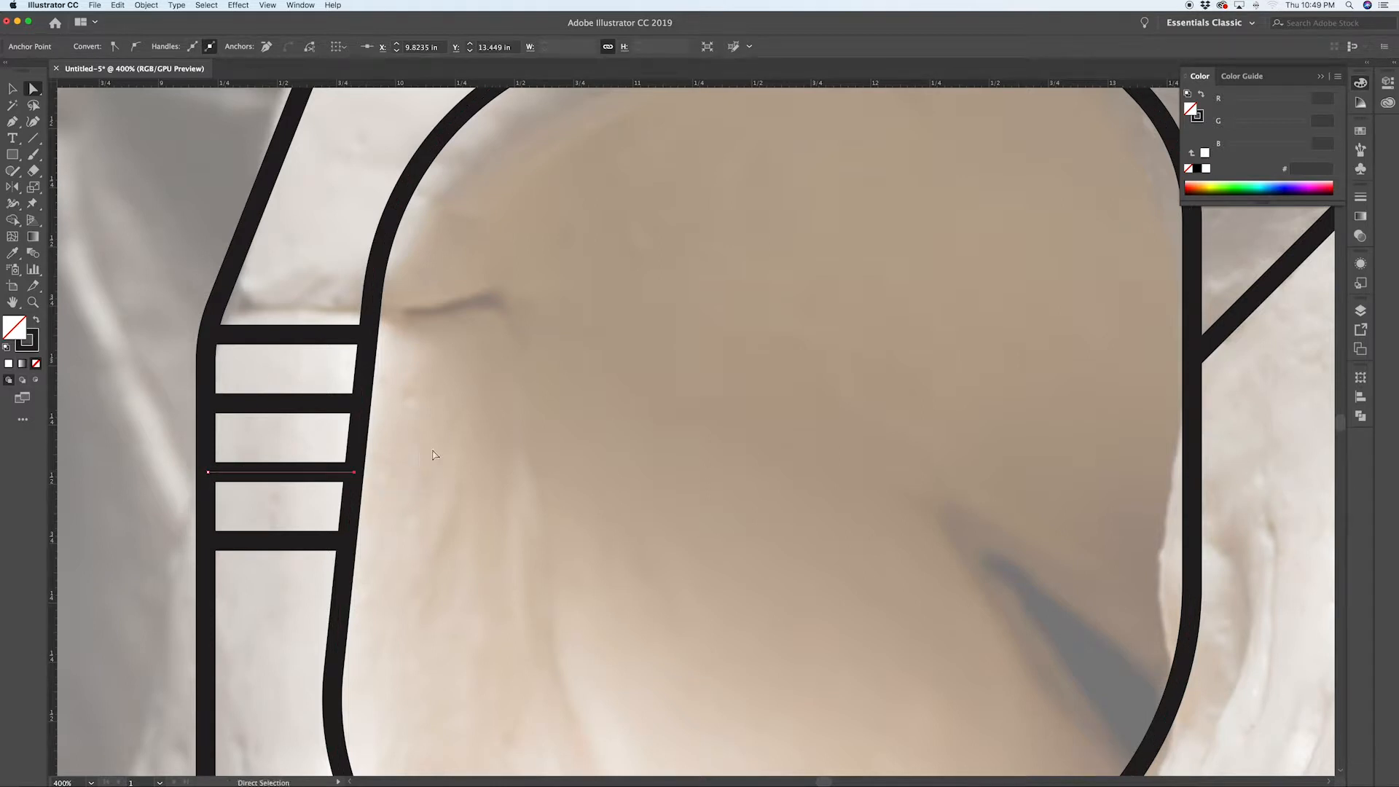
{"action": "left_click", "coordinate": [422, 446]}
Step: Round the outer path's lower corner, below the stacked eye-socket lines, using its live corner widget
{"action": "scroll", "coordinate": [222, 457], "scroll_direction": "down", "scroll_amount": 1}
{"action": "scroll", "coordinate": [222, 457], "scroll_direction": "down", "scroll_amount": 1}
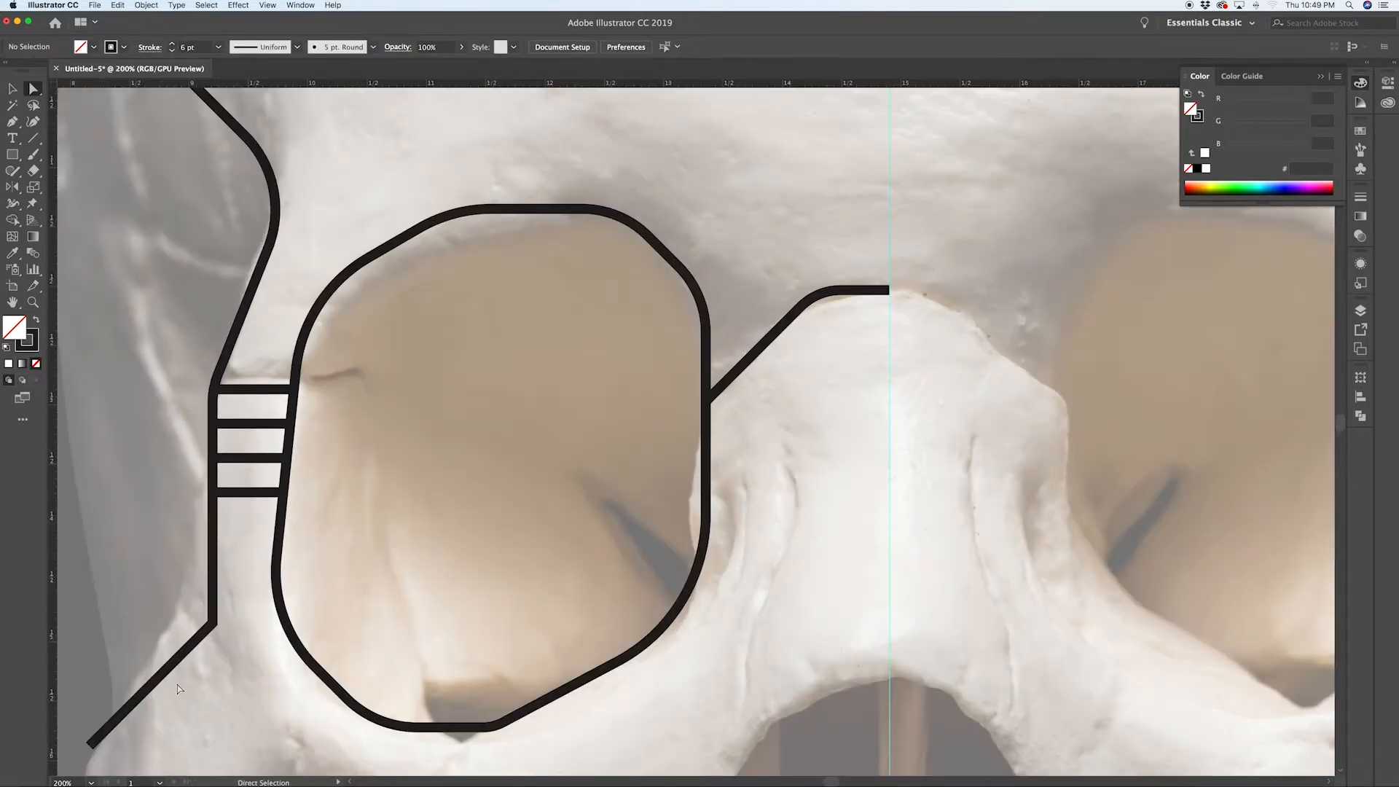
{"action": "left_click", "coordinate": [193, 616]}
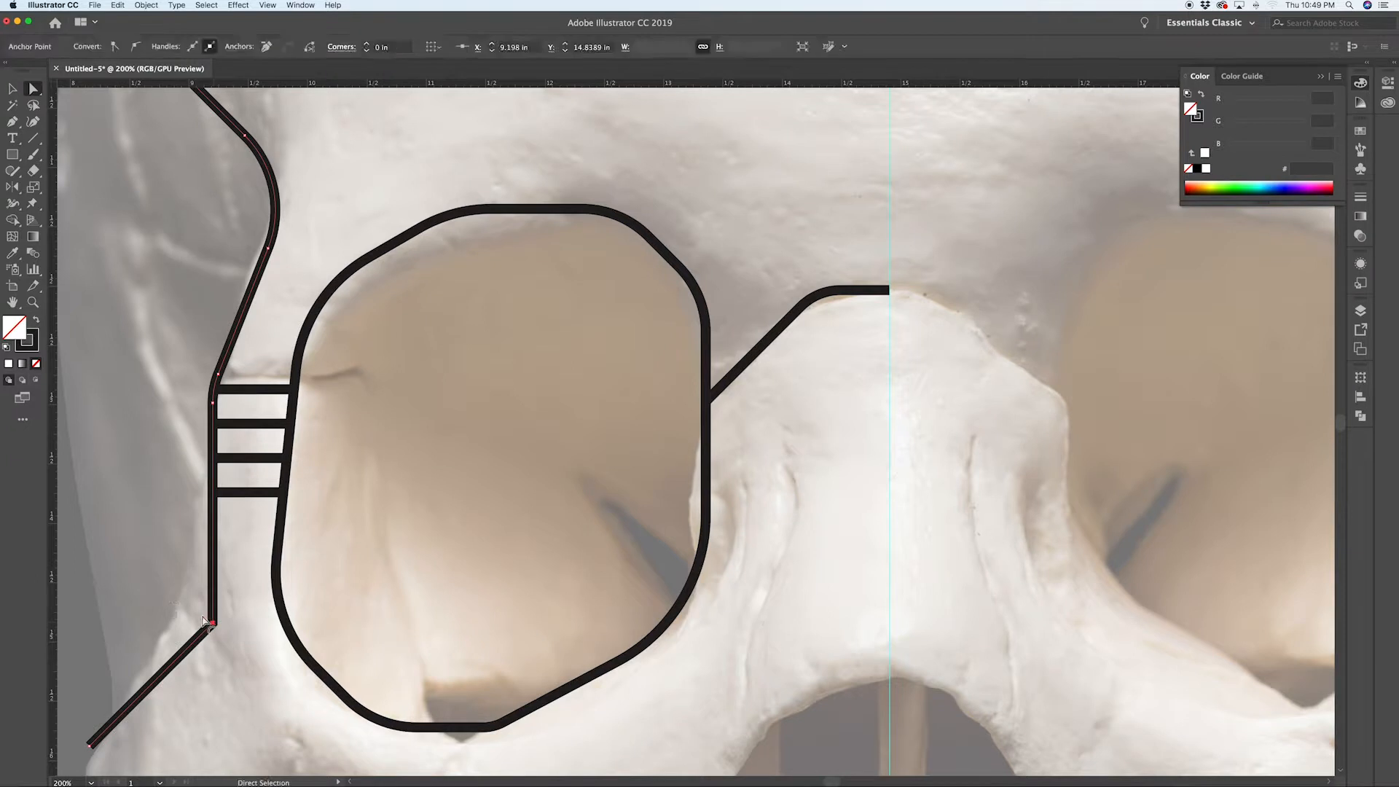
{"action": "left_click_drag", "start_coordinate": [201, 619], "coordinate": [78, 531]}
{"action": "left_click", "coordinate": [263, 535]}
Step: Continue the outer path with the Pen tool up the side of the cranium and across the top to the centre guide
{"action": "scroll", "coordinate": [264, 580], "scroll_direction": "left", "scroll_amount": 1}
{"action": "scroll", "coordinate": [263, 581], "scroll_direction": "left", "scroll_amount": 2}
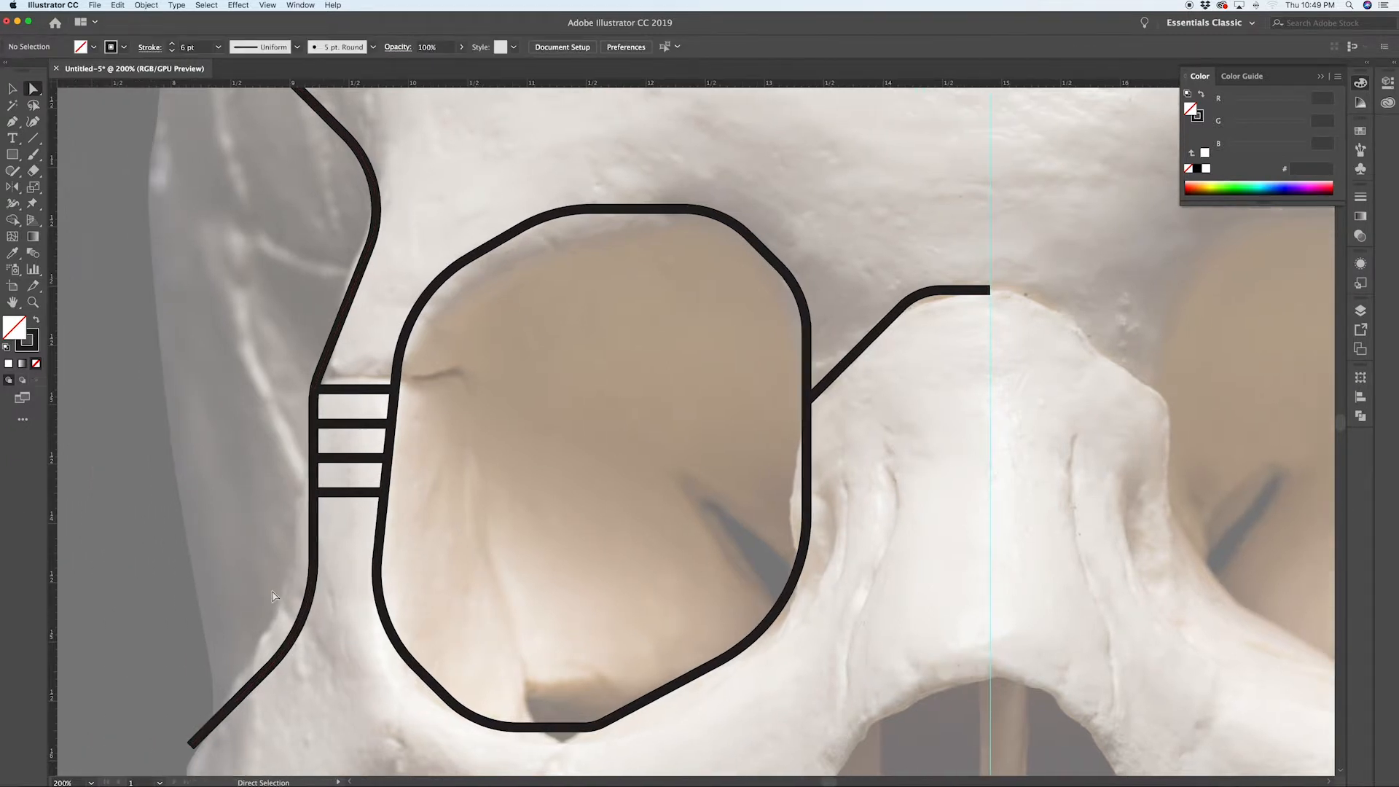
{"action": "scroll", "coordinate": [278, 599], "scroll_direction": "down", "scroll_amount": 1}
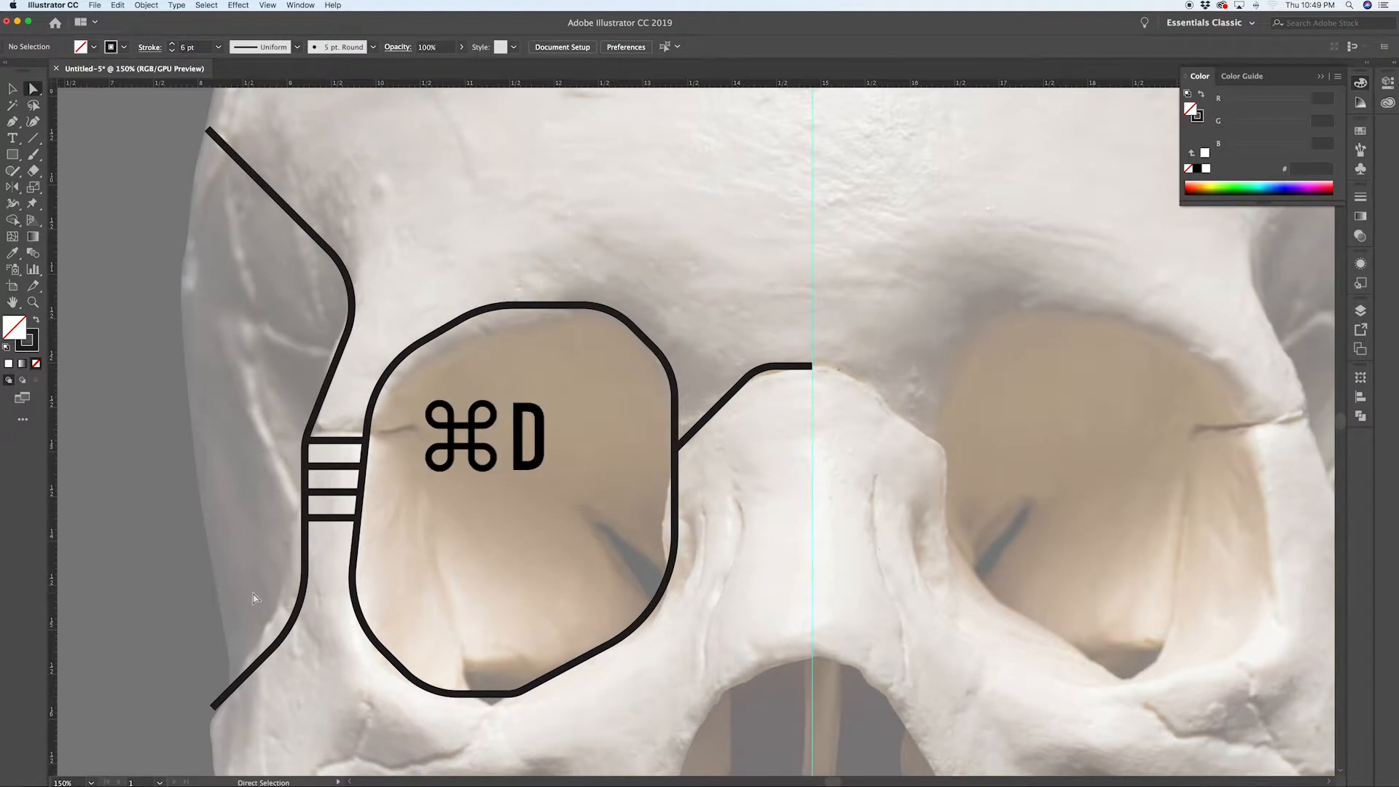
{"action": "key", "text": "p"}
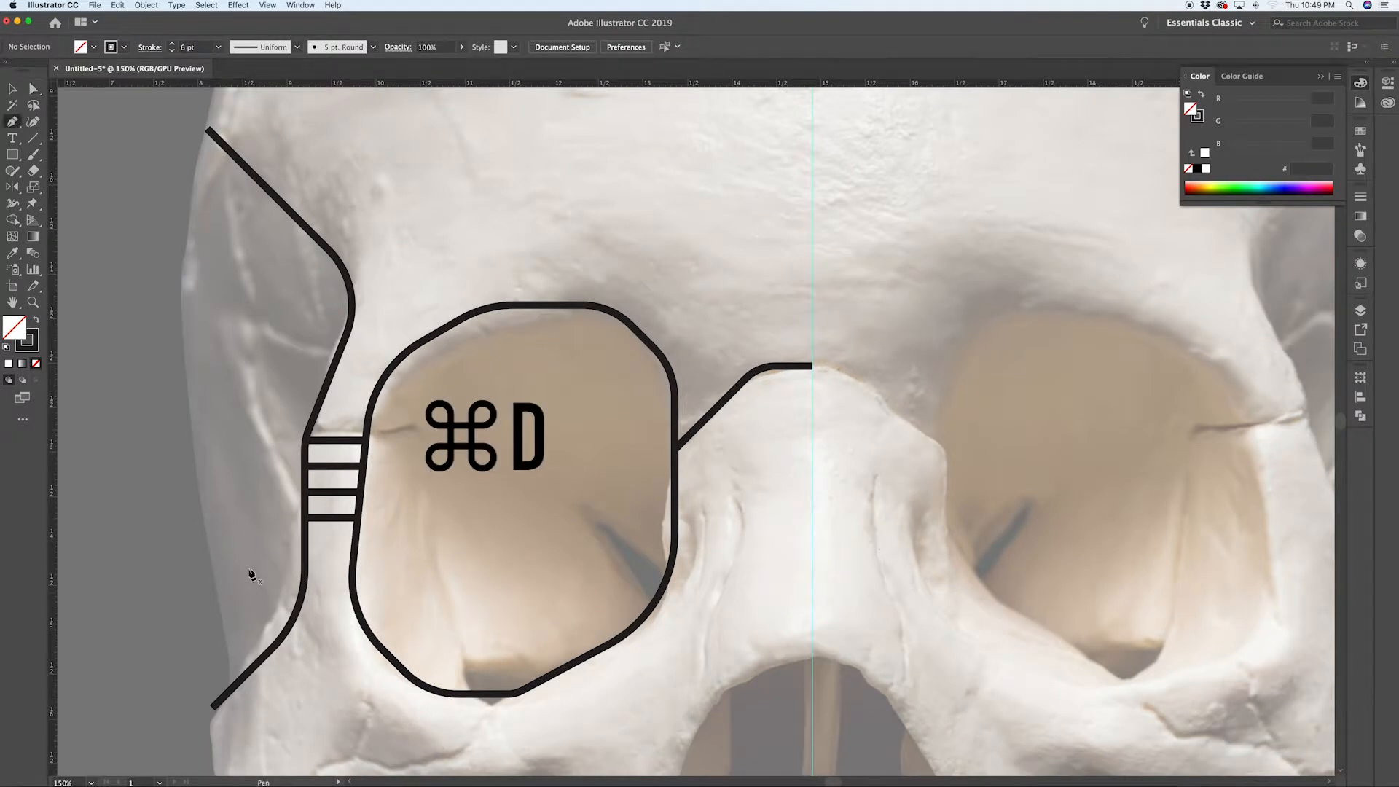
{"action": "left_click", "coordinate": [231, 687]}
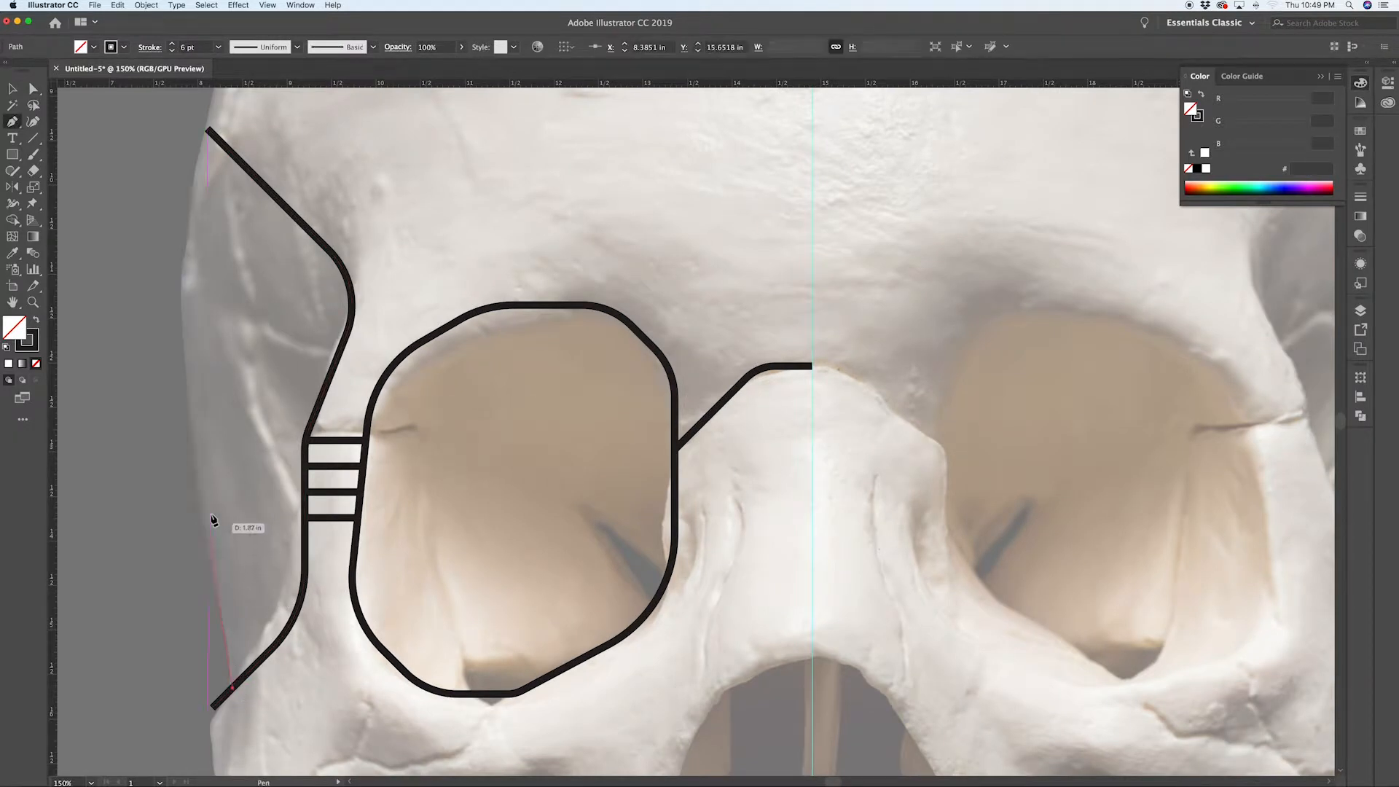
{"action": "left_click", "coordinate": [191, 425]}
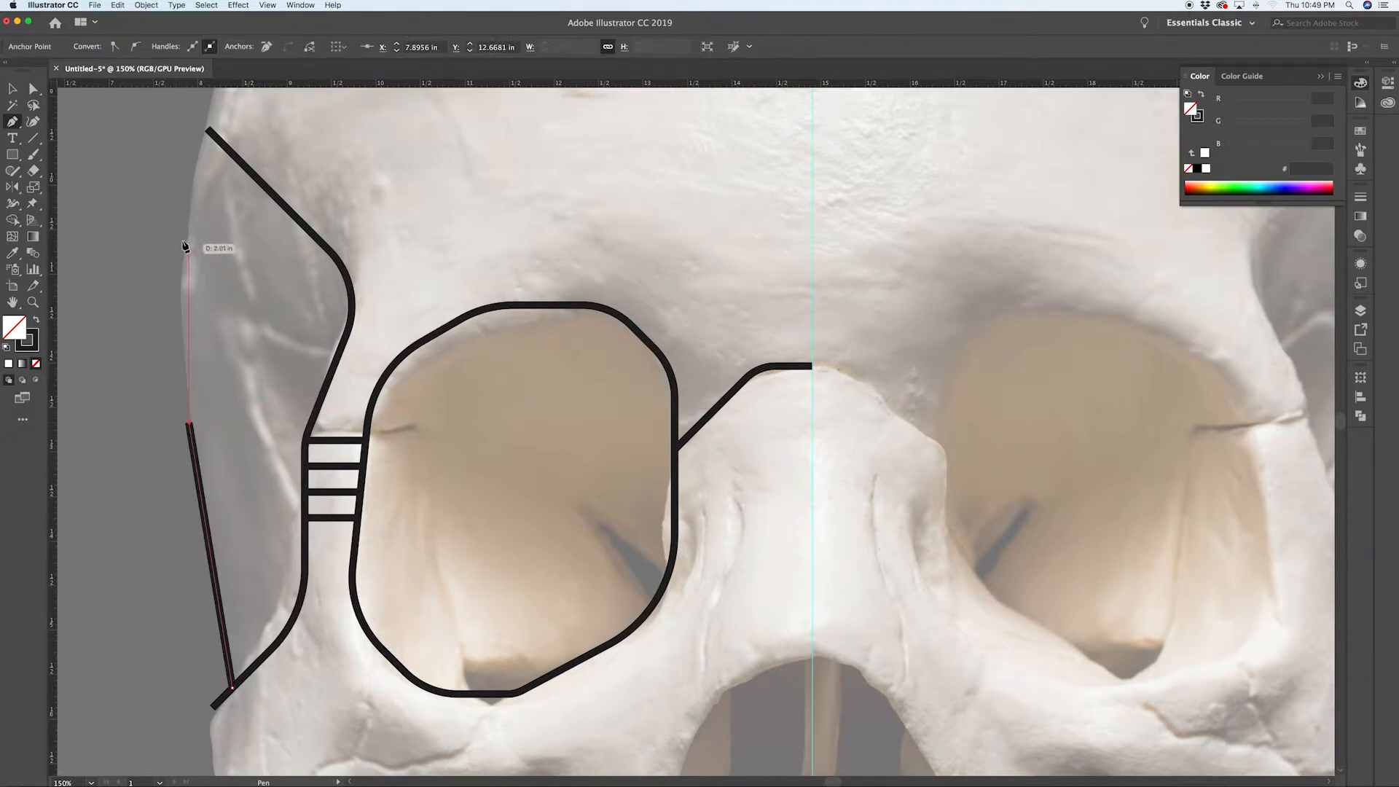
{"action": "left_click", "coordinate": [187, 220]}
{"action": "scroll", "coordinate": [185, 234], "scroll_direction": "up", "scroll_amount": 3}
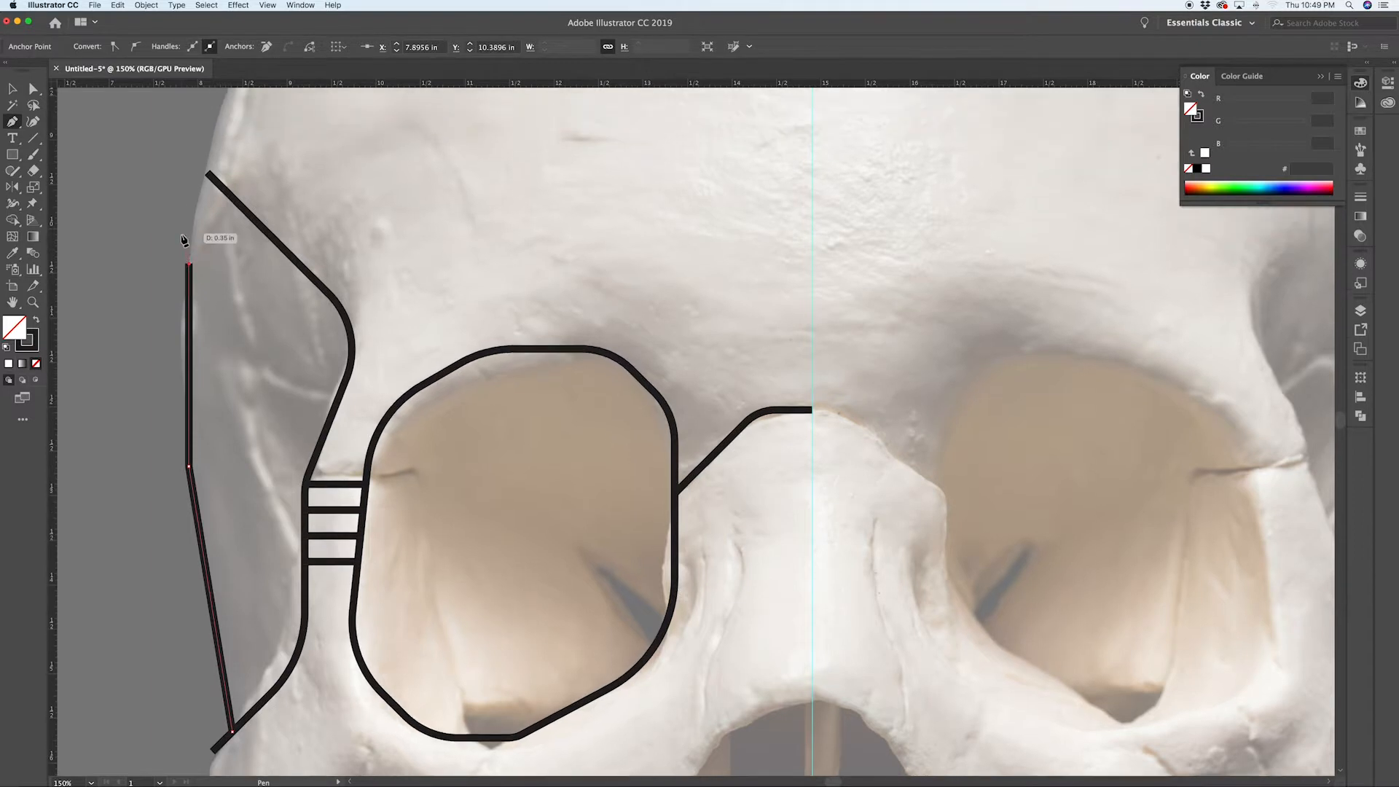
{"action": "scroll", "coordinate": [184, 244], "scroll_direction": "down", "scroll_amount": 2}
{"action": "scroll", "coordinate": [187, 247], "scroll_direction": "up", "scroll_amount": 2}
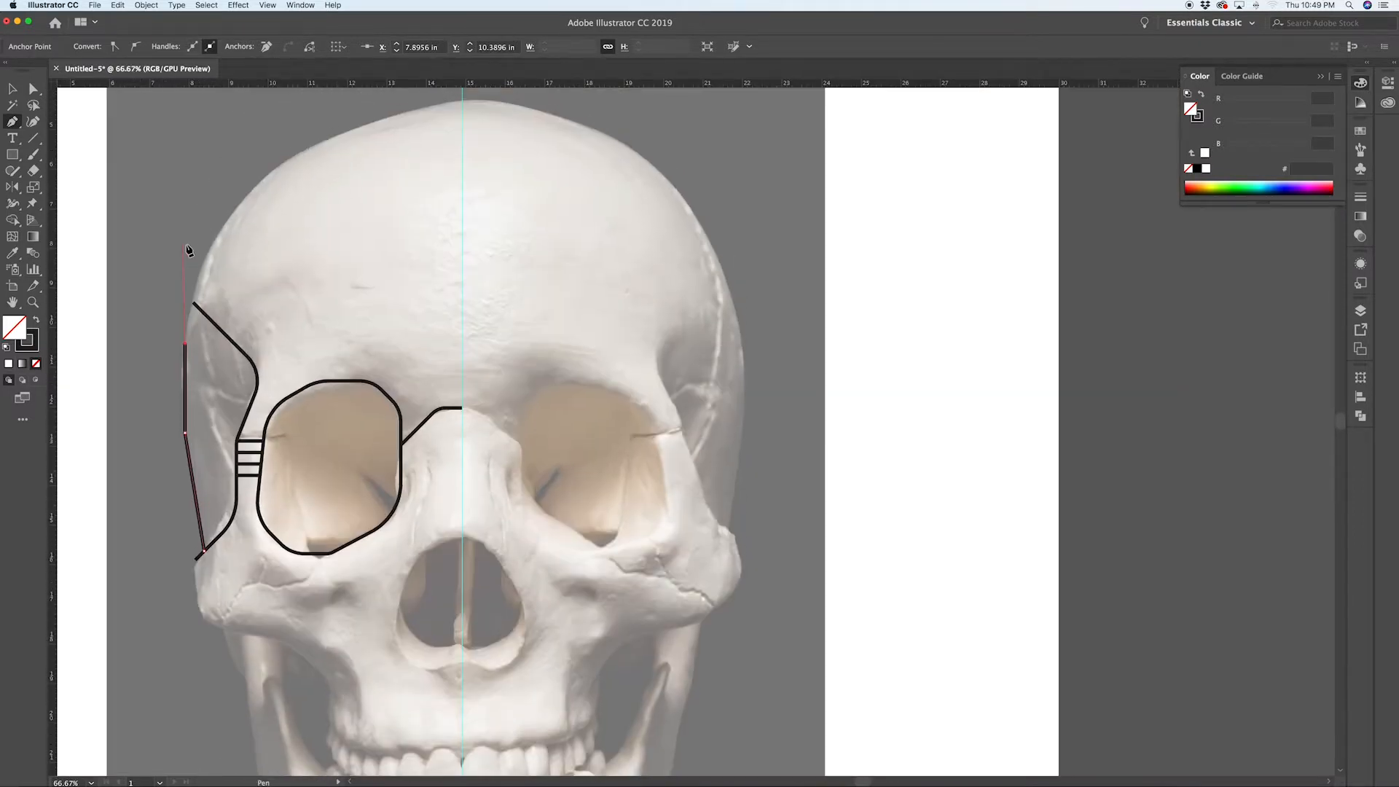
{"action": "left_click", "coordinate": [243, 199]}
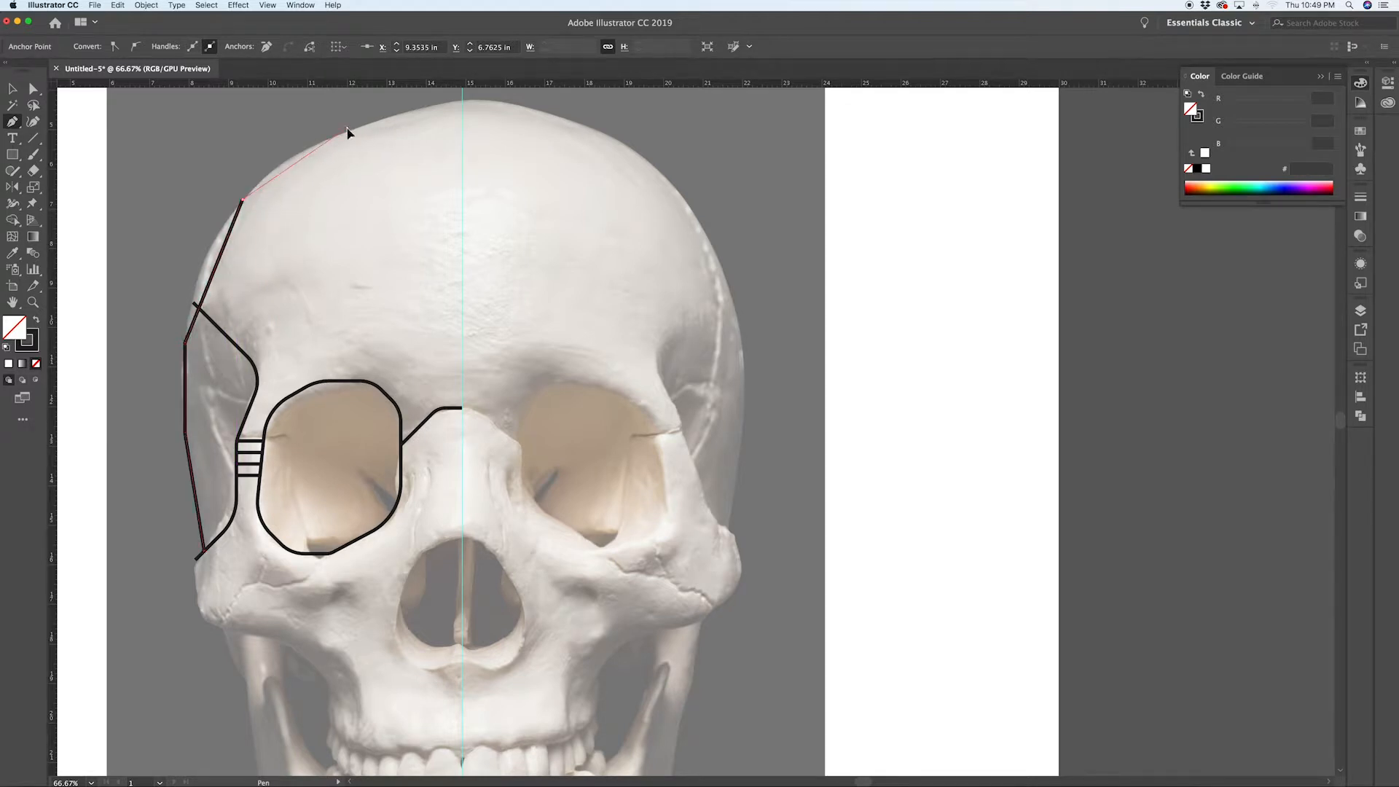
{"action": "left_click", "coordinate": [347, 129]}
{"action": "scroll", "coordinate": [347, 155], "scroll_direction": "up", "scroll_amount": 3}
{"action": "scroll", "coordinate": [368, 154], "scroll_direction": "right", "scroll_amount": 1}
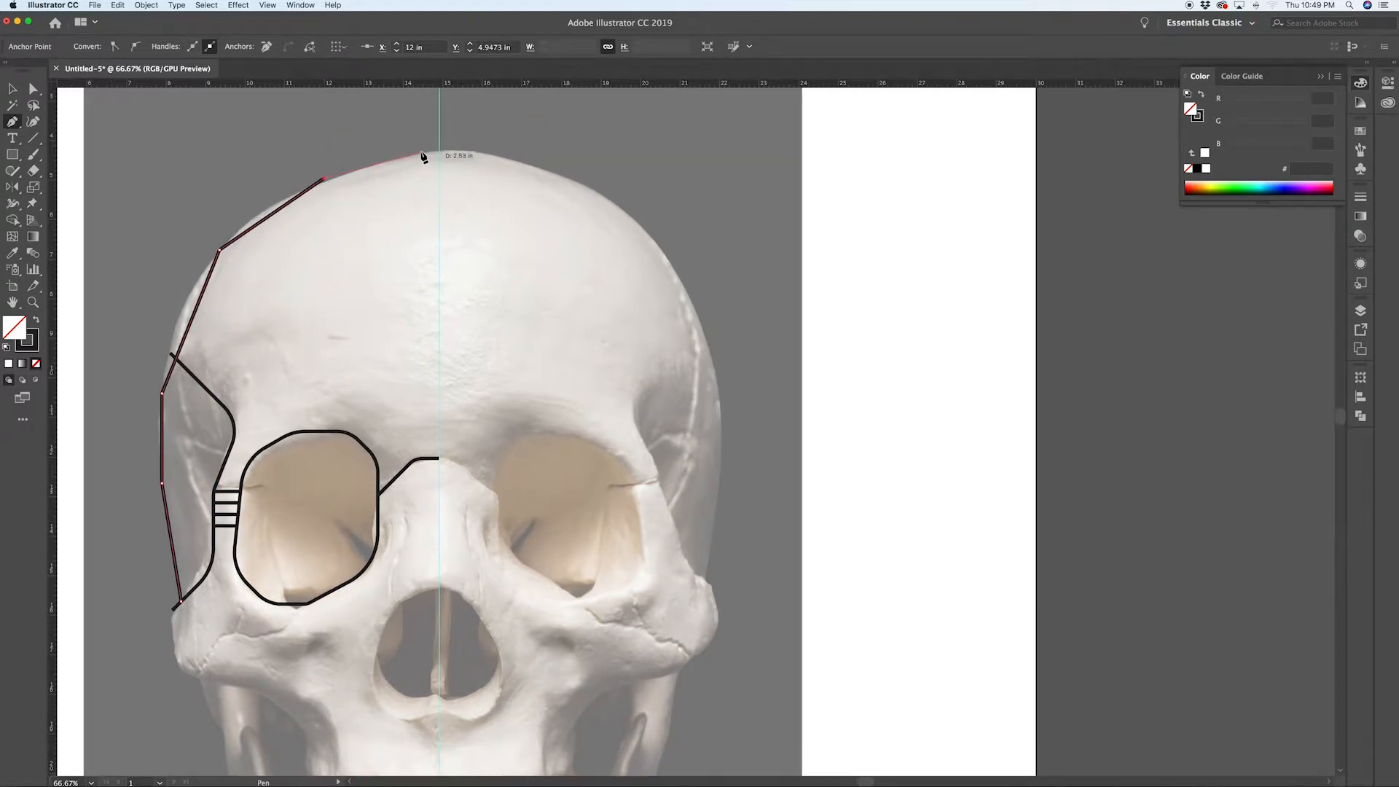
{"action": "left_click", "coordinate": [418, 153]}
{"action": "left_click", "coordinate": [440, 153]}
{"action": "key", "text": "a"}
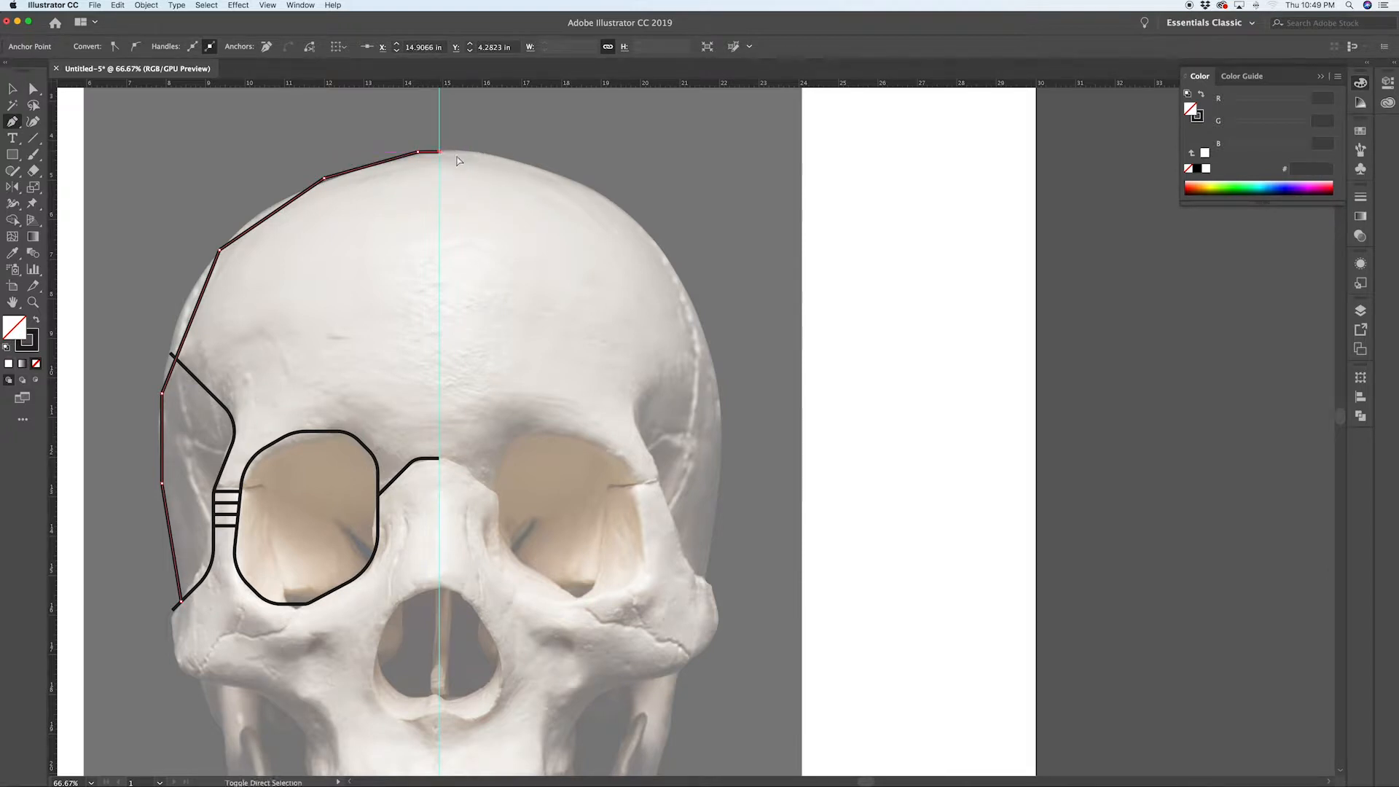
Step: Round the corners along the top of the cranium path with live corner widgets
{"action": "left_click", "coordinate": [458, 158]}
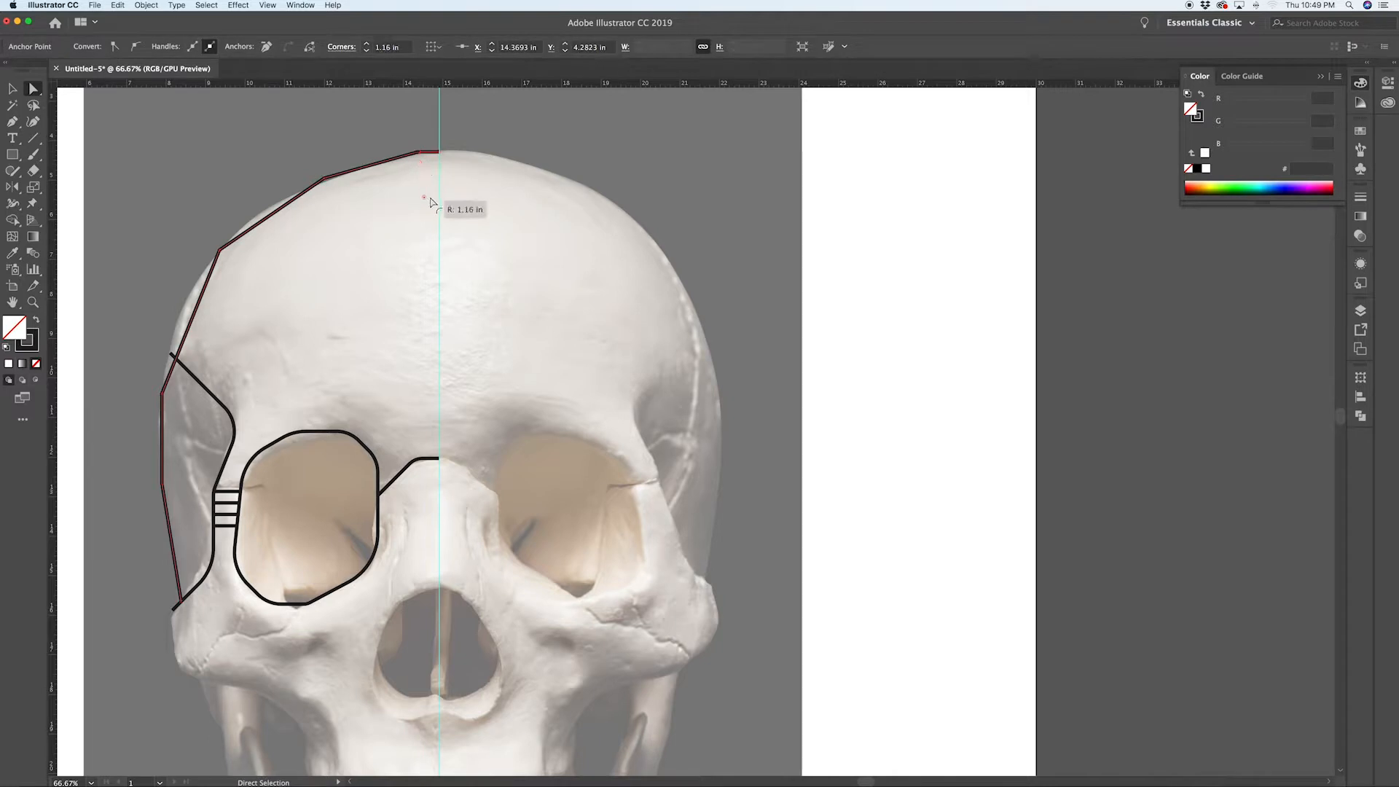
{"action": "left_click_drag", "start_coordinate": [301, 159], "coordinate": [302, 171]}
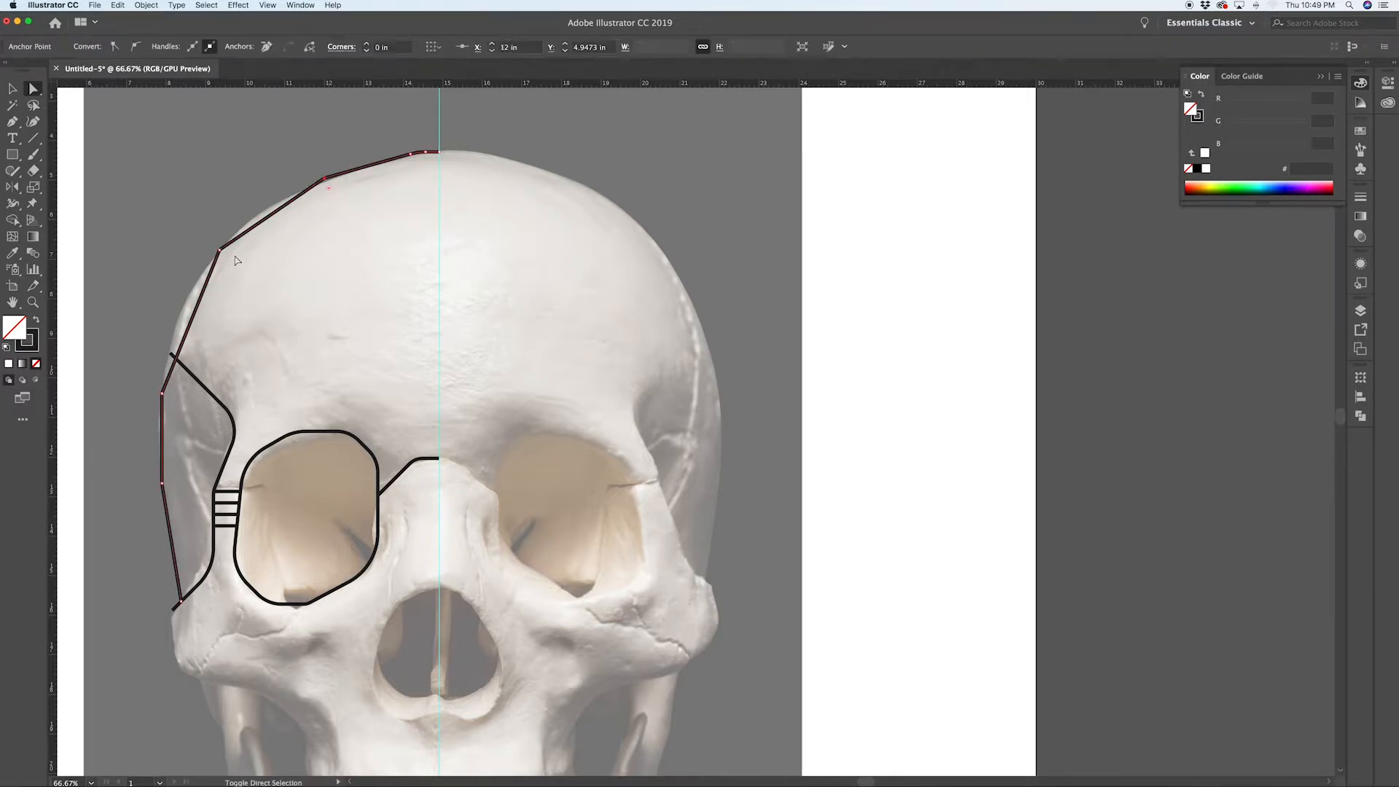
{"action": "left_click", "coordinate": [220, 251], "text": "shift"}
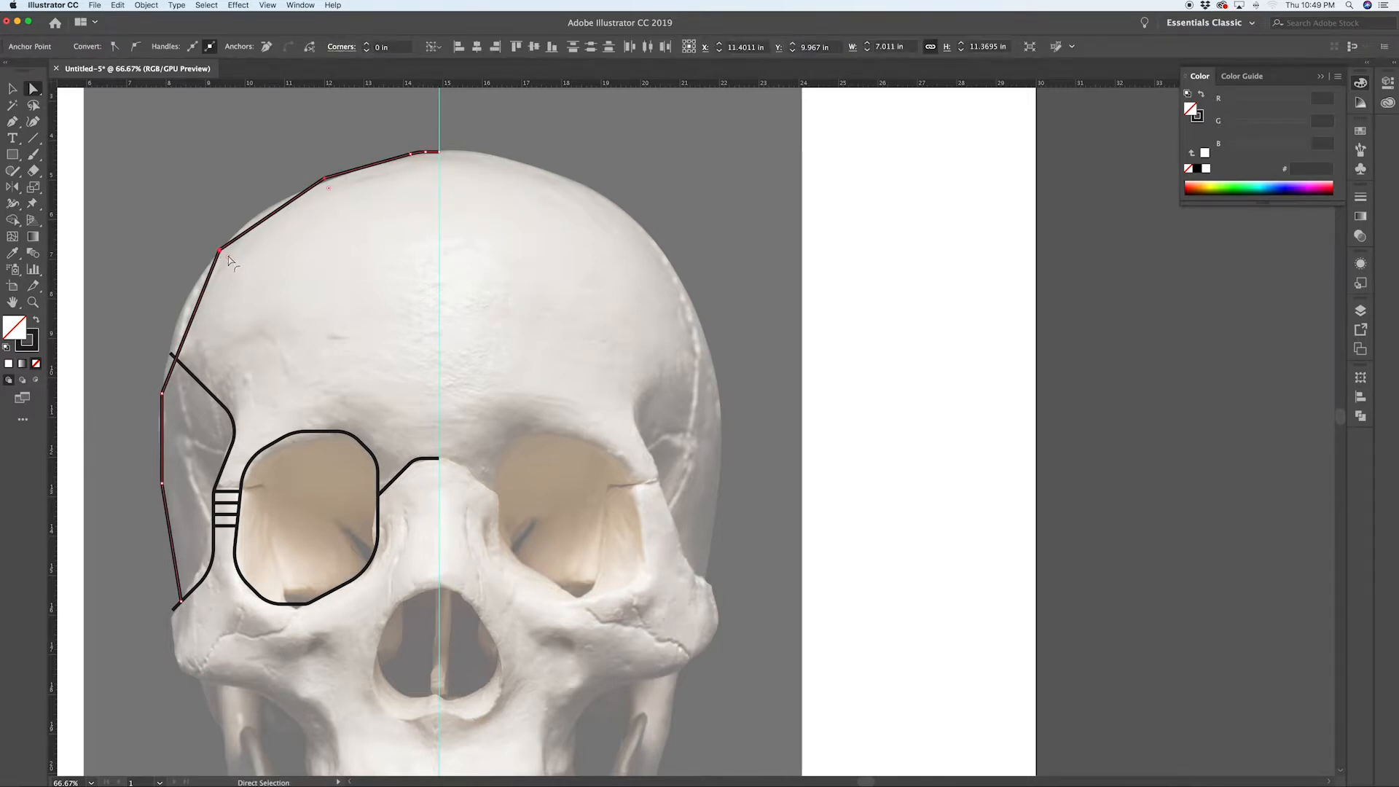
{"action": "left_click_drag", "start_coordinate": [228, 259], "coordinate": [380, 386]}
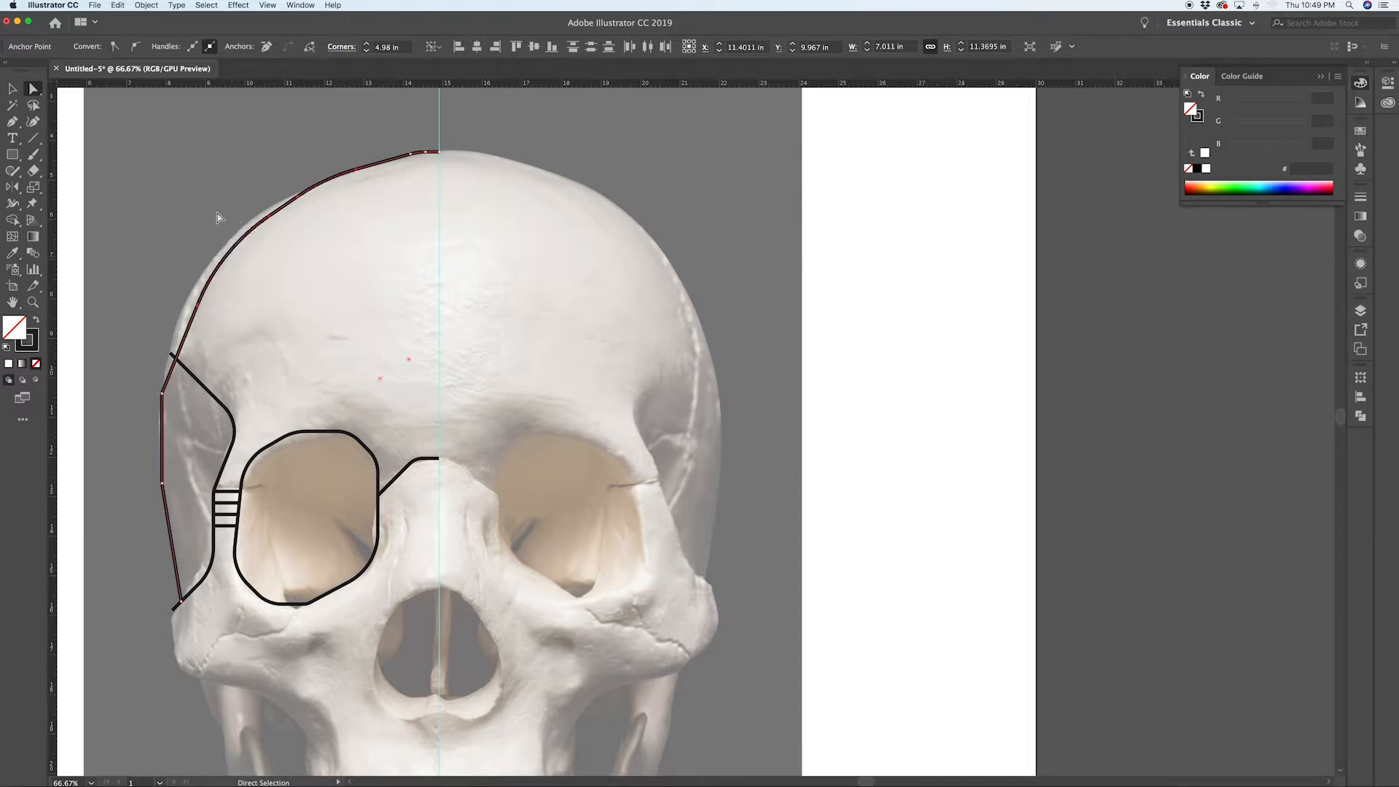
Step: Round the two remaining side corners of the cranium path with a live corner widget
{"action": "left_click", "coordinate": [162, 393]}
{"action": "left_click", "coordinate": [162, 484], "text": "shift"}
{"action": "left_click_drag", "start_coordinate": [173, 487], "coordinate": [409, 485]}
{"action": "left_click", "coordinate": [306, 357]}
Step: Pull the diagonal temple line's upper endpoint back so it meets the outer cranium path
{"action": "scroll", "coordinate": [155, 371], "scroll_direction": "up", "scroll_amount": 2}
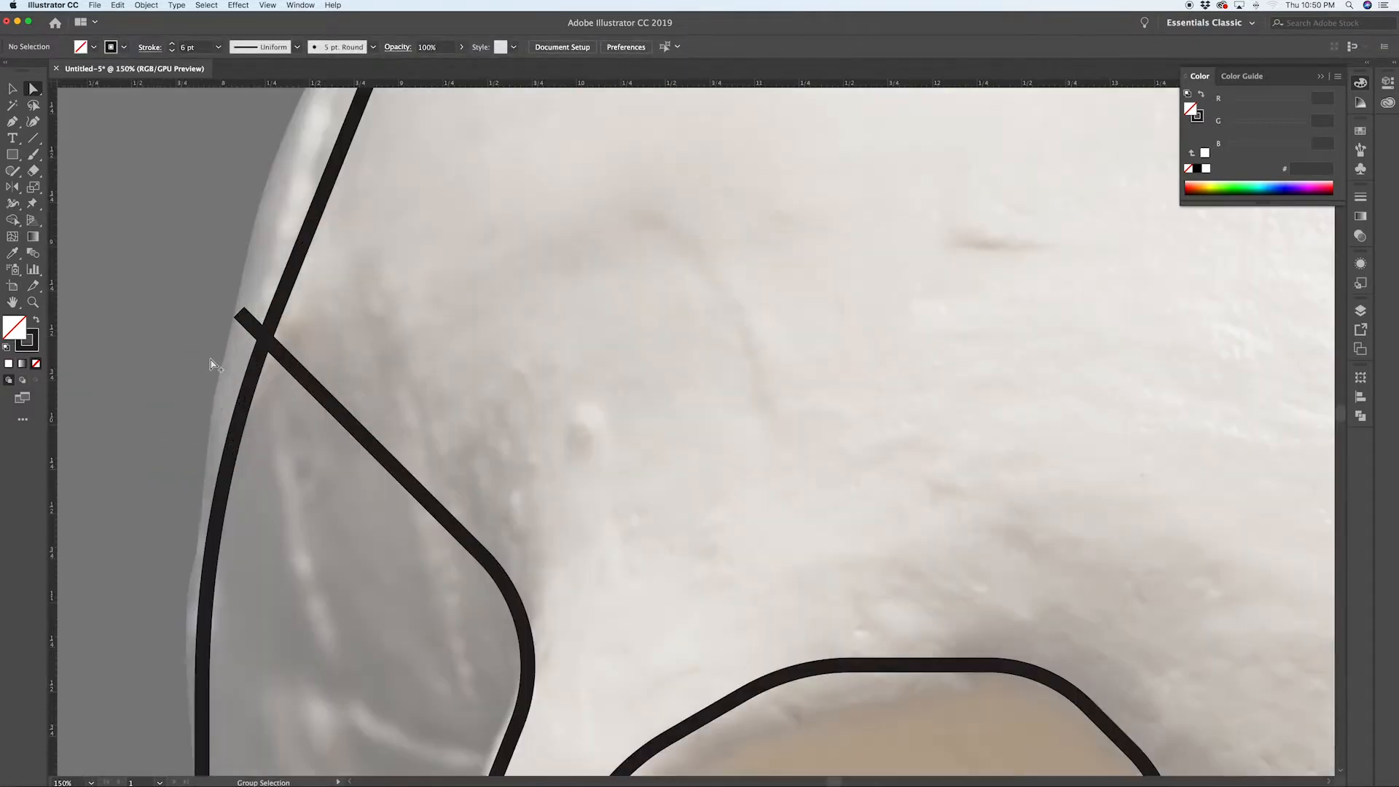
{"action": "left_click", "coordinate": [241, 318]}
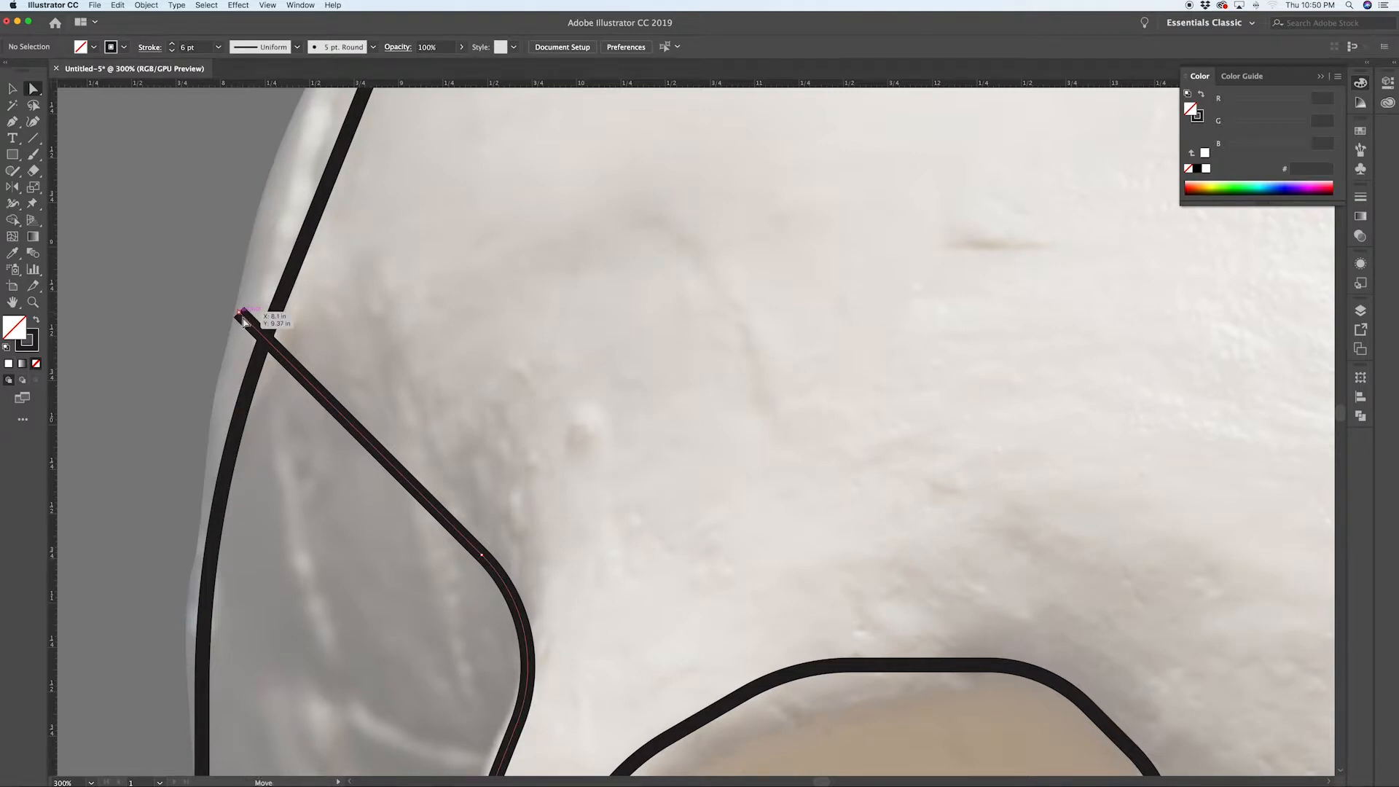
{"action": "left_click_drag", "start_coordinate": [242, 321], "coordinate": [270, 339]}
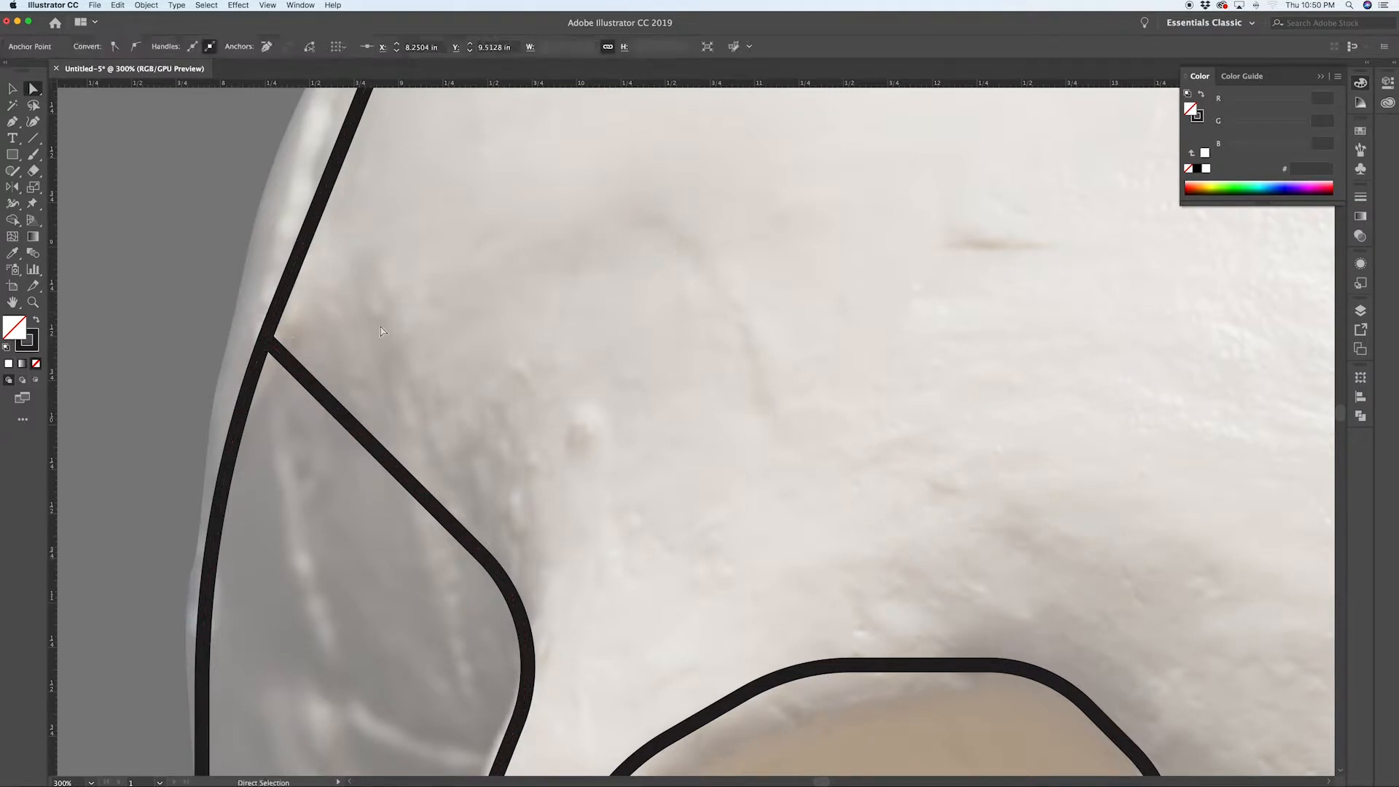
{"action": "key", "text": "super+1"}
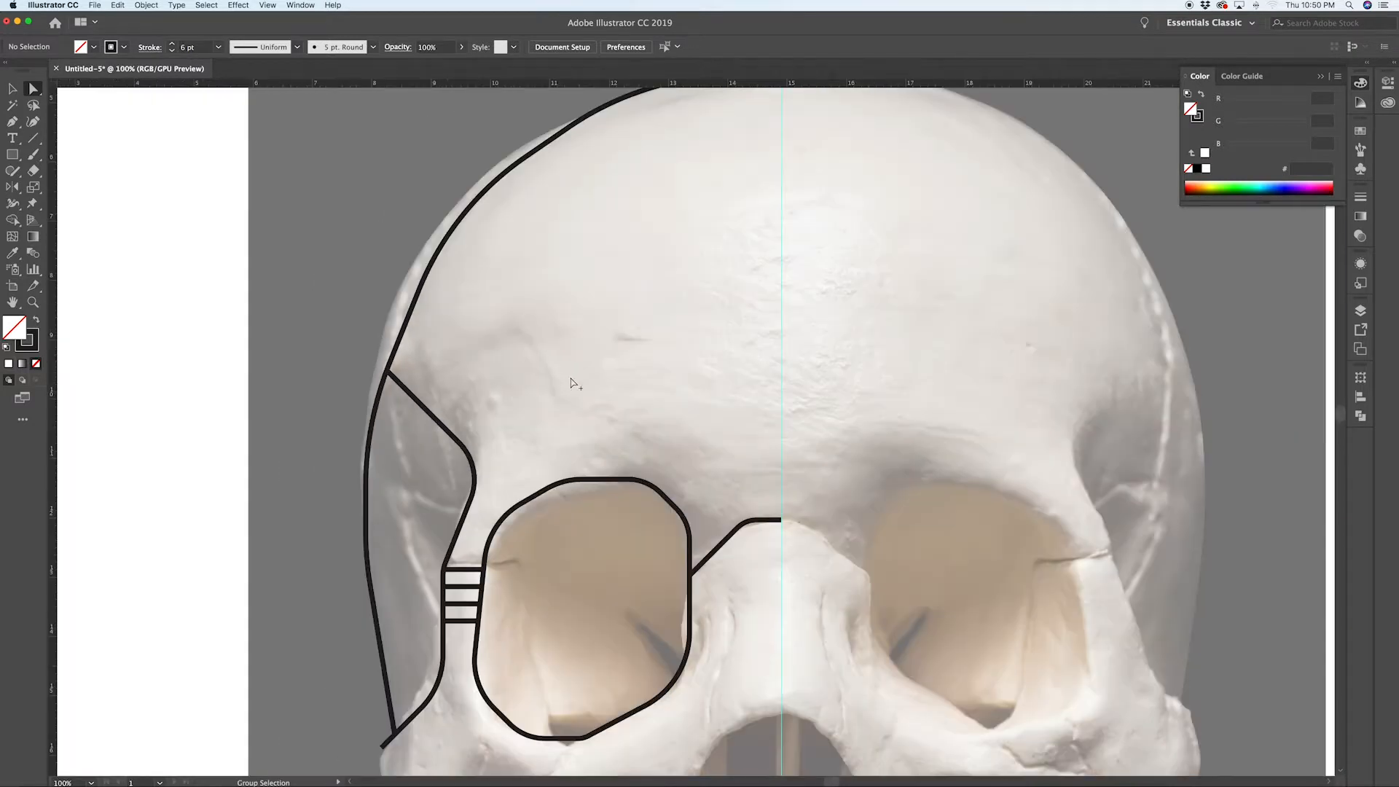
Step: Draw a second short Pen line parallel to the temple line and adjust its lower endpoint to meet the outline
{"action": "key", "text": "p"}
{"action": "left_click", "coordinate": [394, 354]}
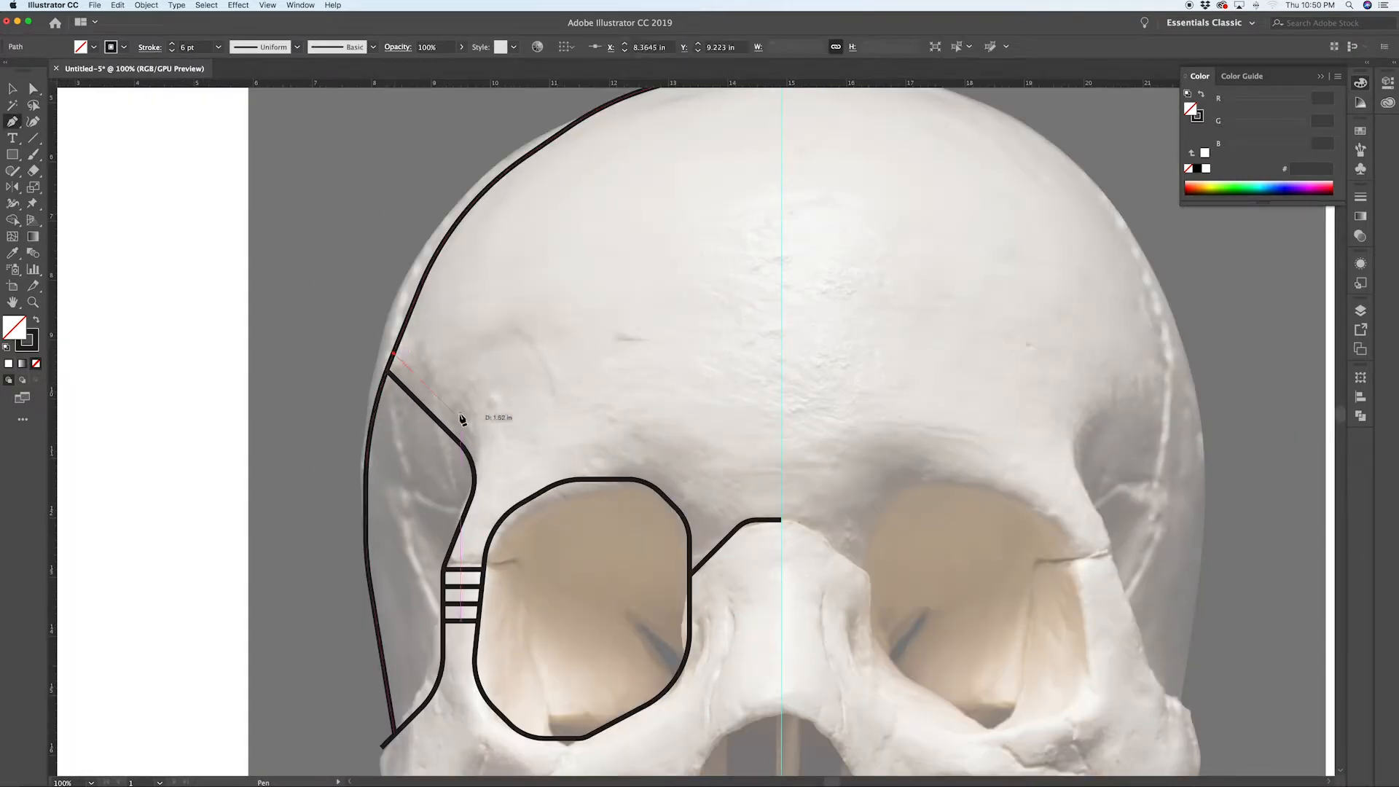
{"action": "left_click", "coordinate": [459, 418]}
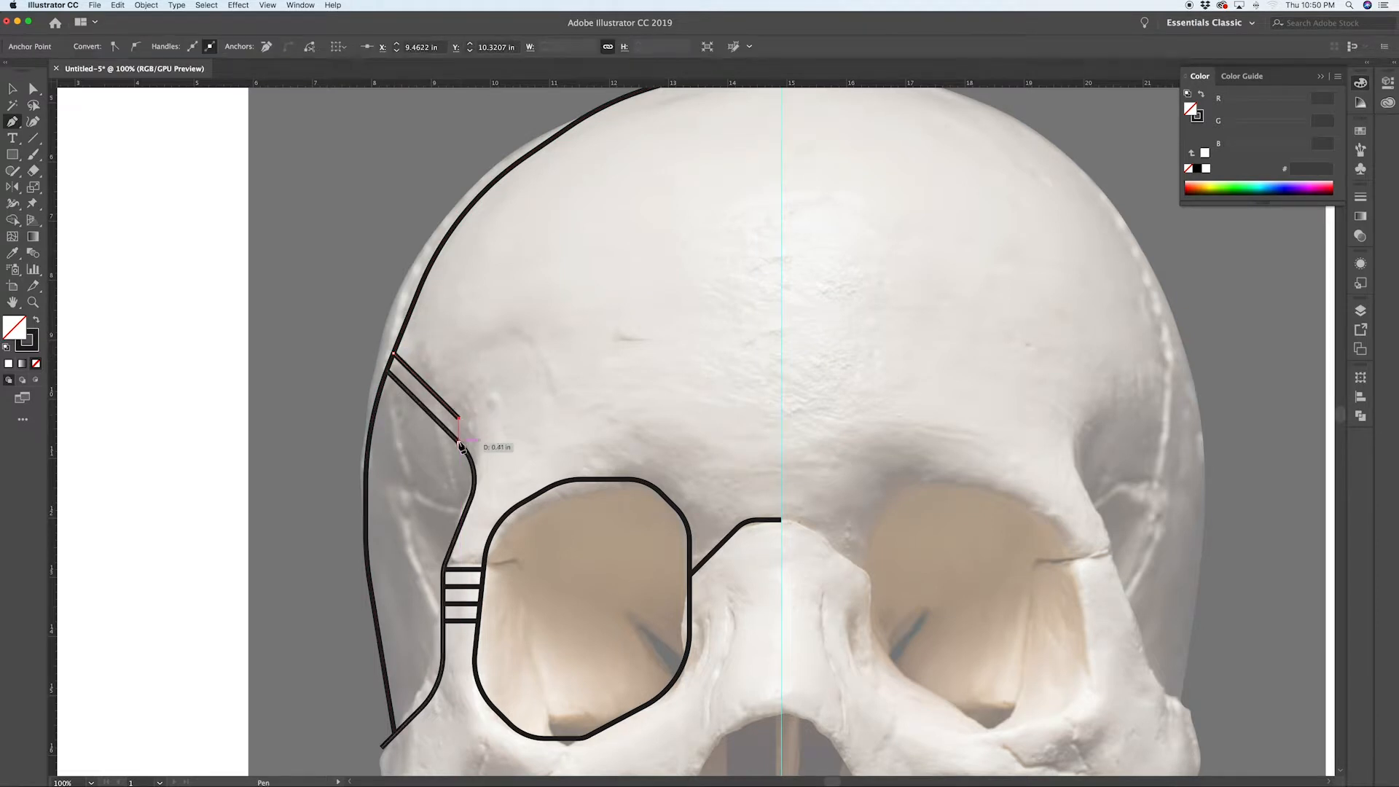
{"action": "left_click", "coordinate": [459, 441]}
{"action": "key", "text": "a"}
{"action": "left_click_drag", "start_coordinate": [454, 423], "coordinate": [450, 429]}
{"action": "left_click", "coordinate": [498, 387]}
Step: Draw a new Pen path from the outer path's lower end down around the cheekbone and across to the upper jaw
{"action": "scroll", "coordinate": [503, 401], "scroll_direction": "down", "scroll_amount": 10}
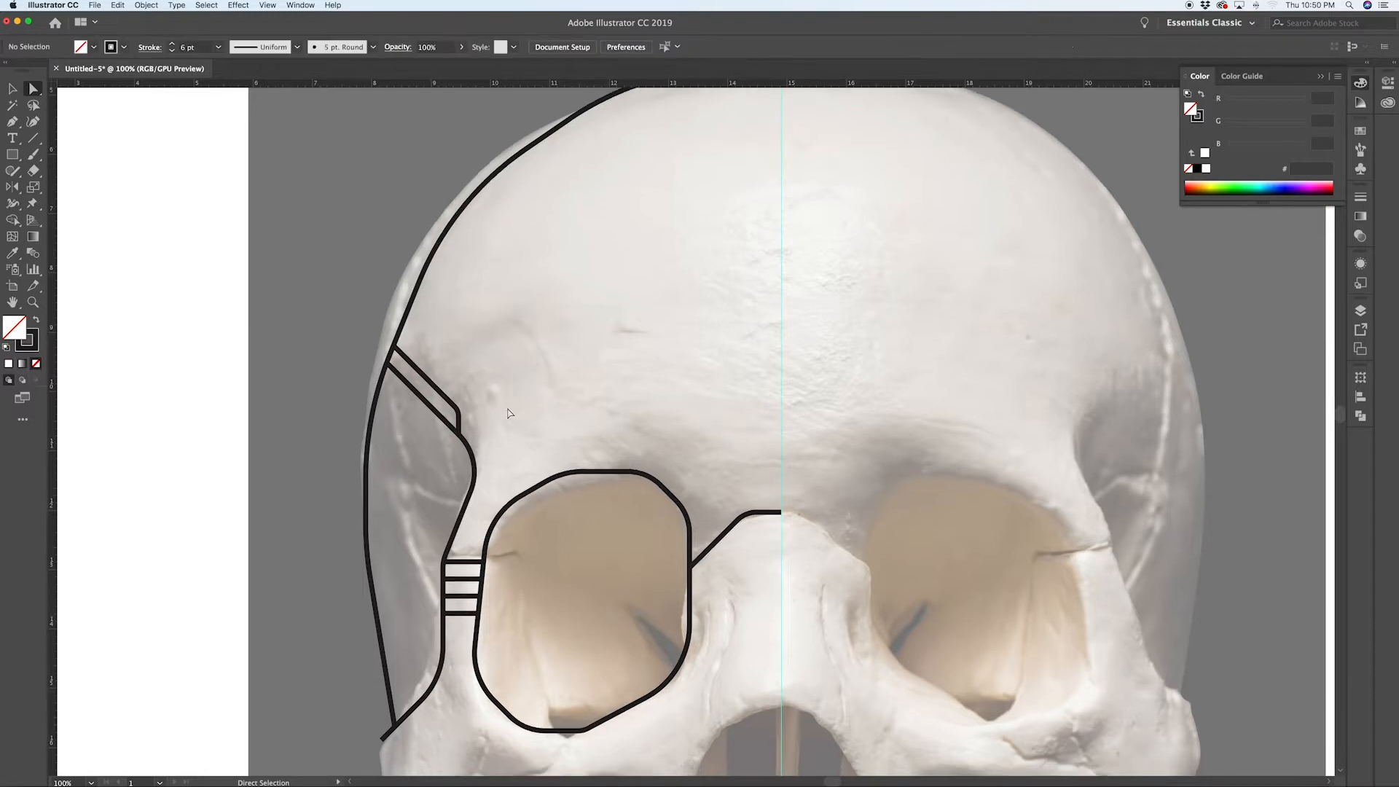
{"action": "scroll", "coordinate": [510, 414], "scroll_direction": "down", "scroll_amount": 1}
{"action": "key", "text": "p"}
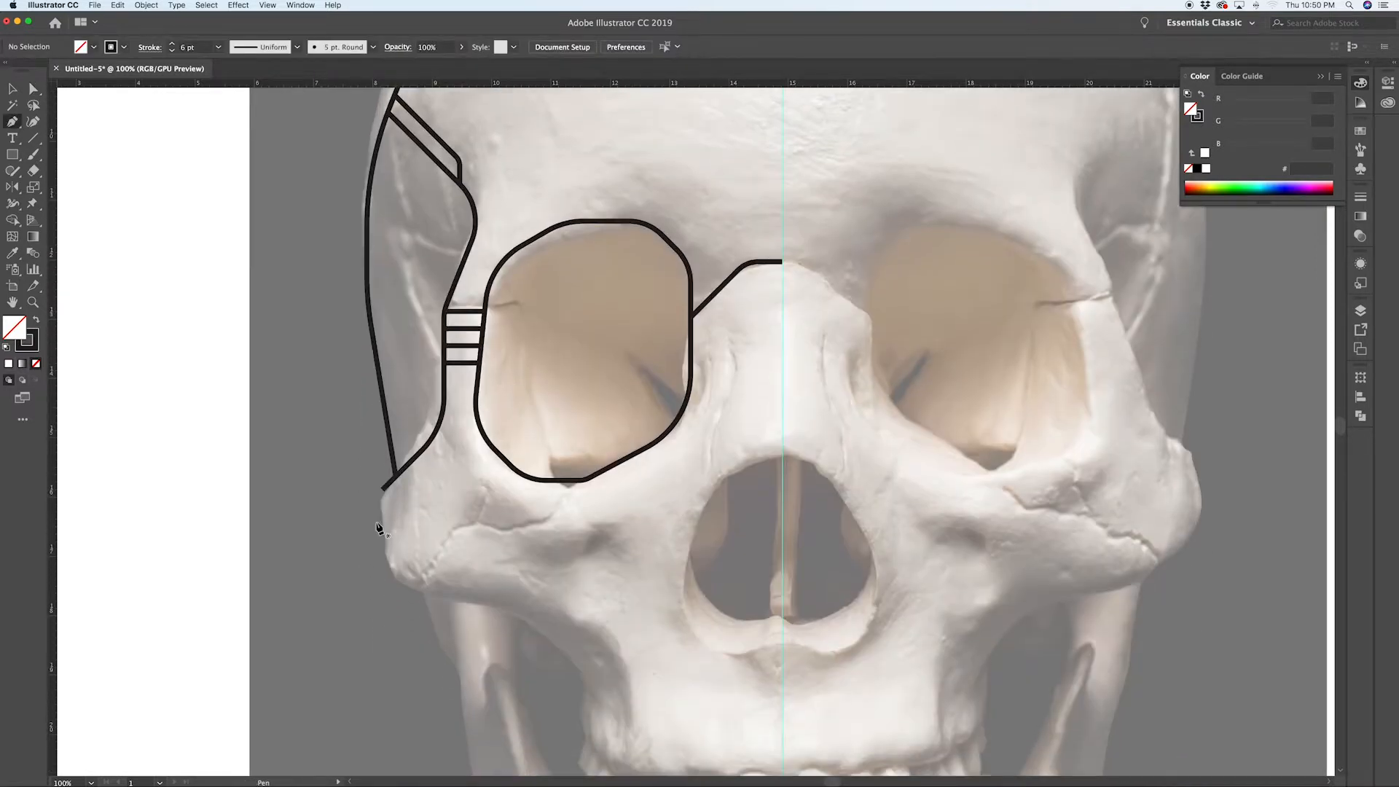
{"action": "left_click", "coordinate": [383, 491]}
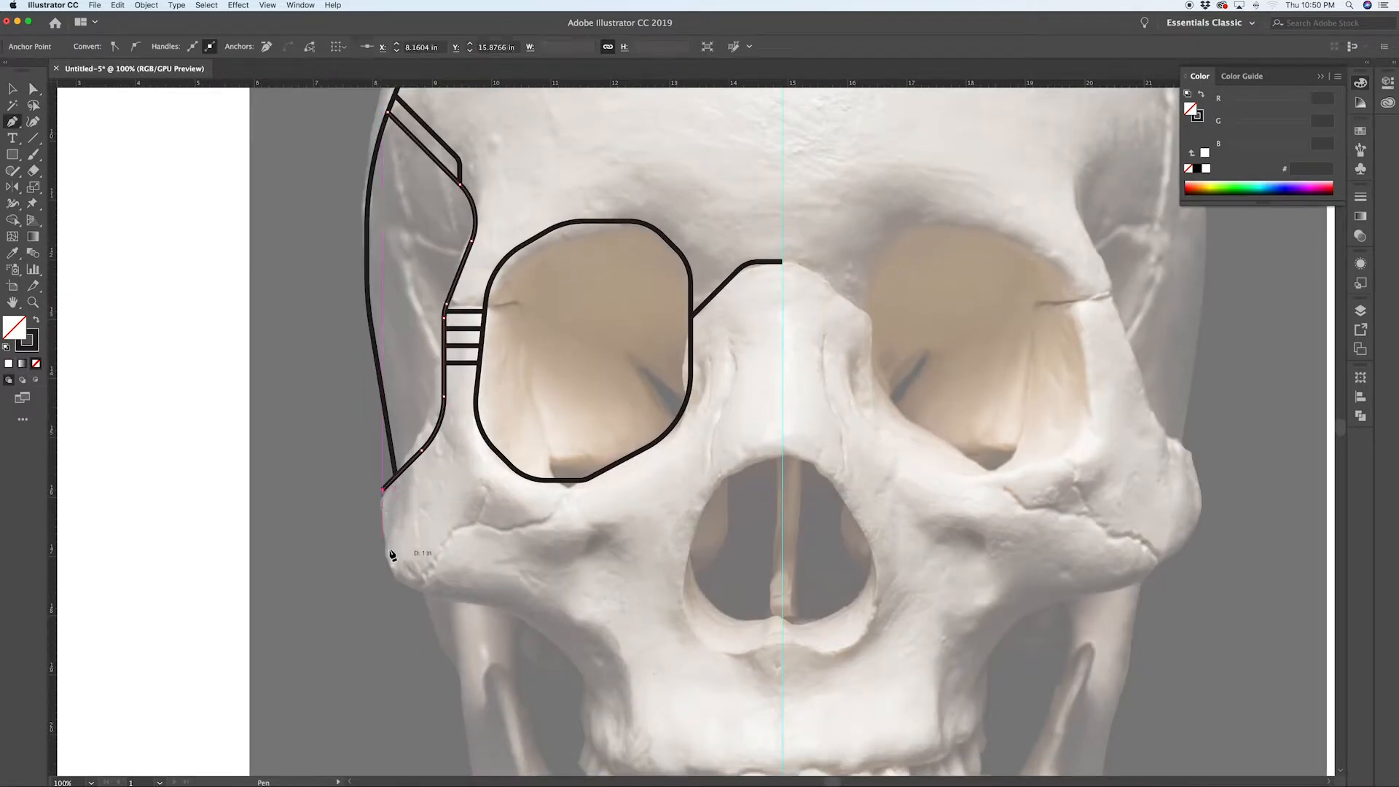
{"action": "left_click", "coordinate": [384, 560]}
{"action": "left_click", "coordinate": [425, 602]}
{"action": "left_click", "coordinate": [519, 602]}
{"action": "left_click", "coordinate": [587, 670]}
{"action": "scroll", "coordinate": [602, 659], "scroll_direction": "down", "scroll_amount": 5}
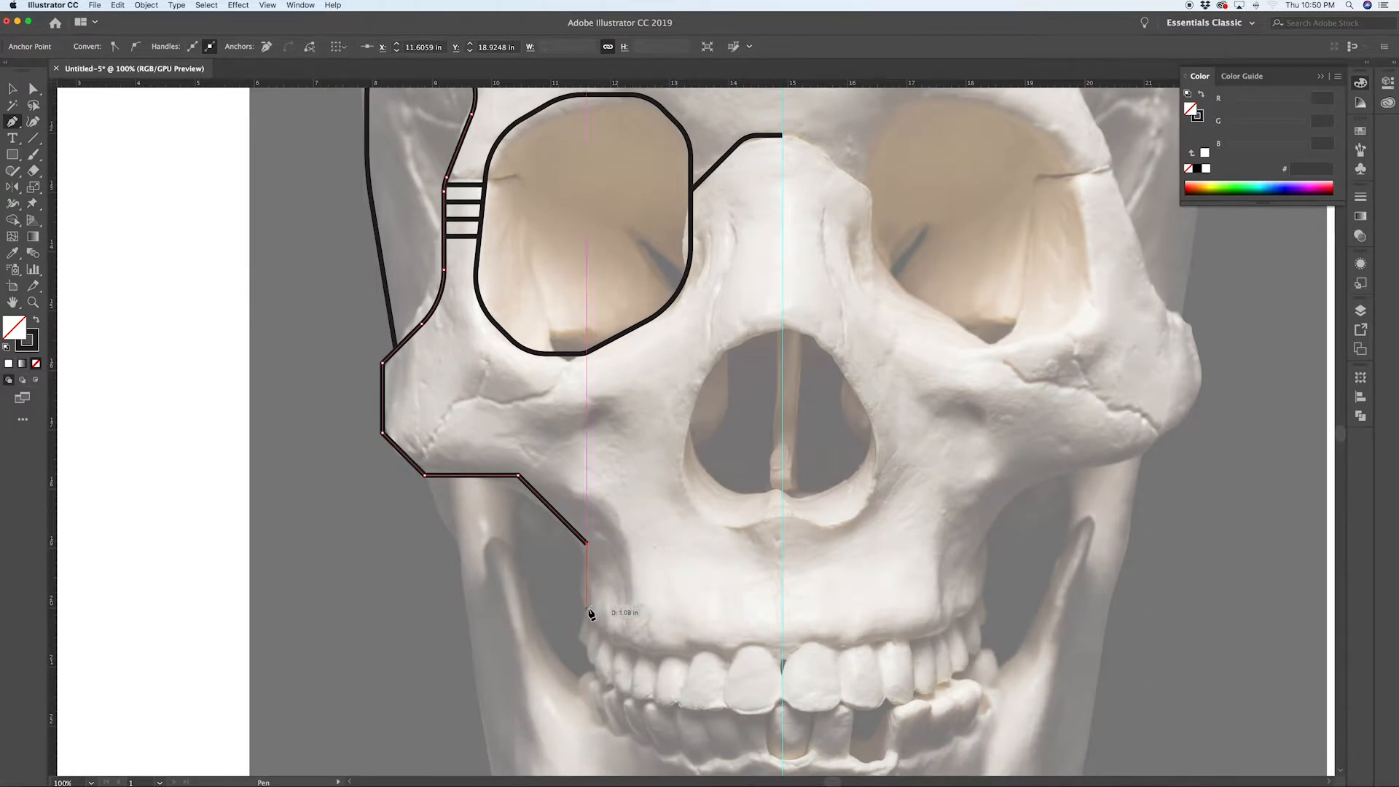
{"action": "left_click", "coordinate": [587, 608]}
{"action": "left_click", "coordinate": [579, 625], "text": "super"}
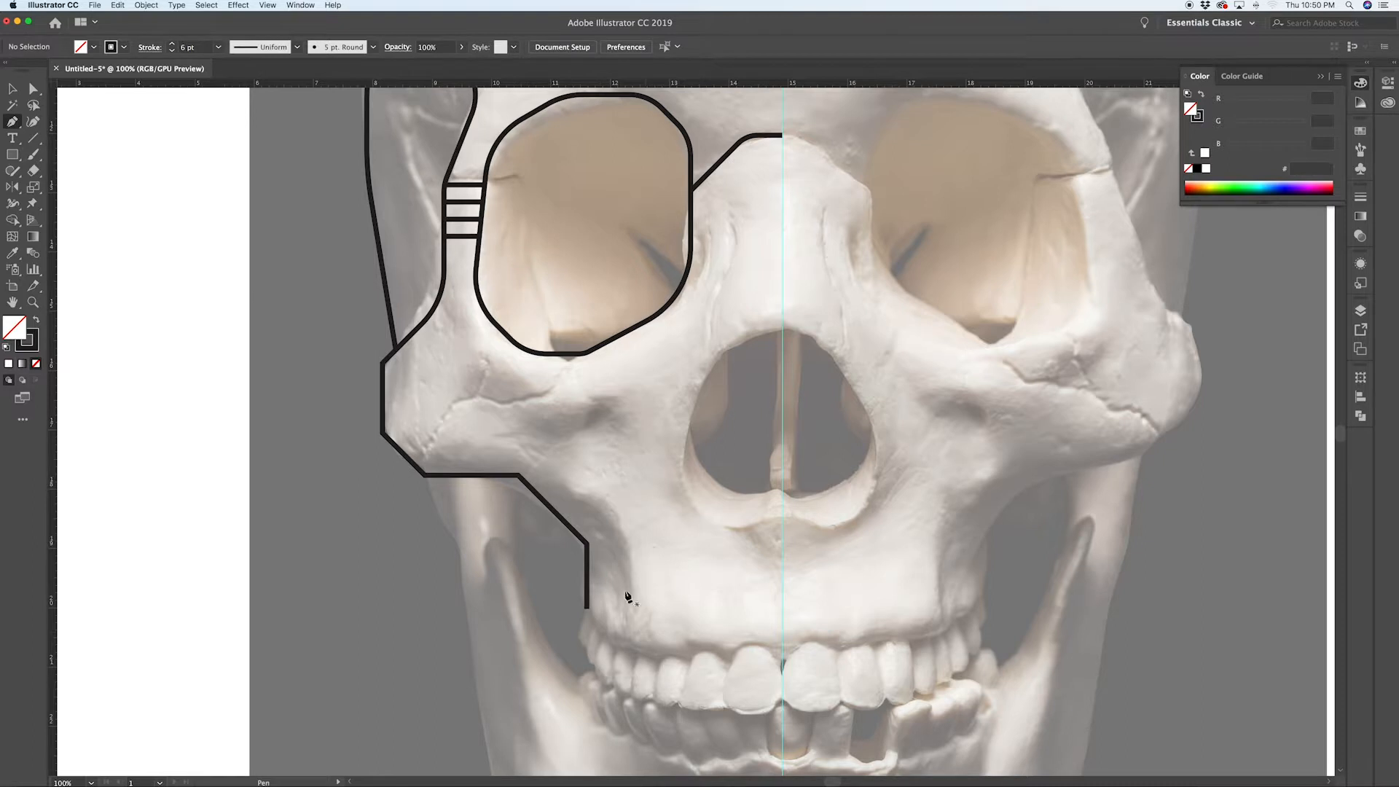
Step: Round the corners of the new cheek and jaw path with live corner widgets
{"action": "left_click", "coordinate": [584, 540], "text": "super"}
{"action": "left_click_drag", "start_coordinate": [516, 490], "coordinate": [514, 548]}
{"action": "key", "text": "super+shift+a"}
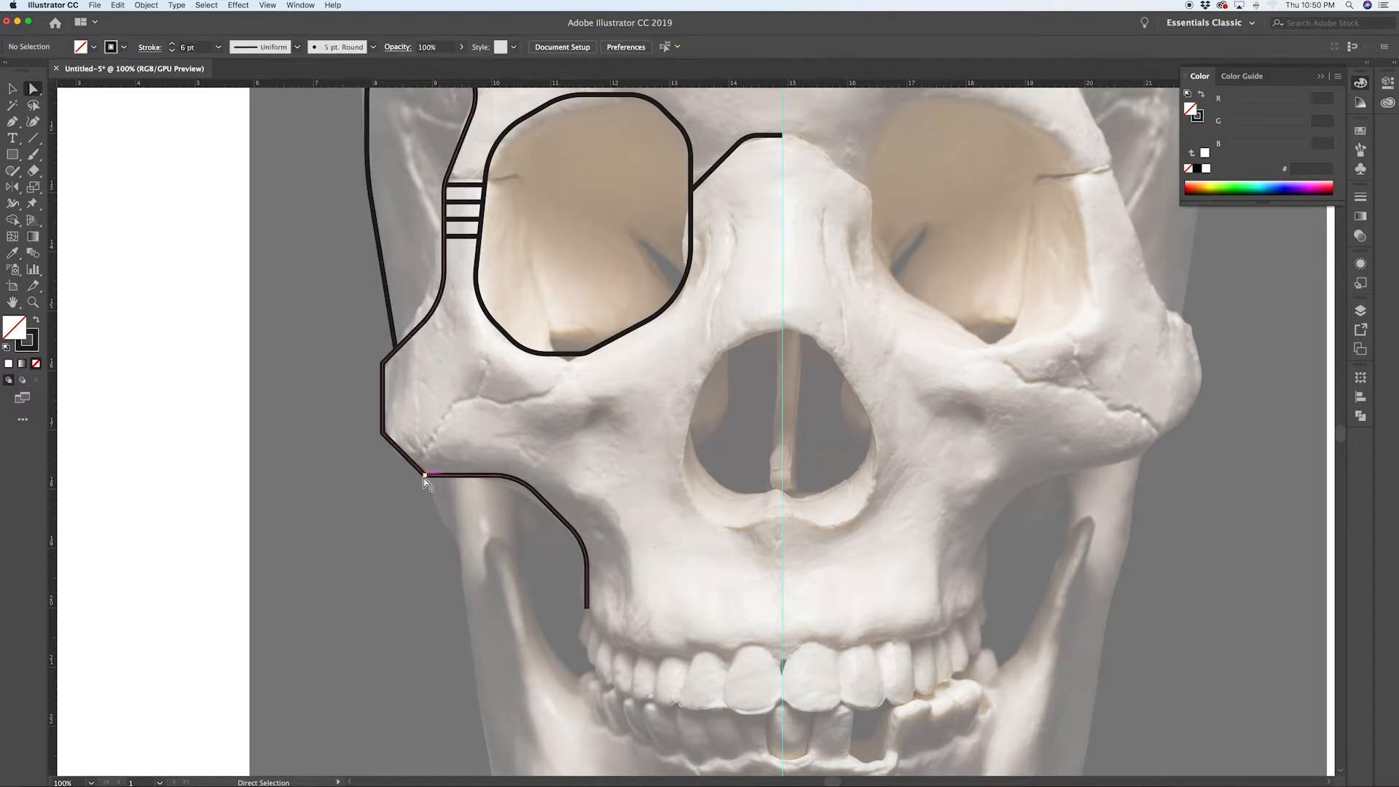
{"action": "left_click", "coordinate": [385, 434], "text": "super"}
{"action": "left_click_drag", "start_coordinate": [391, 436], "coordinate": [471, 453]}
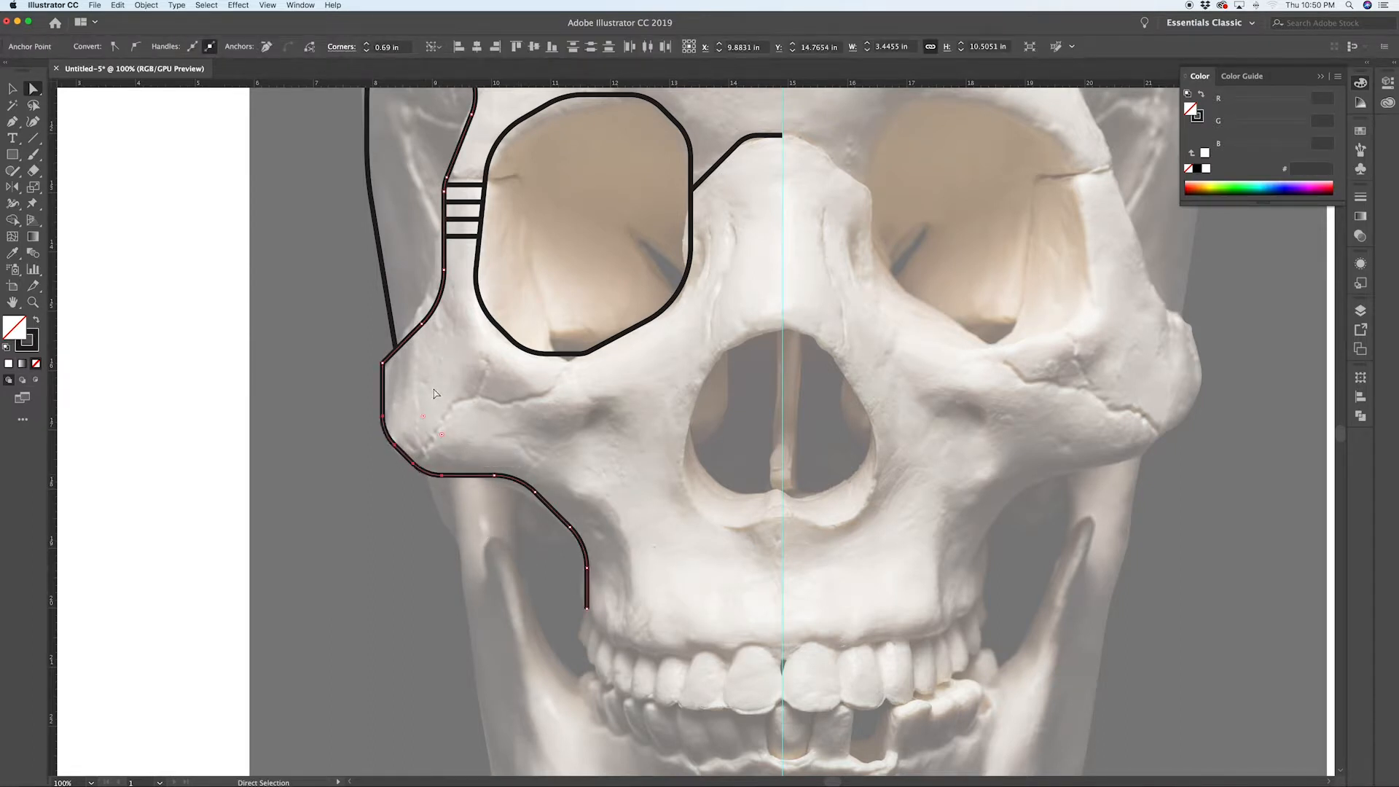
{"action": "left_click", "coordinate": [384, 363]}
{"action": "left_click_drag", "start_coordinate": [394, 369], "coordinate": [410, 392]}
{"action": "left_click", "coordinate": [454, 430]}
{"action": "scroll", "coordinate": [503, 483], "scroll_direction": "up", "scroll_amount": 2}
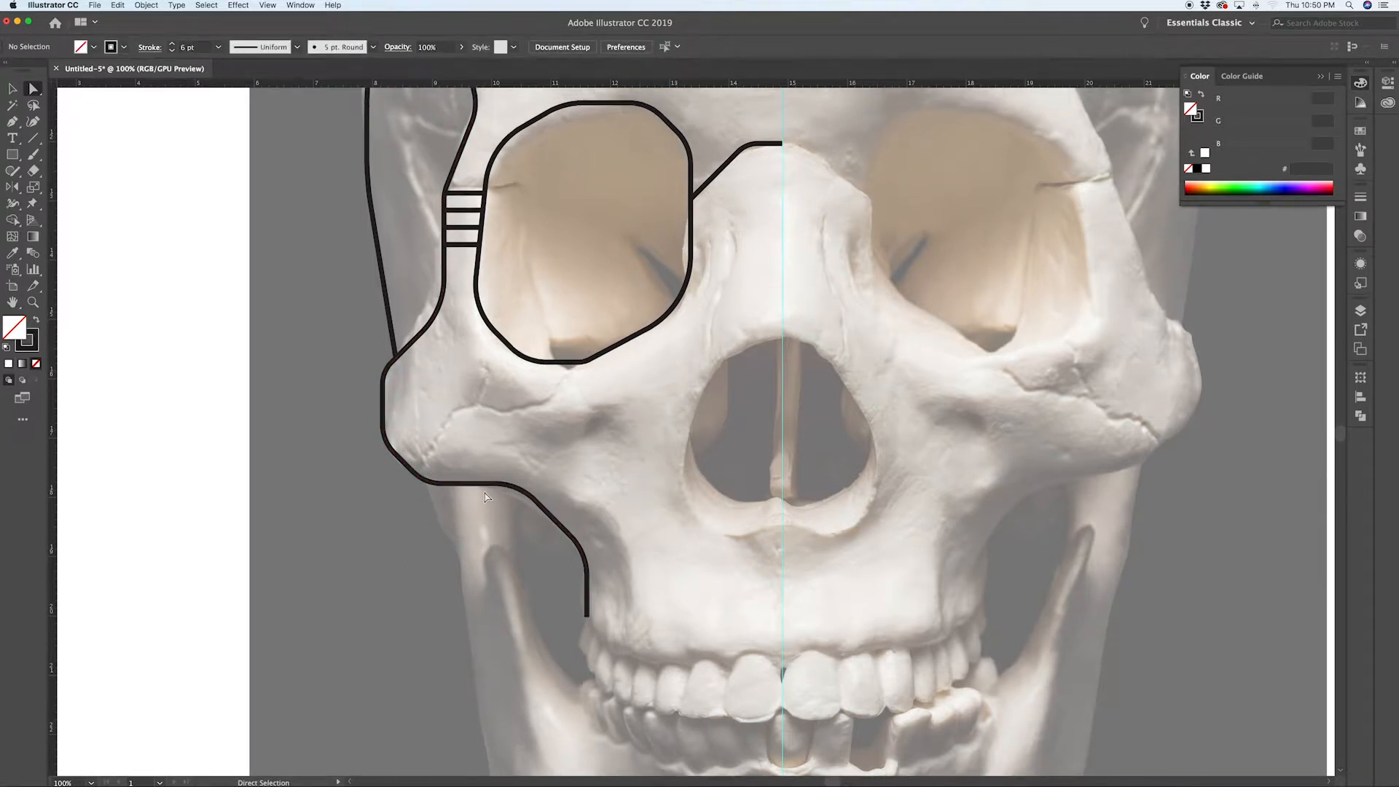
Step: Draw a Pen line from the cheek path across the cheekbone up to the bottom of the eye-socket outline
{"action": "key", "text": "p"}
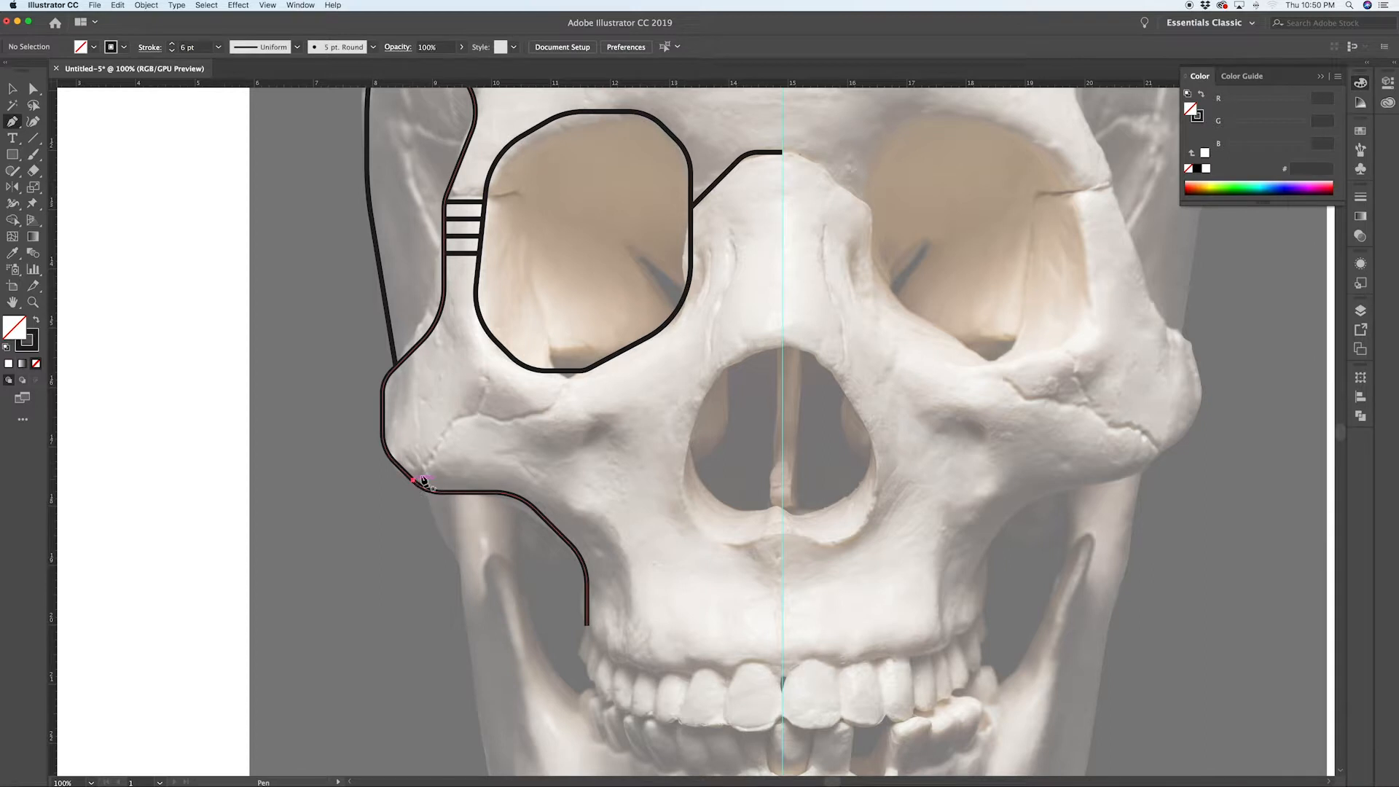
{"action": "left_click", "coordinate": [414, 479]}
{"action": "left_click", "coordinate": [476, 417]}
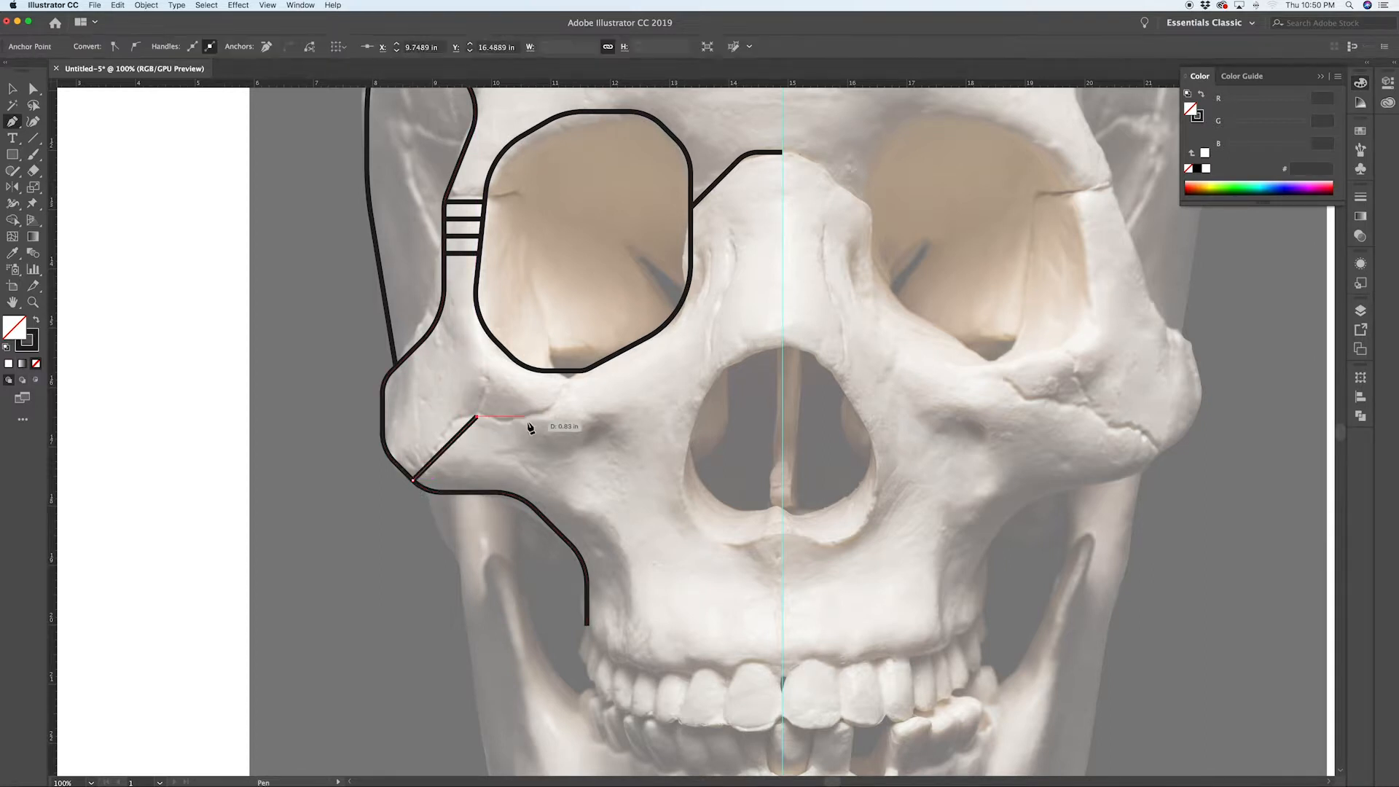
{"action": "left_click", "coordinate": [533, 418]}
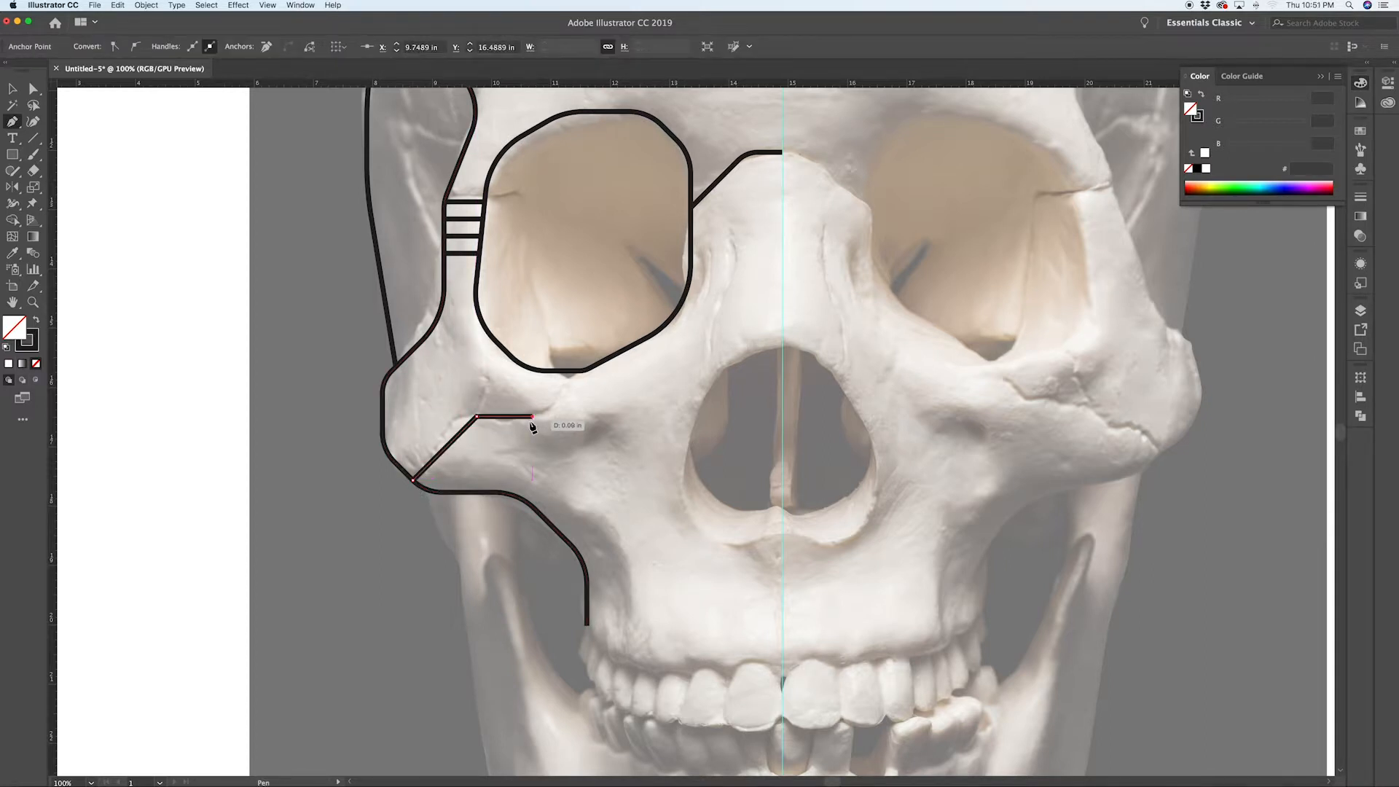
{"action": "left_click", "coordinate": [579, 372]}
{"action": "key", "text": "super"}
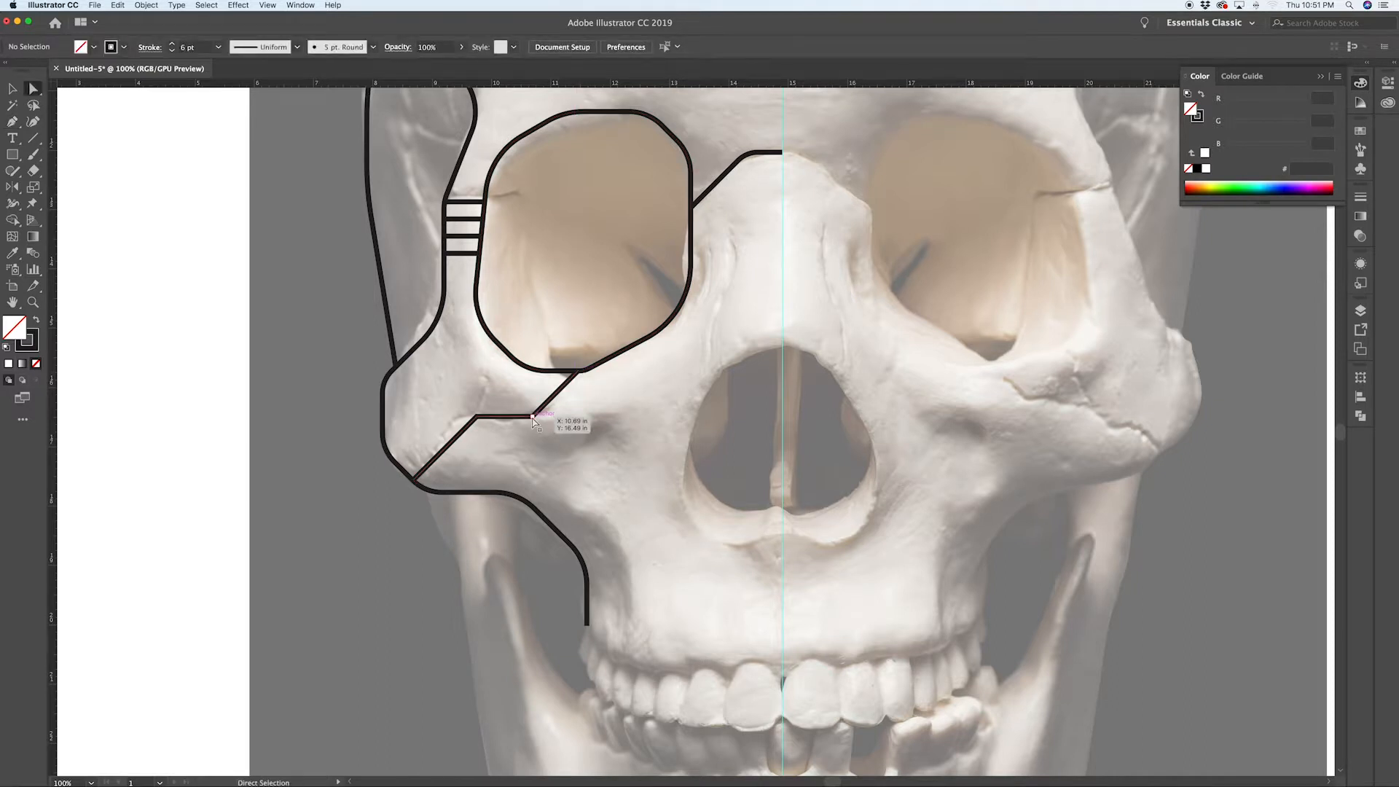
Step: Round the corner of the line crossing the cheekbone using its live corner widget
{"action": "left_click", "coordinate": [475, 420], "text": "super"}
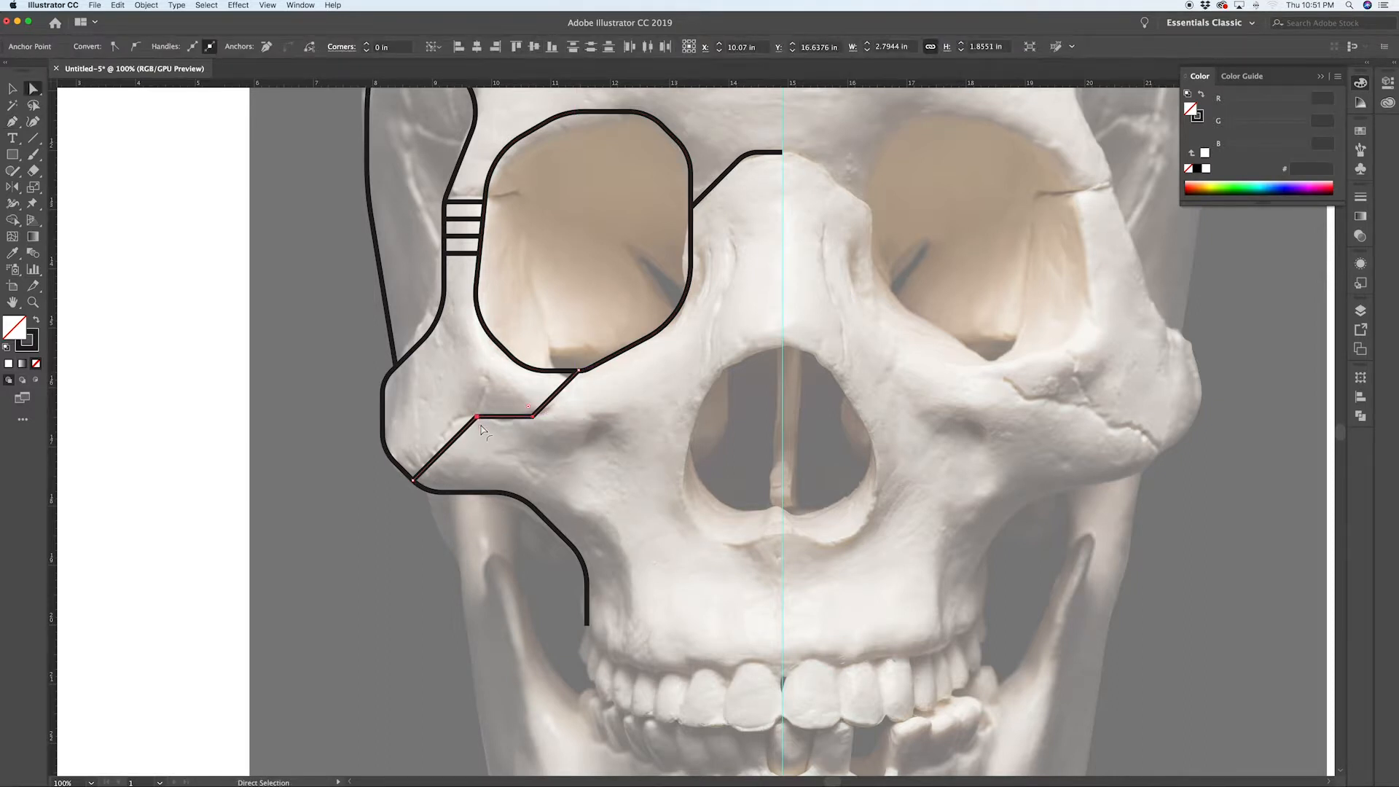
{"action": "left_click_drag", "start_coordinate": [481, 430], "coordinate": [514, 453]}
{"action": "left_click", "coordinate": [628, 446]}
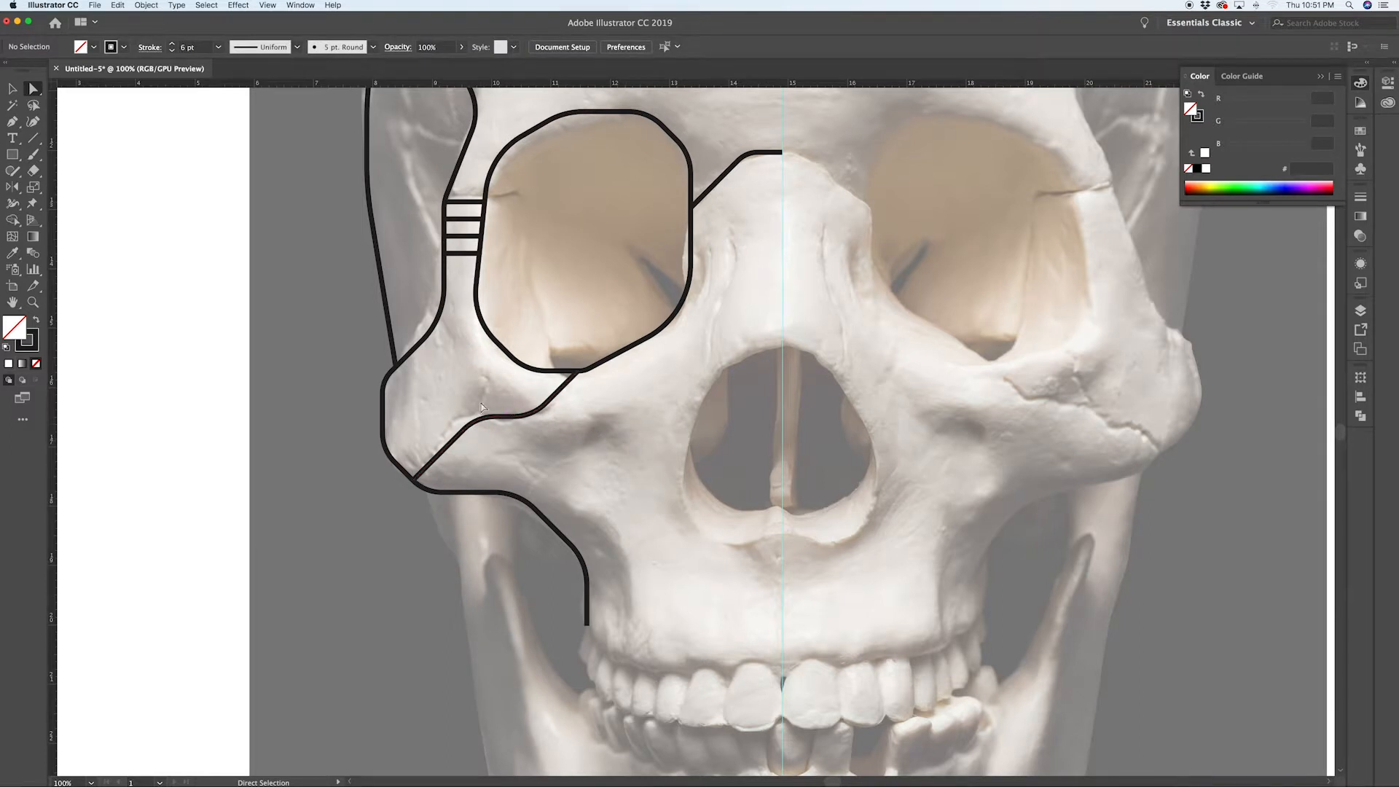
Step: Draw a second Pen line parallel to the cheekbone line, from the outline's corner up and across to the eye-socket outline
{"action": "key", "text": "p"}
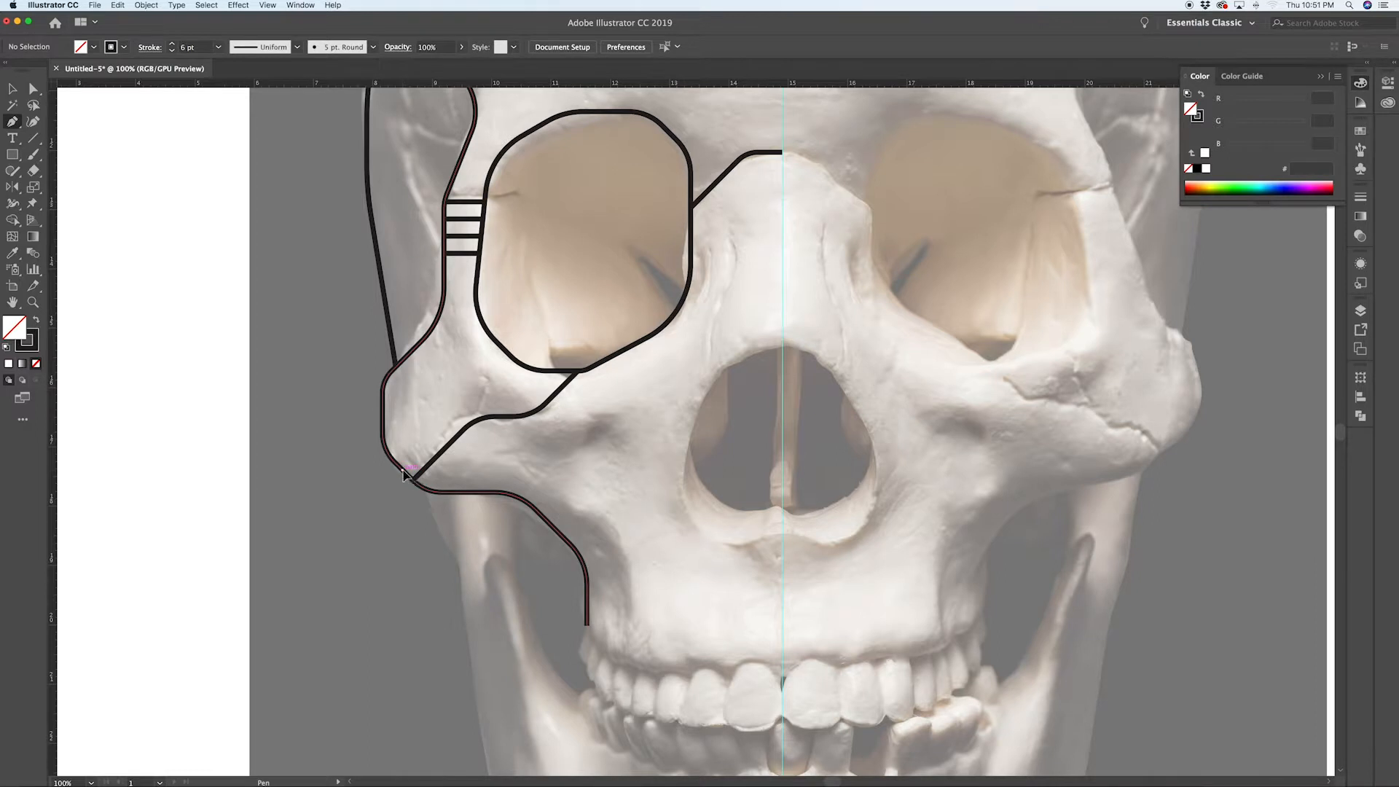
{"action": "left_click", "coordinate": [403, 472]}
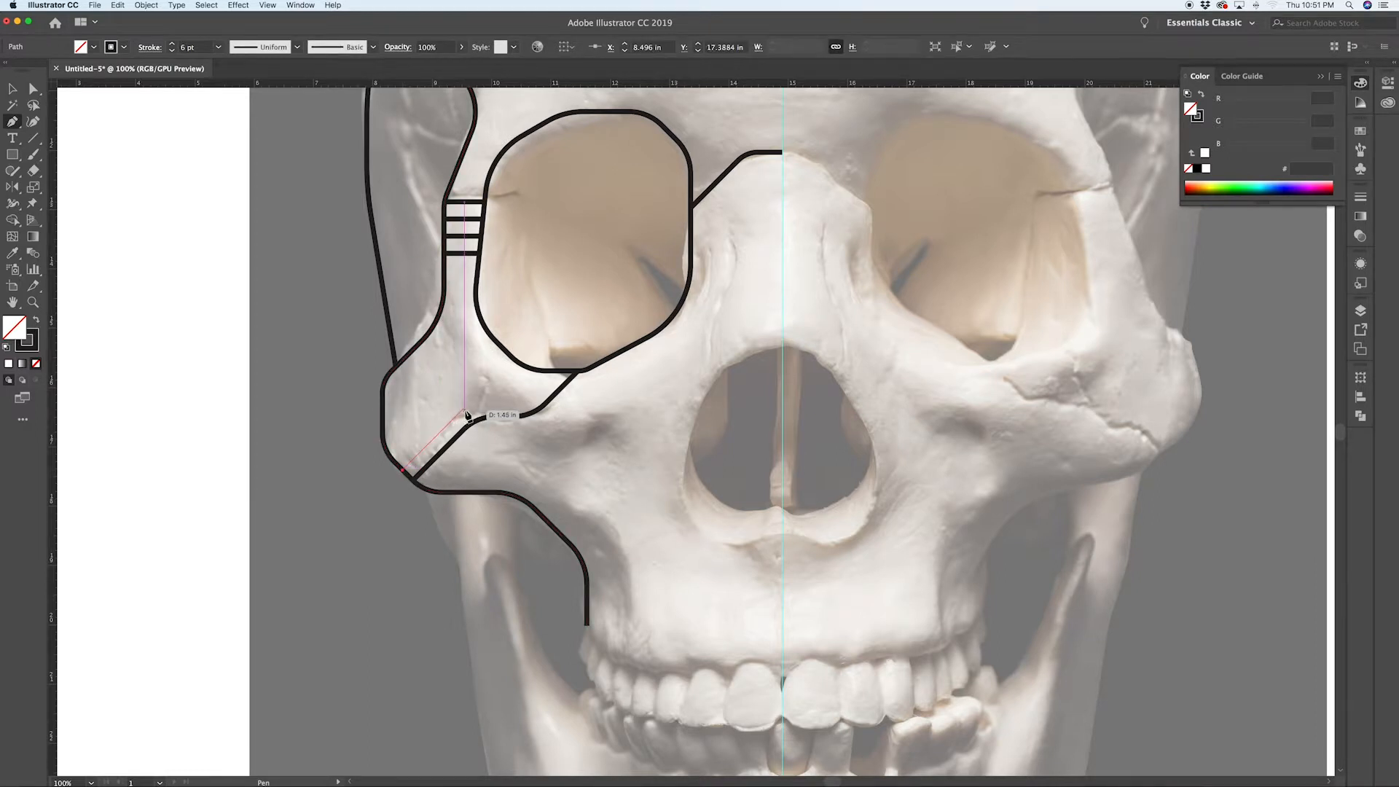
{"action": "left_click", "coordinate": [463, 413]}
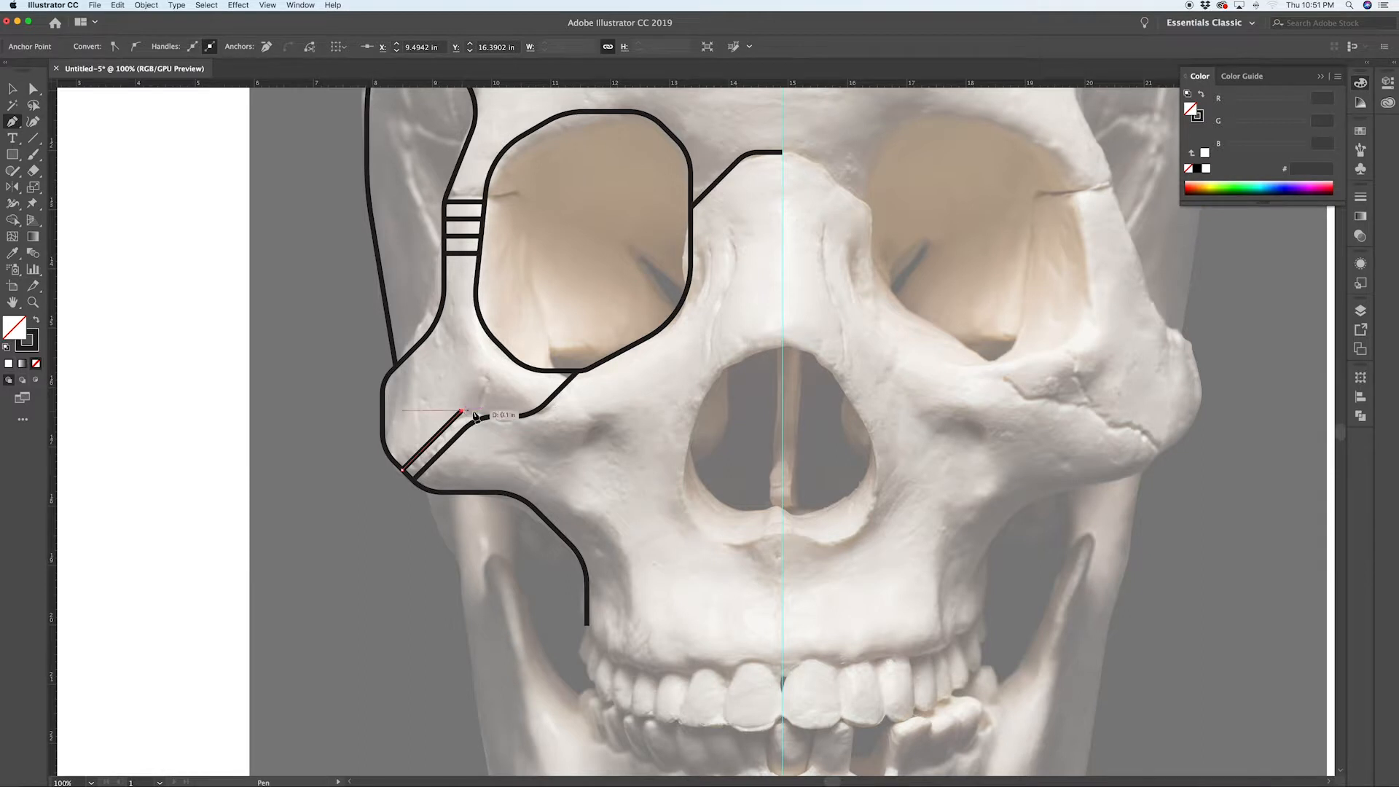
{"action": "key", "text": "cmd+z"}
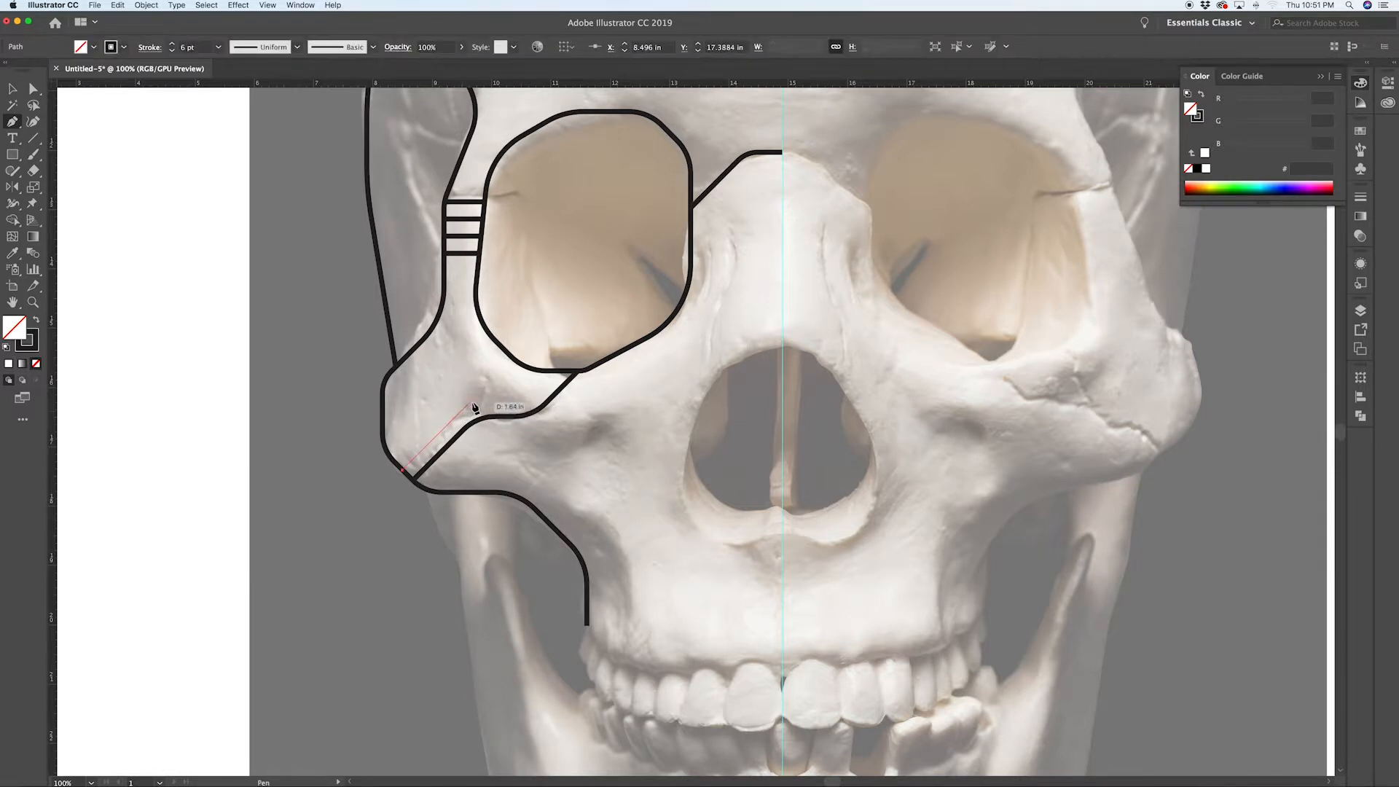
{"action": "left_click", "coordinate": [471, 402]}
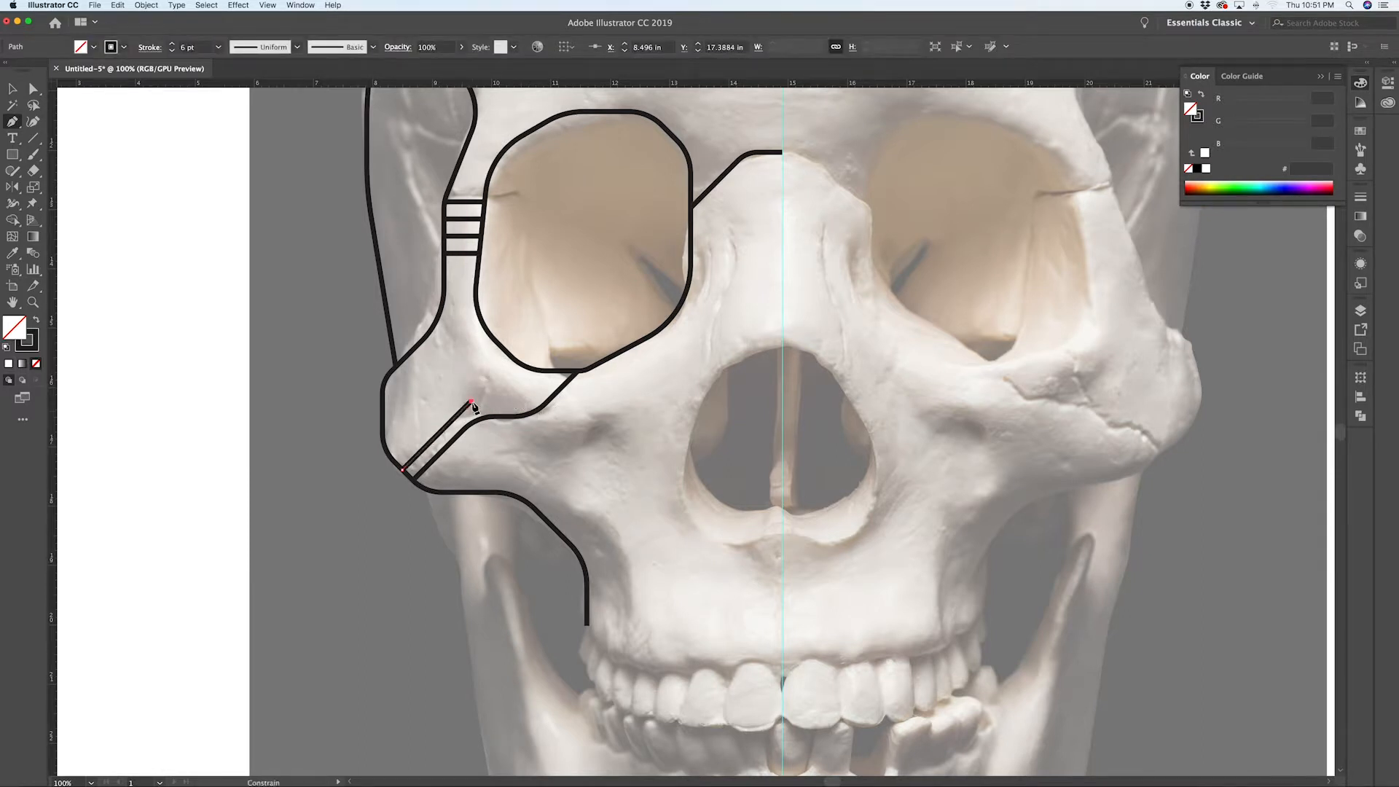
{"action": "left_click", "coordinate": [547, 402]}
{"action": "left_click", "coordinate": [570, 408], "text": "super"}
{"action": "scroll", "coordinate": [486, 414], "scroll_direction": "up", "scroll_amount": 1}
{"action": "scroll", "coordinate": [486, 416], "scroll_direction": "up", "scroll_amount": 3}
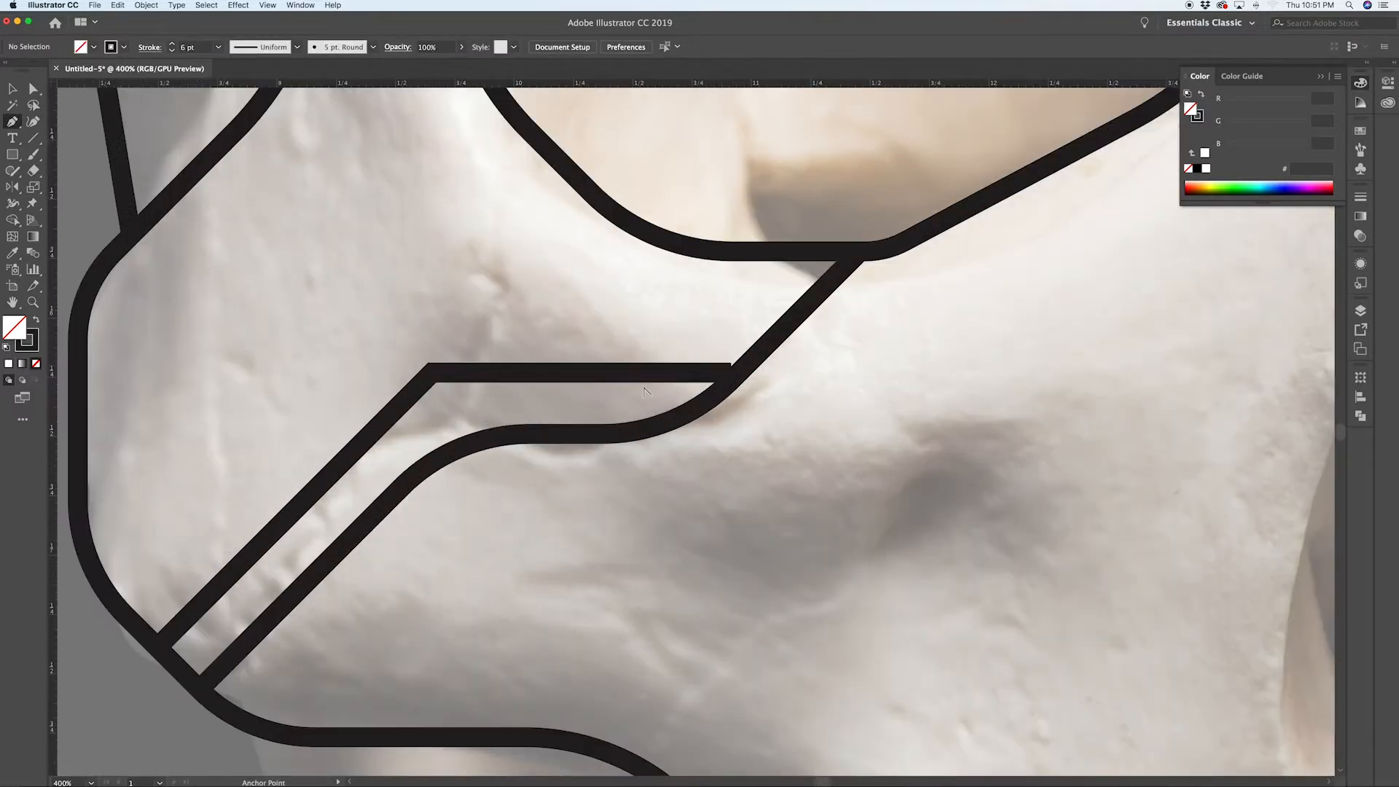
Step: Extend the new parallel line's end to meet the eye-socket path and round its bend with the corner widget
{"action": "key", "text": "a"}
{"action": "left_click_drag", "start_coordinate": [732, 373], "coordinate": [742, 375]}
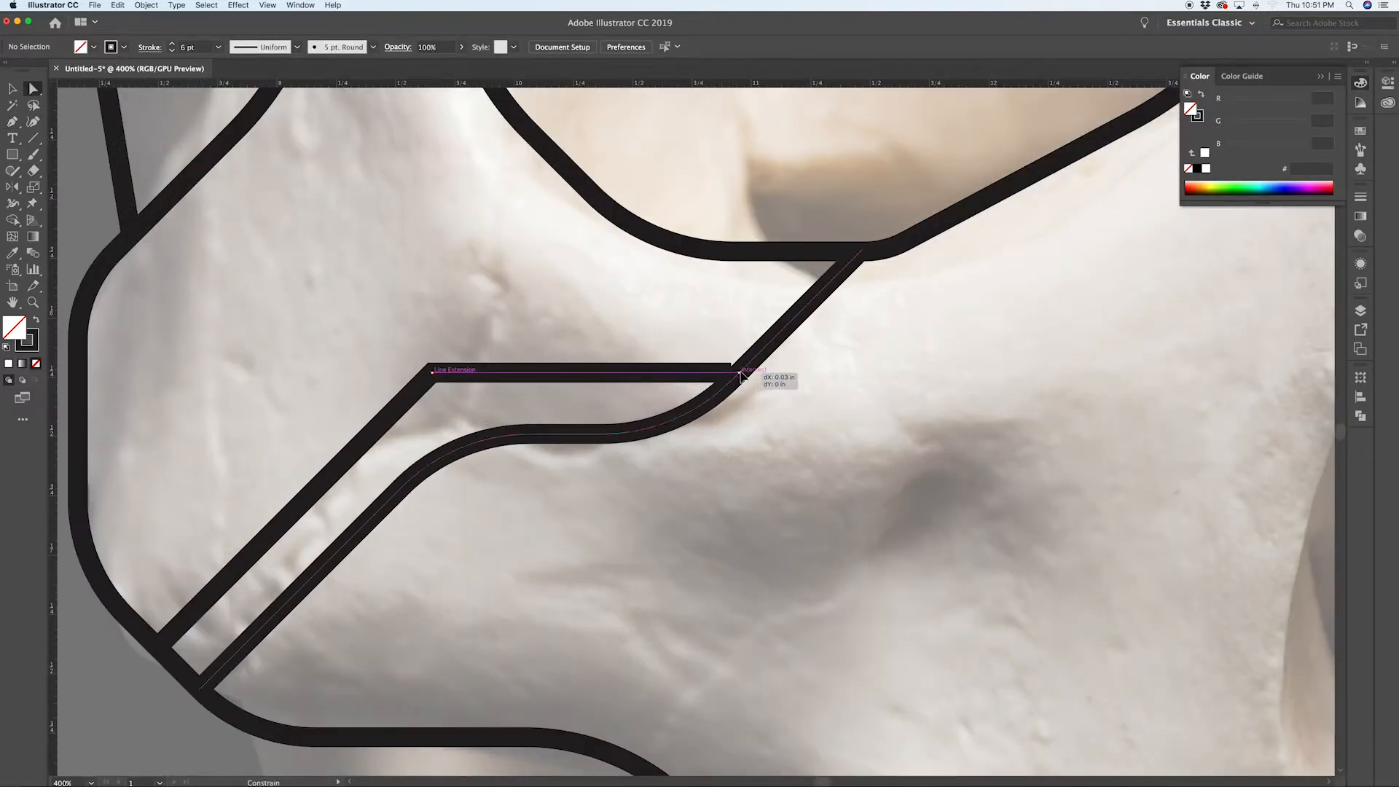
{"action": "left_click", "coordinate": [433, 376]}
{"action": "left_click_drag", "start_coordinate": [436, 384], "coordinate": [519, 494]}
{"action": "left_click", "coordinate": [588, 501]}
{"action": "scroll", "coordinate": [588, 501], "scroll_direction": "down", "scroll_amount": 4}
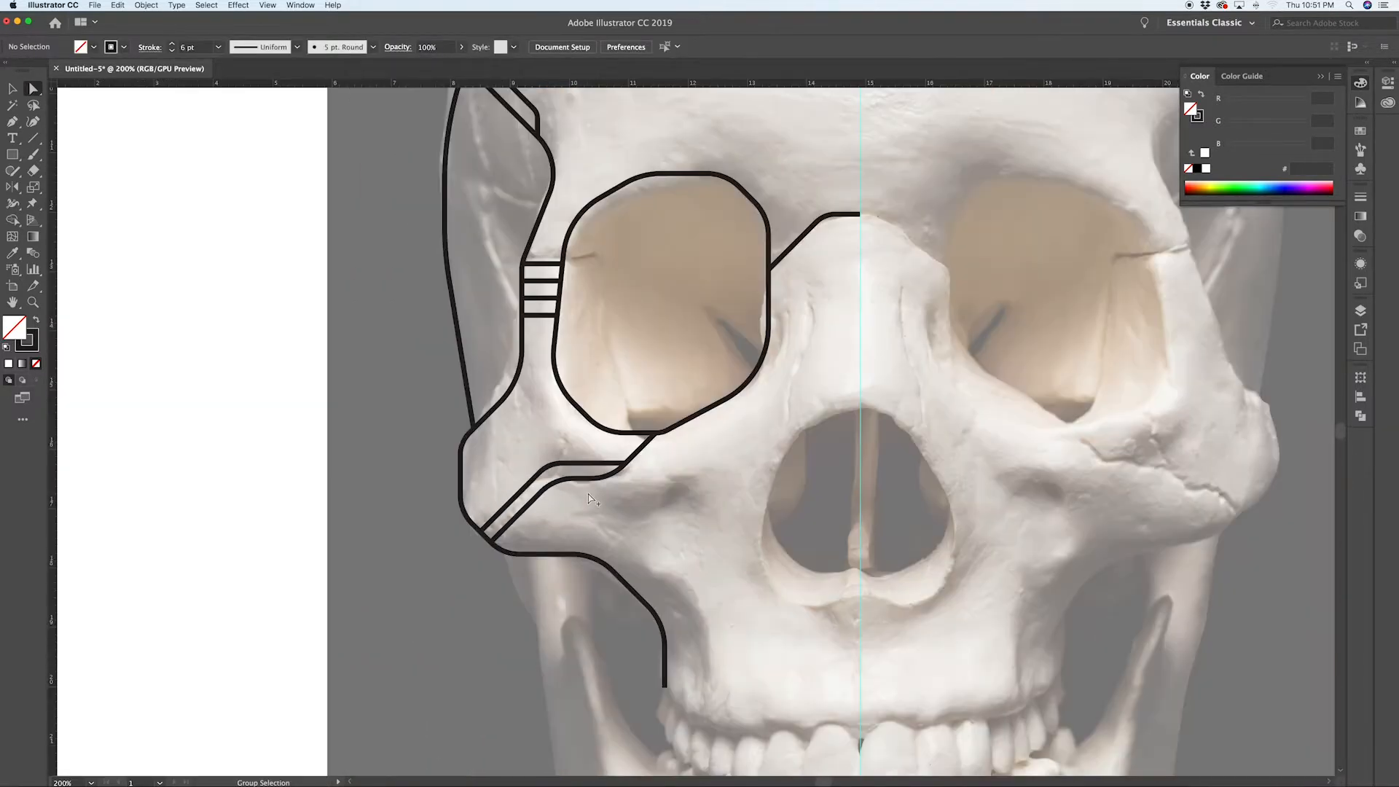
{"action": "scroll", "coordinate": [587, 498], "scroll_direction": "up", "scroll_amount": 3}
Step: Draw a Pen line from the cheek outline straight up beside the eye socket, angling to meet the temple outline
{"action": "key", "text": "p"}
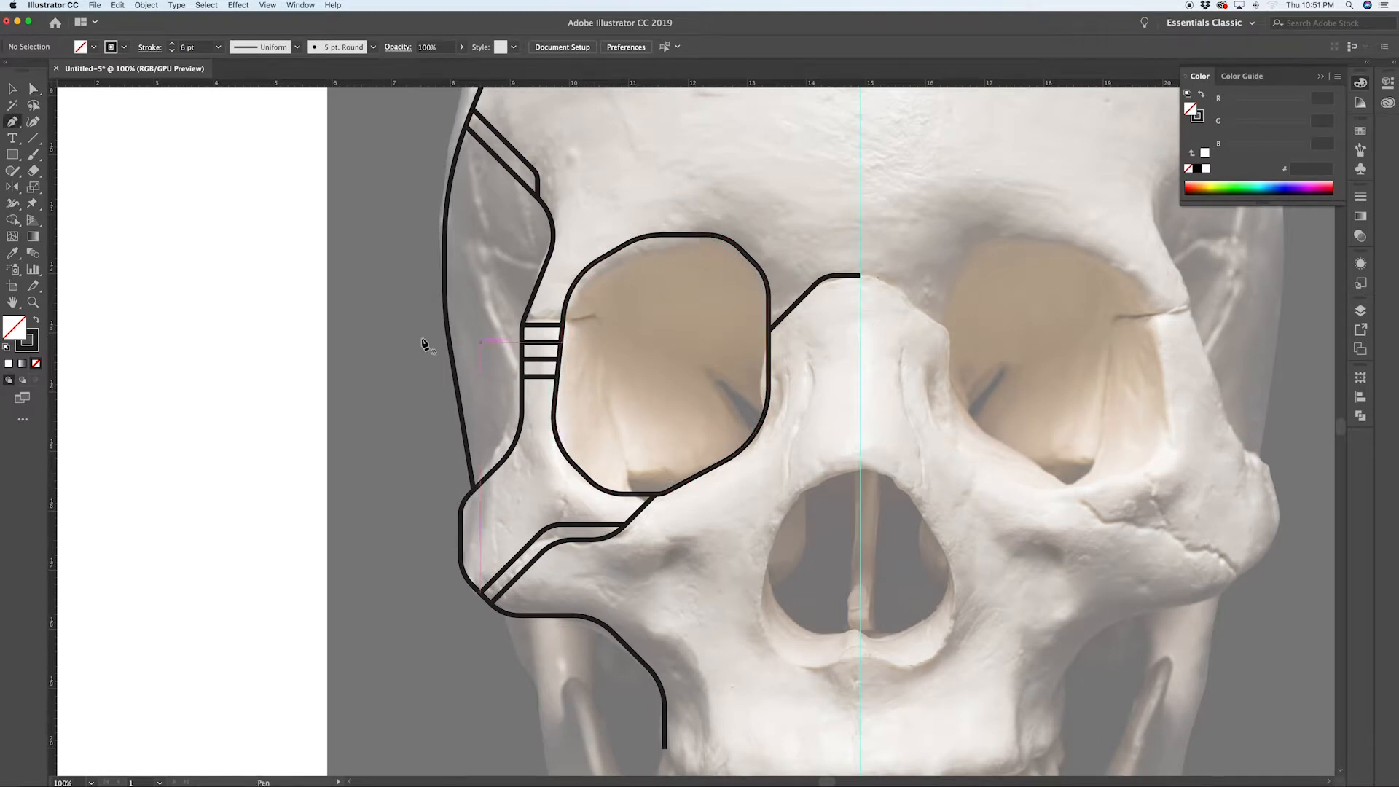
{"action": "scroll", "coordinate": [561, 288], "scroll_direction": "up", "scroll_amount": 4}
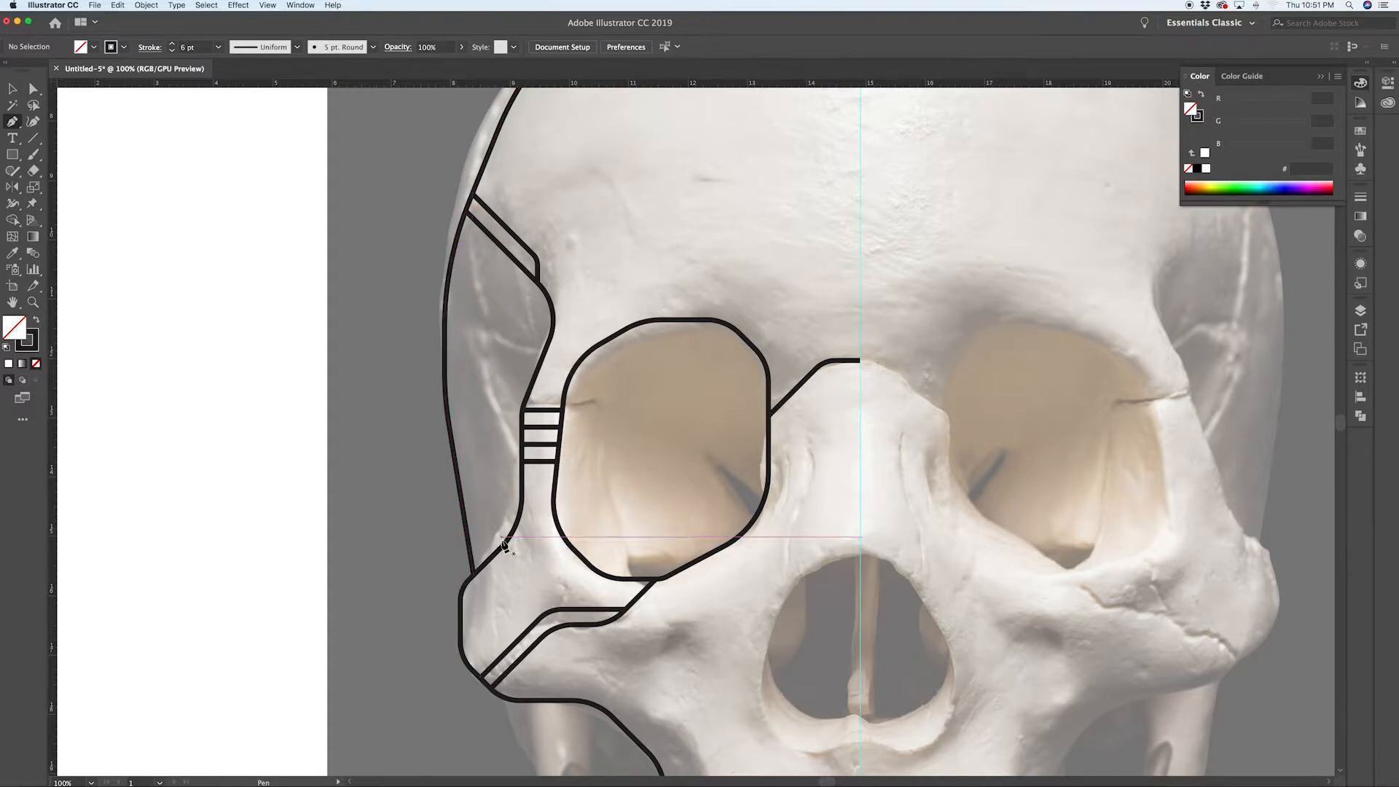
{"action": "left_click_drag", "start_coordinate": [502, 550], "coordinate": [503, 390]}
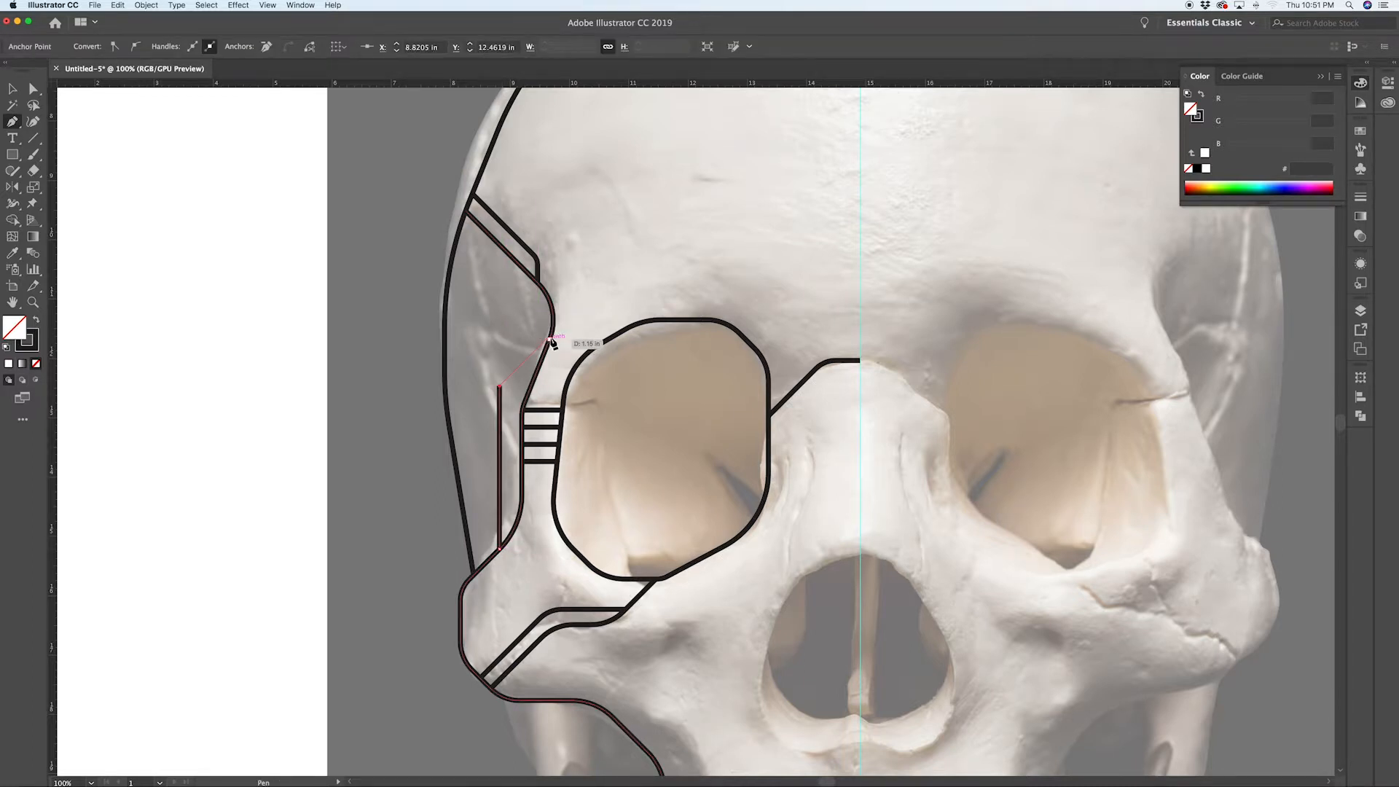
{"action": "left_click", "coordinate": [551, 341]}
{"action": "left_click", "coordinate": [556, 344], "text": "super"}
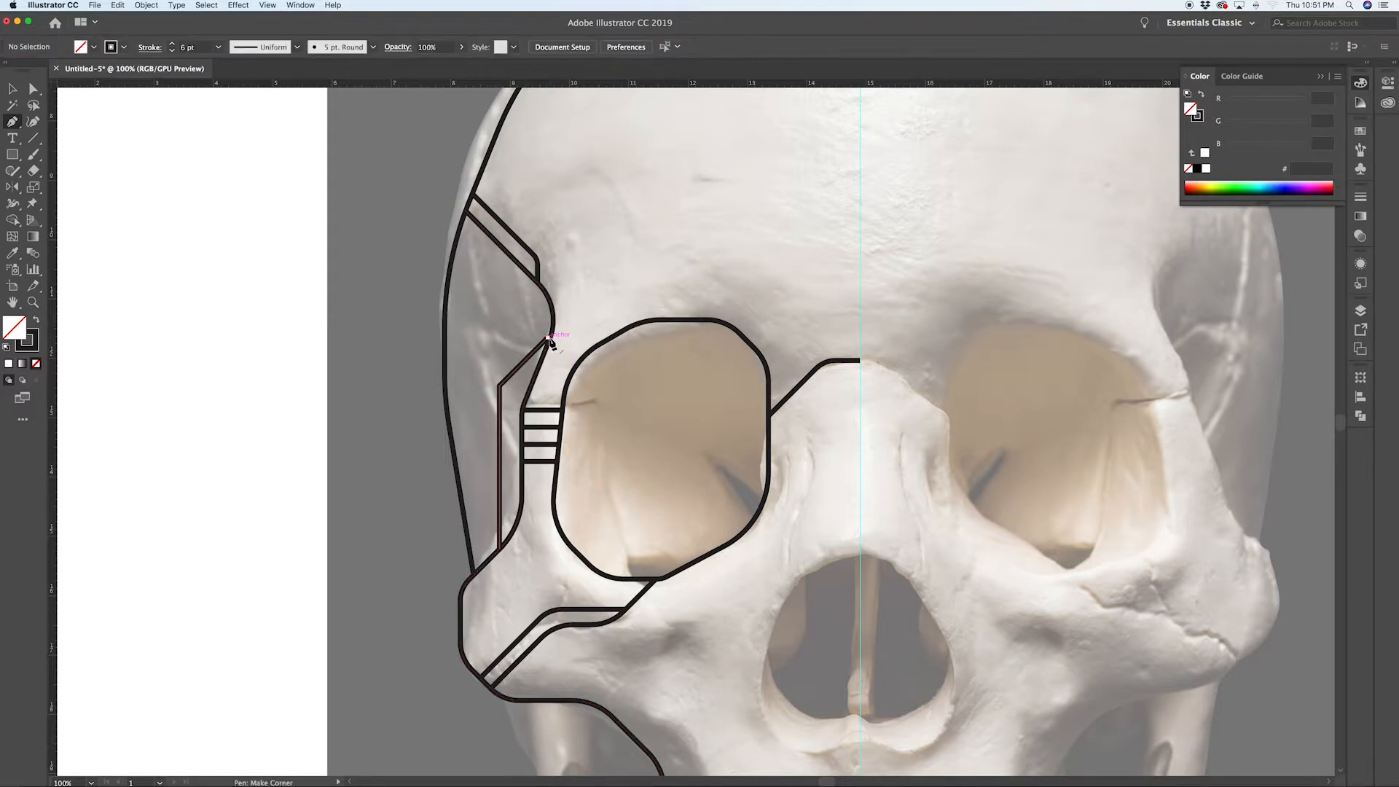
{"action": "scroll", "coordinate": [557, 341], "scroll_direction": "up", "scroll_amount": 6}
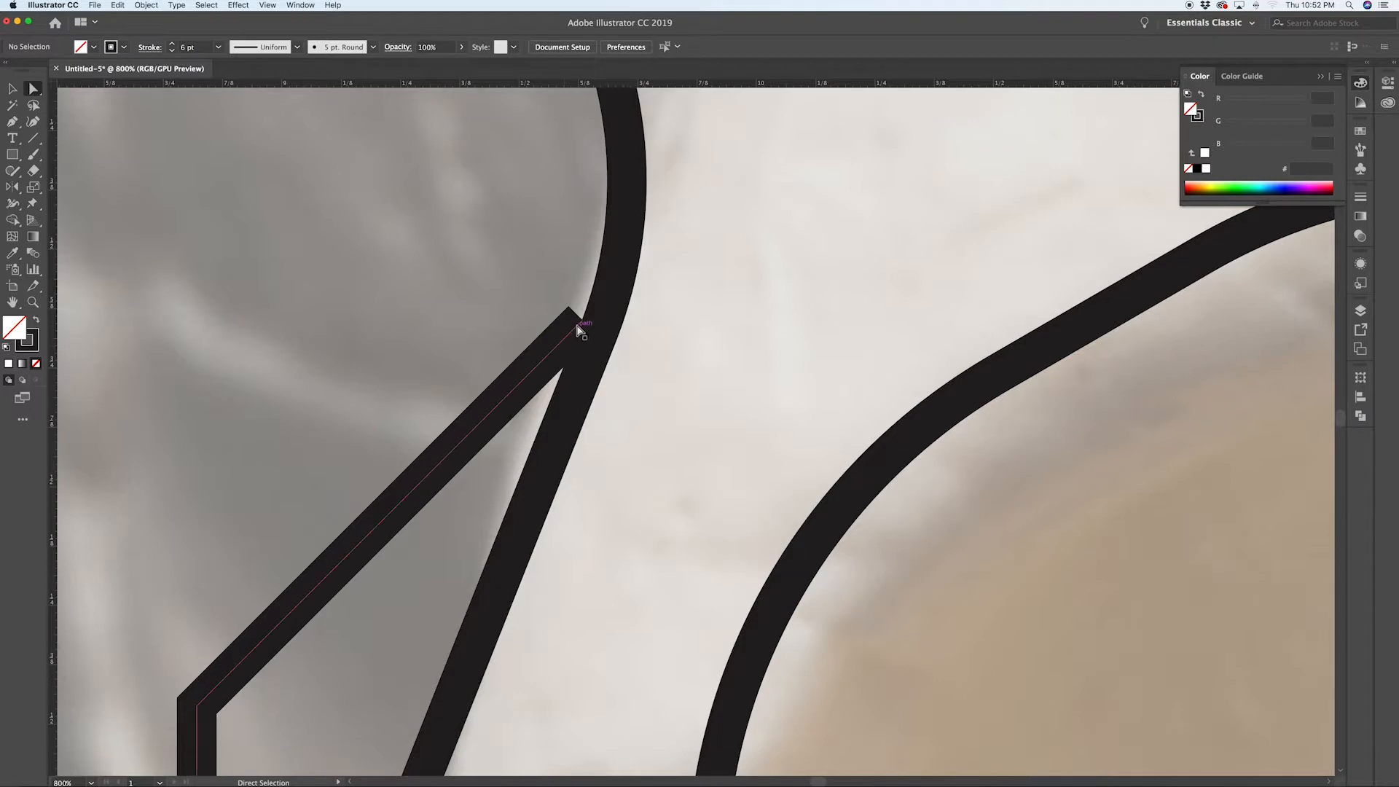
{"action": "left_click_drag", "start_coordinate": [580, 320], "coordinate": [606, 290]}
Step: Round the upper bend of the new temple-side line with its live corner widget
{"action": "scroll", "coordinate": [694, 350], "scroll_direction": "down", "scroll_amount": 6}
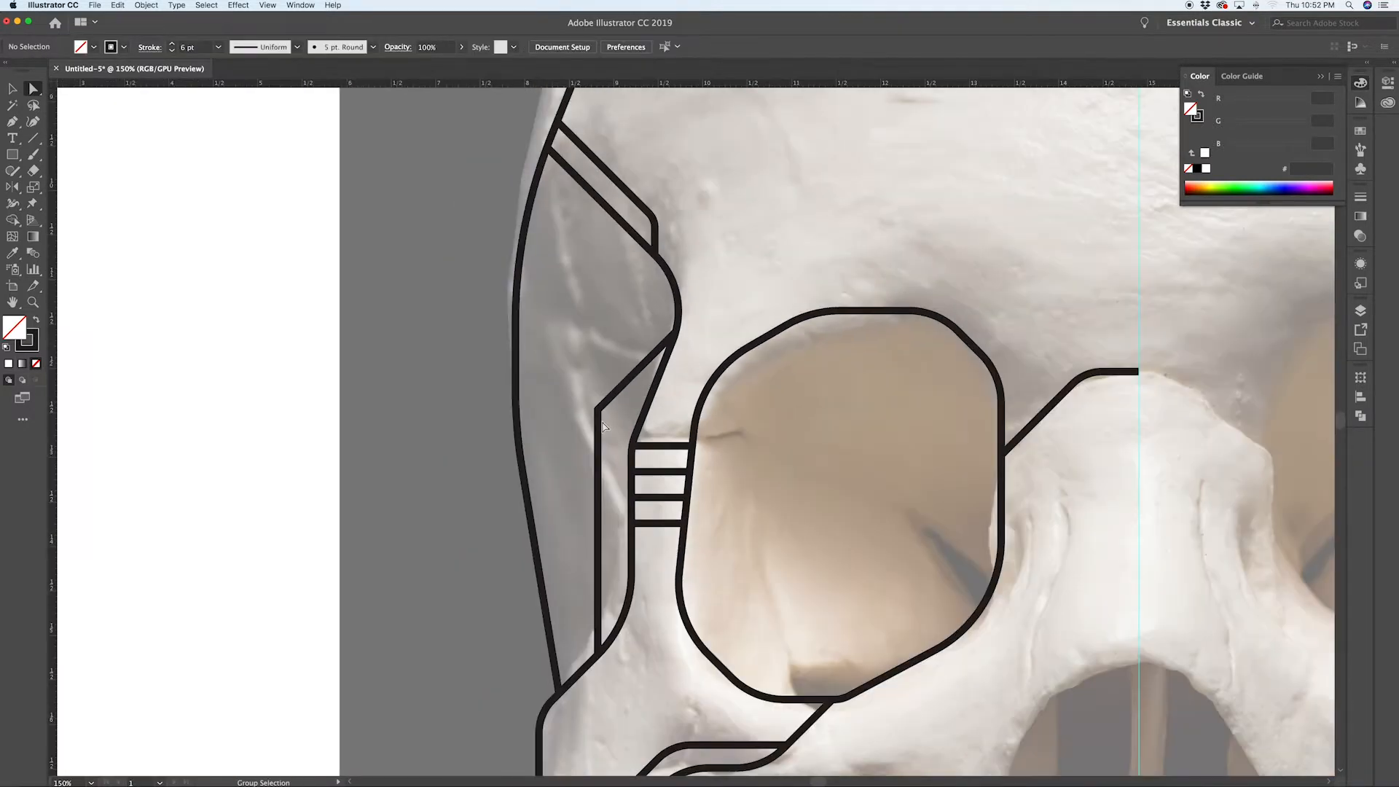
{"action": "left_click", "coordinate": [599, 411]}
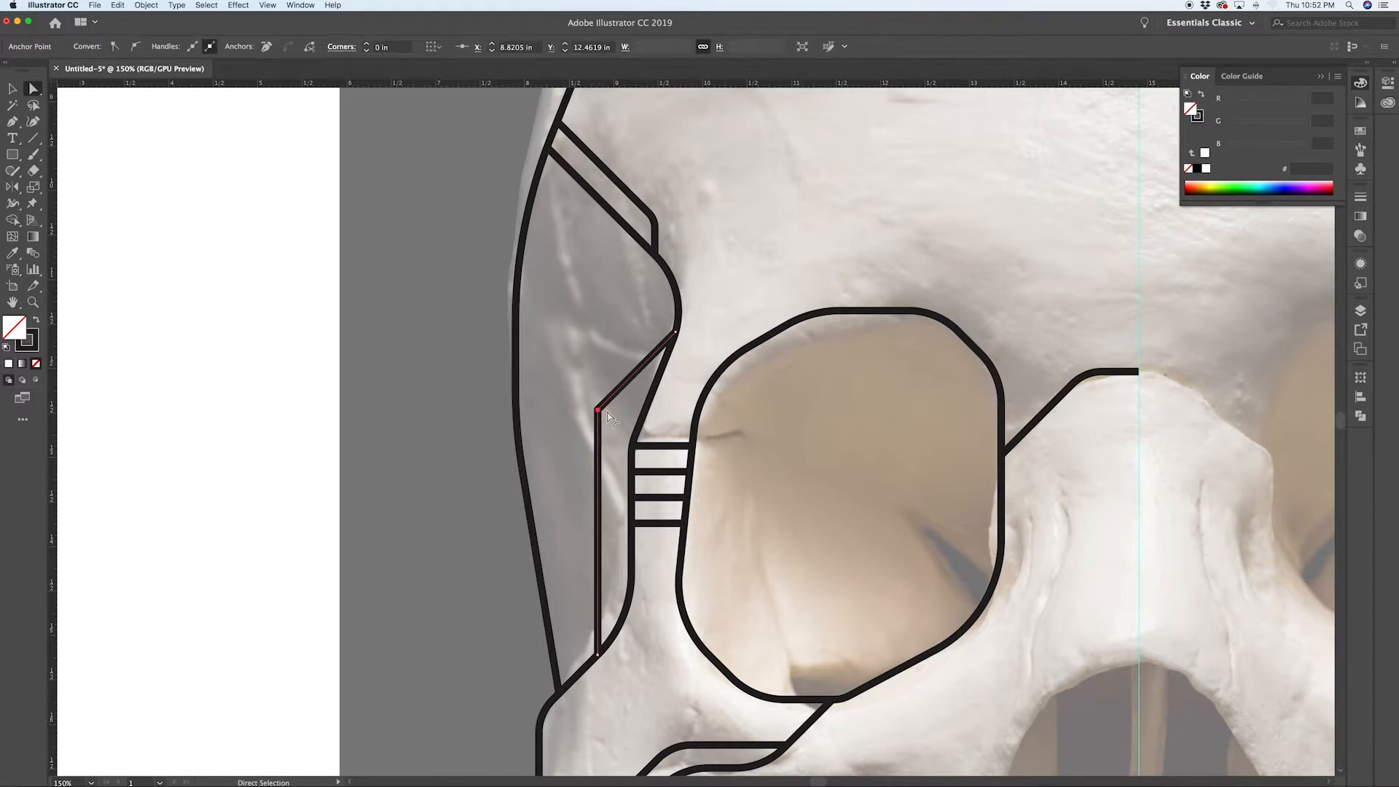
{"action": "left_click_drag", "start_coordinate": [608, 414], "coordinate": [667, 473]}
{"action": "left_click", "coordinate": [718, 316]}
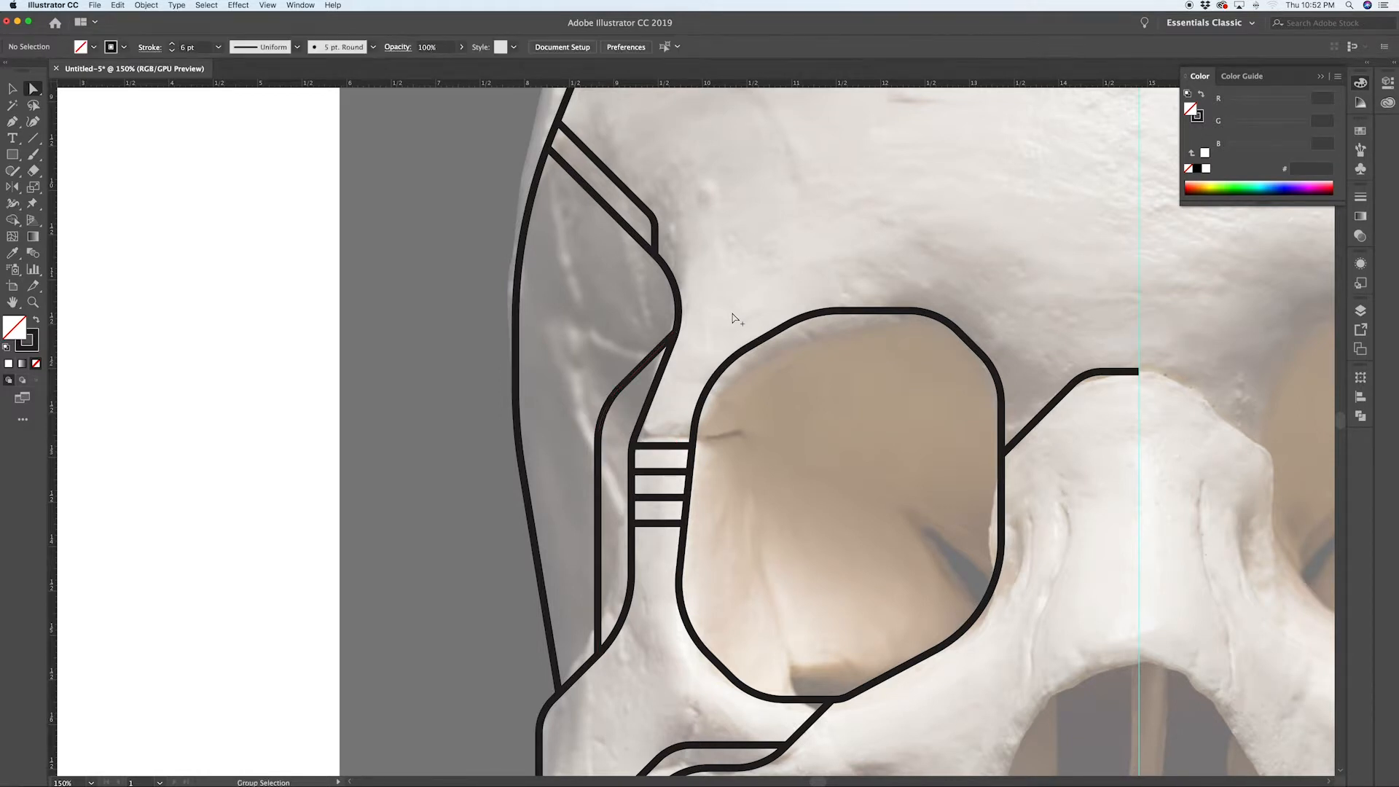
Step: Draw a Pen path from the cheek outline down along the jaw's side and across the chin to the center guide
{"action": "scroll", "coordinate": [734, 317], "scroll_direction": "down", "scroll_amount": 5}
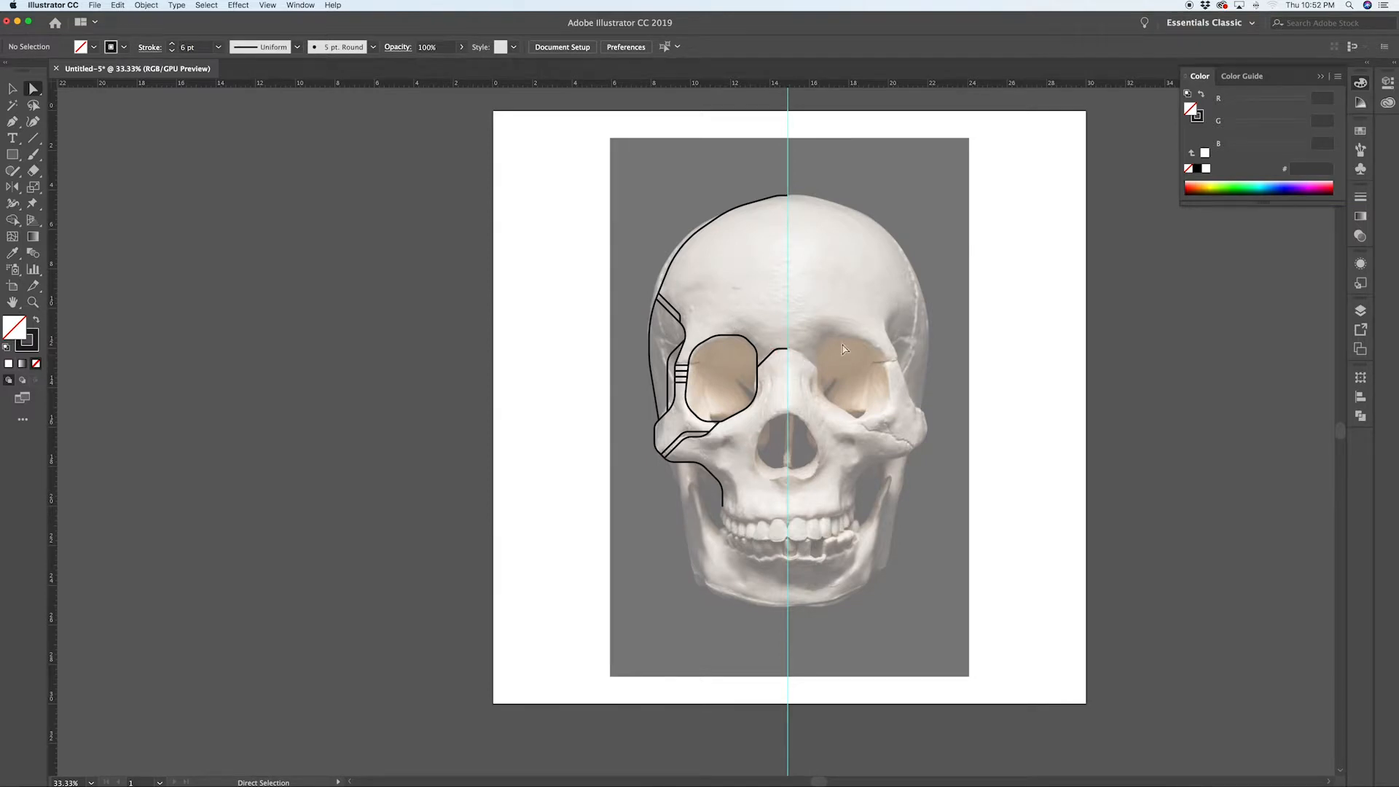
{"action": "scroll", "coordinate": [742, 512], "scroll_direction": "up", "scroll_amount": 3}
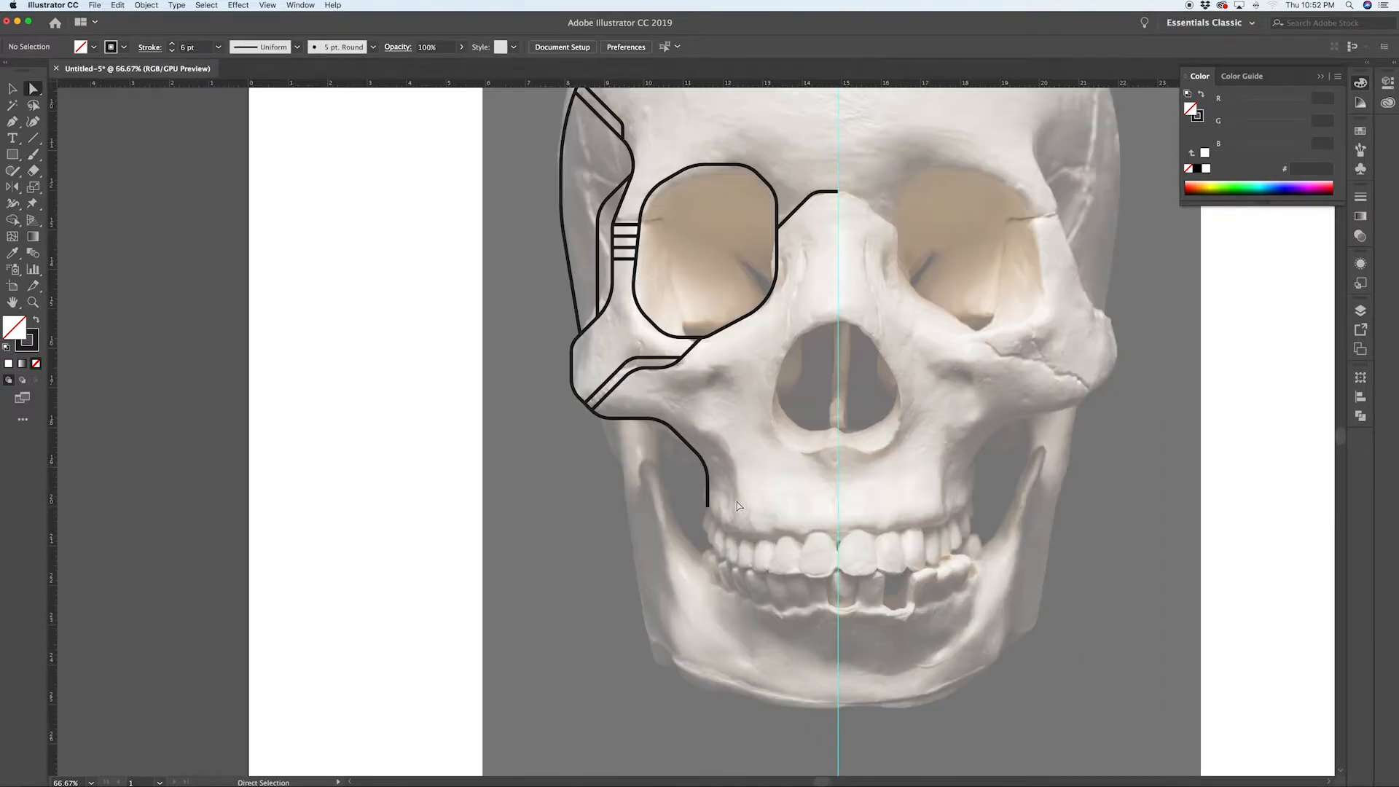
{"action": "key", "text": "p"}
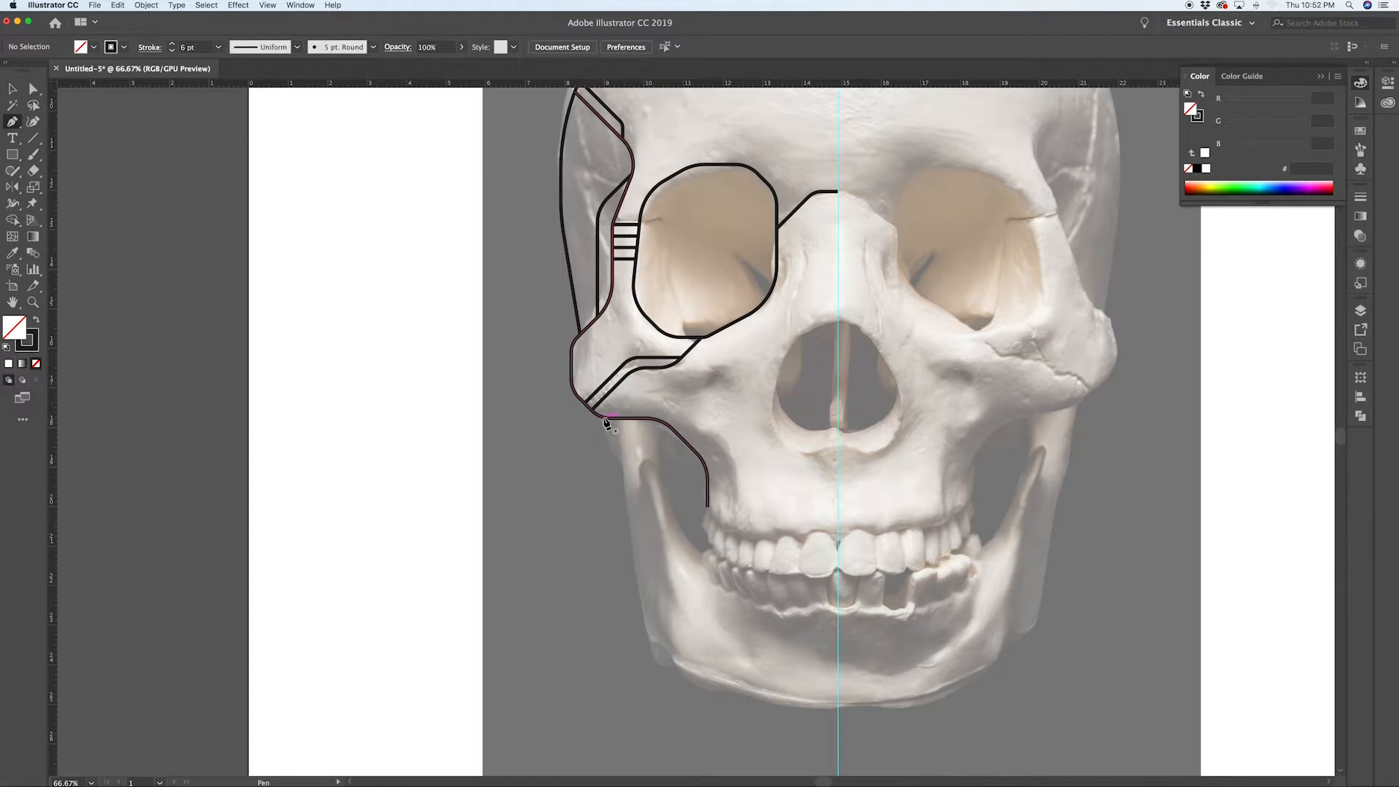
{"action": "key", "text": "v"}
{"action": "scroll", "coordinate": [671, 426], "scroll_direction": "up", "scroll_amount": 2}
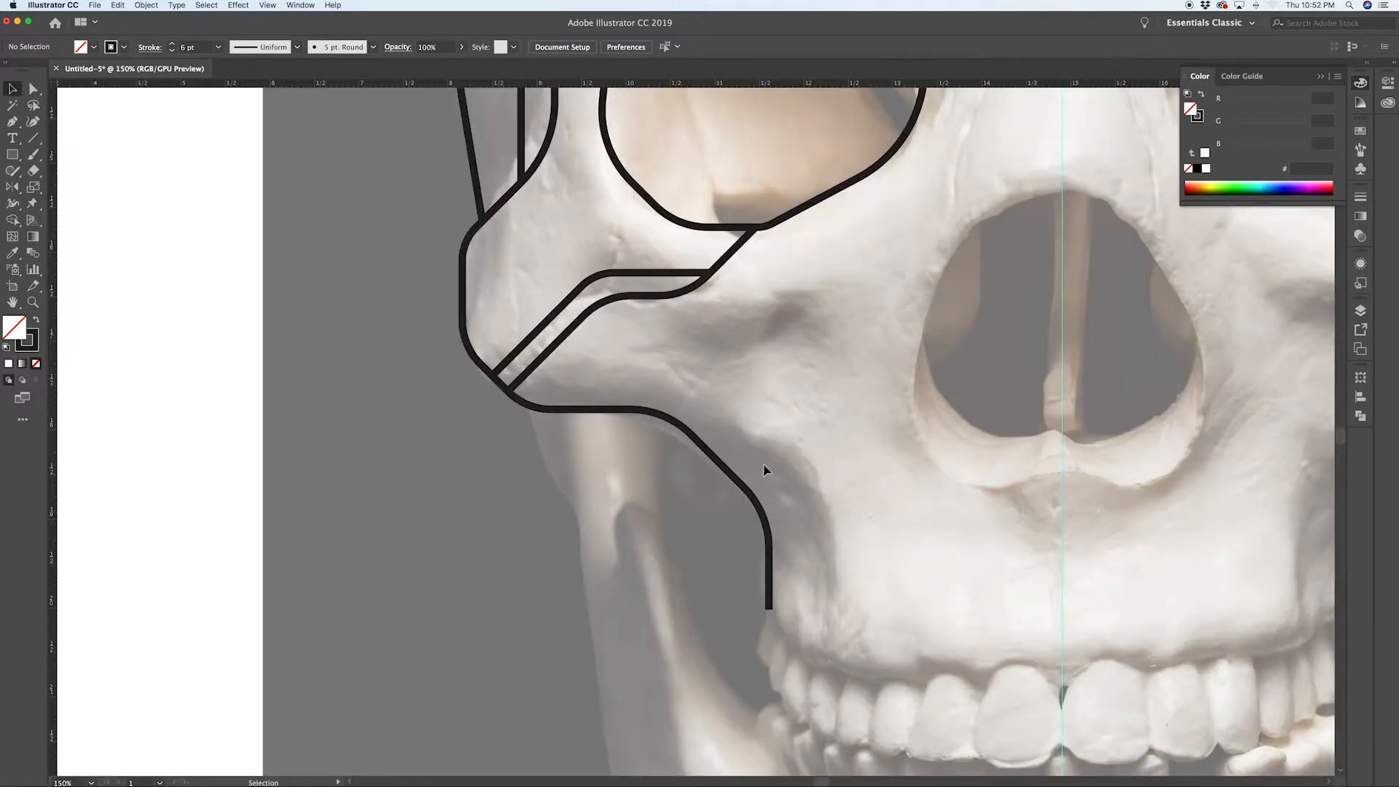
{"action": "left_click", "coordinate": [626, 407]}
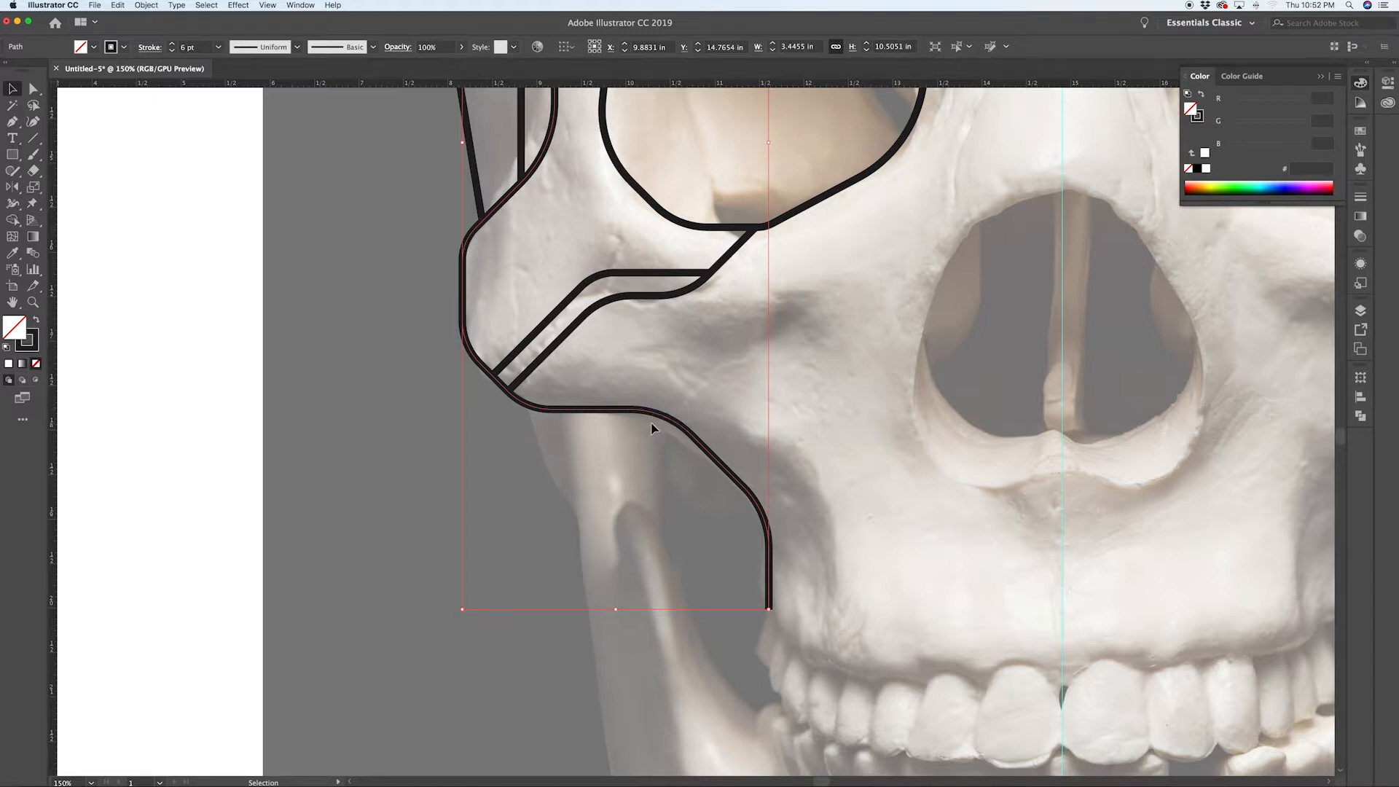
{"action": "scroll", "coordinate": [652, 428], "scroll_direction": "down", "scroll_amount": 2}
{"action": "key", "text": "p"}
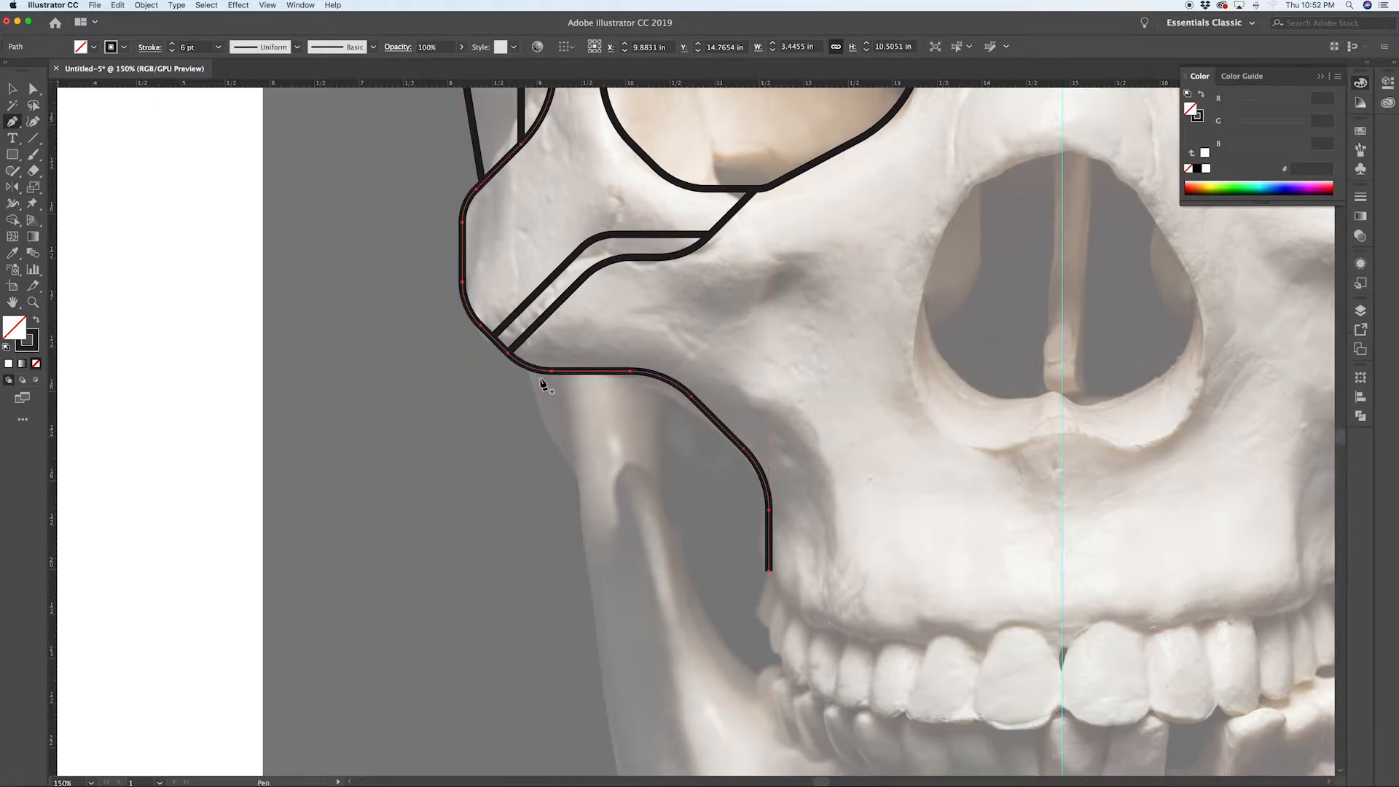
{"action": "key", "text": "super+shift+a"}
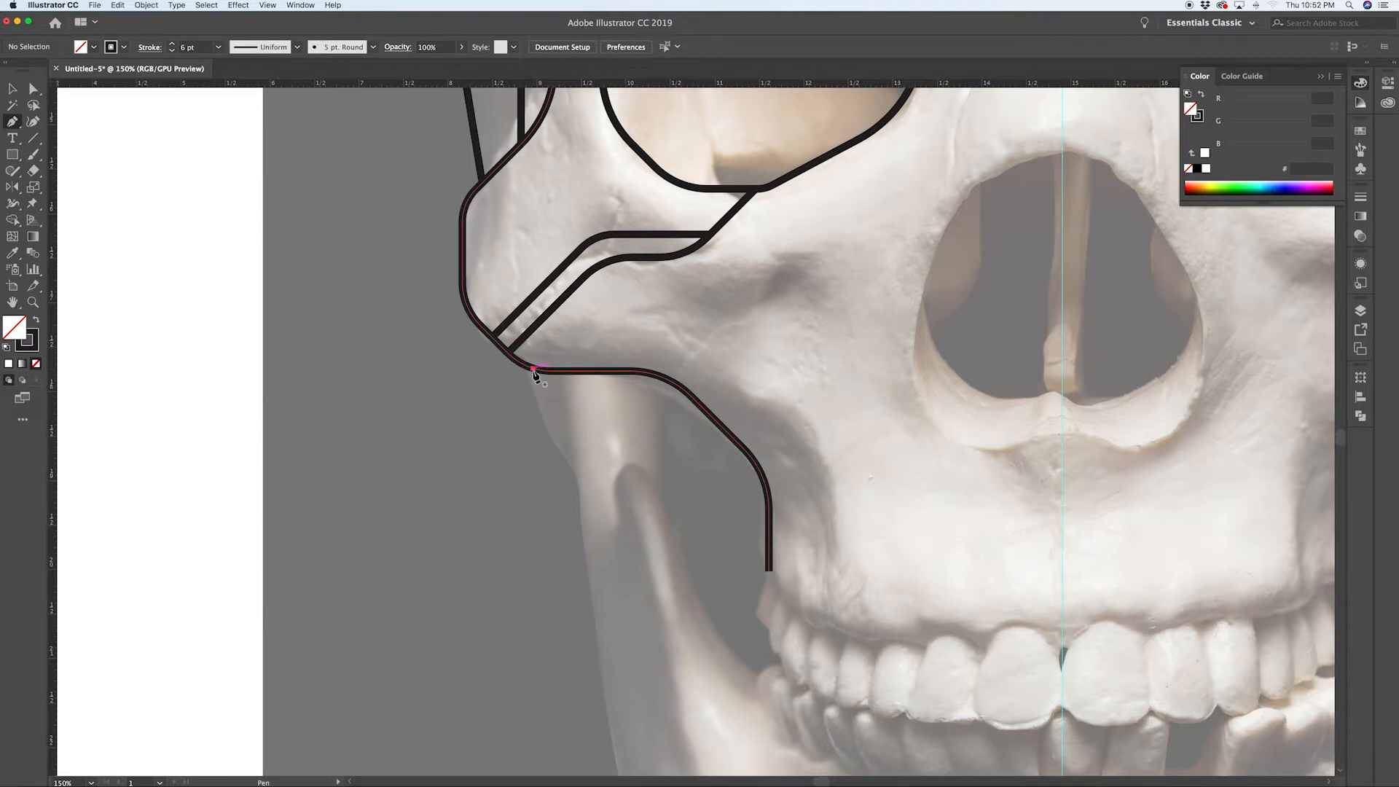
{"action": "left_click", "coordinate": [533, 370]}
{"action": "left_click", "coordinate": [533, 430]}
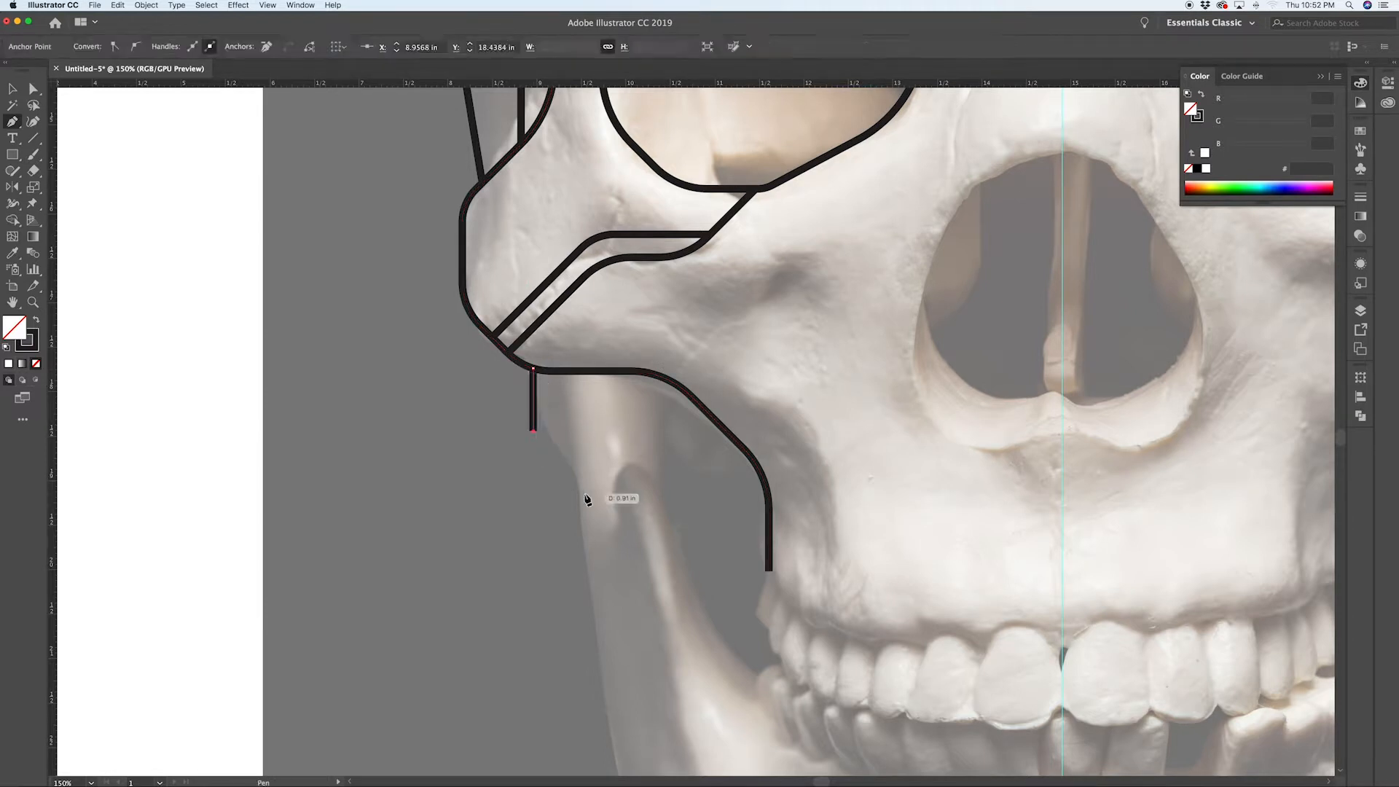
{"action": "left_click", "coordinate": [583, 481]}
{"action": "scroll", "coordinate": [584, 484], "scroll_direction": "down", "scroll_amount": 5}
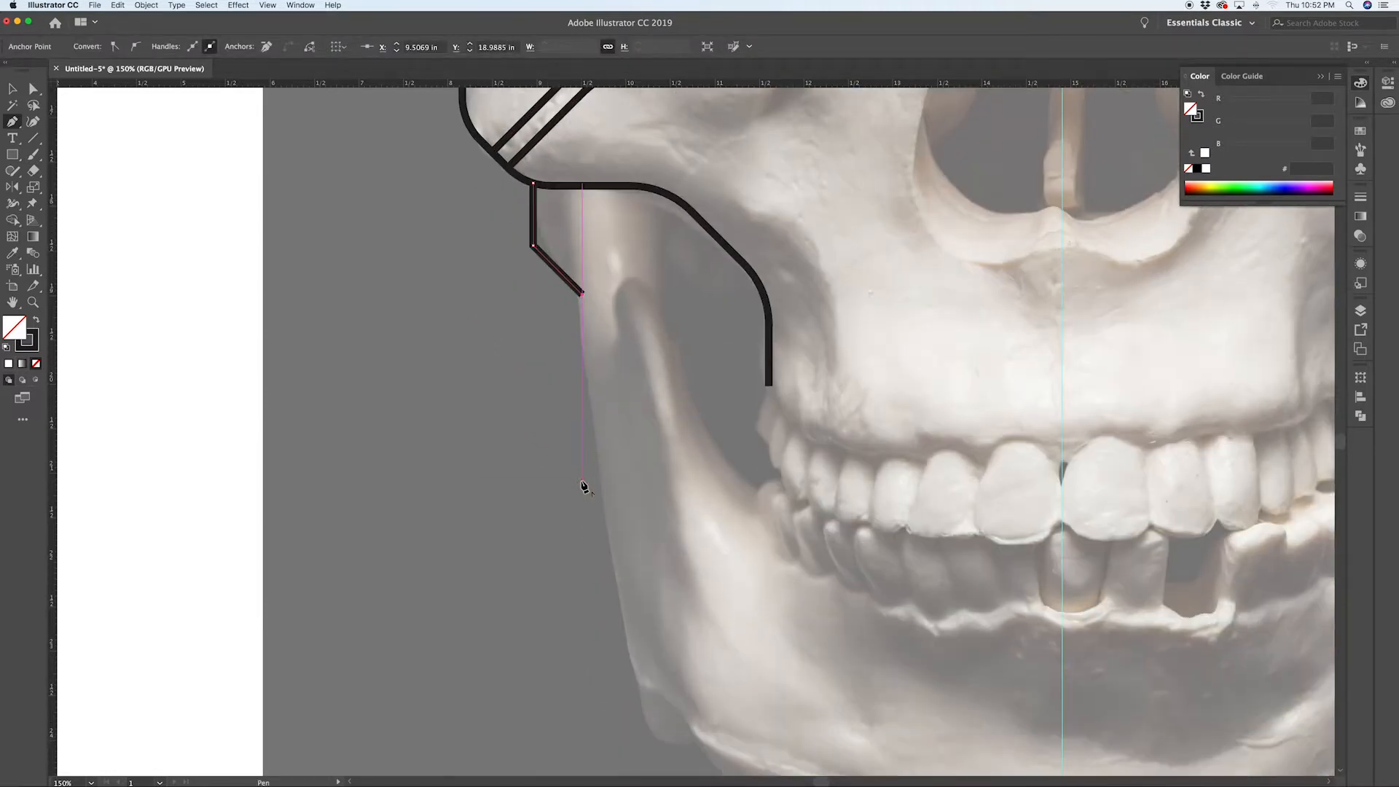
{"action": "scroll", "coordinate": [645, 640], "scroll_direction": "down", "scroll_amount": 3}
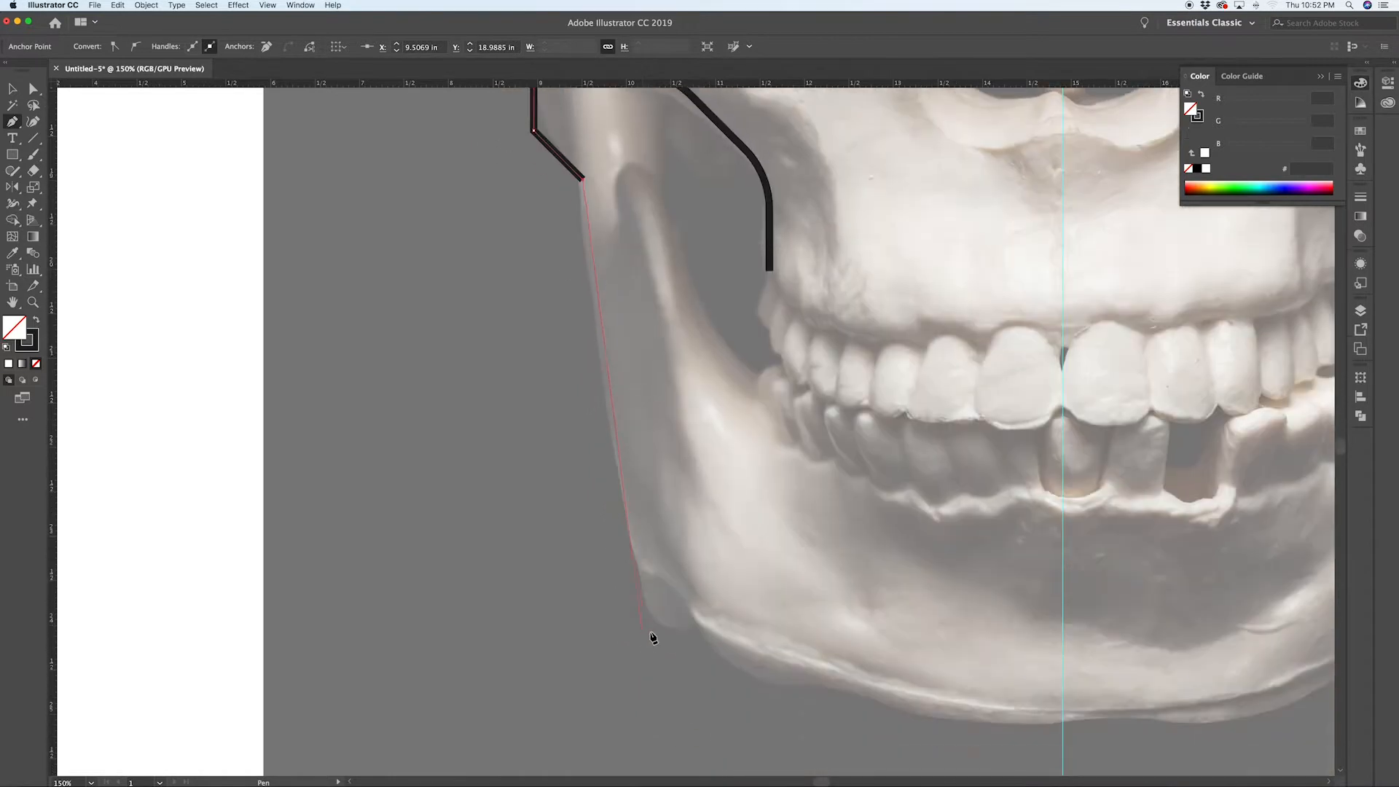
{"action": "left_click", "coordinate": [649, 592]}
{"action": "scroll", "coordinate": [773, 674], "scroll_direction": "down", "scroll_amount": 1}
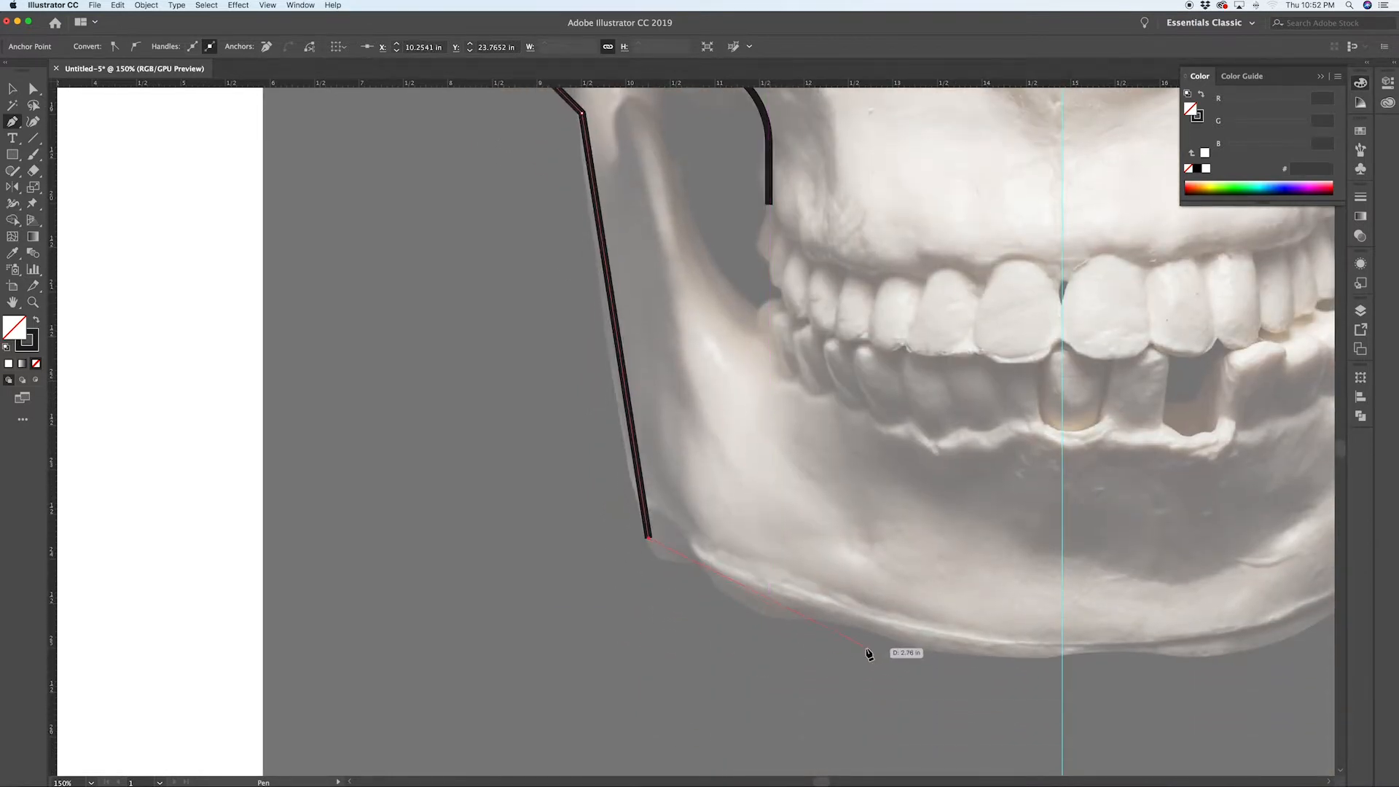
{"action": "left_click", "coordinate": [857, 646]}
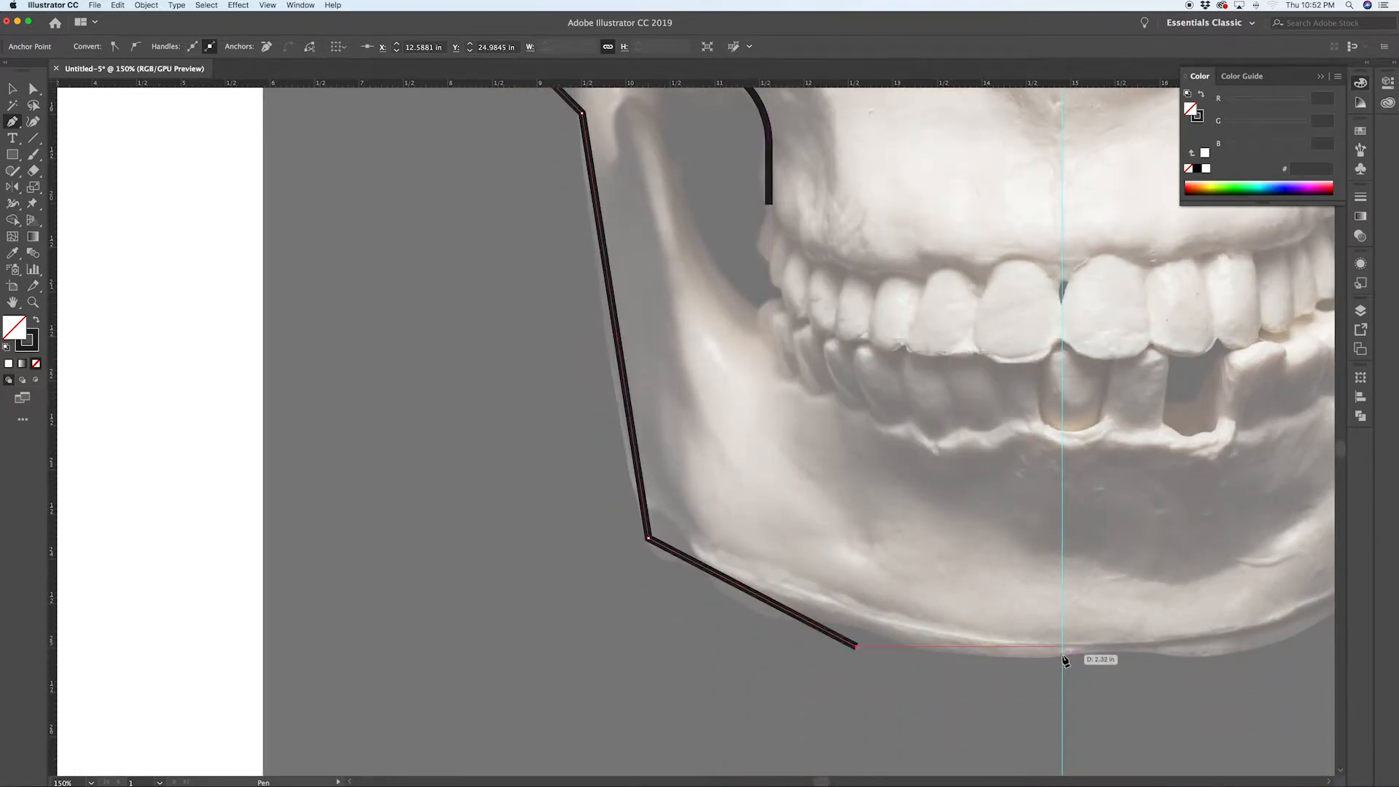
{"action": "left_click", "coordinate": [1063, 646]}
{"action": "key", "text": "super+shift+a"}
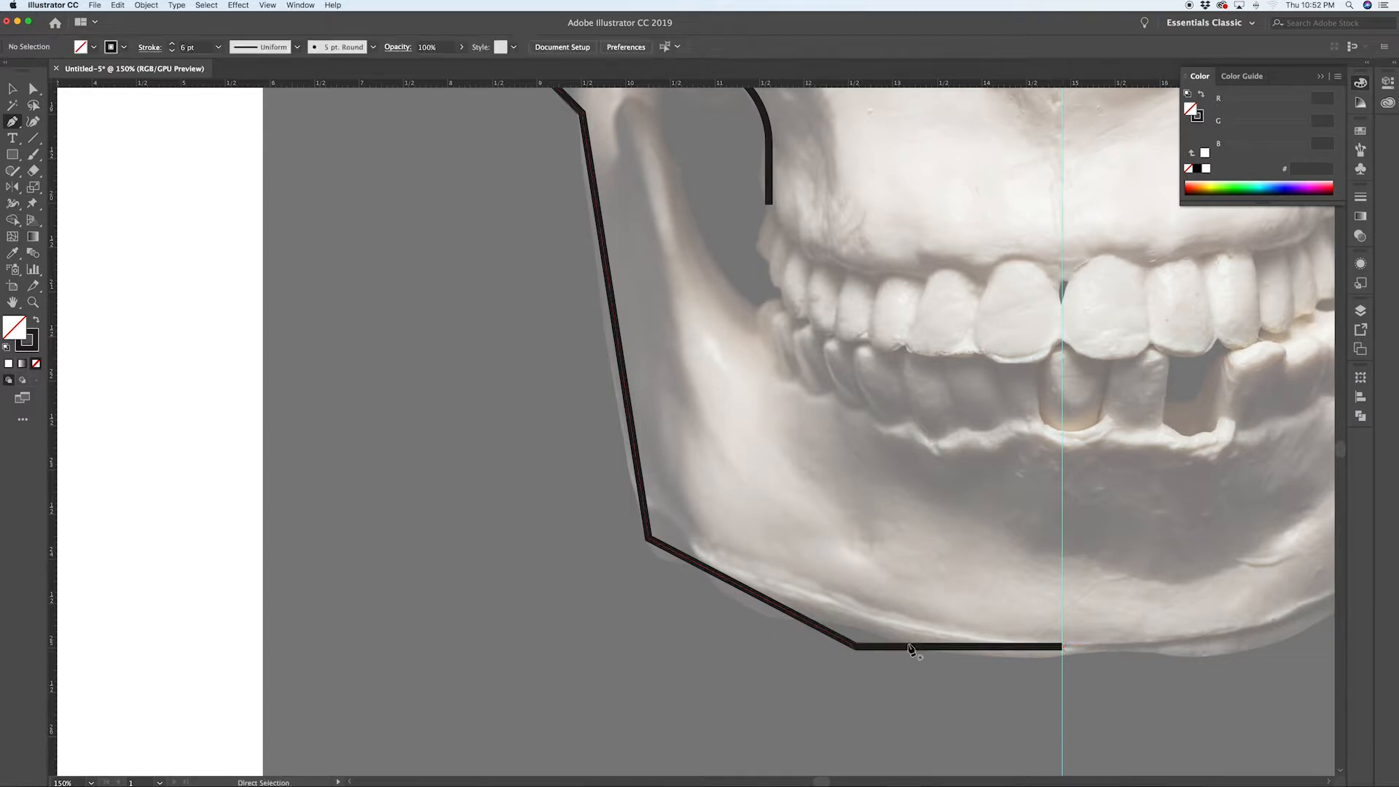
{"action": "key", "text": "a"}
{"action": "left_click", "coordinate": [858, 647]}
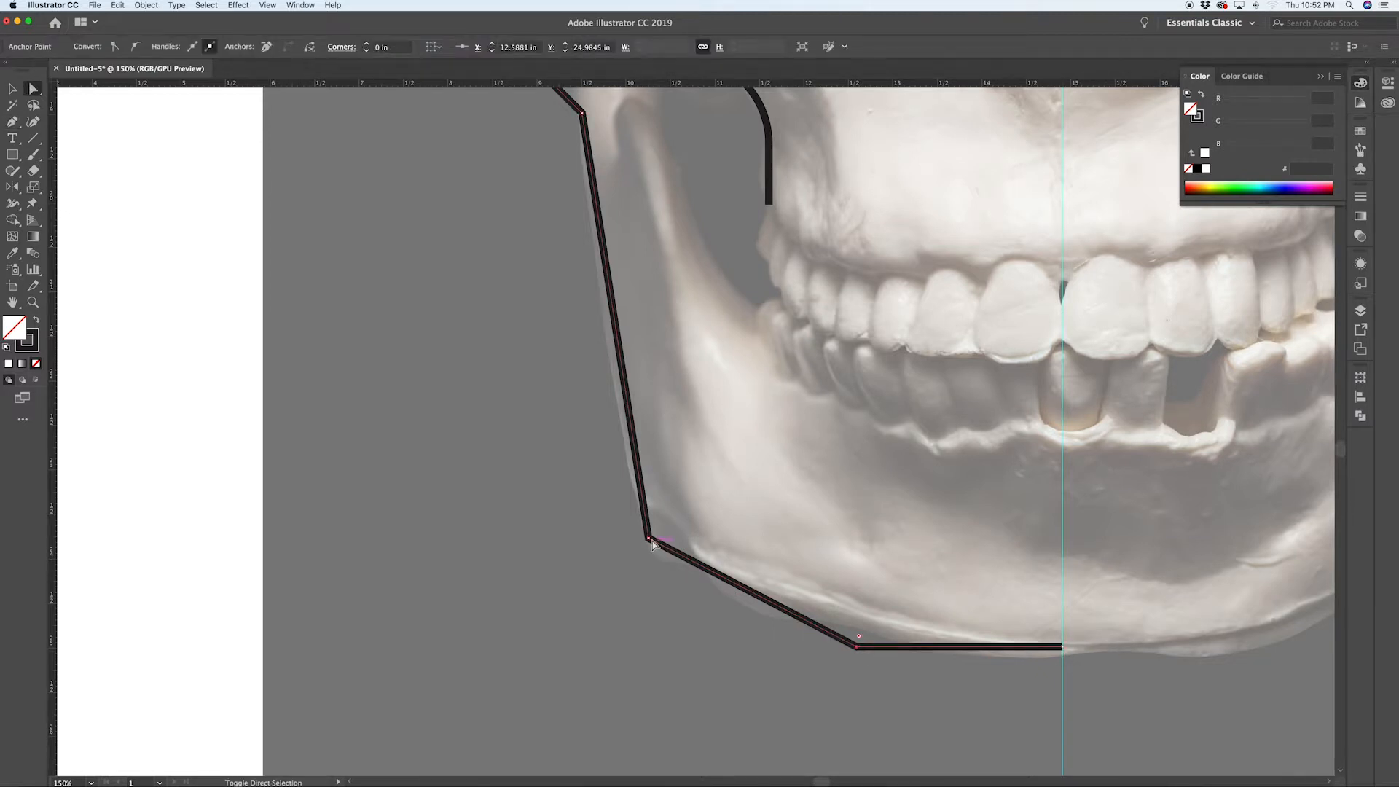
{"action": "key", "text": "v"}
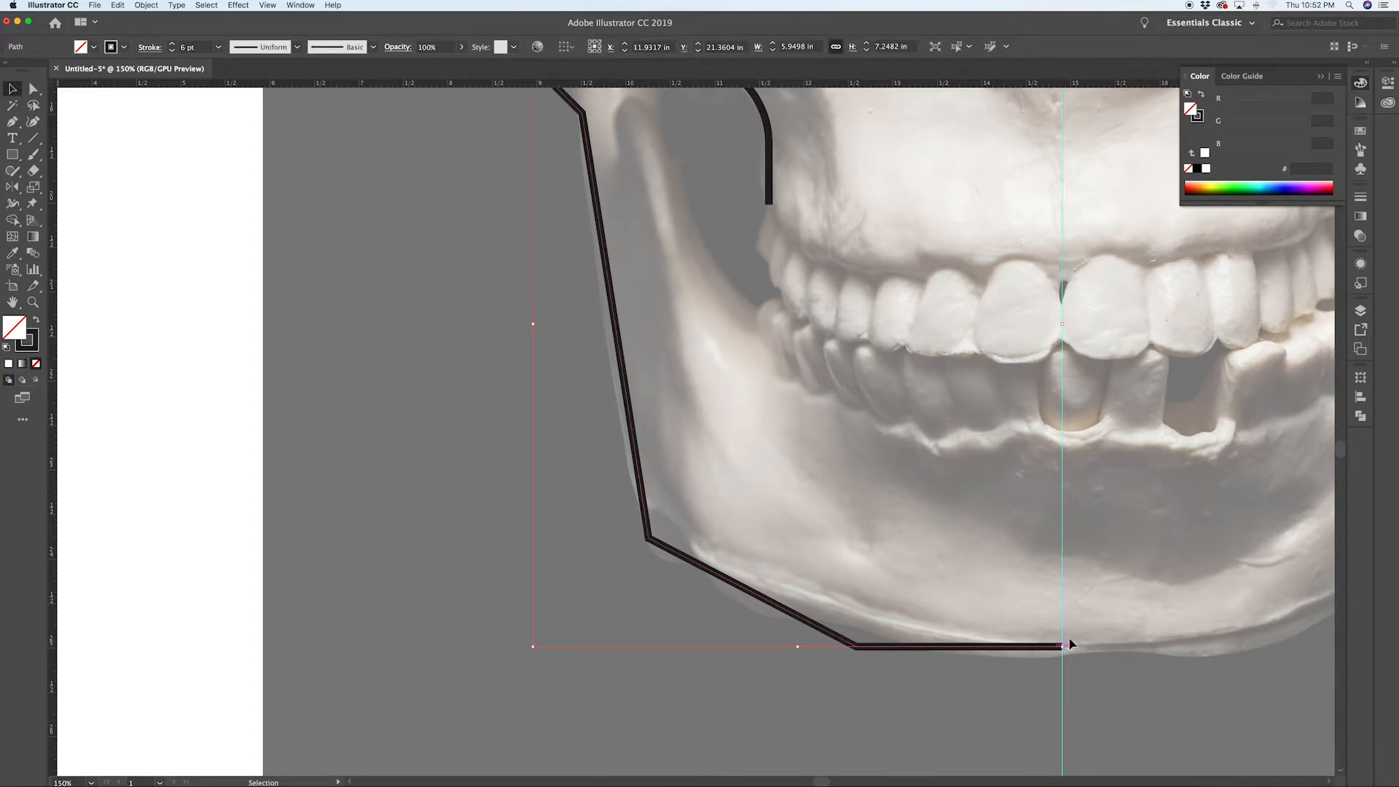
{"action": "key", "text": "p"}
{"action": "left_click", "coordinate": [1063, 647]}
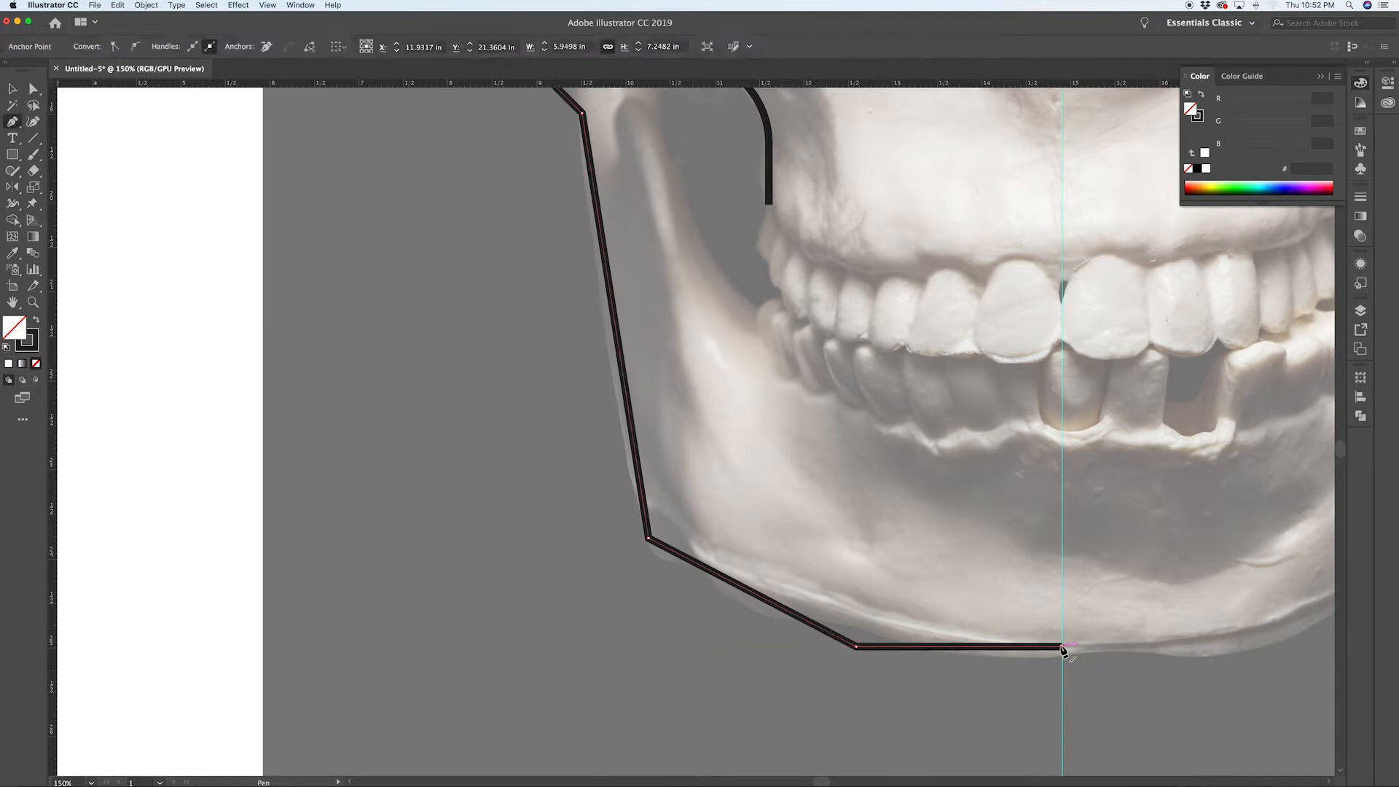
{"action": "scroll", "coordinate": [1123, 569], "scroll_direction": "down", "scroll_amount": 1}
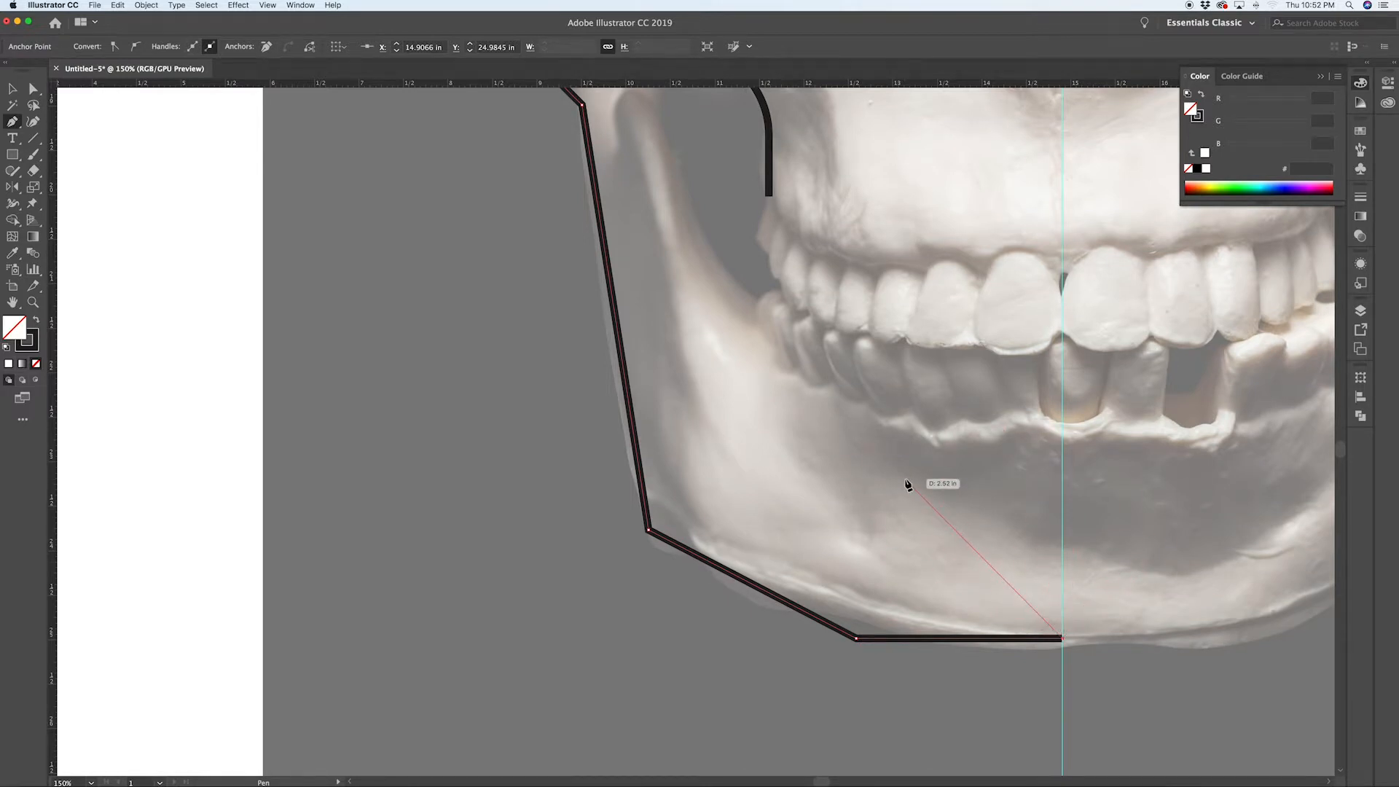
{"action": "scroll", "coordinate": [908, 484], "scroll_direction": "down", "scroll_amount": 1}
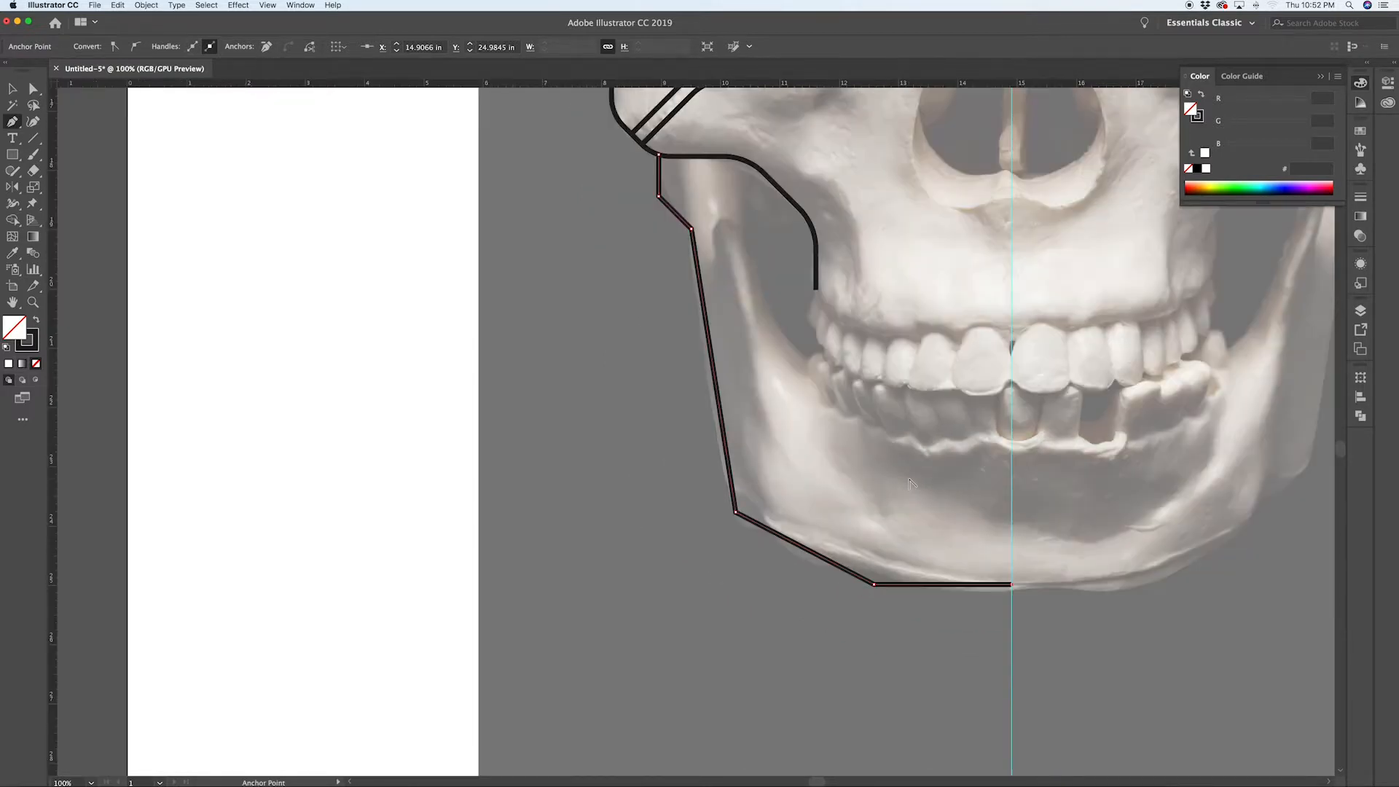
{"action": "left_click", "coordinate": [659, 155]}
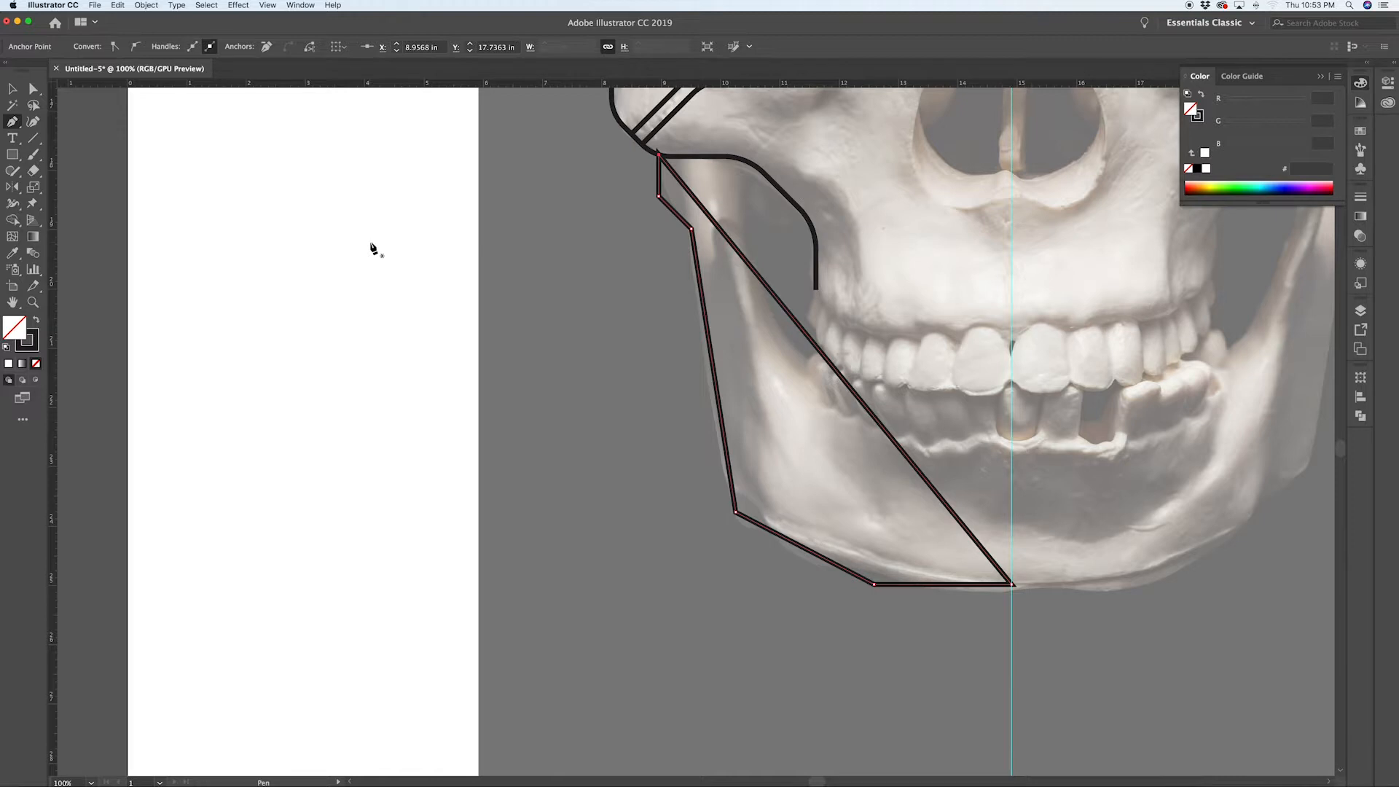
{"action": "key", "text": "super+z"}
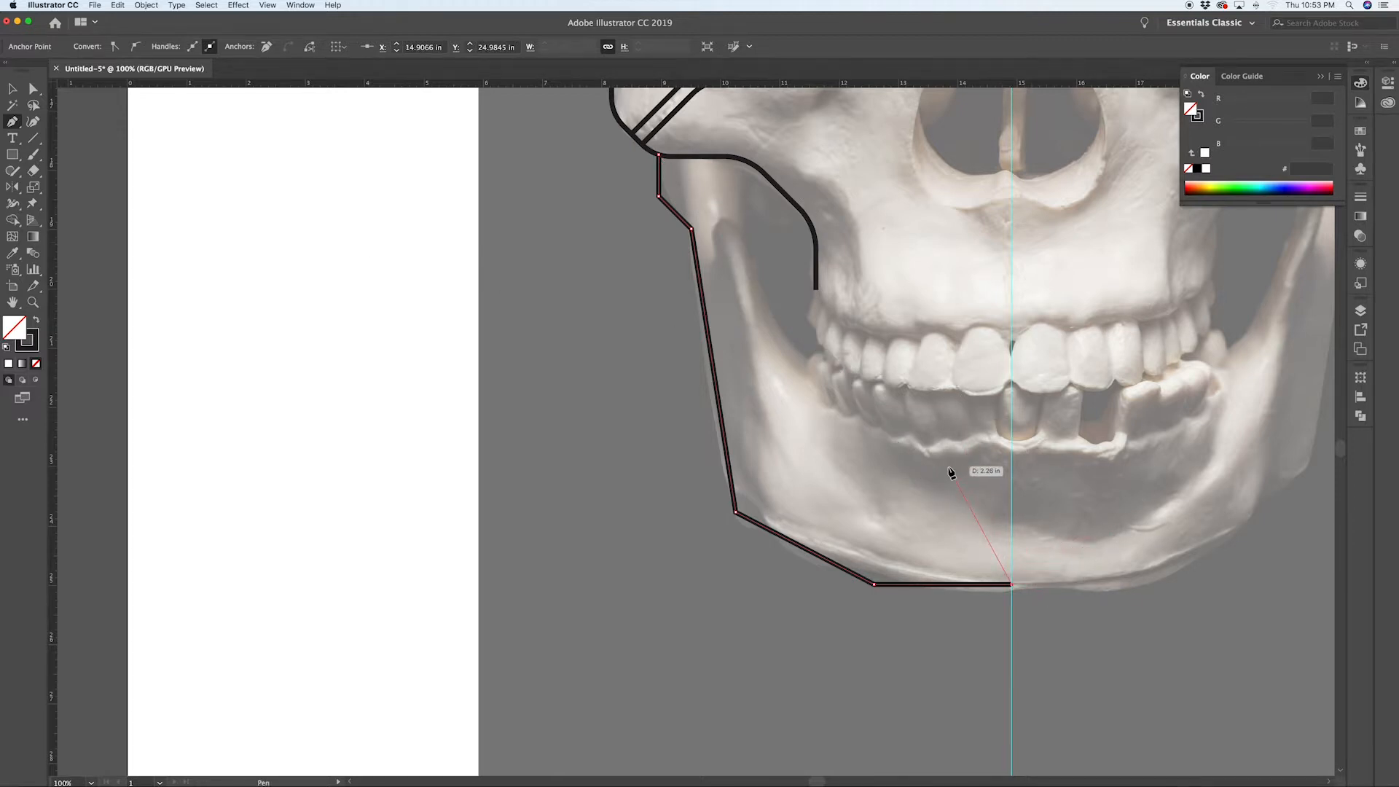
{"action": "key", "text": "super+shift+a"}
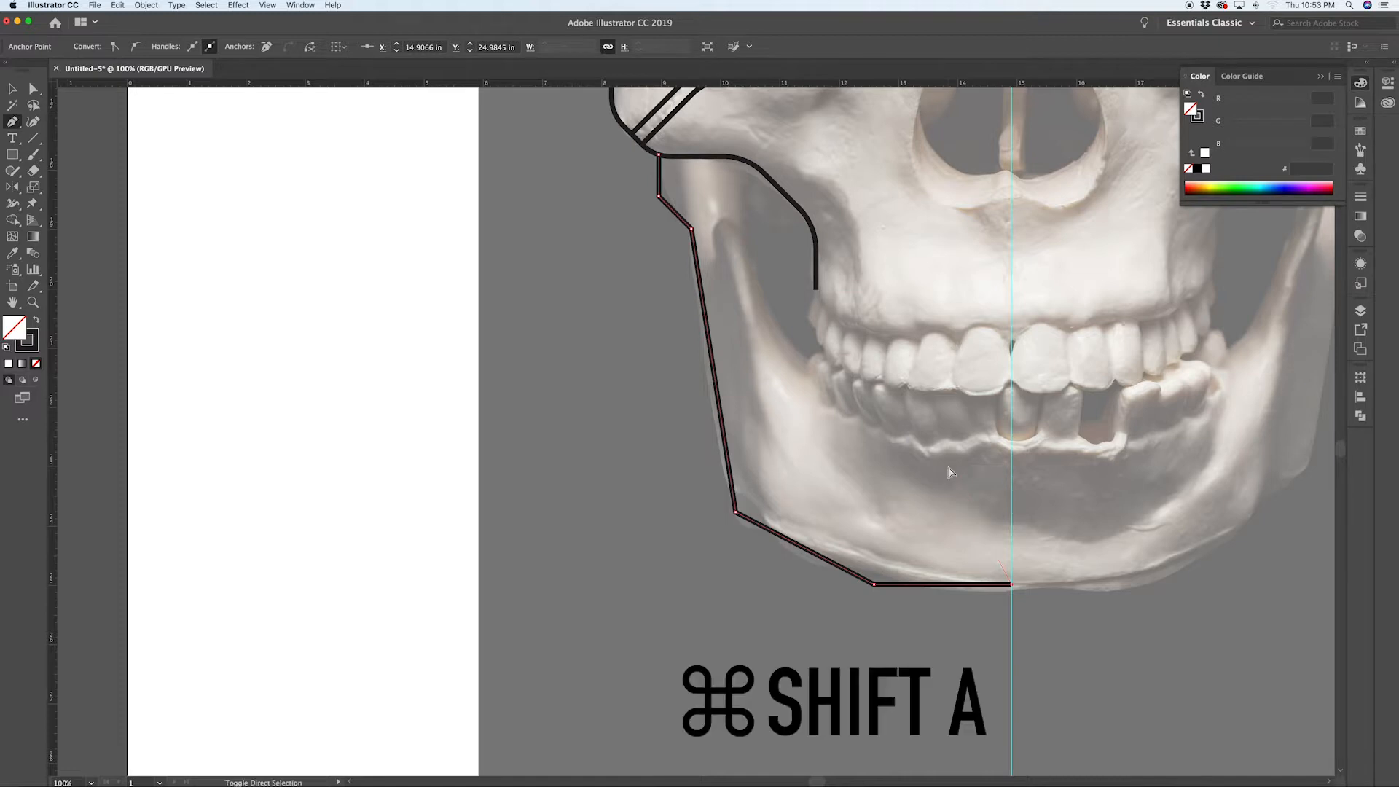
Step: Round the jaw path's two lower bends near the chin with the corner widget
{"action": "scroll", "coordinate": [931, 543], "scroll_direction": "up", "scroll_amount": 2}
{"action": "key", "text": "a"}
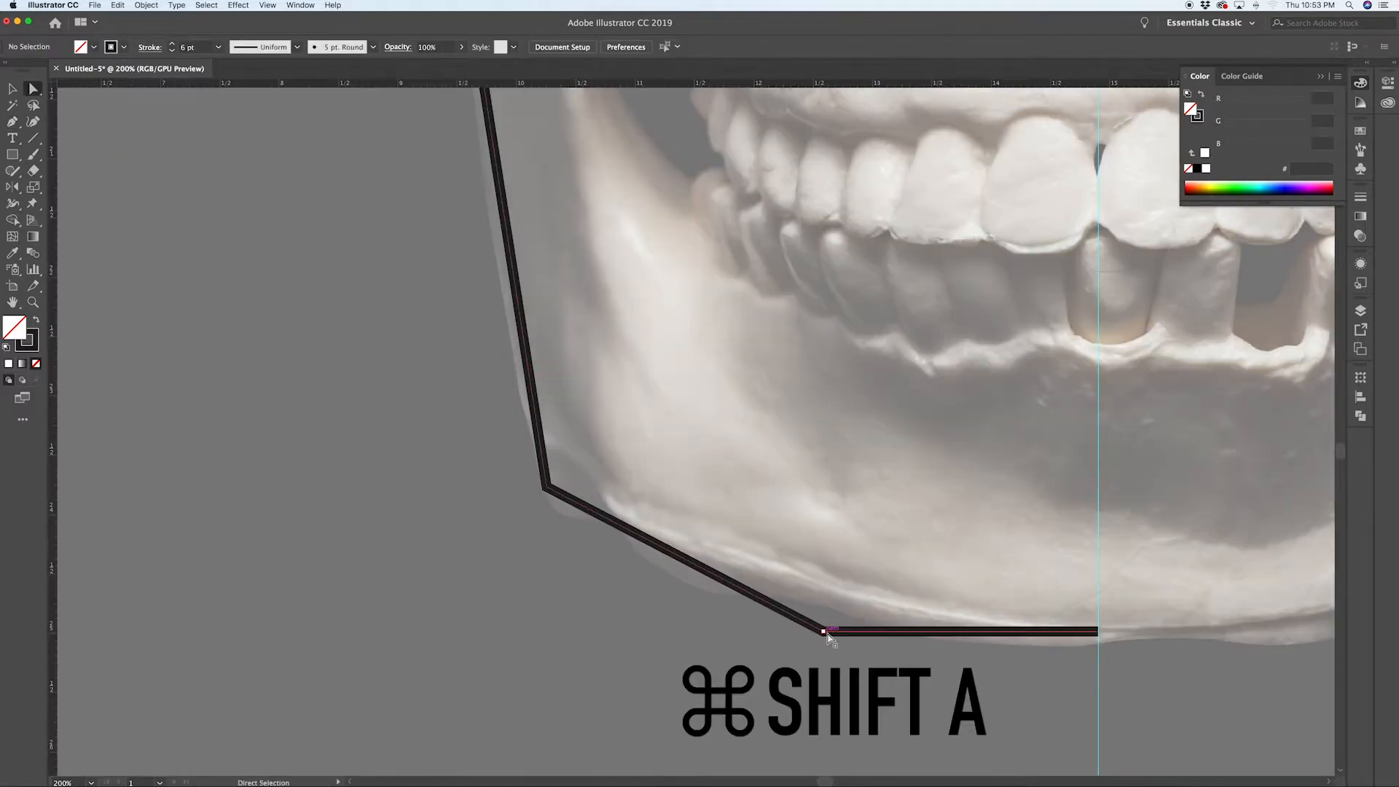
{"action": "left_click", "coordinate": [874, 585]}
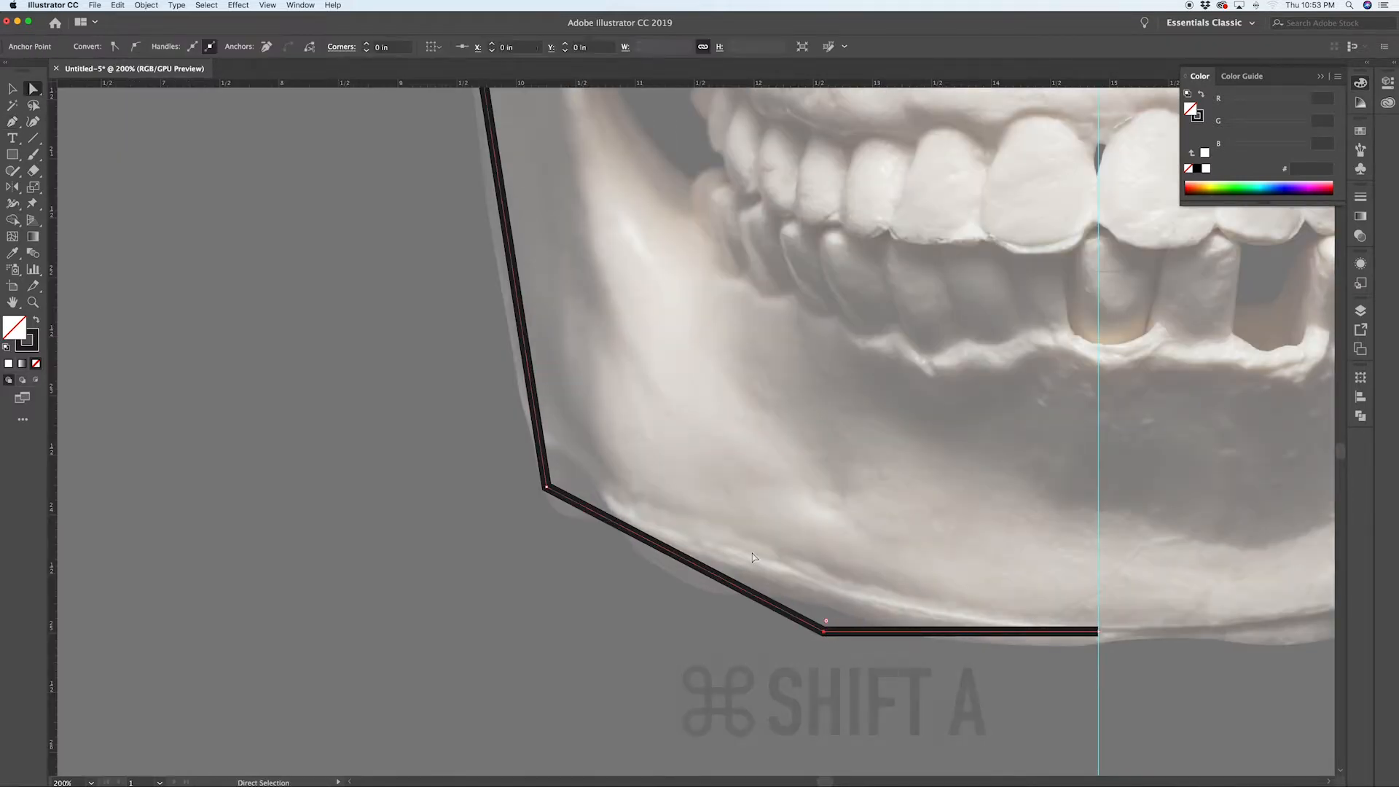
{"action": "left_click", "coordinate": [547, 486], "text": "shift"}
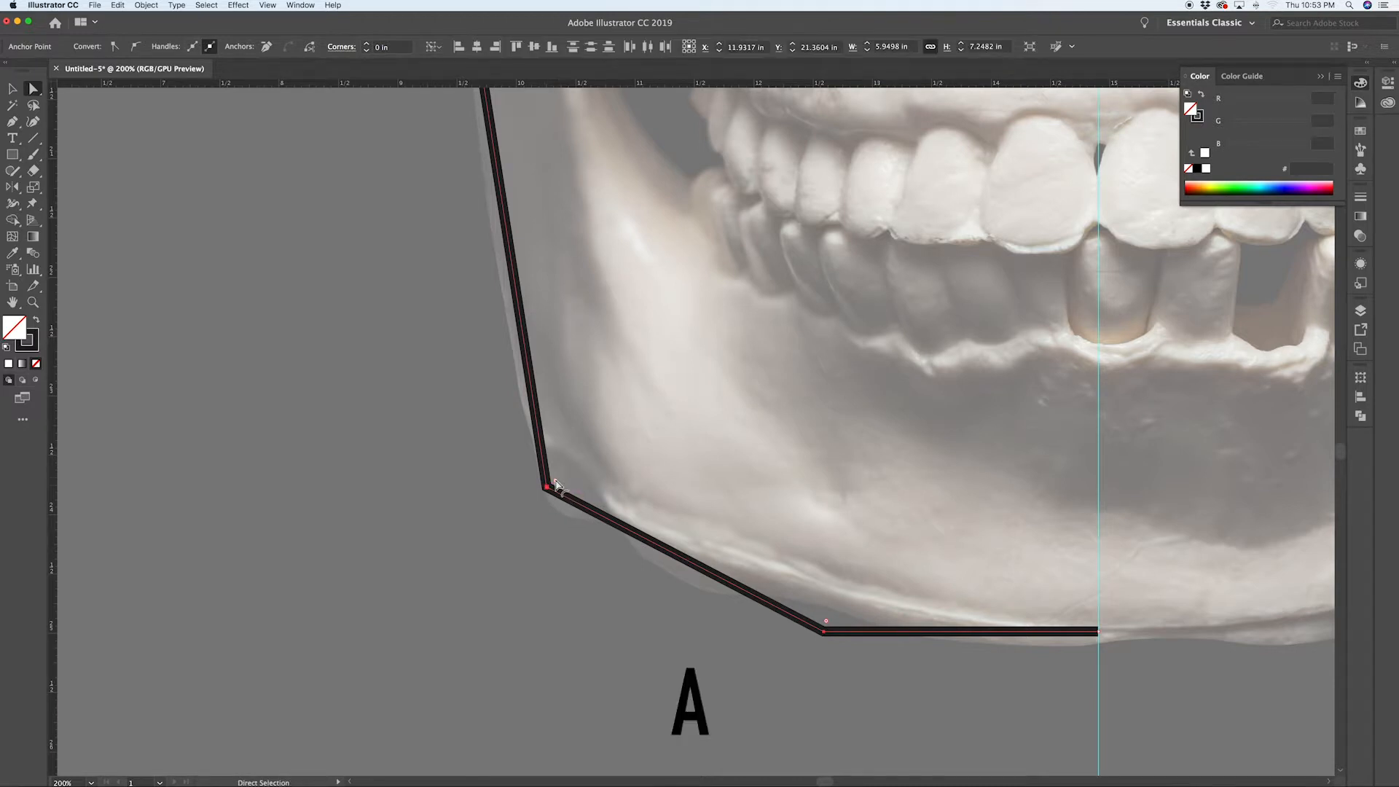
{"action": "left_click_drag", "start_coordinate": [556, 483], "coordinate": [822, 261]}
{"action": "key", "text": "super+shift+a"}
{"action": "scroll", "coordinate": [810, 522], "scroll_direction": "down", "scroll_amount": 2}
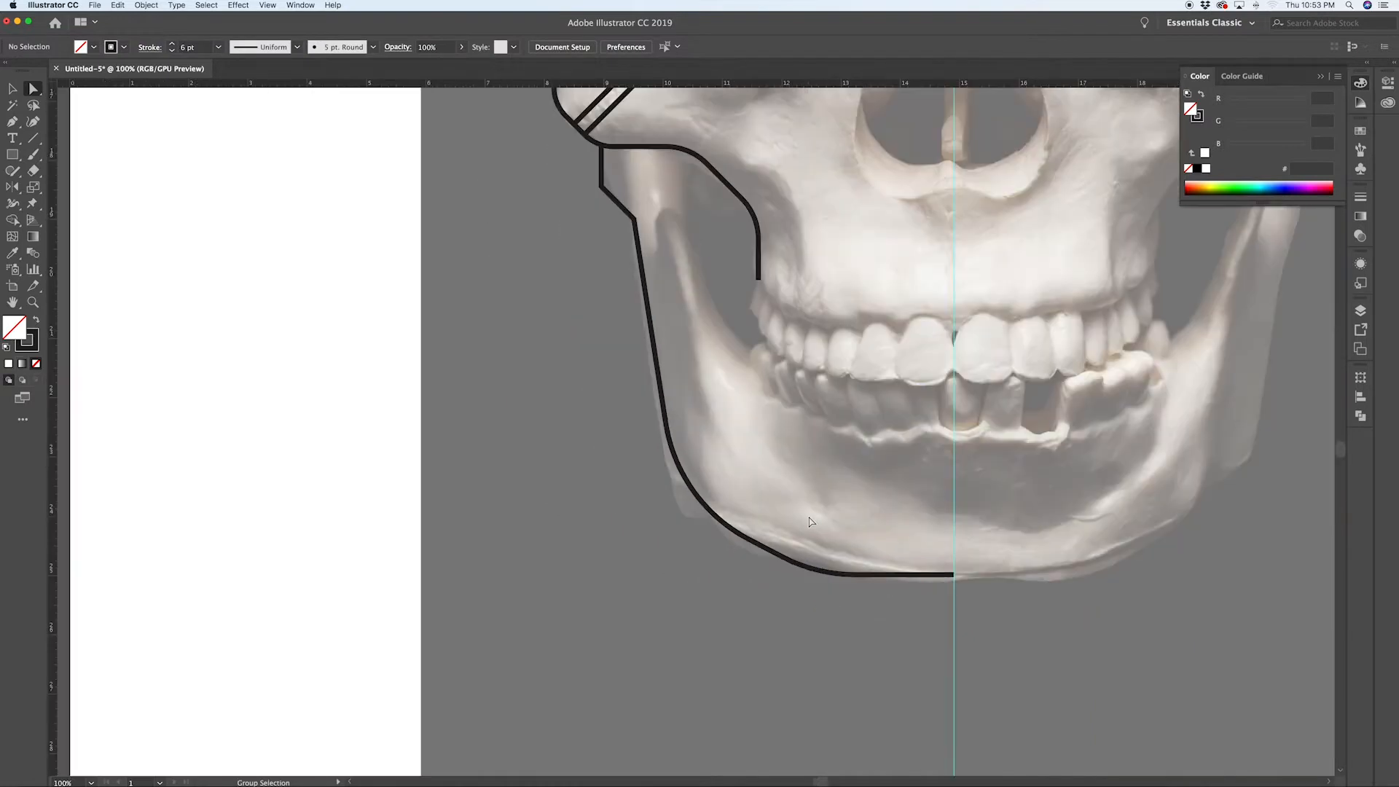
Step: Round the jaw path's upper bend below the cheek with its corner widget
{"action": "scroll", "coordinate": [811, 522], "scroll_direction": "up", "scroll_amount": 2}
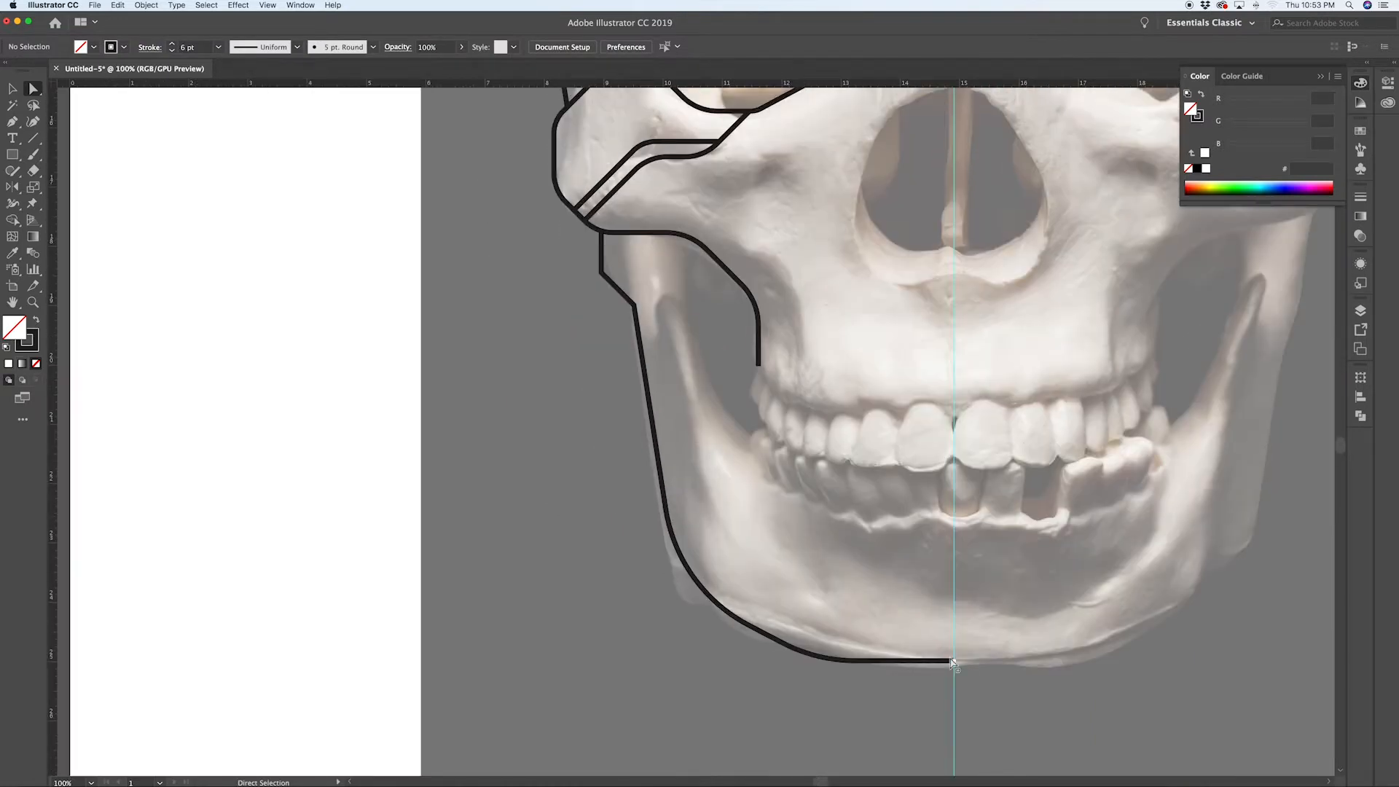
{"action": "scroll", "coordinate": [628, 297], "scroll_direction": "up", "scroll_amount": 4}
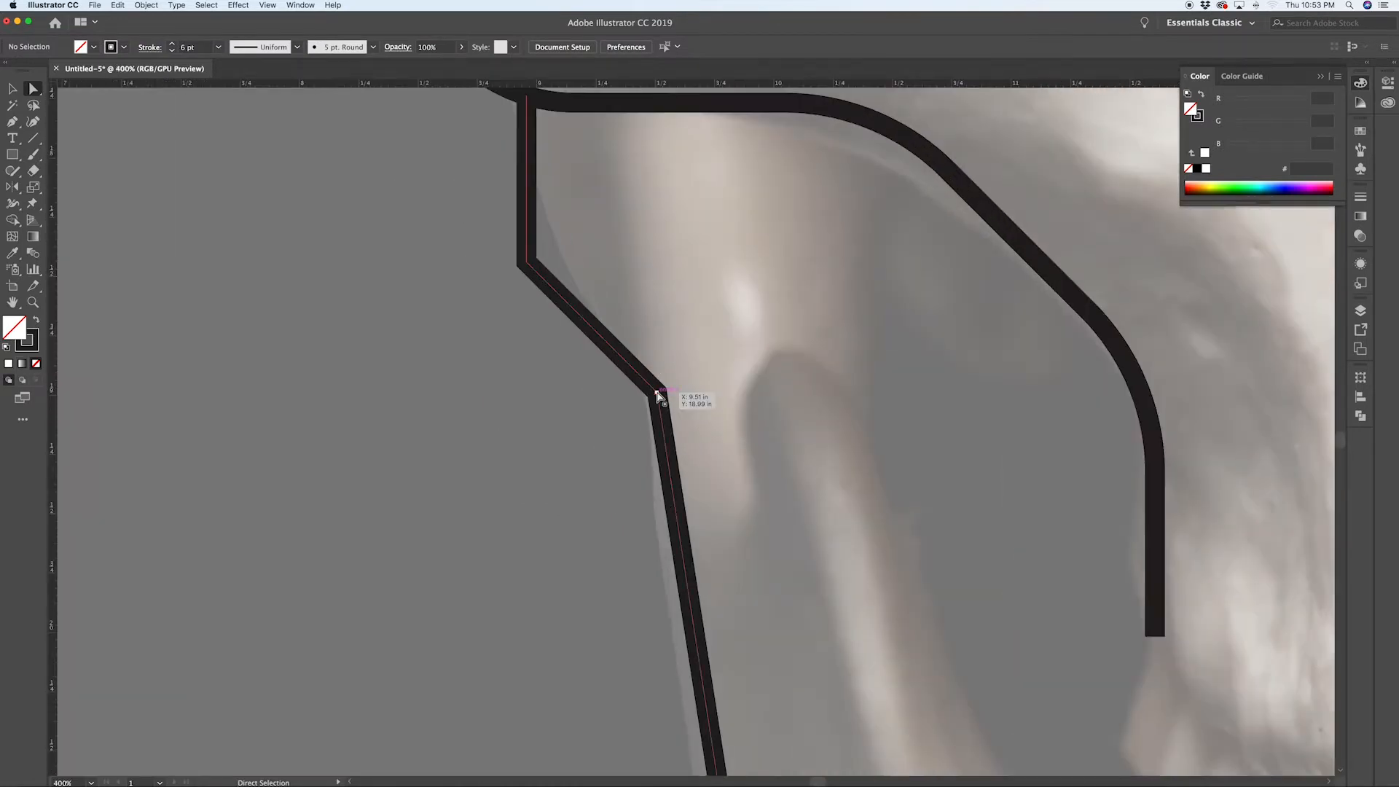
{"action": "left_click", "coordinate": [526, 261]}
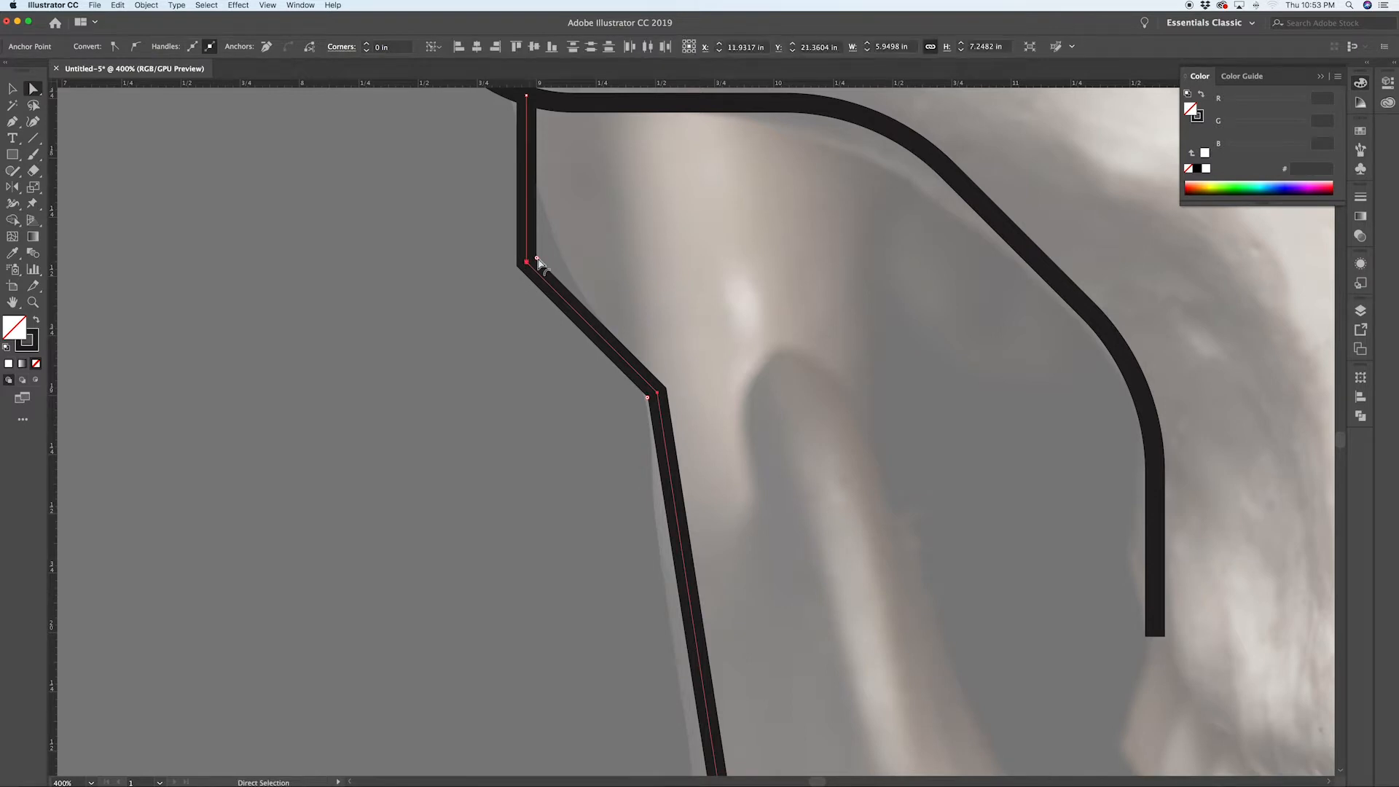
{"action": "left_click_drag", "start_coordinate": [501, 292], "coordinate": [735, 230]}
{"action": "left_click", "coordinate": [734, 230]}
{"action": "scroll", "coordinate": [735, 231], "scroll_direction": "down", "scroll_amount": 4}
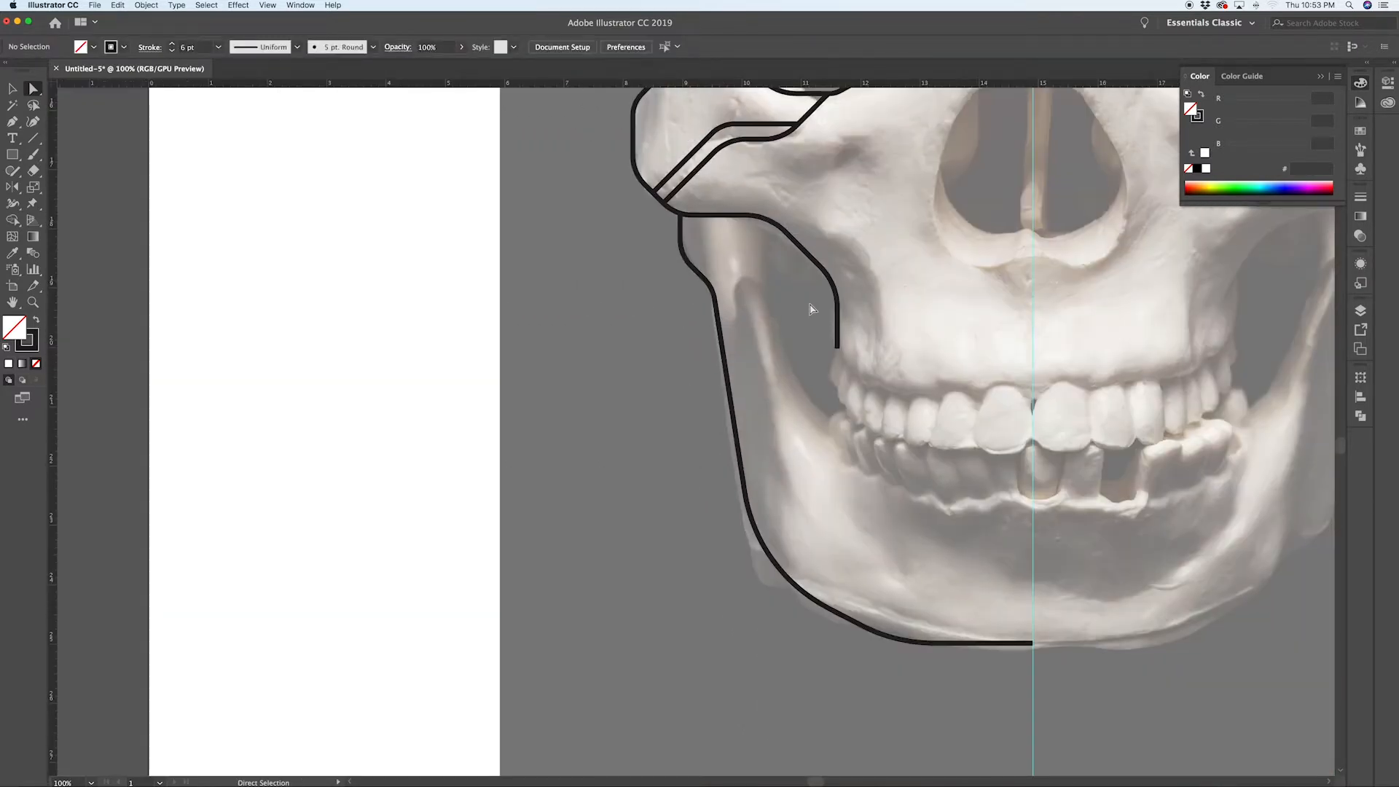
Step: Draw a Pen line from the cheek outline straight down, then angling toward the upper teeth
{"action": "key", "text": "p"}
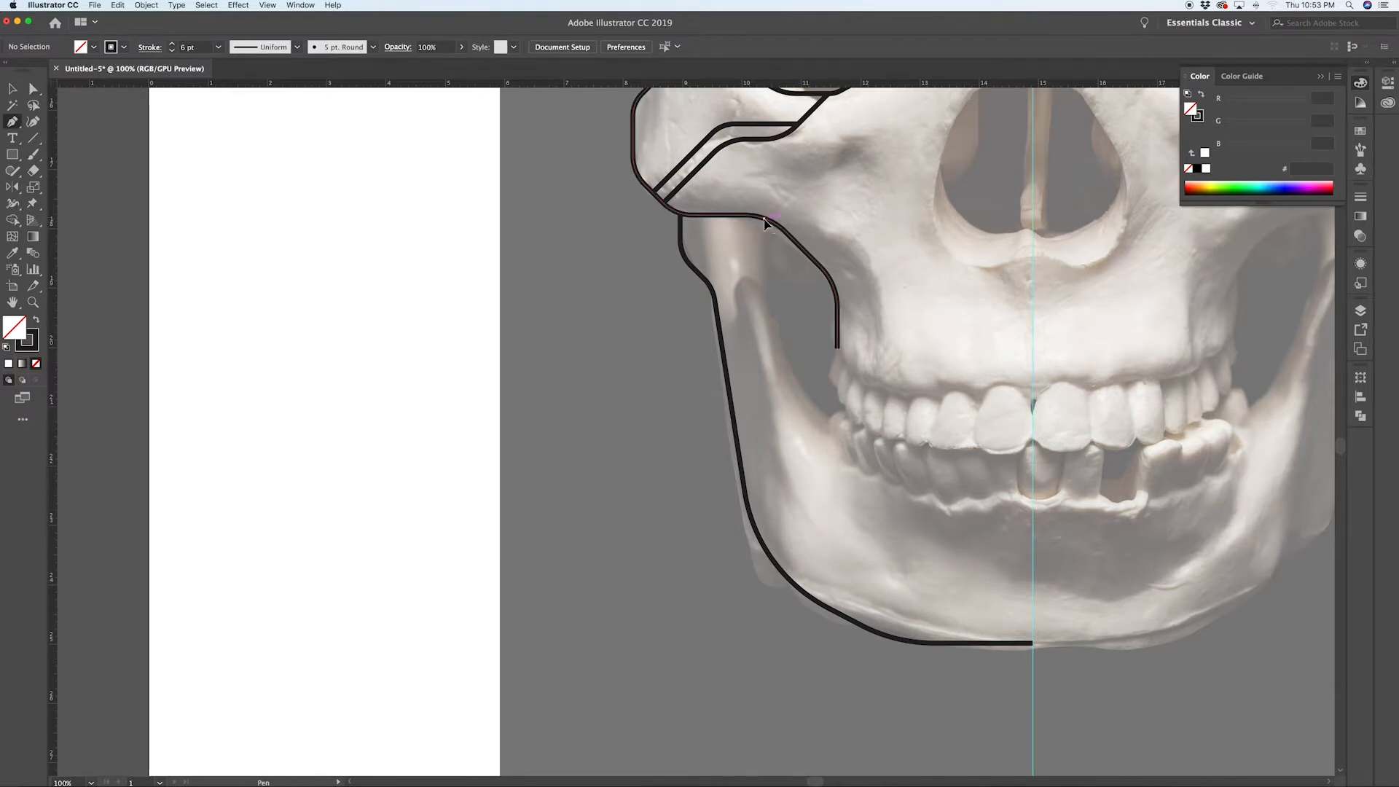
{"action": "left_click", "coordinate": [764, 218]}
{"action": "left_click", "coordinate": [764, 306]}
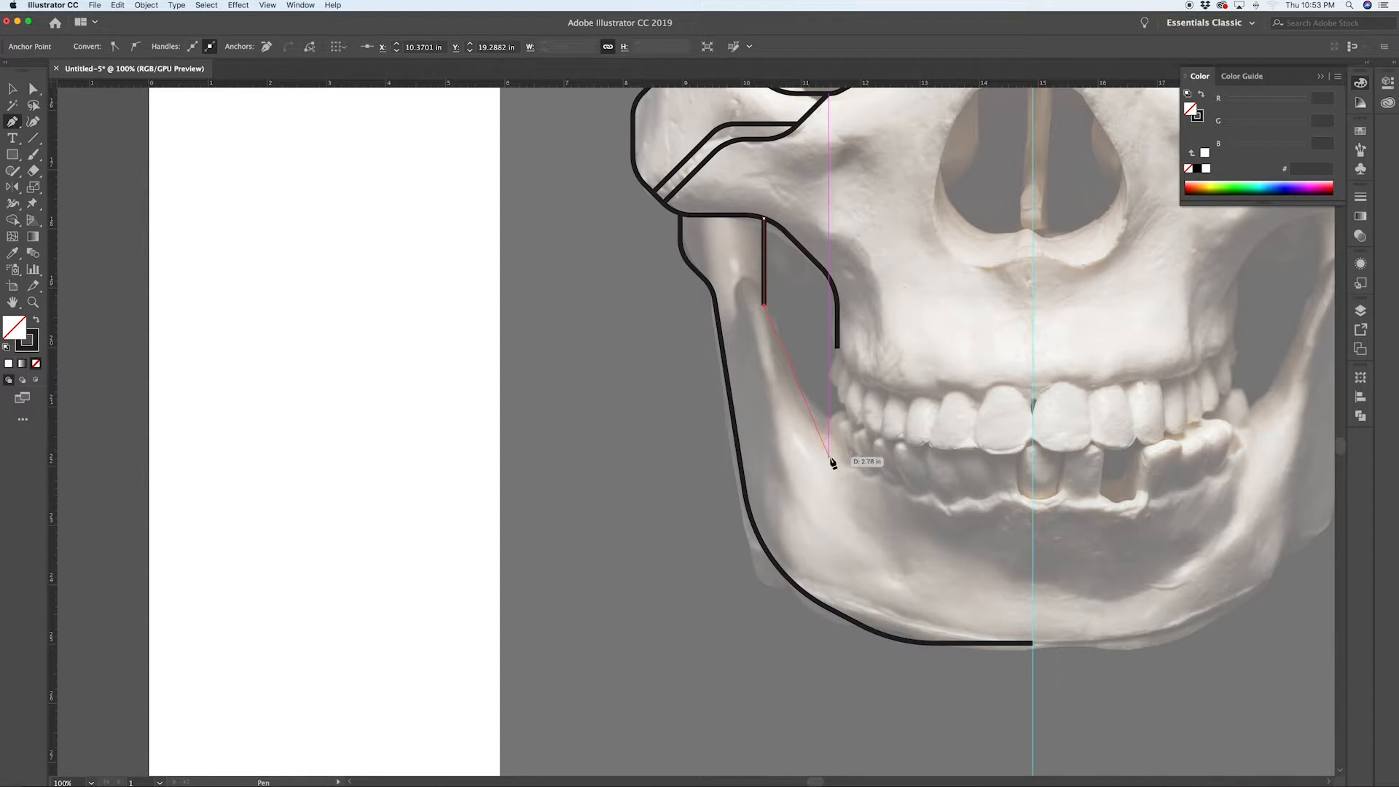
{"action": "left_click", "coordinate": [812, 413]}
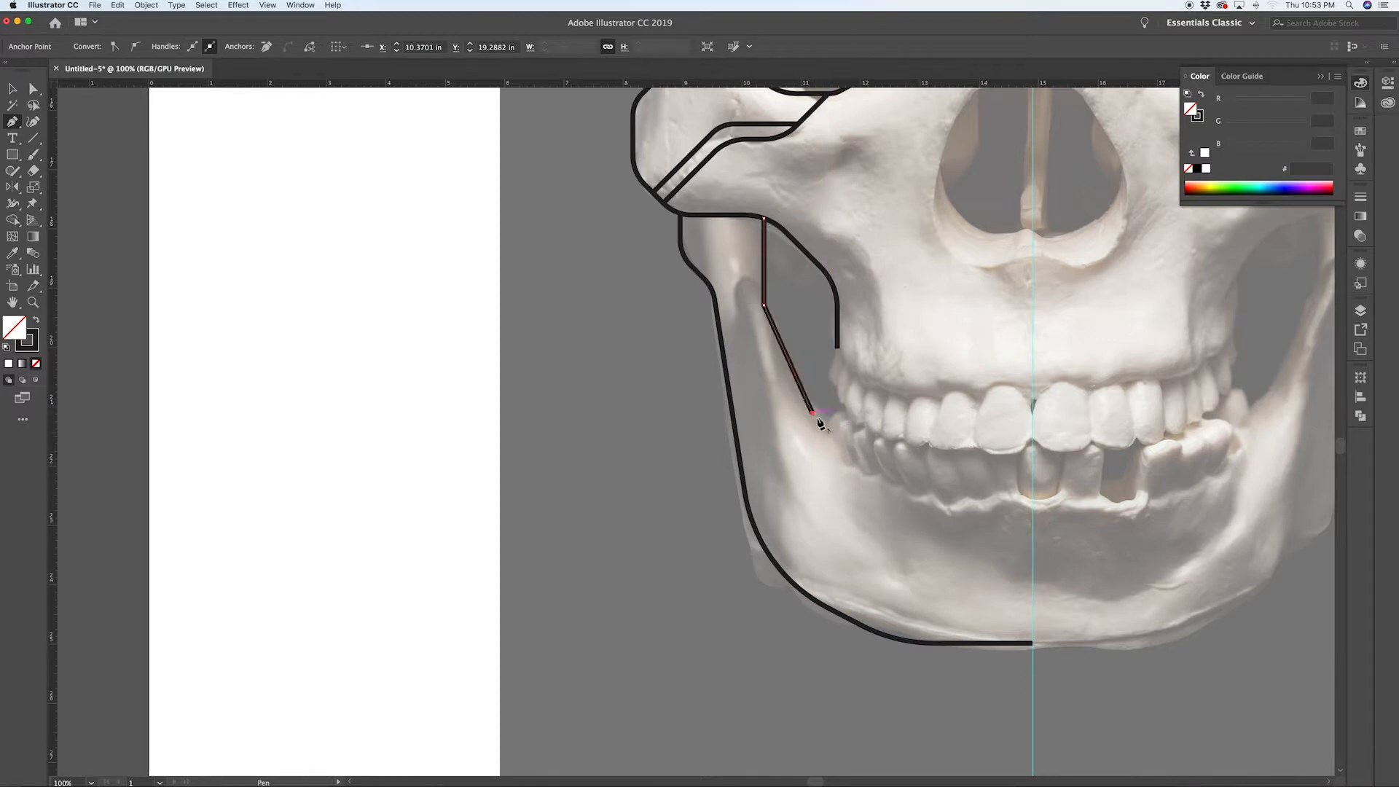
{"action": "left_click", "coordinate": [830, 421]}
{"action": "key", "text": "super+shift+a"}
Step: Round both bends of the new inner jaw line with the corner widget
{"action": "key", "text": "a"}
{"action": "left_click", "coordinate": [813, 414]}
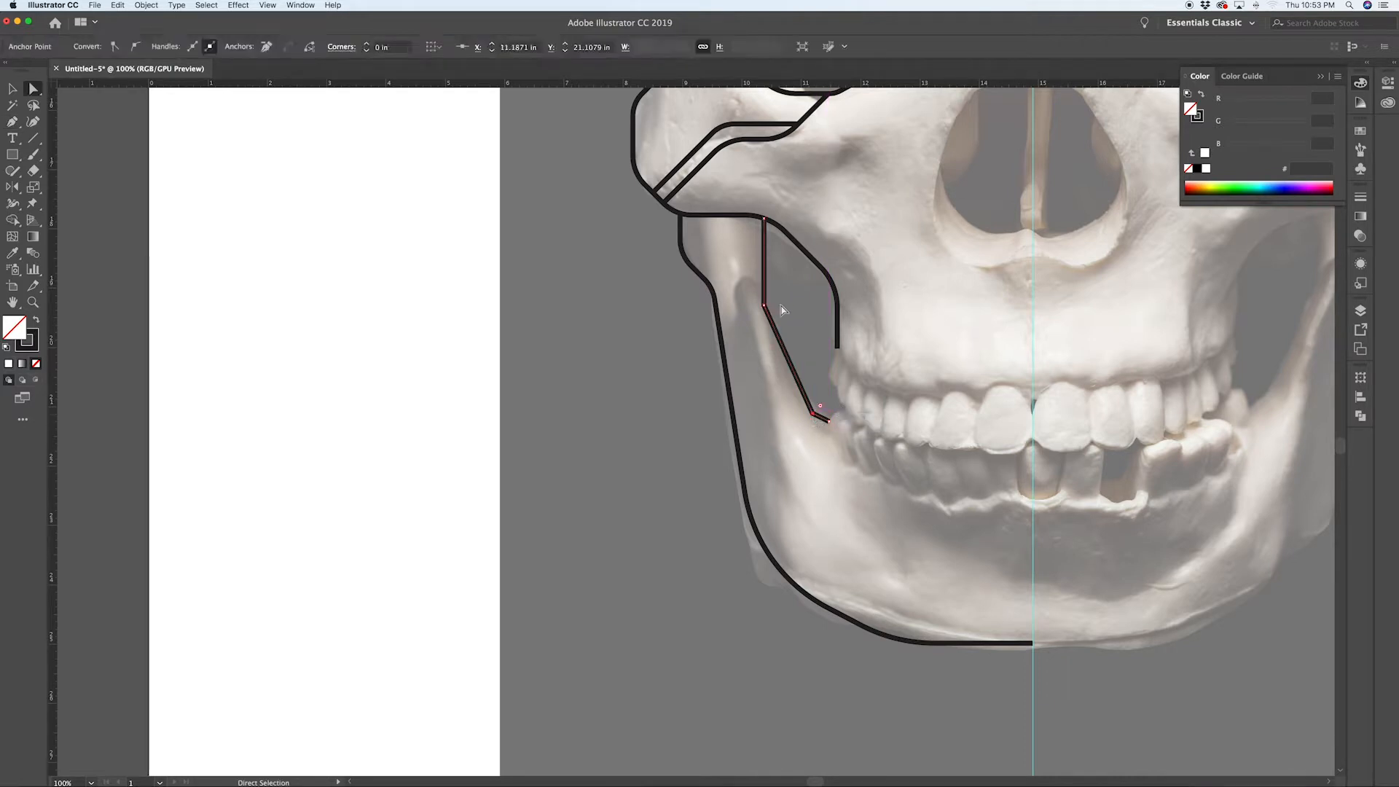
{"action": "left_click", "coordinate": [765, 306], "text": "shift"}
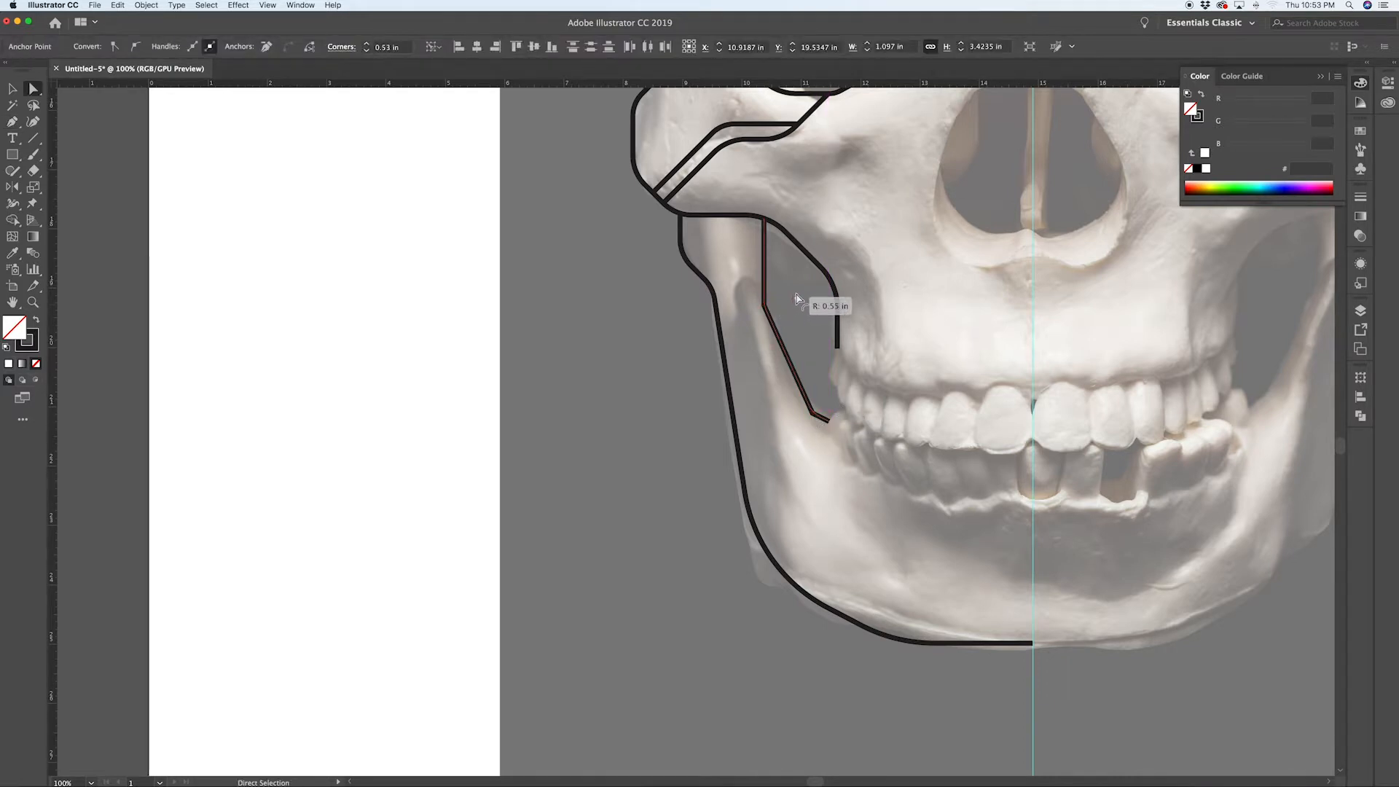
{"action": "left_click", "coordinate": [789, 301]}
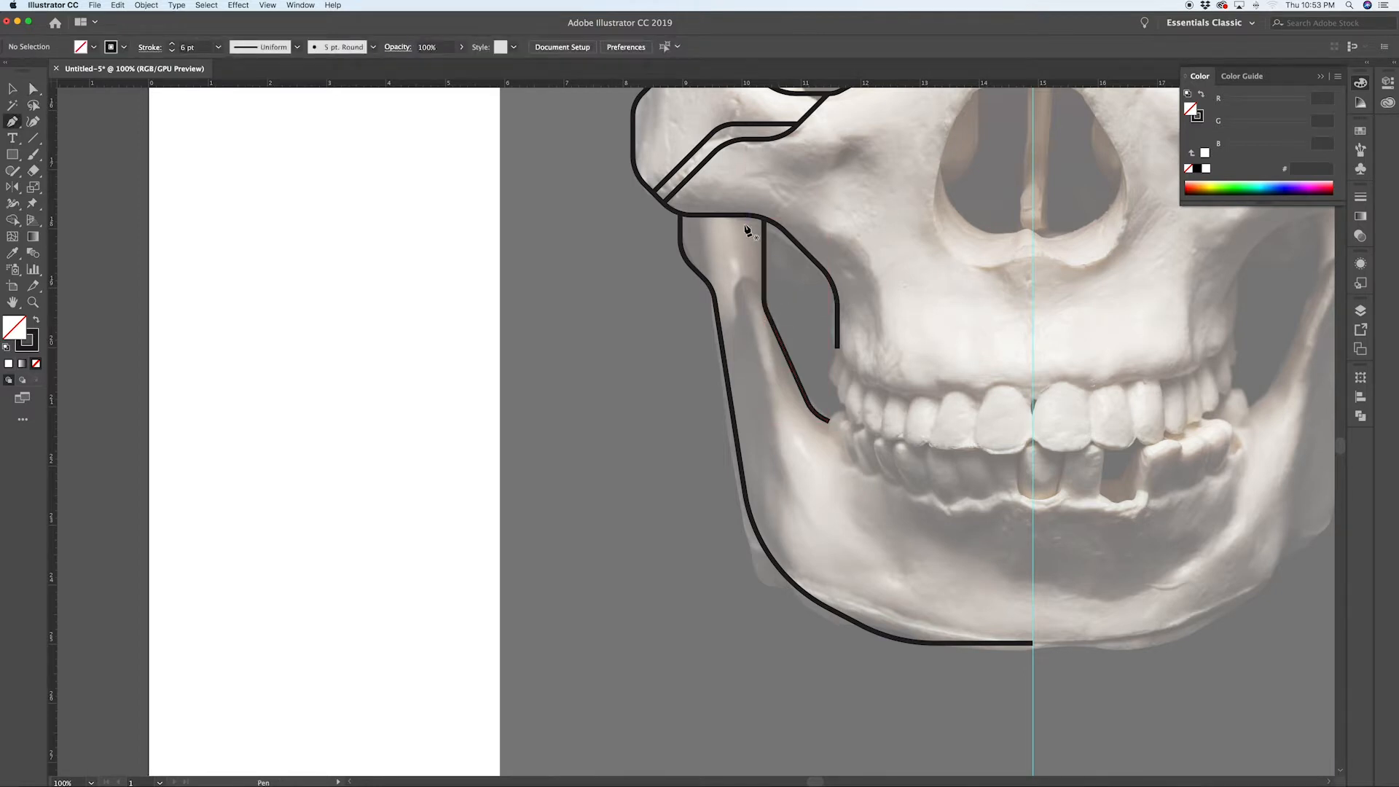
Step: Draw a short stepped Pen line from the jaw outline up and across to the inner jaw line
{"action": "left_click", "coordinate": [722, 336]}
{"action": "left_click_drag", "start_coordinate": [736, 322], "coordinate": [738, 284]}
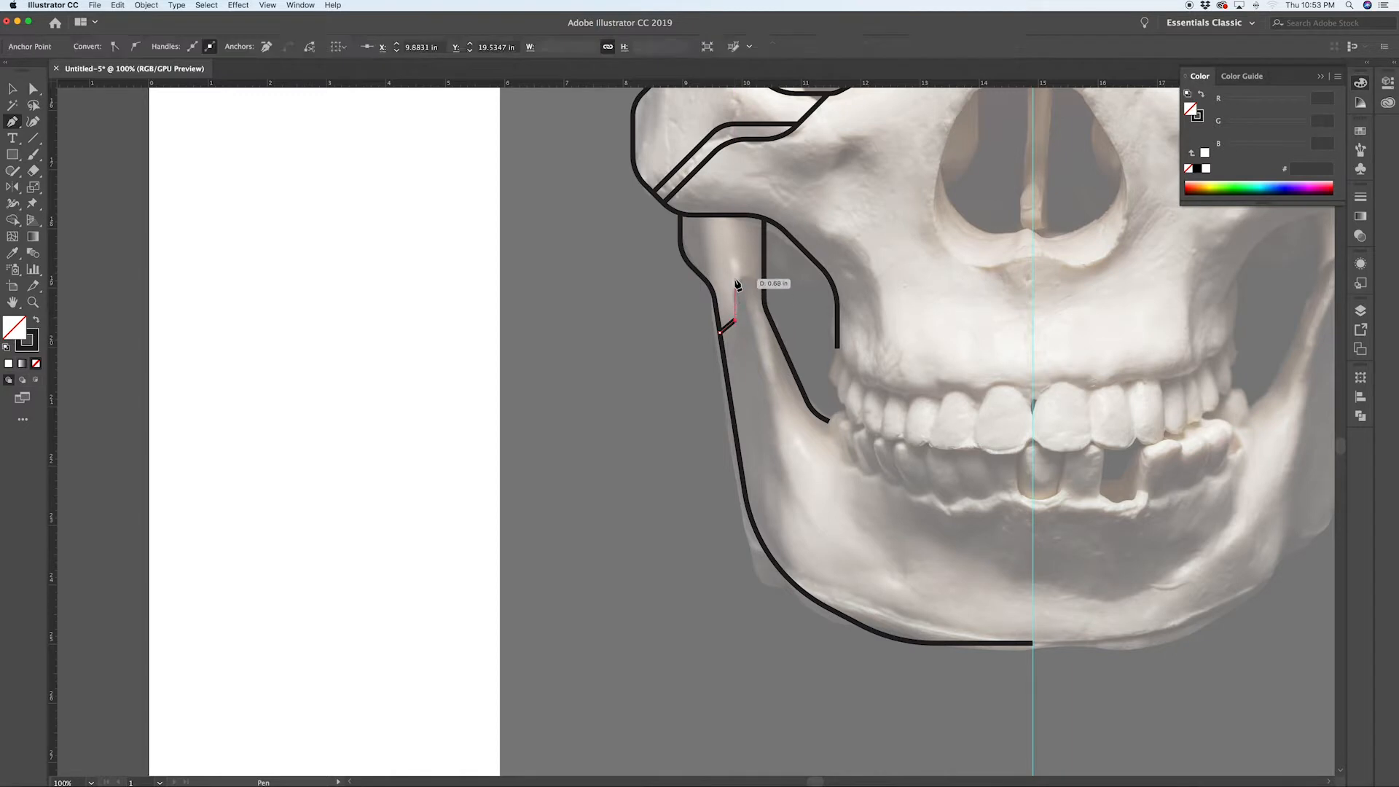
{"action": "left_click", "coordinate": [764, 262], "text": "shift"}
{"action": "key", "text": "super+shift+a"}
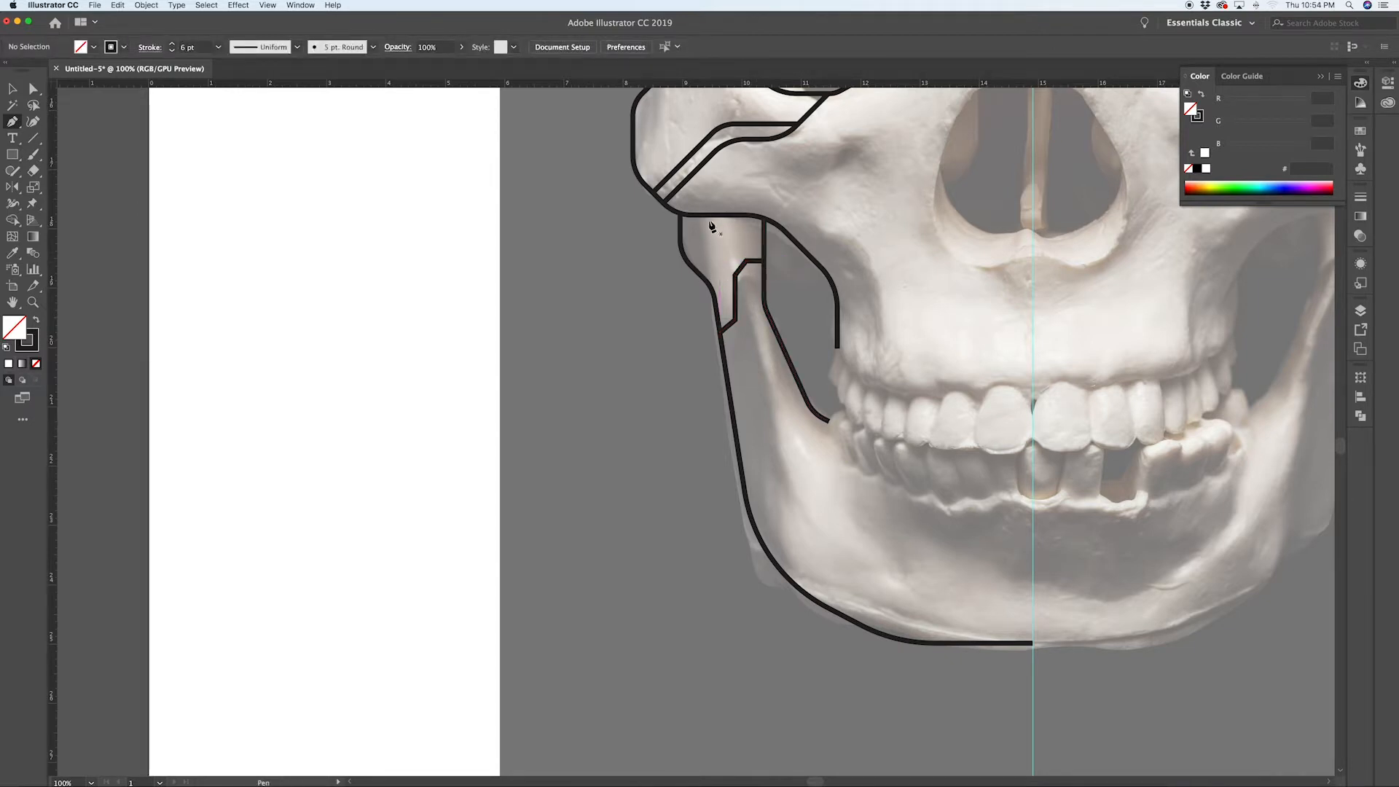
Step: Draw a short vertical Pen line down from the cheek outline inside the jaw
{"action": "left_click", "coordinate": [705, 216]}
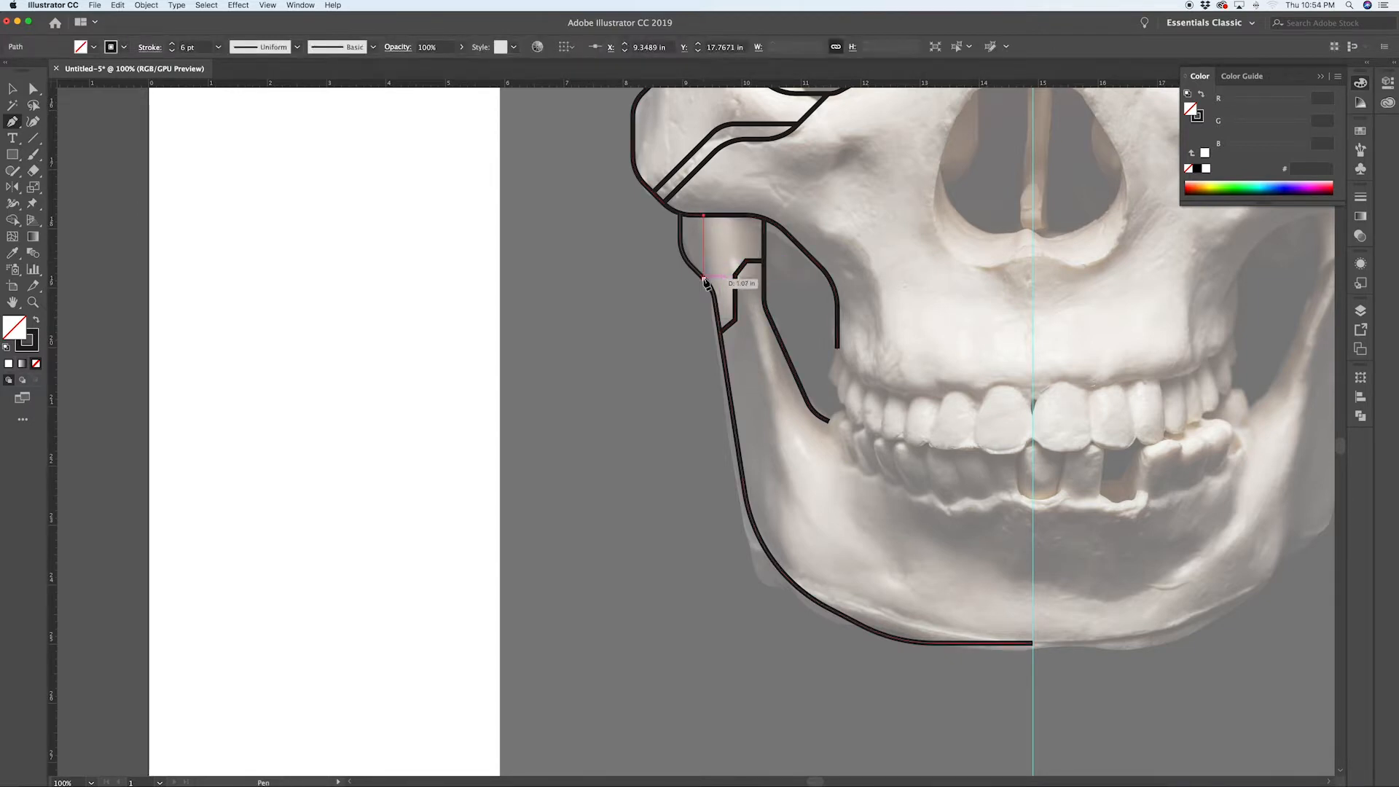
{"action": "left_click", "coordinate": [704, 279], "text": "shift"}
{"action": "key", "text": "super+shift+a"}
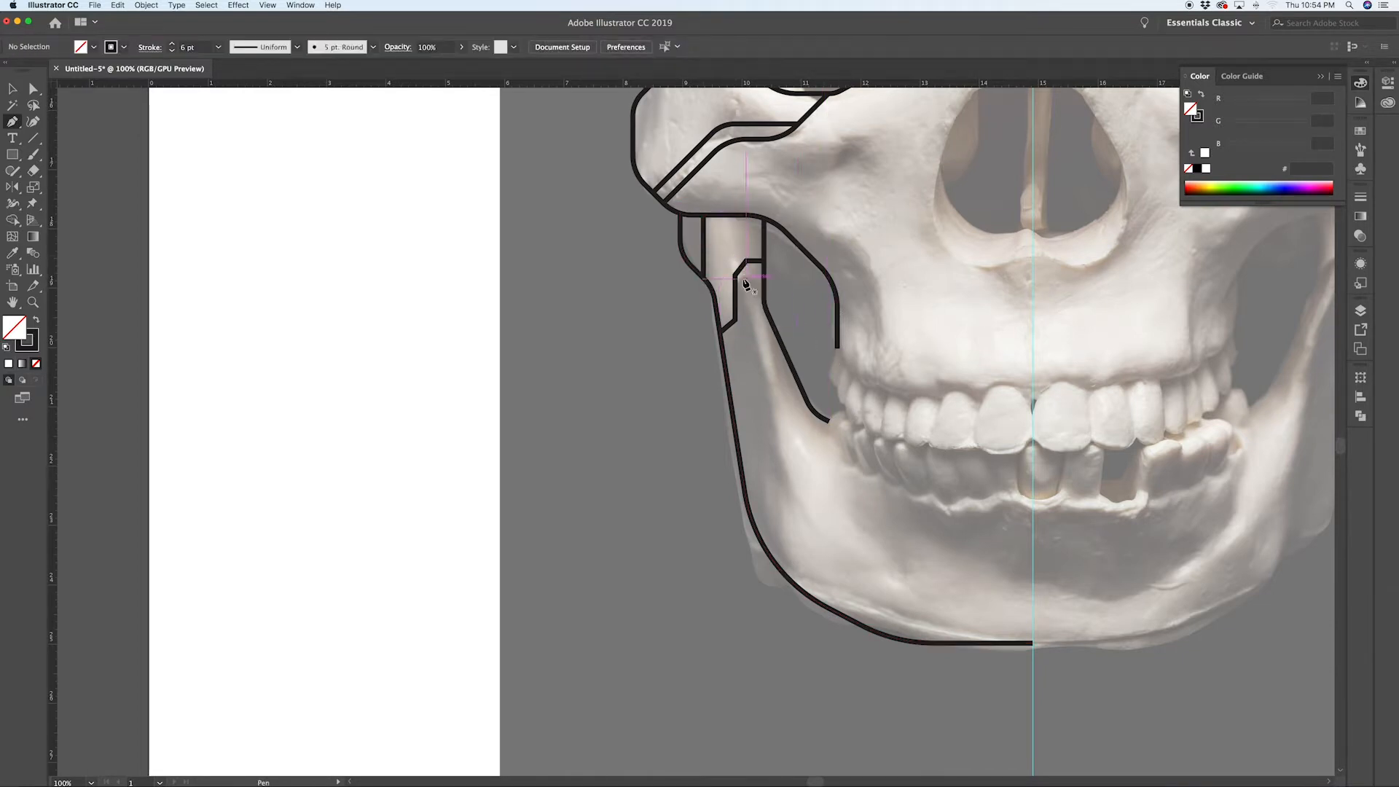
Step: Draw a Pen line from the stepped line's bend down parallel to the jaw outline, rounding its lower bend
{"action": "left_click", "coordinate": [735, 321]}
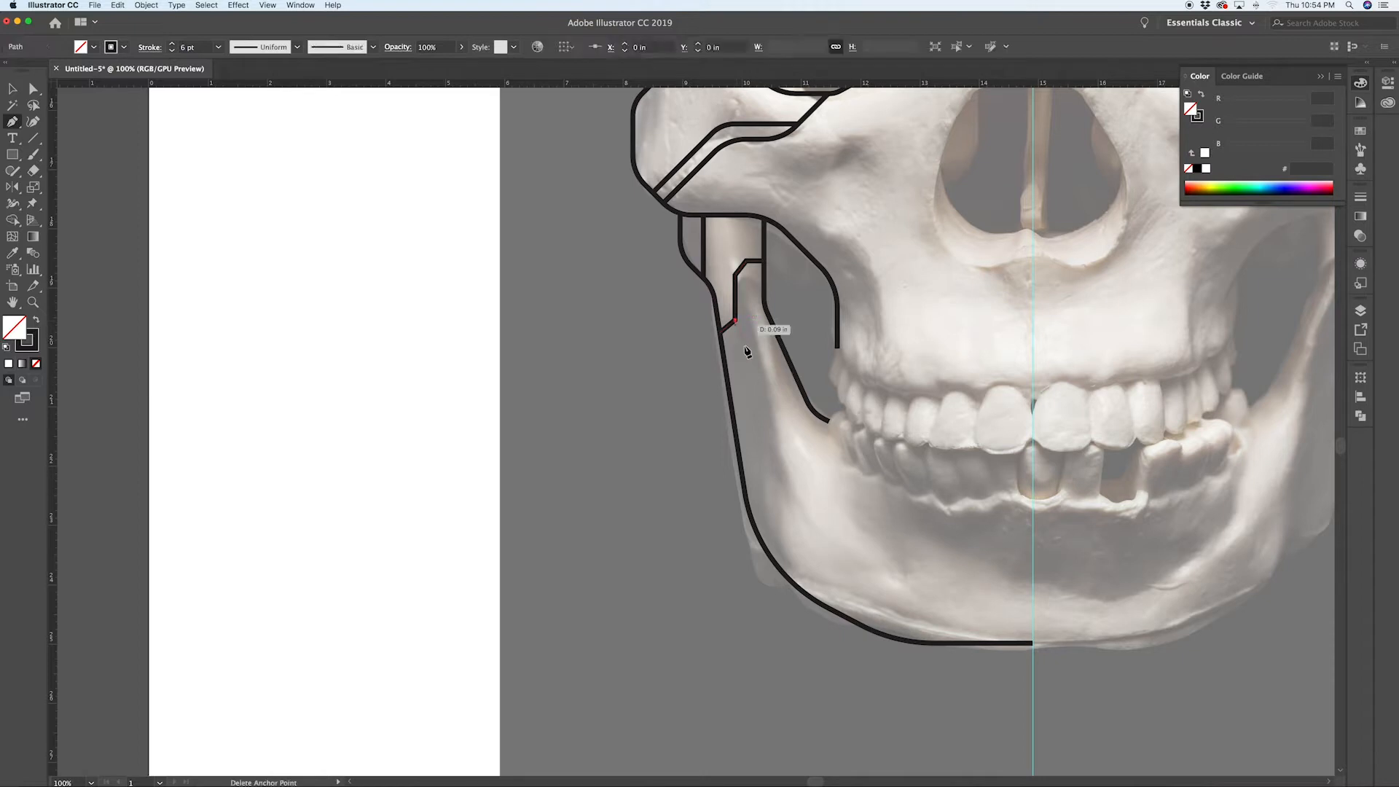
{"action": "left_click", "coordinate": [786, 484]}
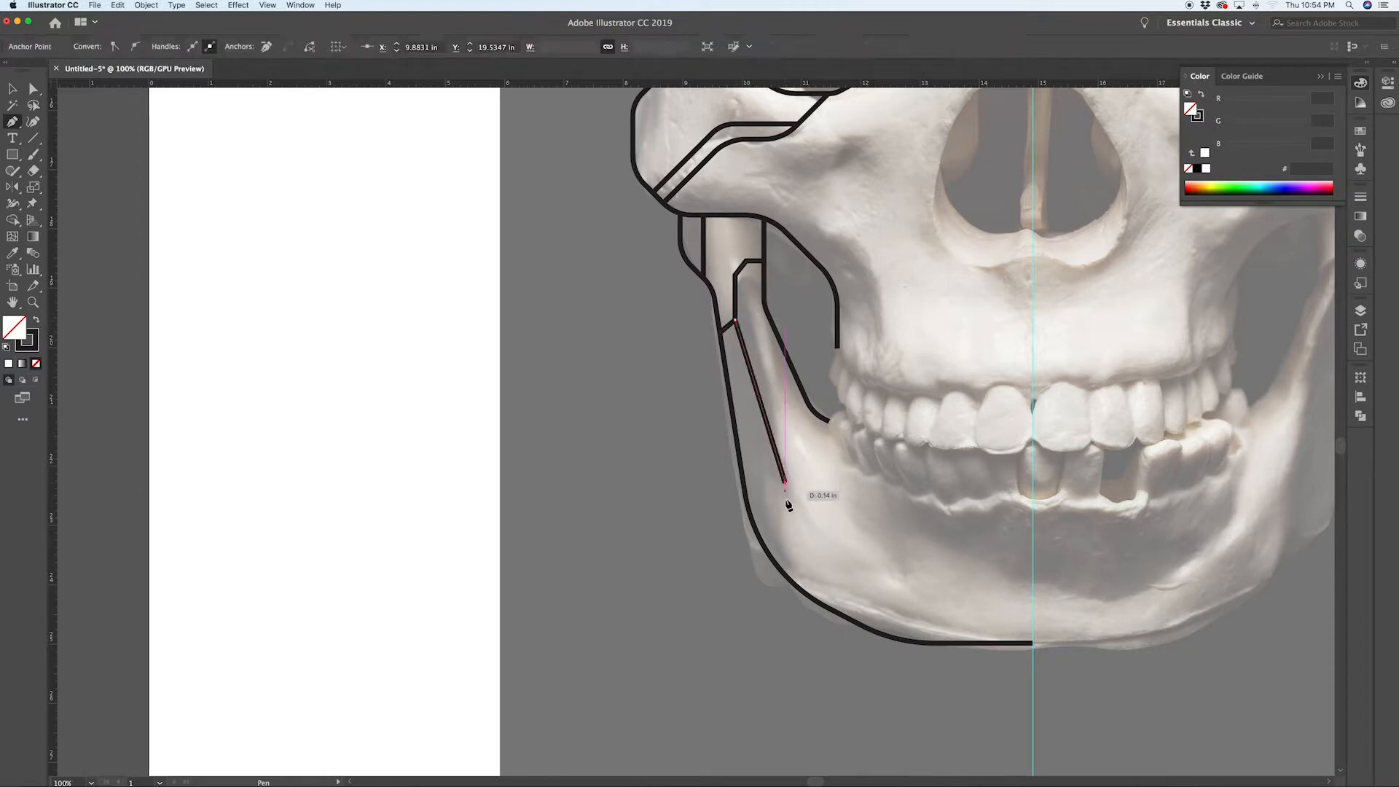
{"action": "left_click", "coordinate": [788, 578]}
{"action": "key", "text": "a"}
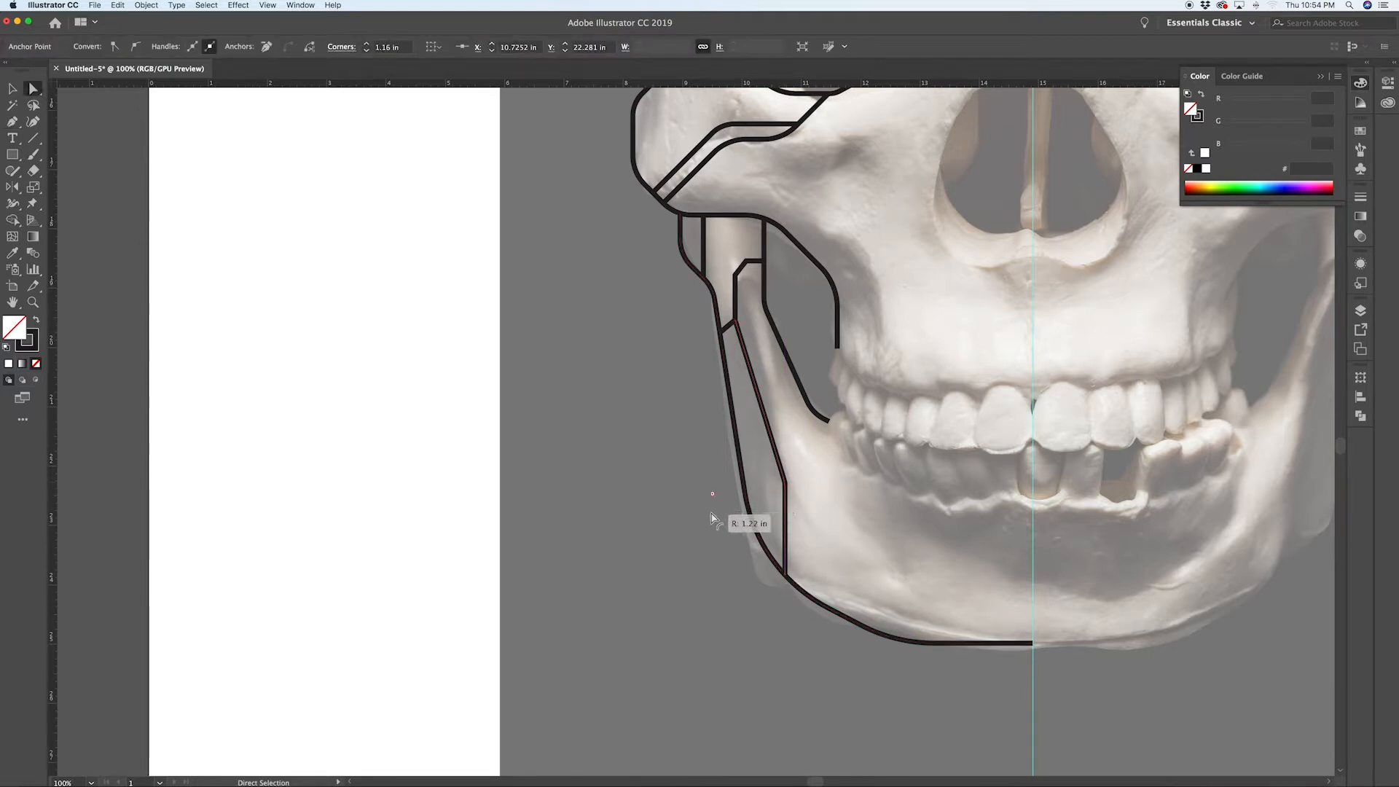
{"action": "left_click", "coordinate": [772, 527]}
Step: Trace the left half of the nasal opening with a Pen line from the midline top, down and back to the midline
{"action": "scroll", "coordinate": [852, 539], "scroll_direction": "right", "scroll_amount": 3}
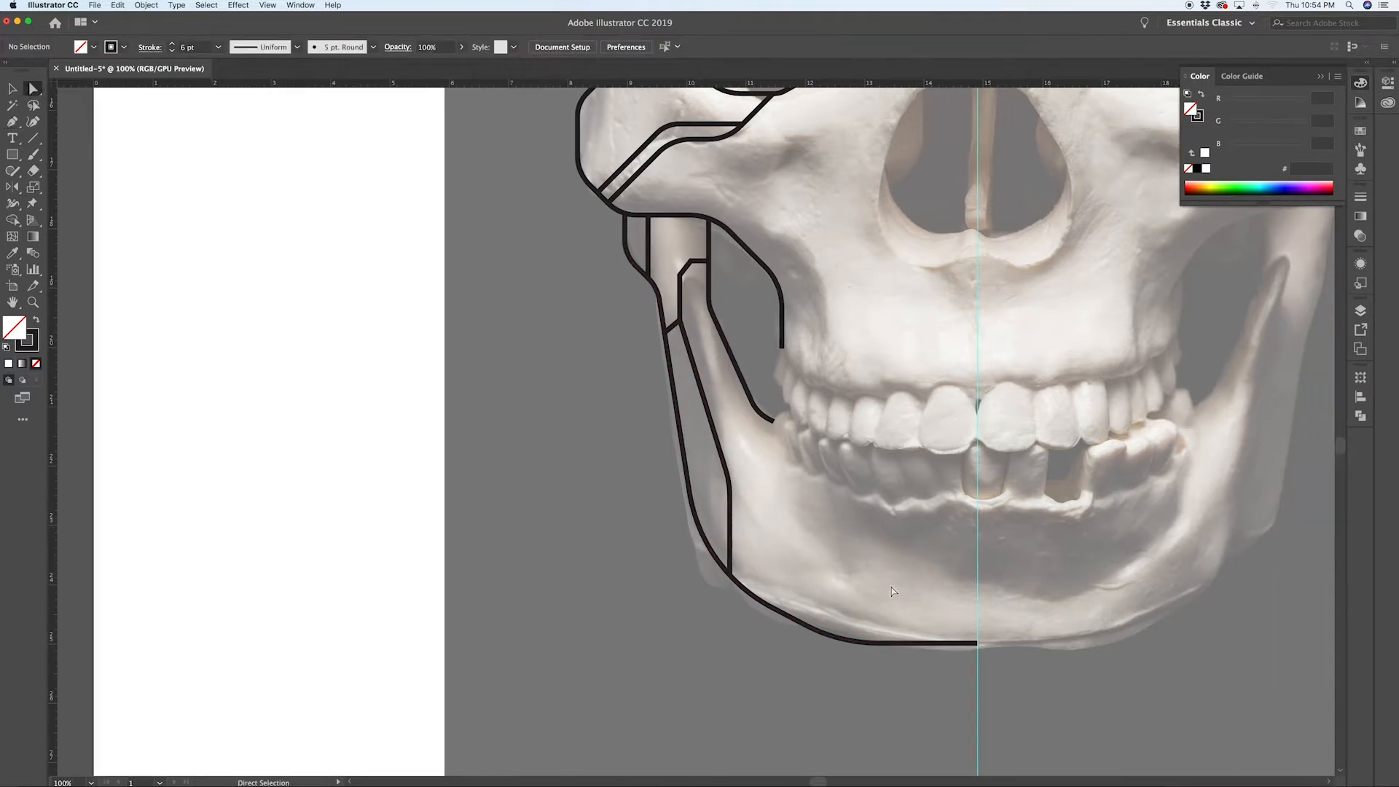
{"action": "scroll", "coordinate": [925, 605], "scroll_direction": "right", "scroll_amount": 3}
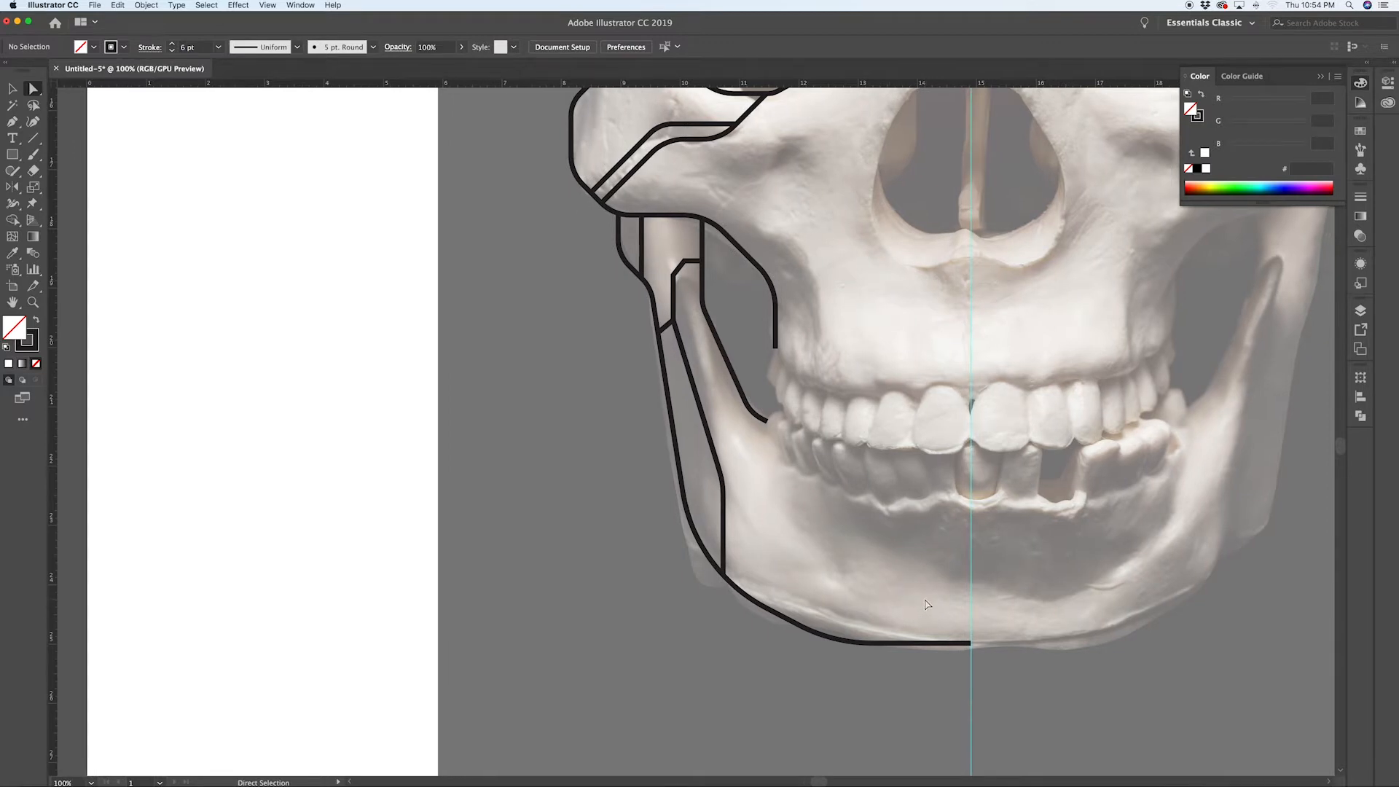
{"action": "scroll", "coordinate": [933, 254], "scroll_direction": "up", "scroll_amount": 10}
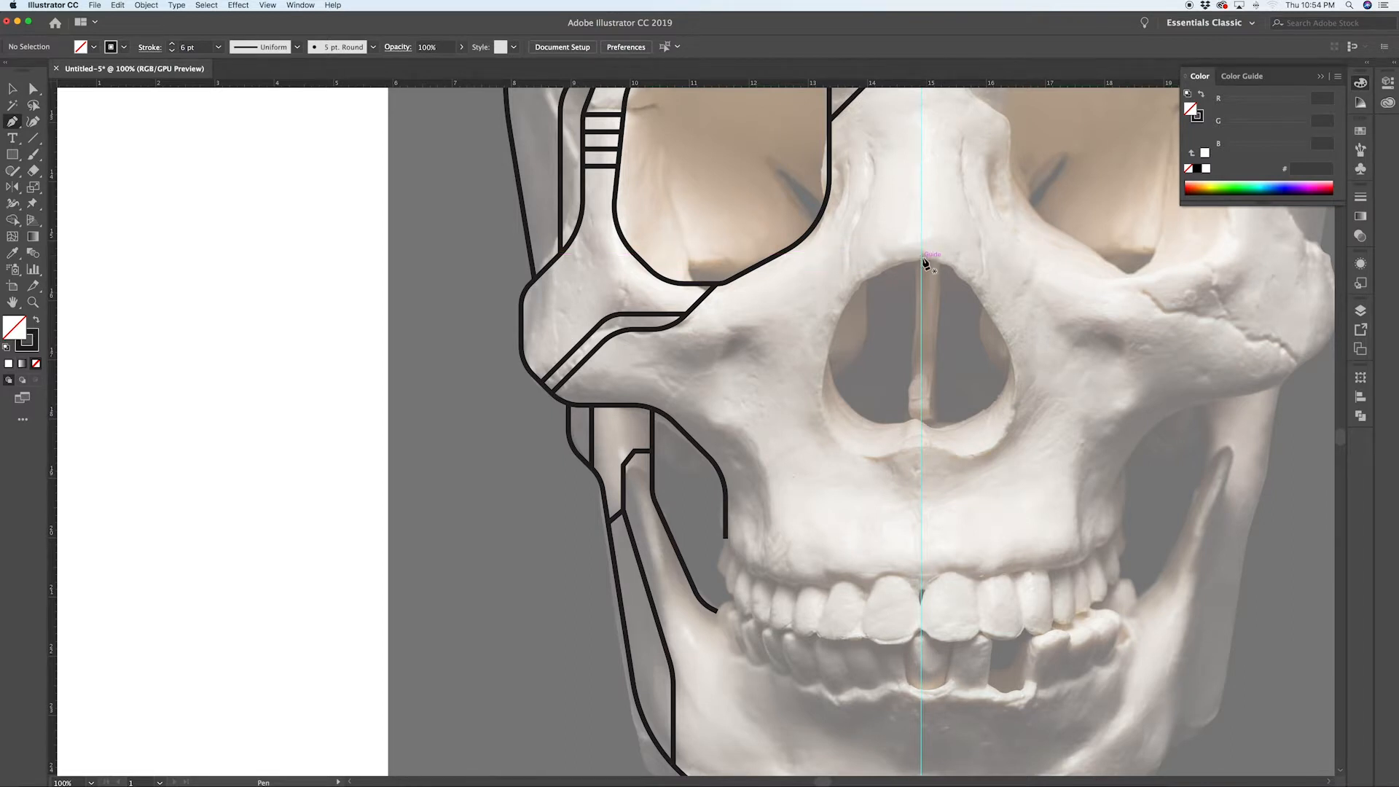
{"action": "left_click", "coordinate": [923, 262]}
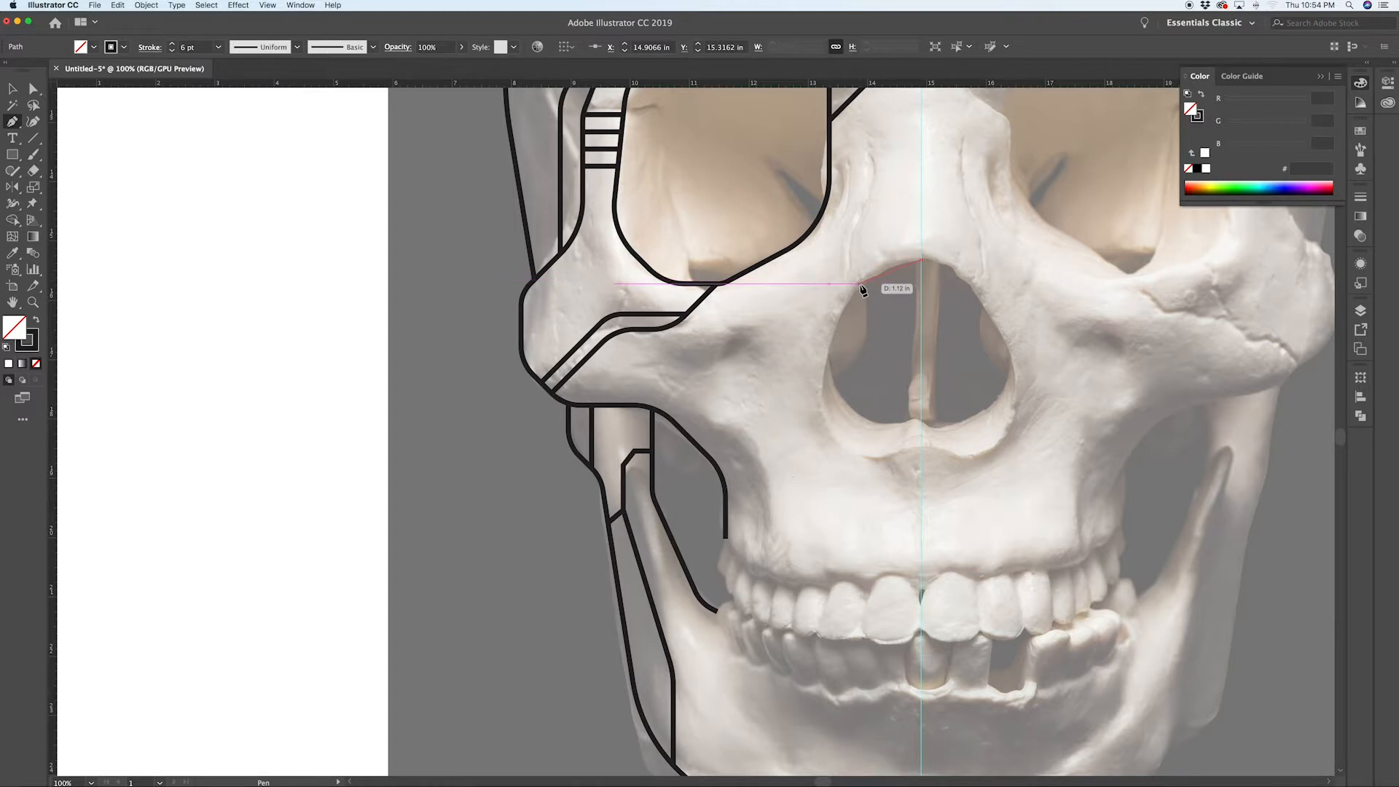
{"action": "left_click", "coordinate": [860, 284]}
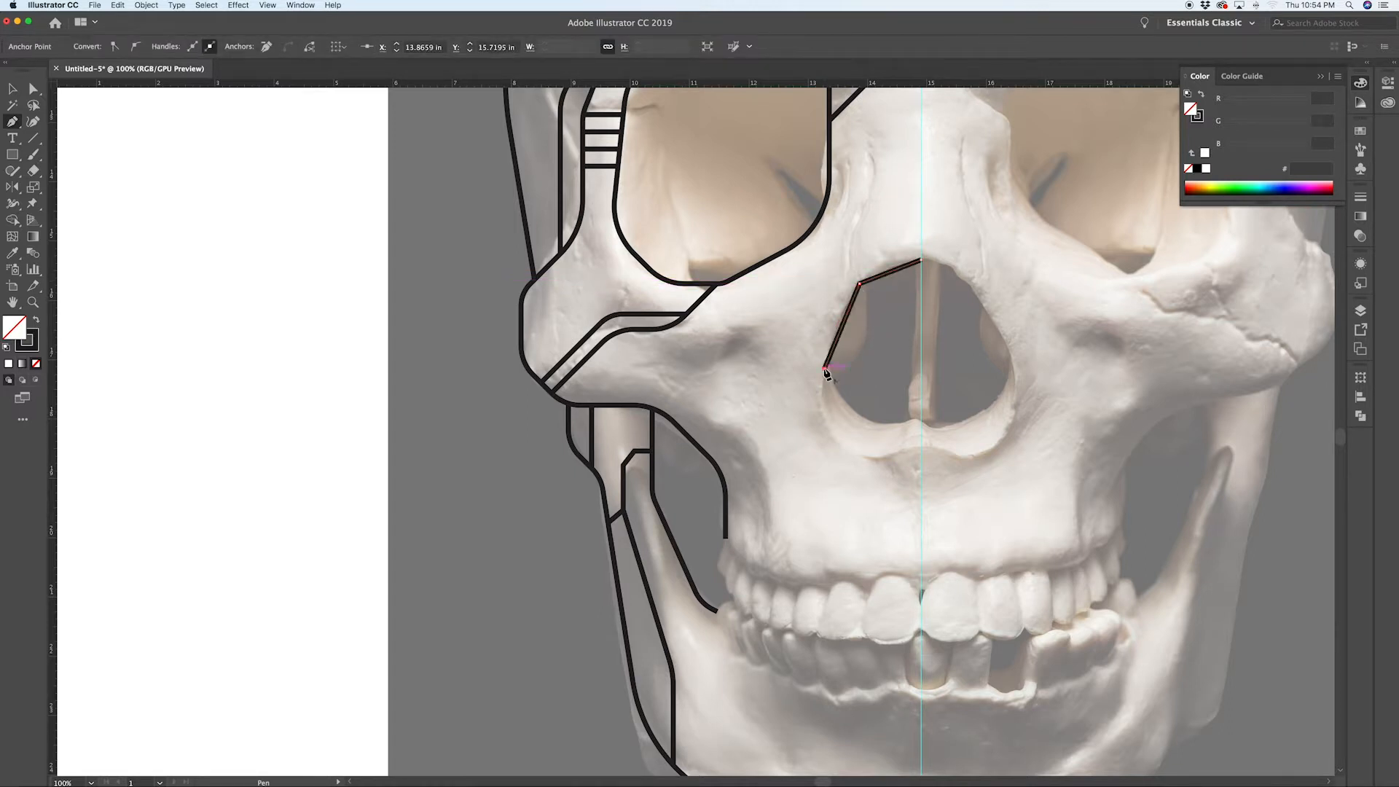
{"action": "left_click", "coordinate": [851, 456]}
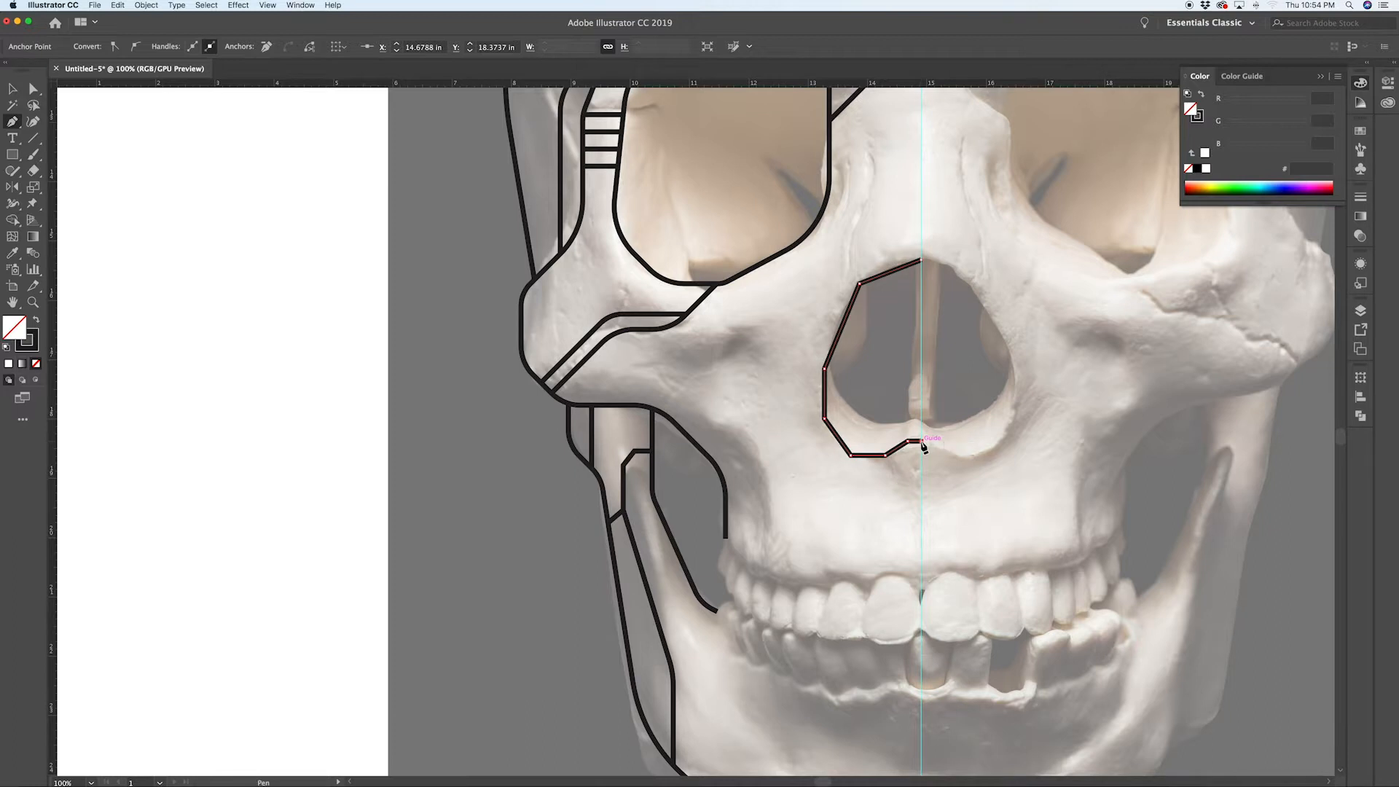
{"action": "left_click", "coordinate": [927, 466], "text": "super"}
Step: Round the corners of the nasal outline with the corner widget
{"action": "key", "text": "a"}
{"action": "left_click", "coordinate": [886, 455]}
{"action": "left_click", "coordinate": [851, 456], "text": "shift"}
{"action": "left_click_drag", "start_coordinate": [855, 448], "coordinate": [866, 429]}
{"action": "left_click_drag", "start_coordinate": [807, 354], "coordinate": [845, 430]}
{"action": "left_click_drag", "start_coordinate": [834, 416], "coordinate": [871, 404]}
{"action": "left_click", "coordinate": [860, 284]}
{"action": "left_click_drag", "start_coordinate": [871, 295], "coordinate": [894, 319]}
Step: Draw a Pen line inside the nasal outline, following its left side
{"action": "key", "text": "p"}
{"action": "left_click", "coordinate": [867, 283]}
{"action": "left_click", "coordinate": [867, 346]}
{"action": "left_click", "coordinate": [843, 369]}
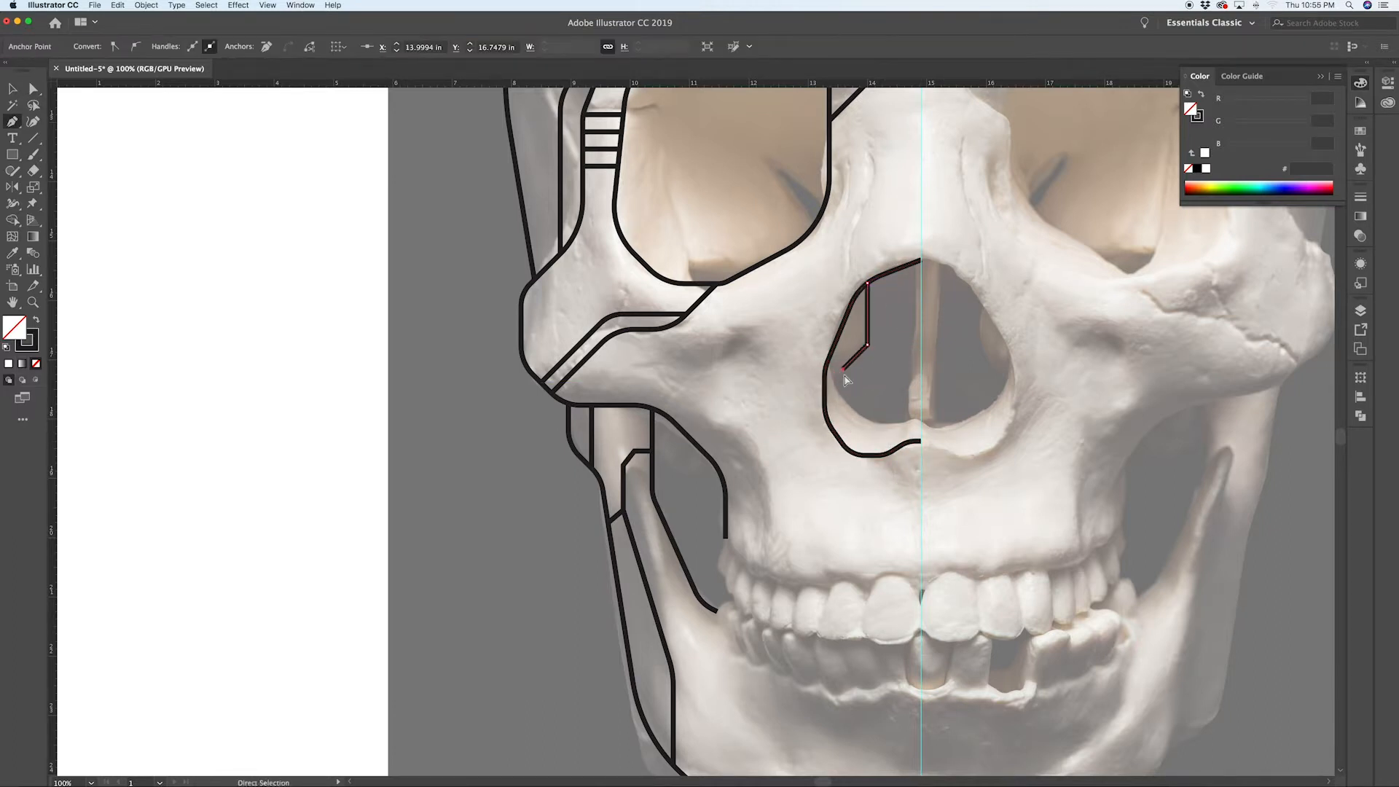
{"action": "left_click", "coordinate": [829, 360]}
{"action": "left_click", "coordinate": [855, 416]}
{"action": "left_click", "coordinate": [921, 419]}
{"action": "key", "text": "a"}
{"action": "left_click_drag", "start_coordinate": [844, 369], "coordinate": [838, 376]}
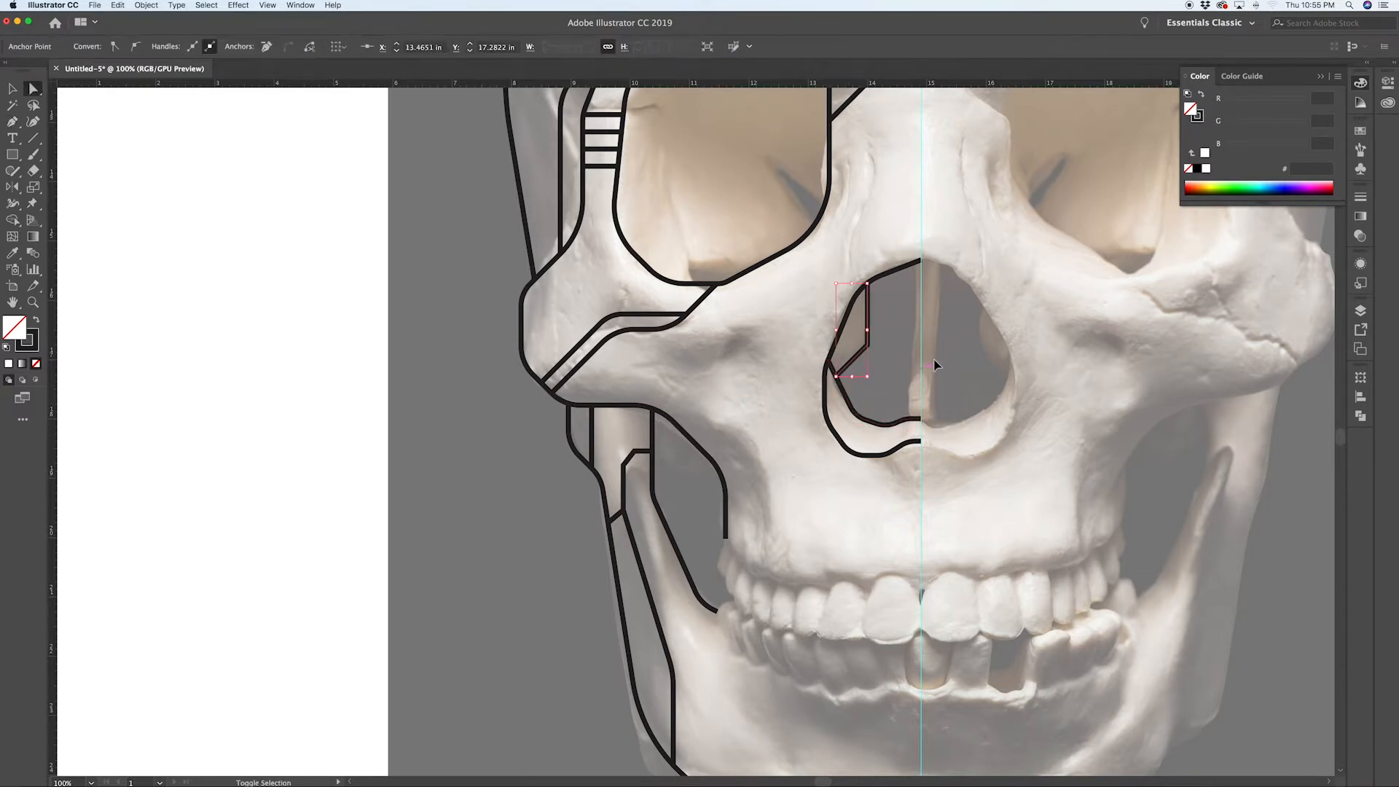
Step: Draw a vertical Pen line inside the nasal opening just left of the midline
{"action": "key", "text": "p"}
{"action": "left_click", "coordinate": [909, 419]}
{"action": "left_click", "coordinate": [908, 267]}
Step: Round the bends of the inner nasal line with the corner widget
{"action": "scroll", "coordinate": [920, 373], "scroll_direction": "up", "scroll_amount": 1}
{"action": "key", "text": "a"}
{"action": "left_click", "coordinate": [842, 334]}
{"action": "left_click_drag", "start_coordinate": [829, 328], "coordinate": [782, 310]}
{"action": "scroll", "coordinate": [780, 315], "scroll_direction": "down", "scroll_amount": 2}
Step: Draw a Pen line from the nasal outline up along the eye socket's inner edge to the midline
{"action": "key", "text": "p"}
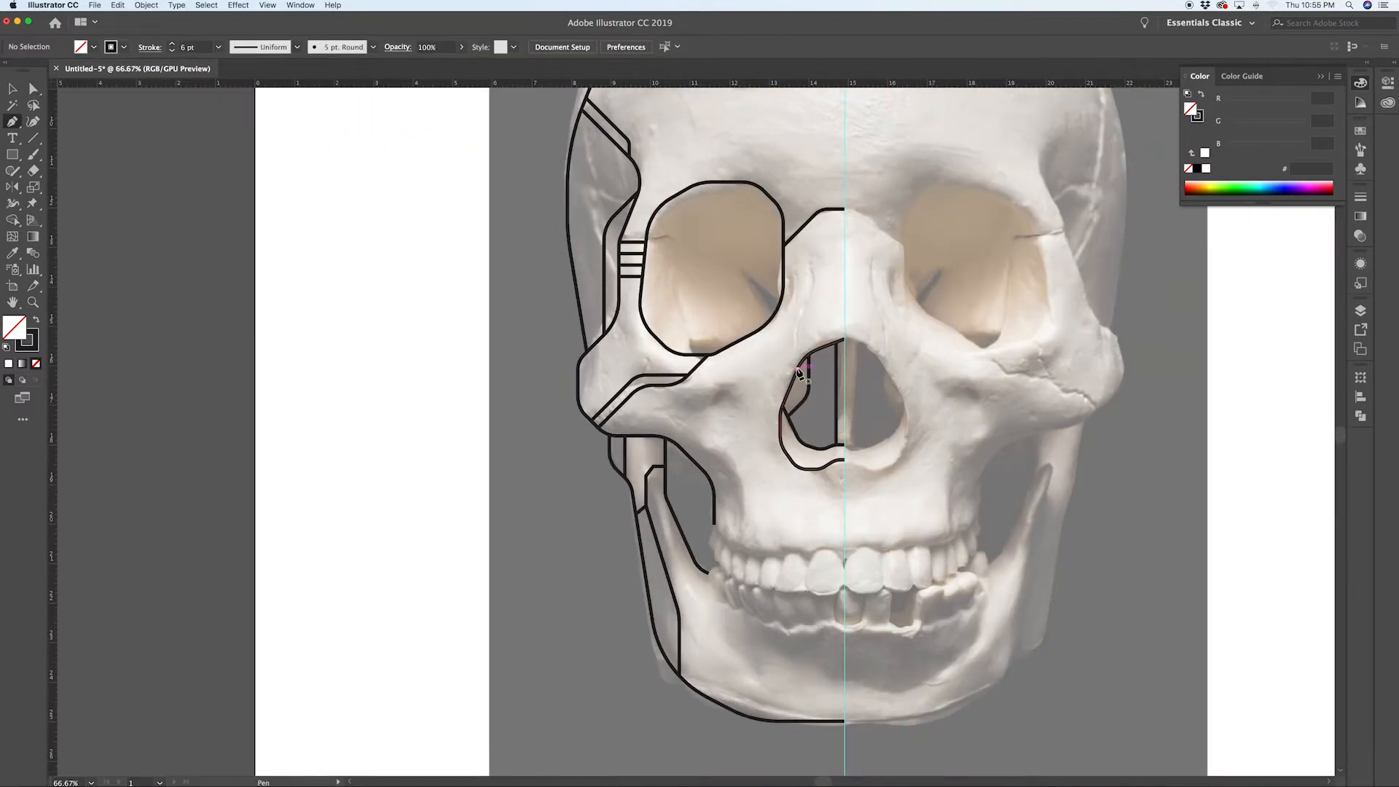
{"action": "left_click", "coordinate": [796, 368]}
{"action": "left_click", "coordinate": [796, 314]}
{"action": "left_click", "coordinate": [811, 281]}
{"action": "left_click", "coordinate": [811, 215]}
Step: Round the bends of the new line beside the eye socket
{"action": "key", "text": "a"}
{"action": "left_click_drag", "start_coordinate": [805, 232], "coordinate": [804, 239]}
{"action": "left_click", "coordinate": [807, 434]}
{"action": "left_click_drag", "start_coordinate": [774, 533], "coordinate": [855, 572]}
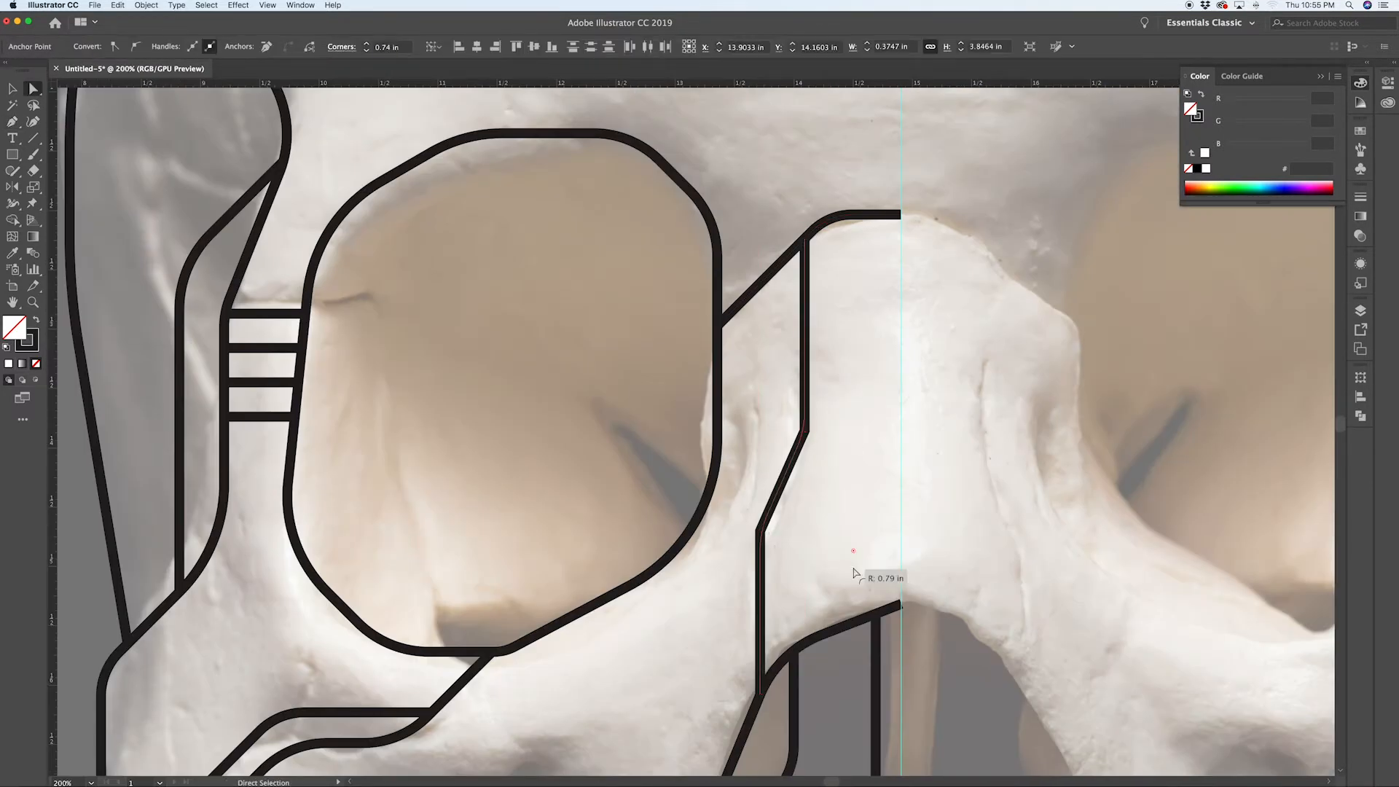
{"action": "left_click", "coordinate": [854, 569]}
Step: Draw a short Pen line from the midline angling down-left beside the nose and round its bend
{"action": "scroll", "coordinate": [793, 490], "scroll_direction": "down", "scroll_amount": 2}
{"action": "key", "text": "p"}
{"action": "left_click", "coordinate": [837, 561]}
{"action": "left_click", "coordinate": [757, 591]}
{"action": "left_click", "coordinate": [757, 615]}
{"action": "key", "text": "a"}
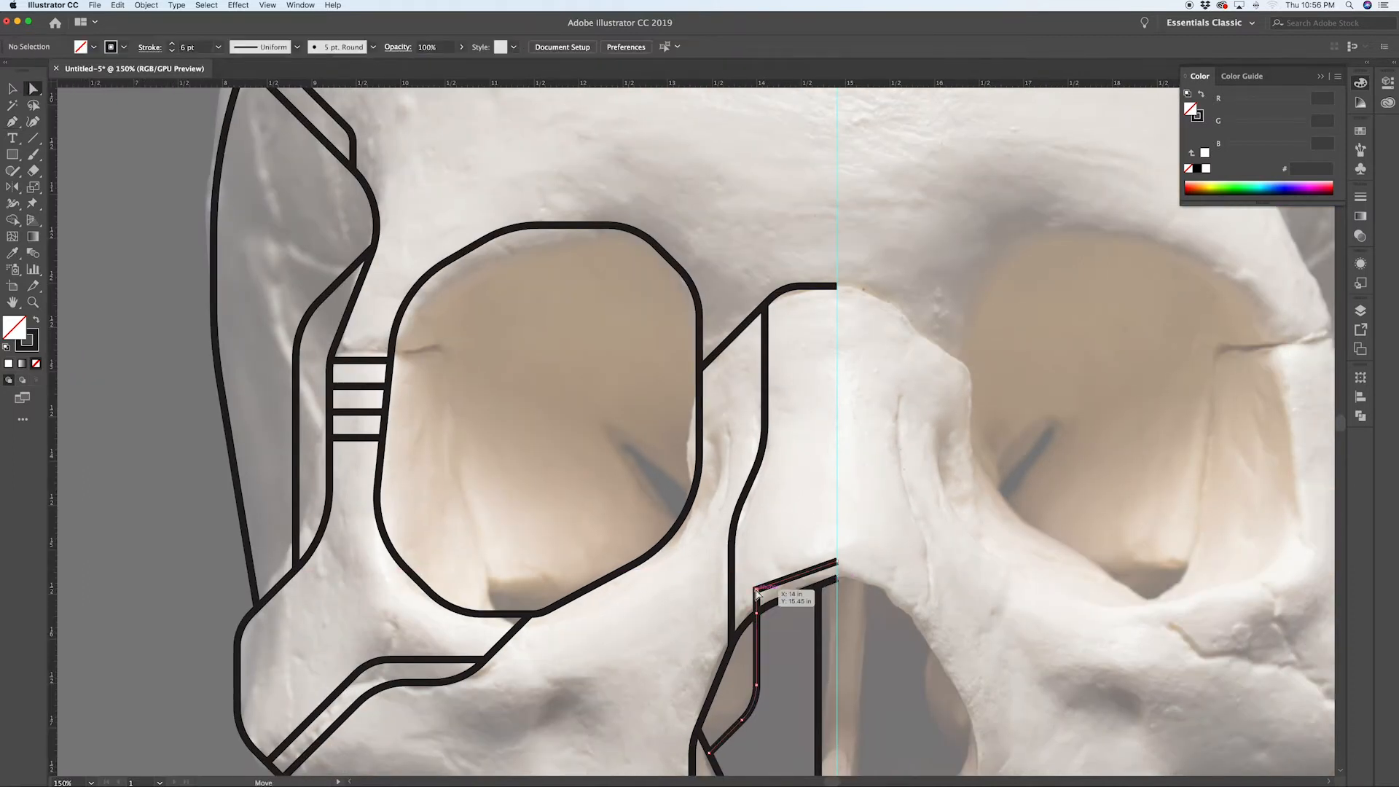
{"action": "left_click_drag", "start_coordinate": [766, 597], "coordinate": [775, 607]}
{"action": "scroll", "coordinate": [882, 560], "scroll_direction": "down", "scroll_amount": 2}
{"action": "scroll", "coordinate": [825, 516], "scroll_direction": "up", "scroll_amount": 2}
Step: Draw a Pen line from beside the eye socket down and diagonally across the cheek toward the cheekbone lines
{"action": "left_click", "coordinate": [792, 405]}
{"action": "left_click", "coordinate": [792, 544]}
{"action": "left_click", "coordinate": [760, 608]}
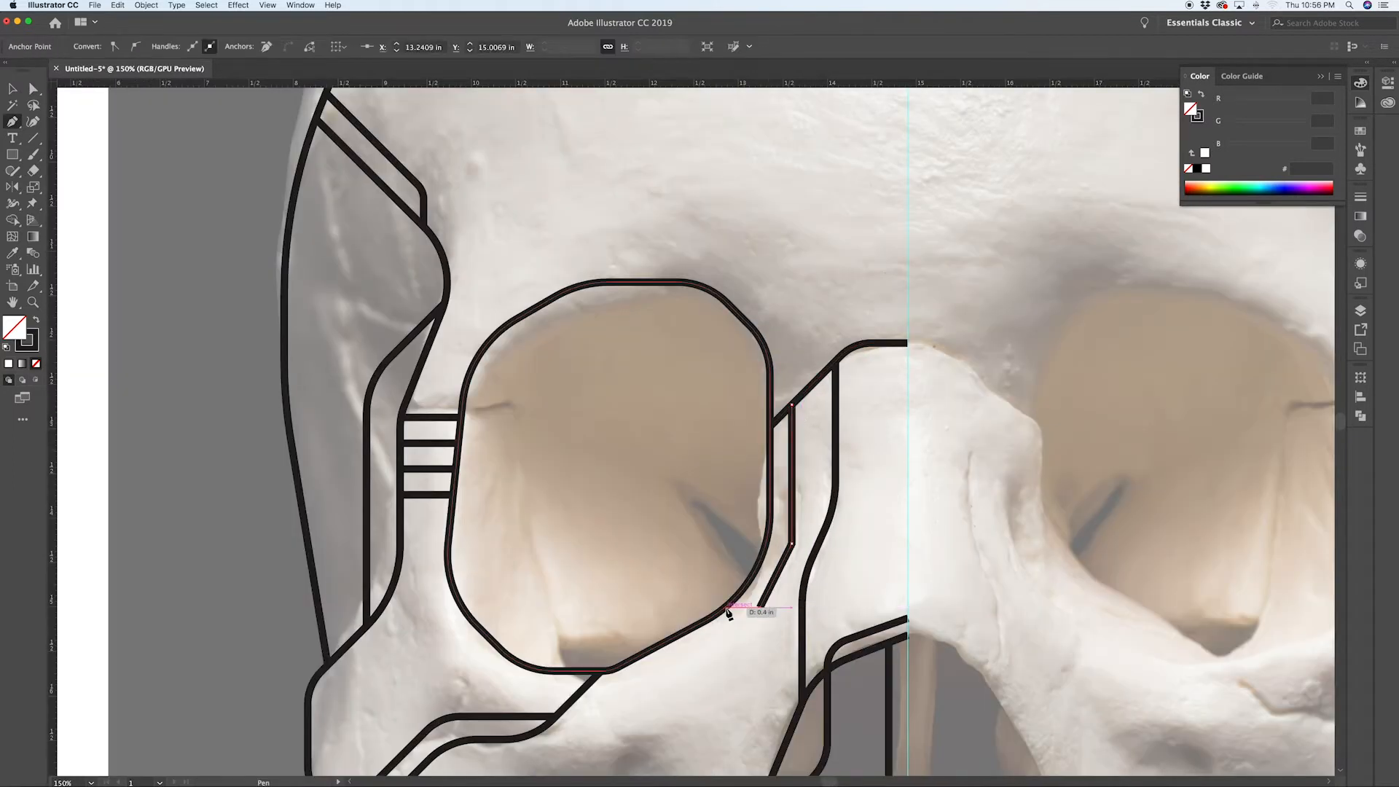
{"action": "scroll", "coordinate": [760, 616], "scroll_direction": "down", "scroll_amount": 3}
{"action": "left_click", "coordinate": [760, 615]}
{"action": "scroll", "coordinate": [760, 616], "scroll_direction": "down", "scroll_amount": 3}
{"action": "left_click", "coordinate": [583, 674]}
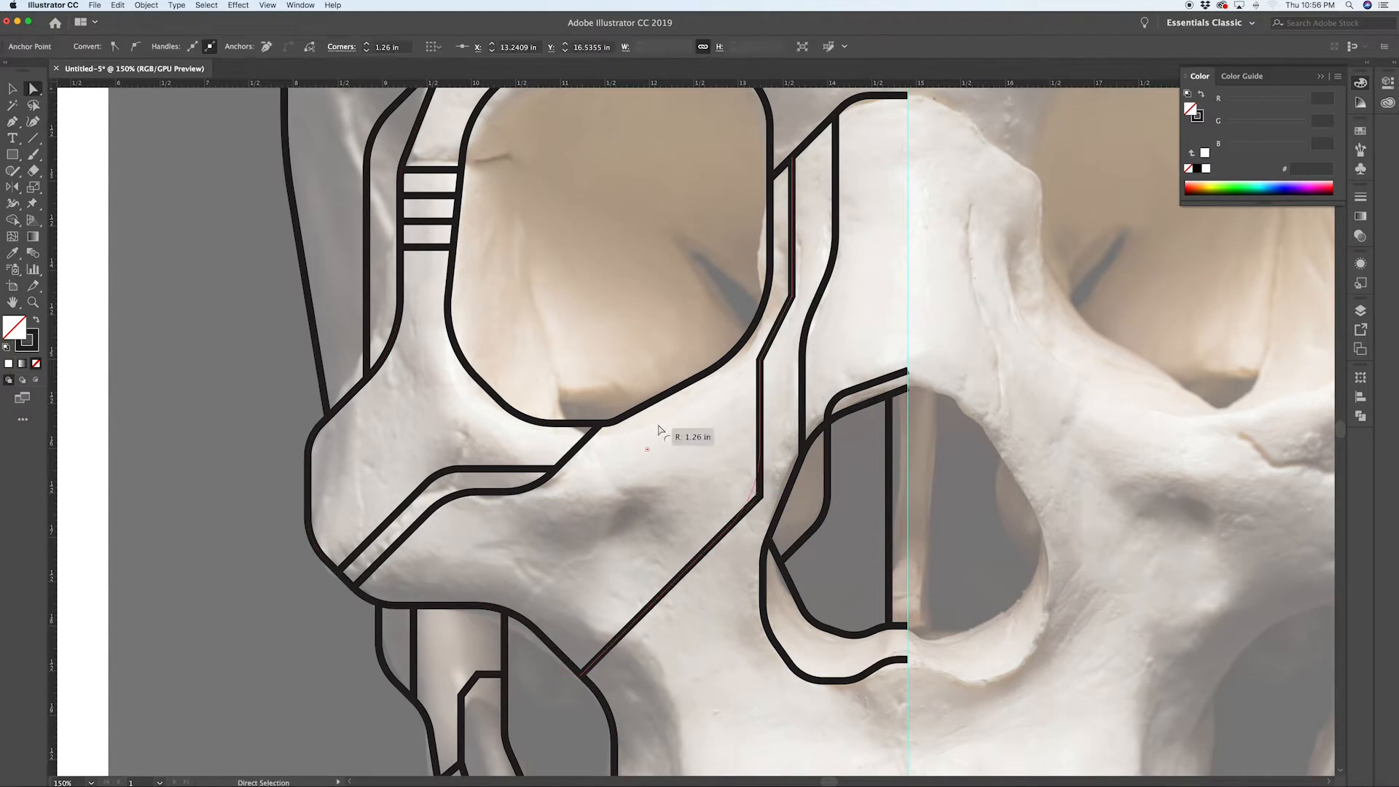
Step: Add diagonal hatch lines between the two lines beside the eye socket, repeating the copy with Transform Again
{"action": "left_click", "coordinate": [803, 304], "text": "super"}
{"action": "scroll", "coordinate": [801, 308], "scroll_direction": "up", "scroll_amount": 2}
{"action": "left_click_drag", "start_coordinate": [815, 287], "coordinate": [815, 319]}
{"action": "key", "text": "super+d"}
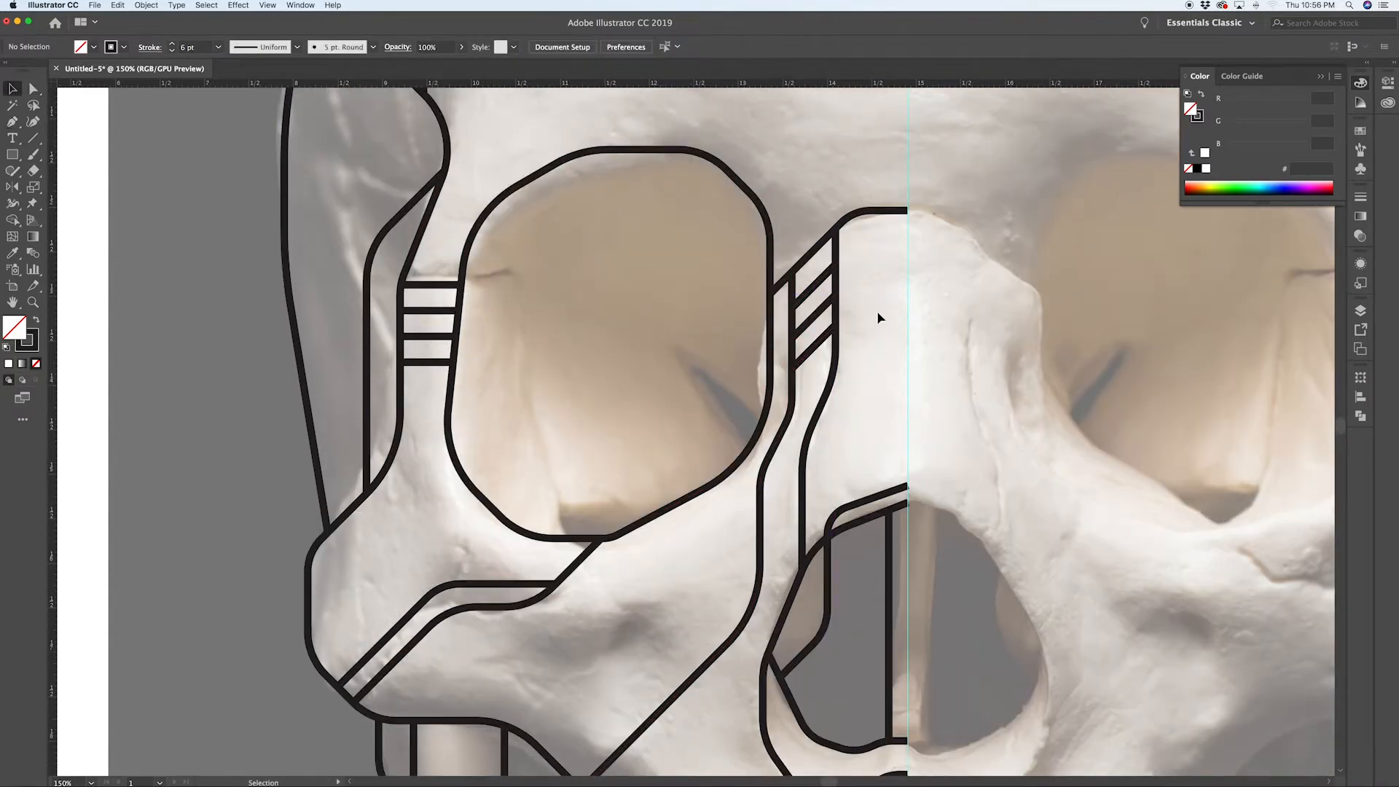
Step: Draw a Pen line across the cheek, angling down toward the upper teeth
{"action": "key", "text": "super+minus"}
{"action": "mouse_move", "coordinate": [598, 574]}
{"action": "left_mouse_down"}
{"action": "mouse_move", "coordinate": [755, 503]}
{"action": "mouse_move", "coordinate": [718, 565]}
{"action": "left_mouse_up"}
{"action": "key", "text": "p"}
{"action": "left_click", "coordinate": [646, 519]}
{"action": "left_click", "coordinate": [739, 520]}
{"action": "left_click", "coordinate": [842, 623]}
{"action": "left_click", "coordinate": [843, 702]}
Step: Draw a small circle on the cheek with the Ellipse tool
{"action": "key", "text": "a"}
{"action": "key", "text": "l"}
{"action": "left_click_drag", "start_coordinate": [808, 499], "coordinate": [833, 499]}
Step: Connect the circle to the nasal outline and the eye socket with short Pen lines
{"action": "key", "text": "p"}
{"action": "left_click", "coordinate": [833, 499]}
{"action": "left_click", "coordinate": [848, 499], "text": "shift"}
{"action": "left_click", "coordinate": [868, 499], "text": "shift"}
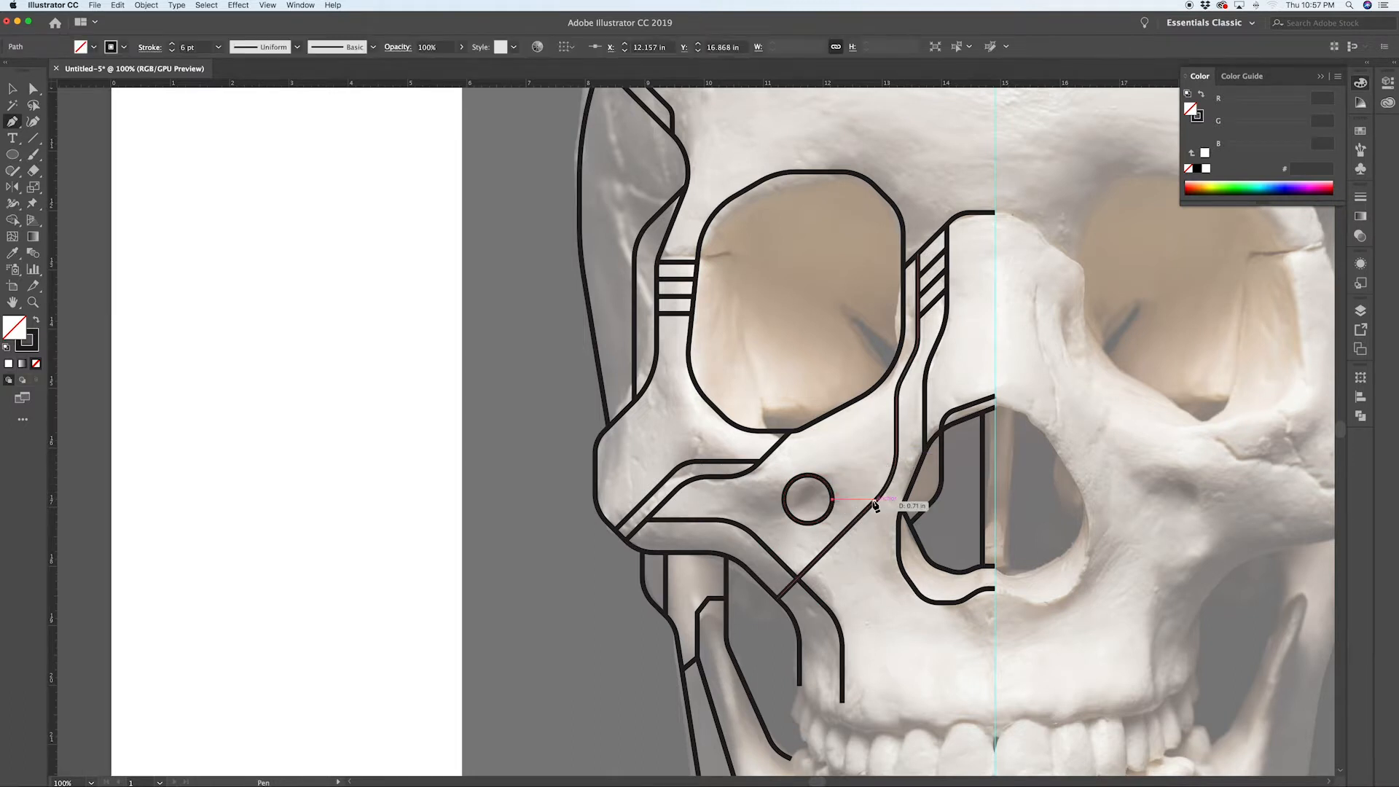
{"action": "left_click", "coordinate": [837, 428], "text": "super"}
{"action": "key", "text": "a"}
Step: Draw a Pen line across the brow above the eye socket, bending down toward the nose, and round its bend
{"action": "scroll", "coordinate": [876, 500], "scroll_direction": "up", "scroll_amount": 3}
{"action": "scroll", "coordinate": [866, 503], "scroll_direction": "down", "scroll_amount": 5}
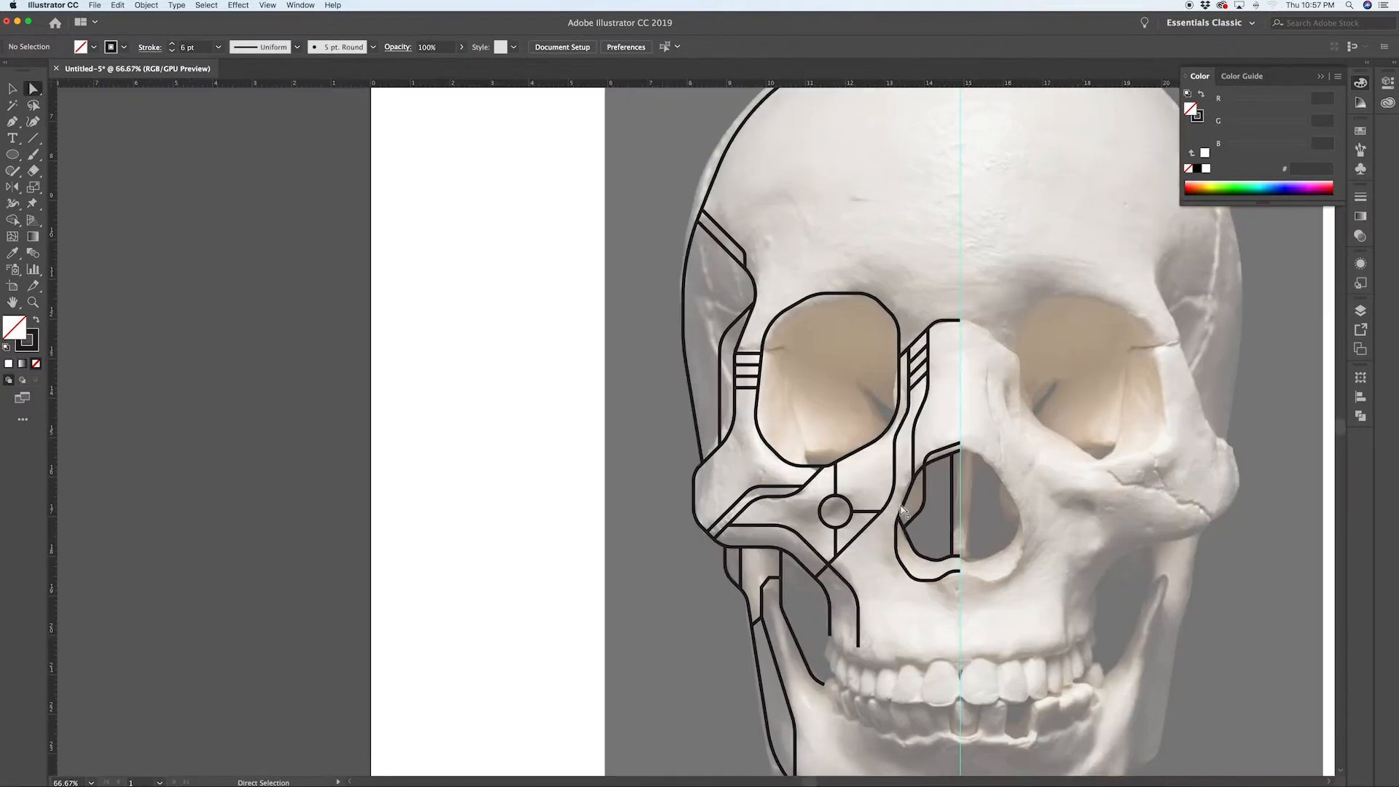
{"action": "scroll", "coordinate": [836, 292], "scroll_direction": "up", "scroll_amount": 2}
{"action": "key", "text": "p"}
{"action": "left_click", "coordinate": [527, 334]}
{"action": "left_click", "coordinate": [729, 333], "text": "shift"}
{"action": "left_click", "coordinate": [772, 376], "text": "shift"}
{"action": "left_click", "coordinate": [773, 412], "text": "shift"}
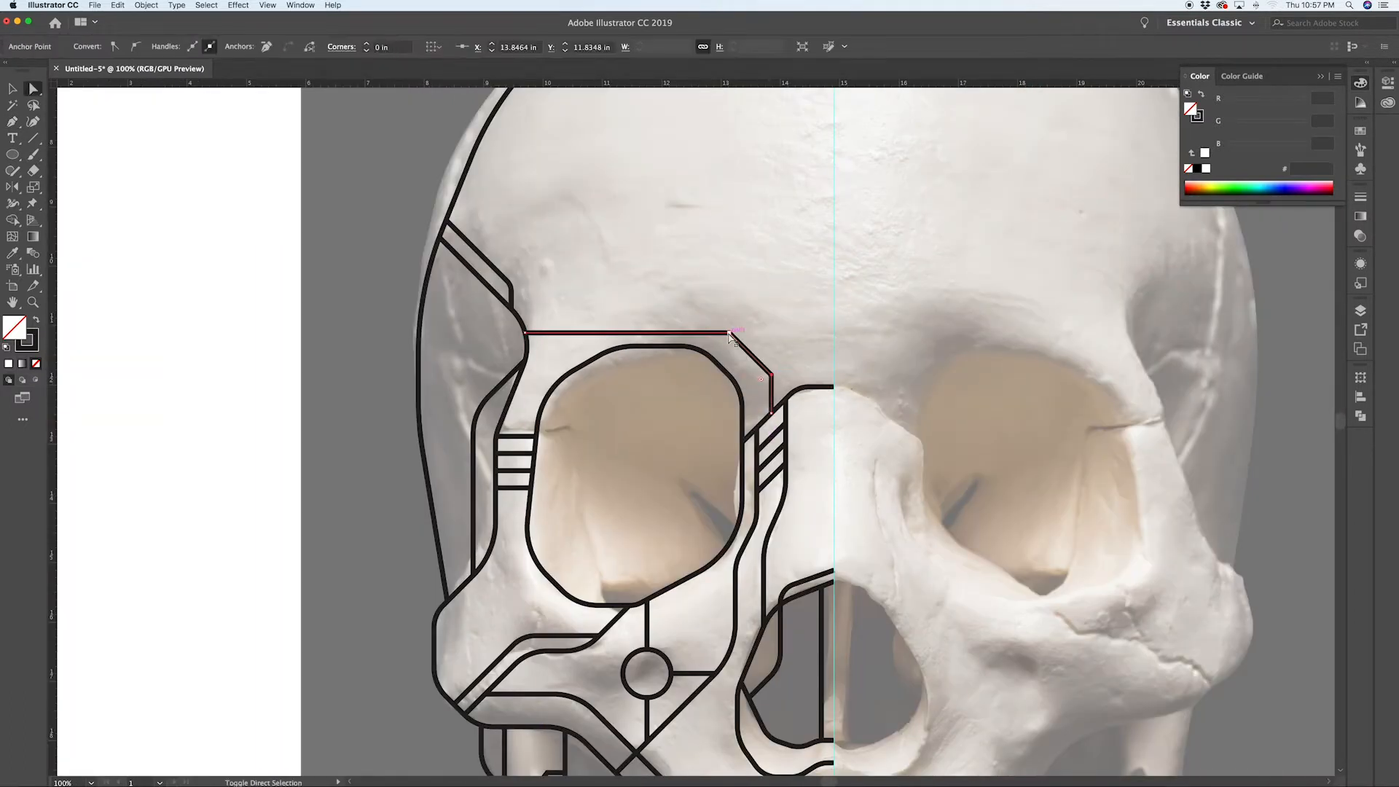
{"action": "left_click_drag", "start_coordinate": [724, 344], "coordinate": [713, 370]}
Step: Draw a short Pen line from beside the eye socket up to the midline, rounding its bend
{"action": "key", "text": "p"}
{"action": "left_click", "coordinate": [764, 370]}
{"action": "left_click", "coordinate": [793, 340], "text": "shift"}
{"action": "left_click", "coordinate": [834, 341], "text": "shift"}
{"action": "left_click_drag", "start_coordinate": [797, 350], "coordinate": [803, 366]}
{"action": "left_click", "coordinate": [824, 314], "text": "super"}
Step: Draw an angled Pen line from the skull outline down to the brow line and duplicate it twice to the right
{"action": "scroll", "coordinate": [831, 337], "scroll_direction": "up", "scroll_amount": 3}
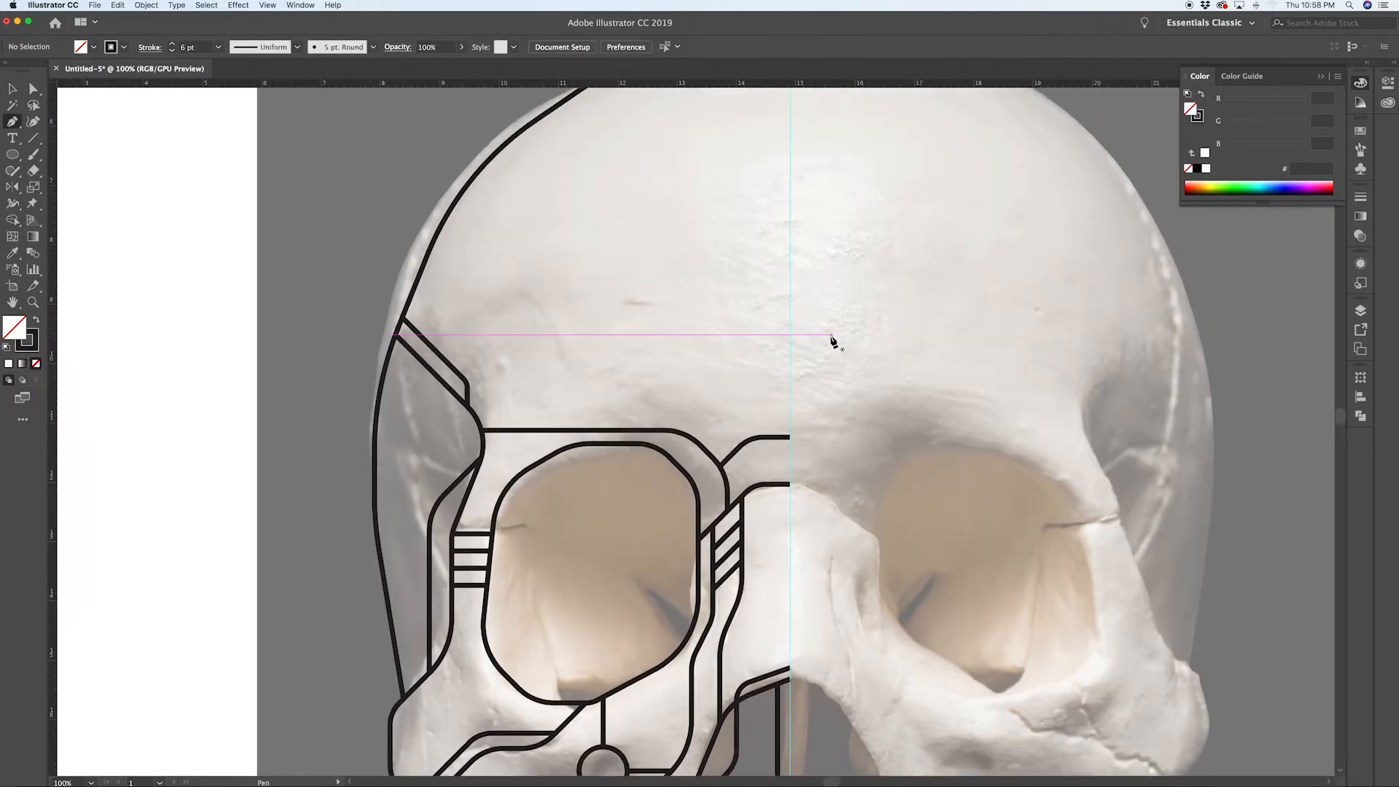
{"action": "scroll", "coordinate": [831, 338], "scroll_direction": "down", "scroll_amount": 2}
{"action": "left_click", "coordinate": [629, 219]}
{"action": "left_click", "coordinate": [701, 291], "text": "shift"}
{"action": "left_click", "coordinate": [701, 419], "text": "shift"}
{"action": "key", "text": "v"}
{"action": "left_click_drag", "start_coordinate": [701, 304], "coordinate": [725, 283]}
{"action": "key", "text": "super+d"}
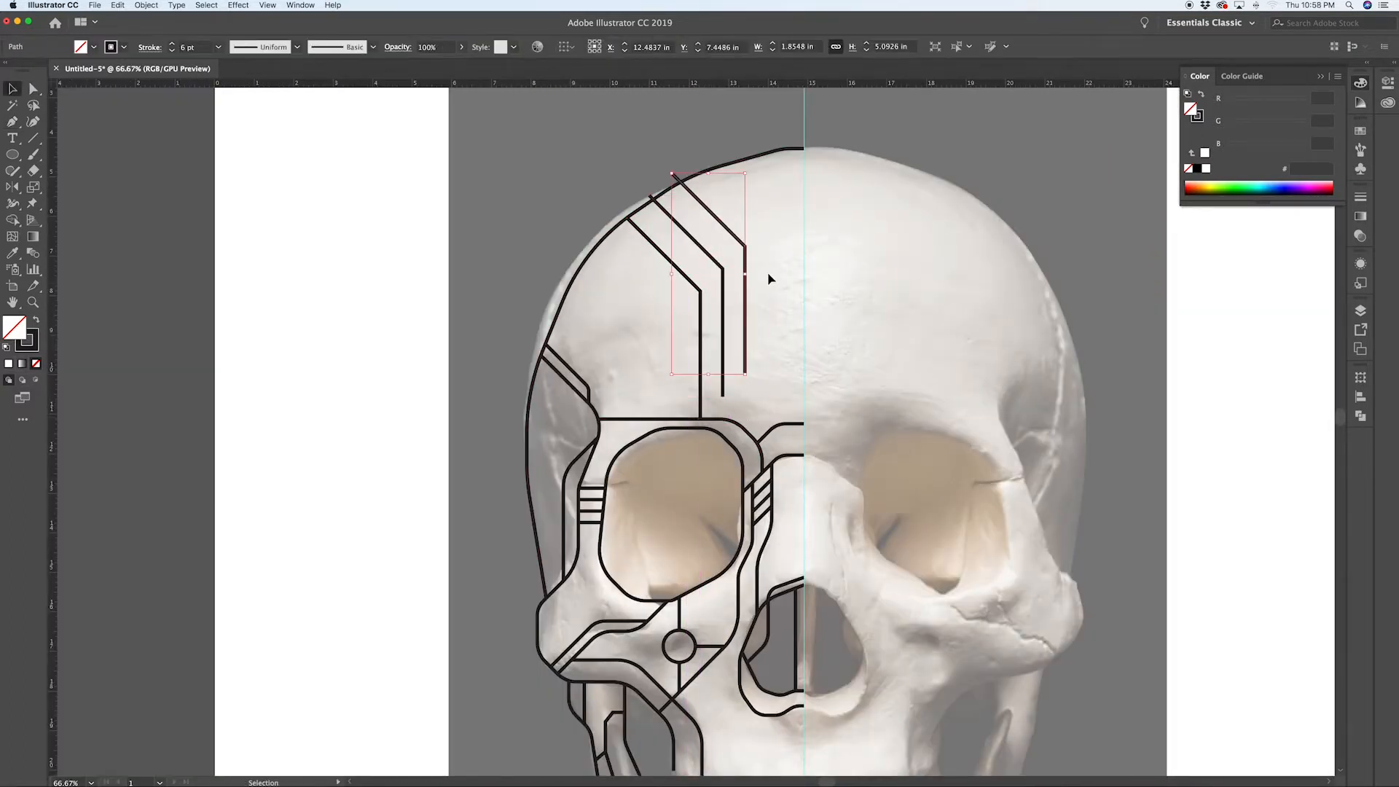
Step: Round the bends of the three forehead lines with the corner widget
{"action": "left_click", "coordinate": [772, 277]}
{"action": "key", "text": "a"}
{"action": "scroll", "coordinate": [671, 172], "scroll_direction": "up", "scroll_amount": 2}
{"action": "left_click_drag", "start_coordinate": [673, 178], "coordinate": [692, 198]}
{"action": "left_click_drag", "start_coordinate": [623, 229], "coordinate": [635, 241]}
{"action": "left_click", "coordinate": [631, 207]}
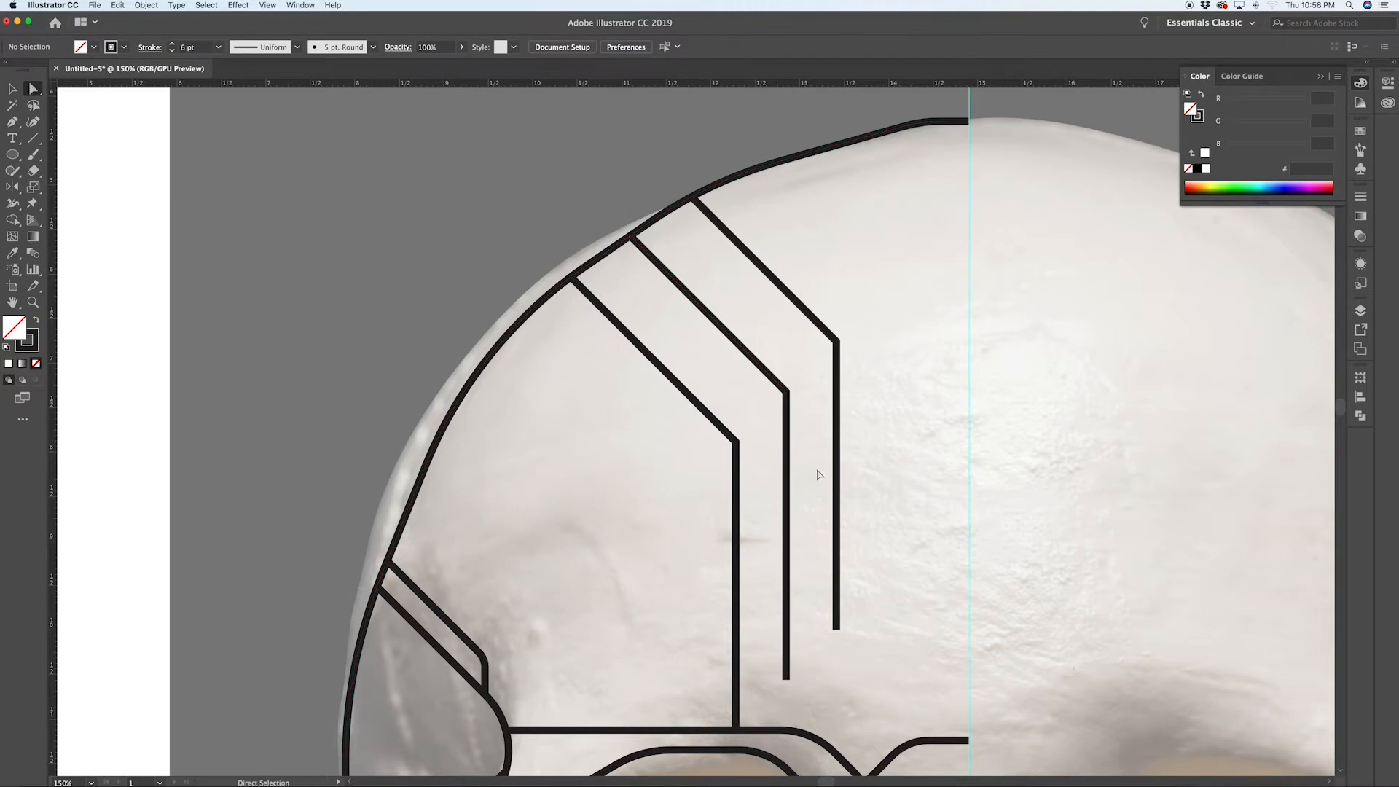
{"action": "scroll", "coordinate": [828, 509], "scroll_direction": "down", "scroll_amount": 3}
{"action": "scroll", "coordinate": [869, 600], "scroll_direction": "up", "scroll_amount": 5}
{"action": "scroll", "coordinate": [807, 281], "scroll_direction": "down", "scroll_amount": 5}
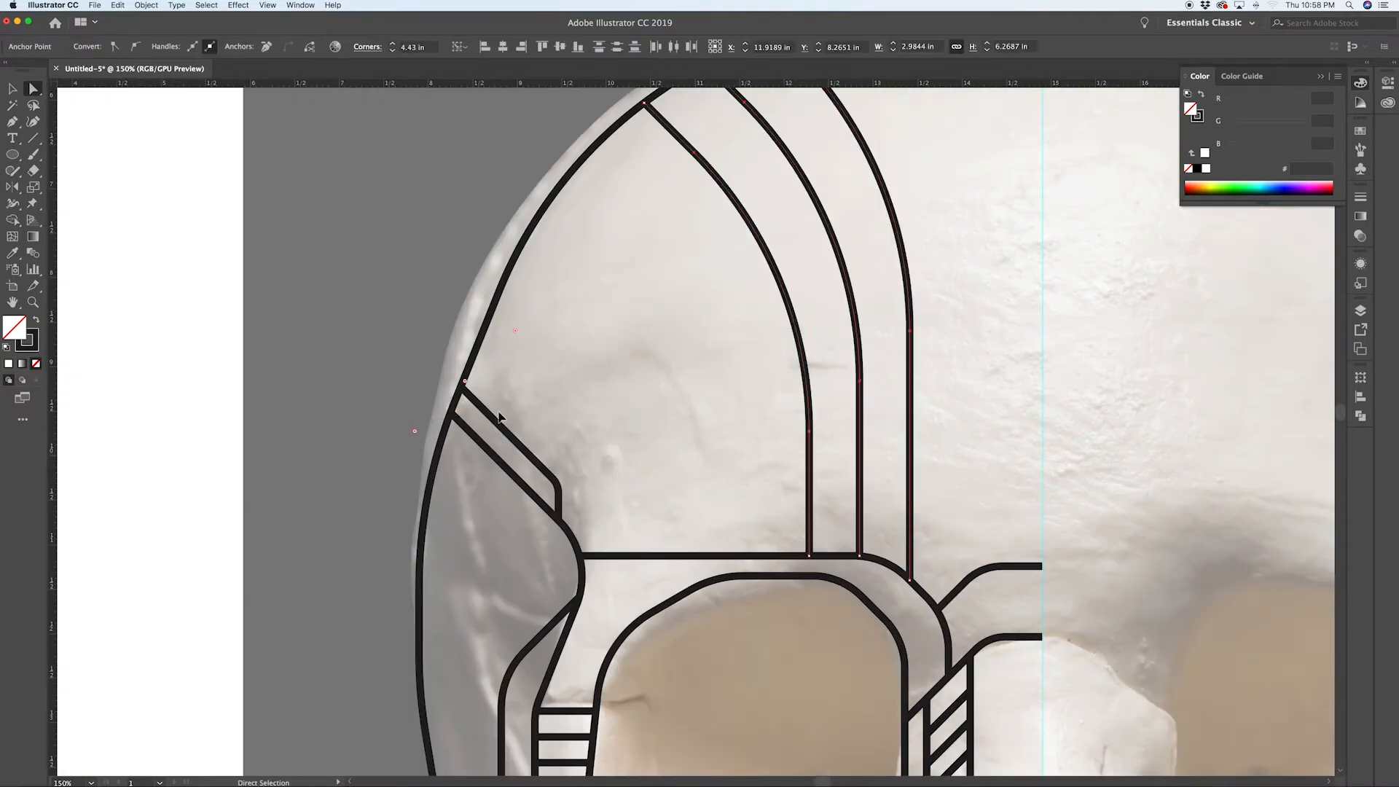
{"action": "scroll", "coordinate": [760, 362], "scroll_direction": "down", "scroll_amount": 2}
{"action": "scroll", "coordinate": [761, 362], "scroll_direction": "up", "scroll_amount": 1}
{"action": "scroll", "coordinate": [595, 420], "scroll_direction": "down", "scroll_amount": 2}
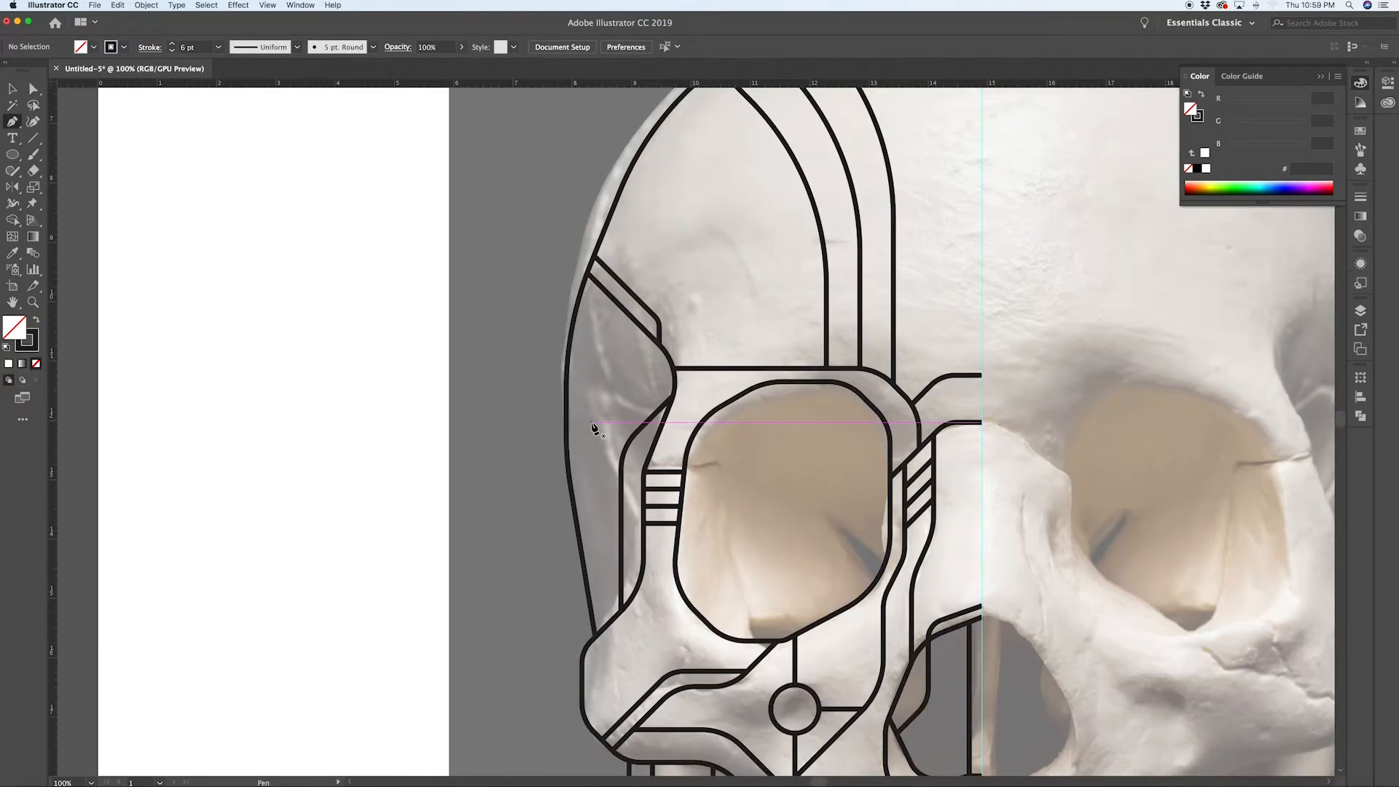
Step: Draw a small filled dot between the forehead lines and repeat it into a vertical column of three dots
{"action": "scroll", "coordinate": [595, 420], "scroll_direction": "up", "scroll_amount": 1}
{"action": "key", "text": "l"}
{"action": "left_click_drag", "start_coordinate": [796, 417], "coordinate": [671, 300]}
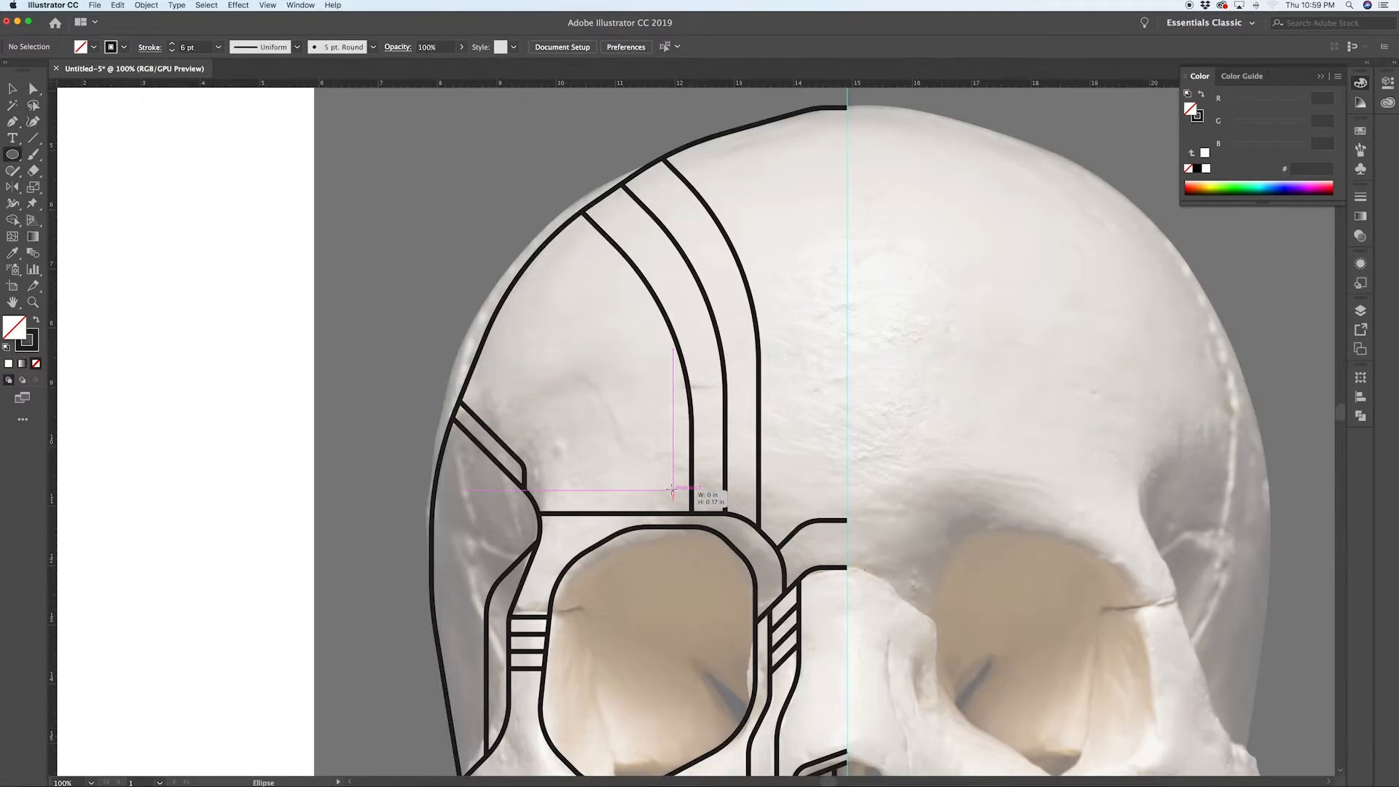
{"action": "key", "text": "shift+x"}
{"action": "mouse_move", "coordinate": [672, 490]}
{"action": "left_mouse_down"}
{"action": "mouse_move", "coordinate": [681, 503]}
{"action": "mouse_move", "coordinate": [672, 469]}
{"action": "left_mouse_up"}
{"action": "key", "text": "v"}
{"action": "key", "text": "super+d"}
Step: Copy a dot to the side of the skull and repeat it into a column of four dots
{"action": "scroll", "coordinate": [673, 469], "scroll_direction": "down", "scroll_amount": 3}
{"action": "mouse_move", "coordinate": [673, 320]}
{"action": "left_mouse_down"}
{"action": "mouse_move", "coordinate": [470, 561]}
{"action": "mouse_move", "coordinate": [467, 522]}
{"action": "left_mouse_up"}
{"action": "left_click", "coordinate": [656, 521]}
{"action": "key", "text": "super+d"}
{"action": "key", "text": "super+d"}
{"action": "left_click", "coordinate": [424, 487]}
Step: Draw a short Pen path from the innermost forehead line up to the midline
{"action": "scroll", "coordinate": [424, 488], "scroll_direction": "down", "scroll_amount": 2}
{"action": "scroll", "coordinate": [641, 310], "scroll_direction": "up", "scroll_amount": 2}
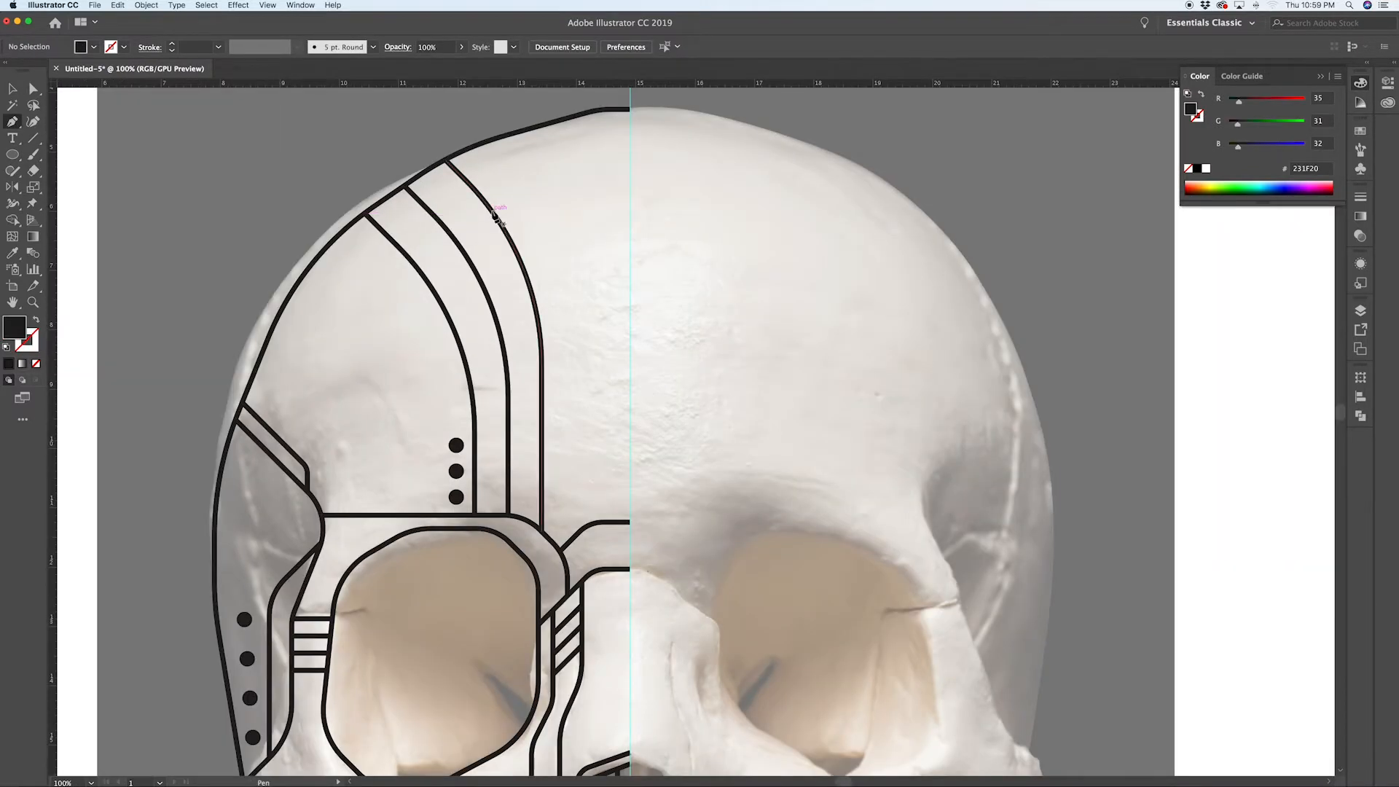
{"action": "left_click", "coordinate": [495, 215]}
{"action": "left_click", "coordinate": [626, 170]}
{"action": "left_click", "coordinate": [625, 191]}
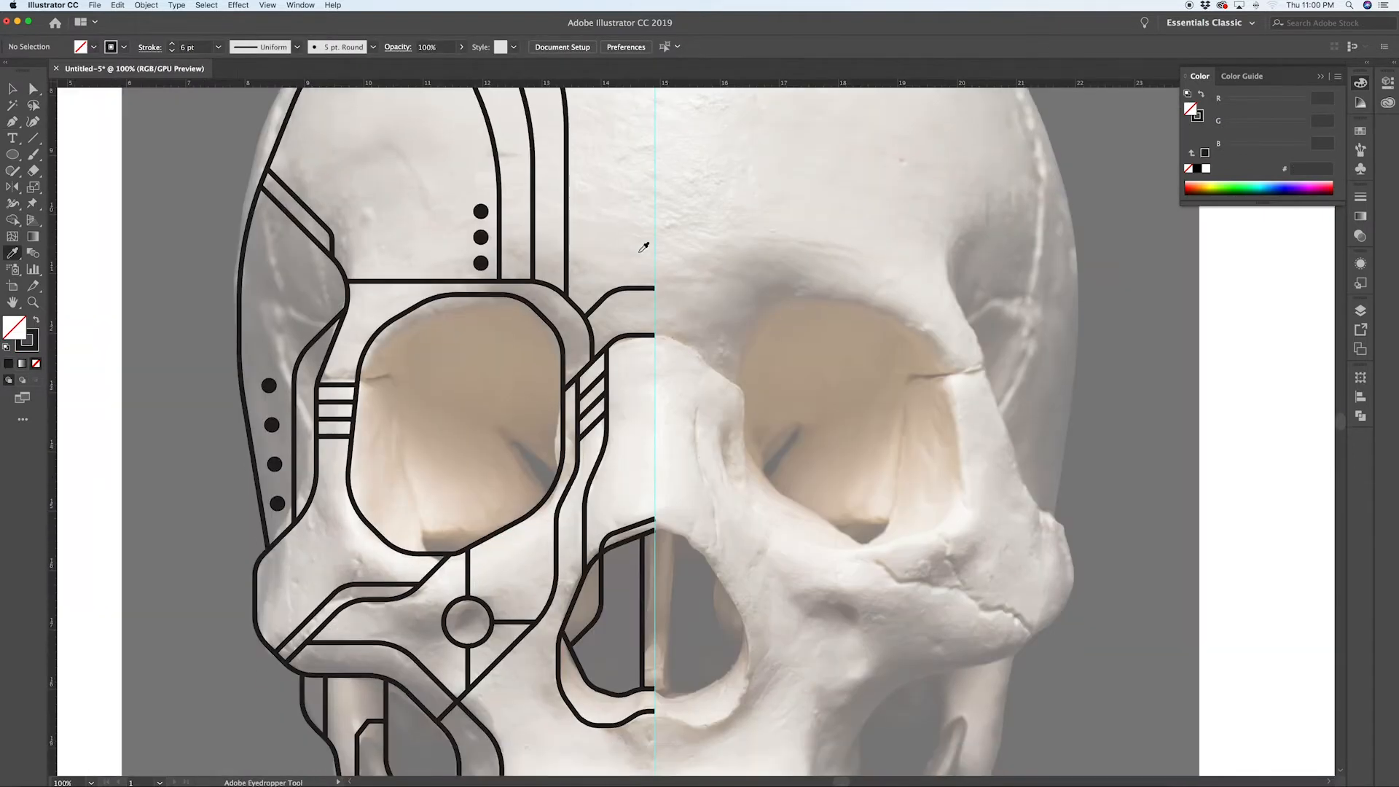
Step: Draw a Pen path from the nasal outline down the midline, then zigzag left along the tops of the upper teeth
{"action": "scroll", "coordinate": [644, 247], "scroll_direction": "down", "scroll_amount": 5}
{"action": "key", "text": "p"}
{"action": "left_click", "coordinate": [614, 406]}
{"action": "left_click", "coordinate": [656, 450]}
{"action": "scroll", "coordinate": [656, 456], "scroll_direction": "up", "scroll_amount": 5}
{"action": "scroll", "coordinate": [660, 474], "scroll_direction": "down", "scroll_amount": 3}
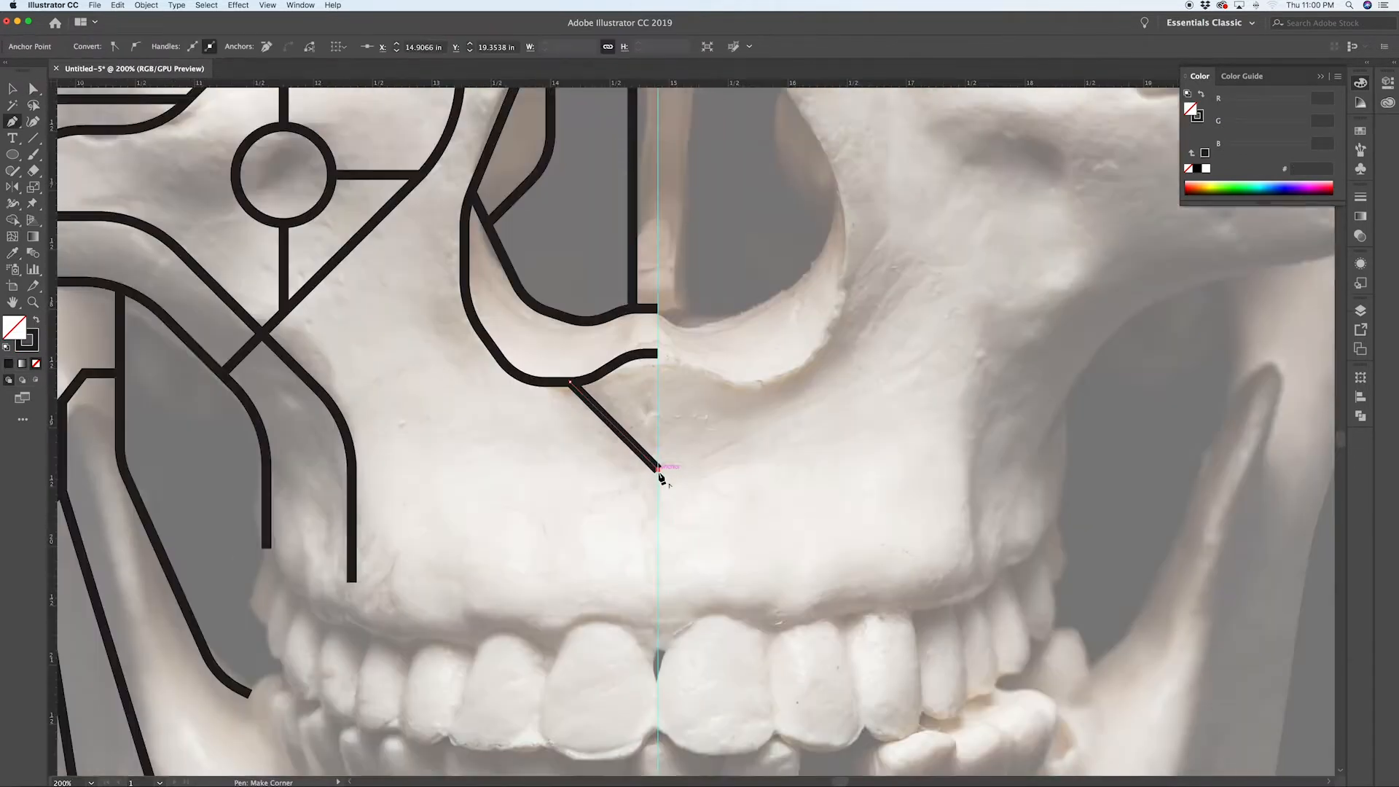
{"action": "scroll", "coordinate": [659, 477], "scroll_direction": "down", "scroll_amount": 2}
{"action": "left_click", "coordinate": [659, 663]}
{"action": "left_click", "coordinate": [614, 612]}
{"action": "left_click", "coordinate": [556, 648]}
{"action": "left_click", "coordinate": [494, 626]}
{"action": "left_click", "coordinate": [472, 649]}
{"action": "left_click", "coordinate": [413, 636]}
{"action": "left_click", "coordinate": [403, 650]}
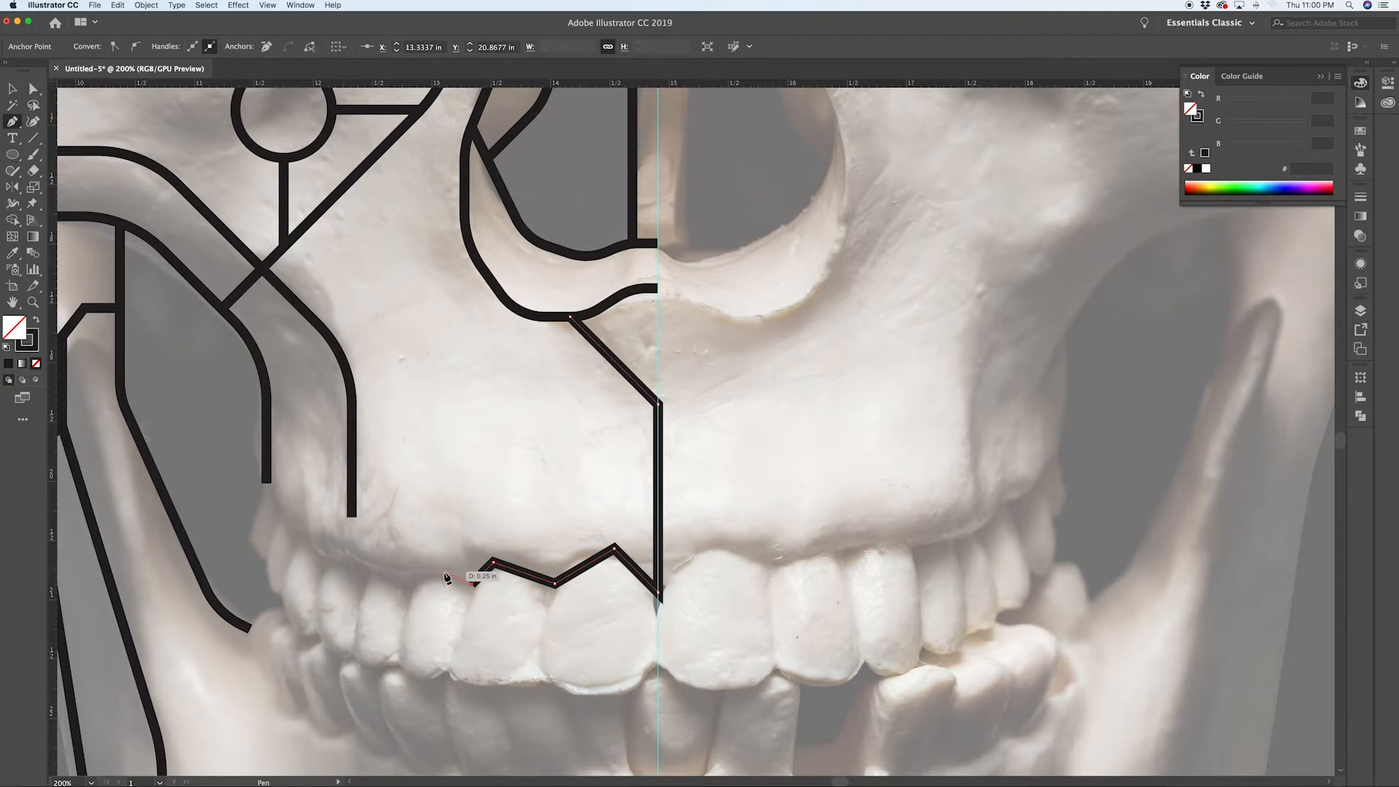
Step: Continue the zigzag Pen path along the upper teeth up to the cheek line
{"action": "left_click", "coordinate": [367, 579]}
{"action": "left_click", "coordinate": [332, 555]}
{"action": "left_click", "coordinate": [322, 572]}
{"action": "left_click", "coordinate": [304, 526]}
{"action": "left_click", "coordinate": [277, 522]}
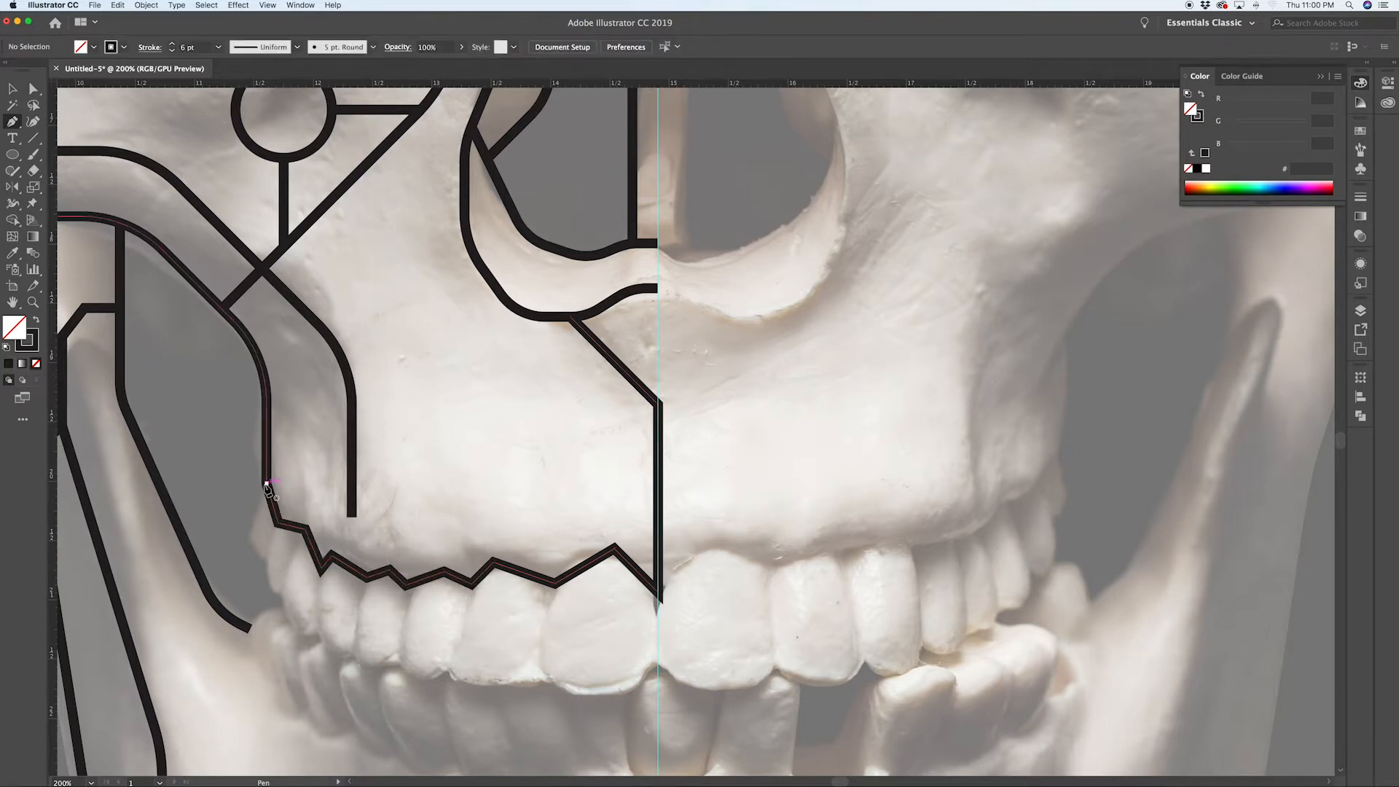
{"action": "left_click", "coordinate": [267, 483]}
Step: Draw a zigzag Pen path along the lower edges of the upper teeth from the cheek line to the midline
{"action": "left_click", "coordinate": [250, 543]}
{"action": "left_click", "coordinate": [267, 561]}
{"action": "left_click", "coordinate": [272, 593]}
{"action": "left_click", "coordinate": [298, 634]}
{"action": "left_click", "coordinate": [337, 659]}
{"action": "left_click", "coordinate": [371, 669]}
{"action": "left_click", "coordinate": [421, 685]}
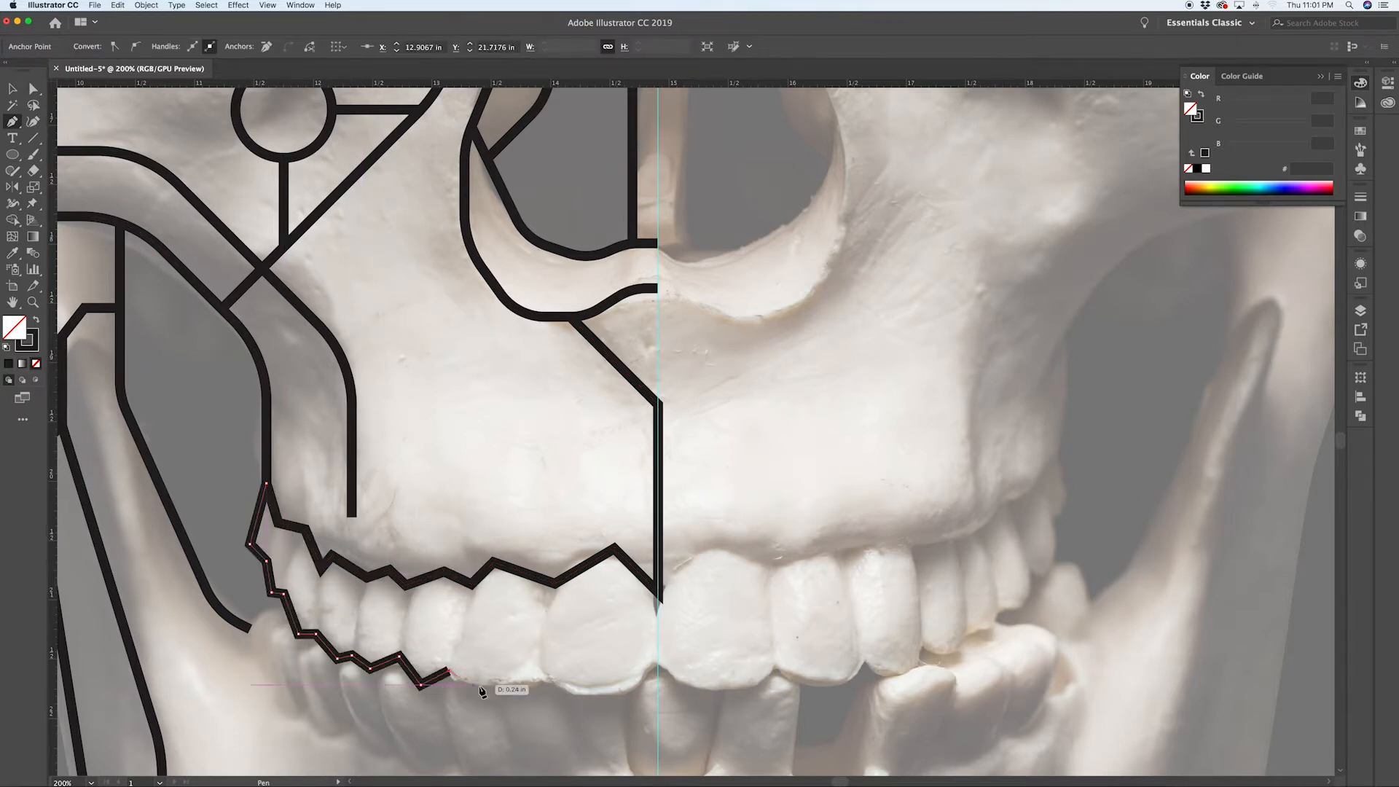
{"action": "left_click", "coordinate": [497, 691]}
{"action": "left_click", "coordinate": [536, 678]}
{"action": "left_click", "coordinate": [618, 696]}
{"action": "left_click", "coordinate": [655, 670]}
Step: Draw short Pen lines between the upper outlines to divide the upper row into individual teeth
{"action": "left_click", "coordinate": [659, 600]}
{"action": "left_click", "coordinate": [555, 583]}
{"action": "left_click", "coordinate": [534, 676]}
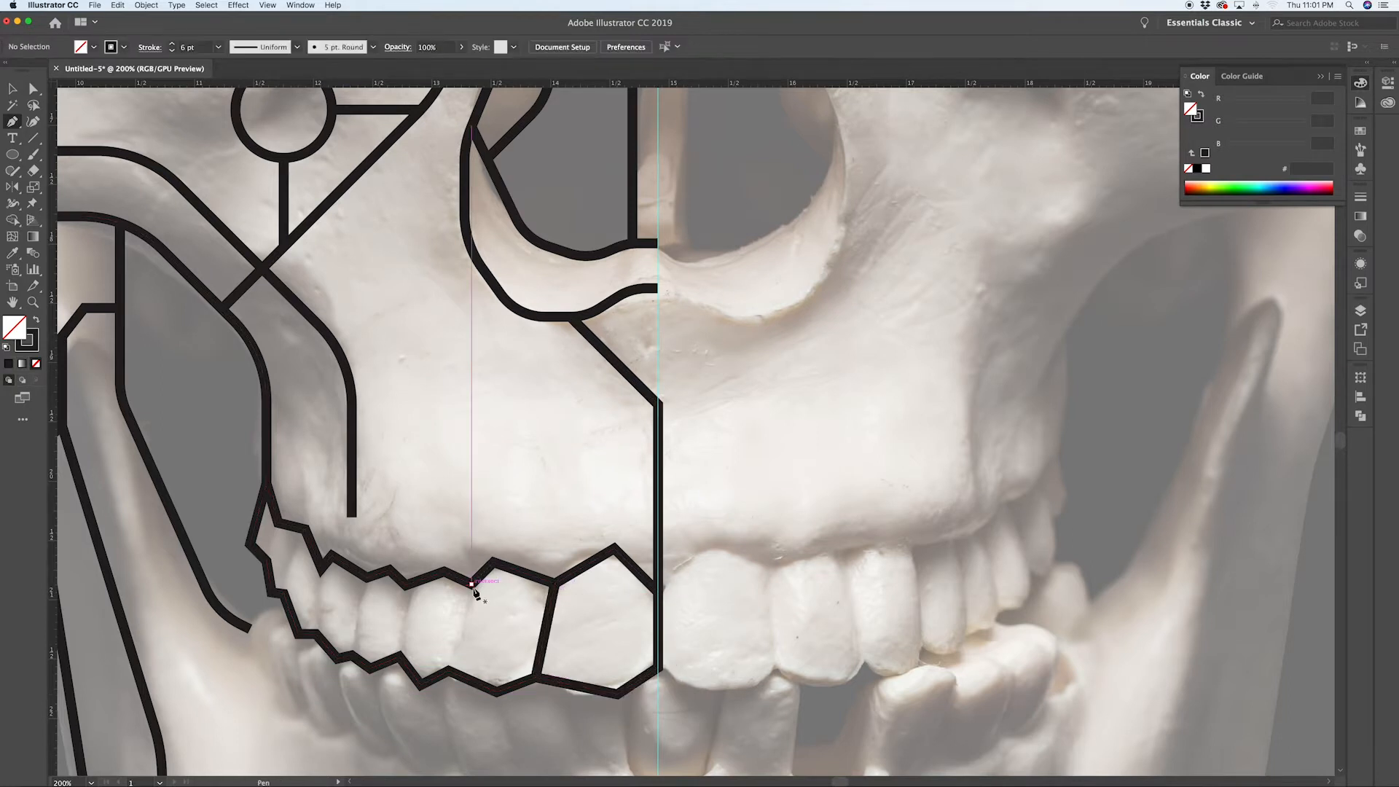
{"action": "left_click", "coordinate": [472, 583]}
{"action": "left_click", "coordinate": [448, 671]}
{"action": "left_click", "coordinate": [493, 639], "text": "super"}
{"action": "left_click", "coordinate": [405, 586]}
{"action": "left_click", "coordinate": [400, 654]}
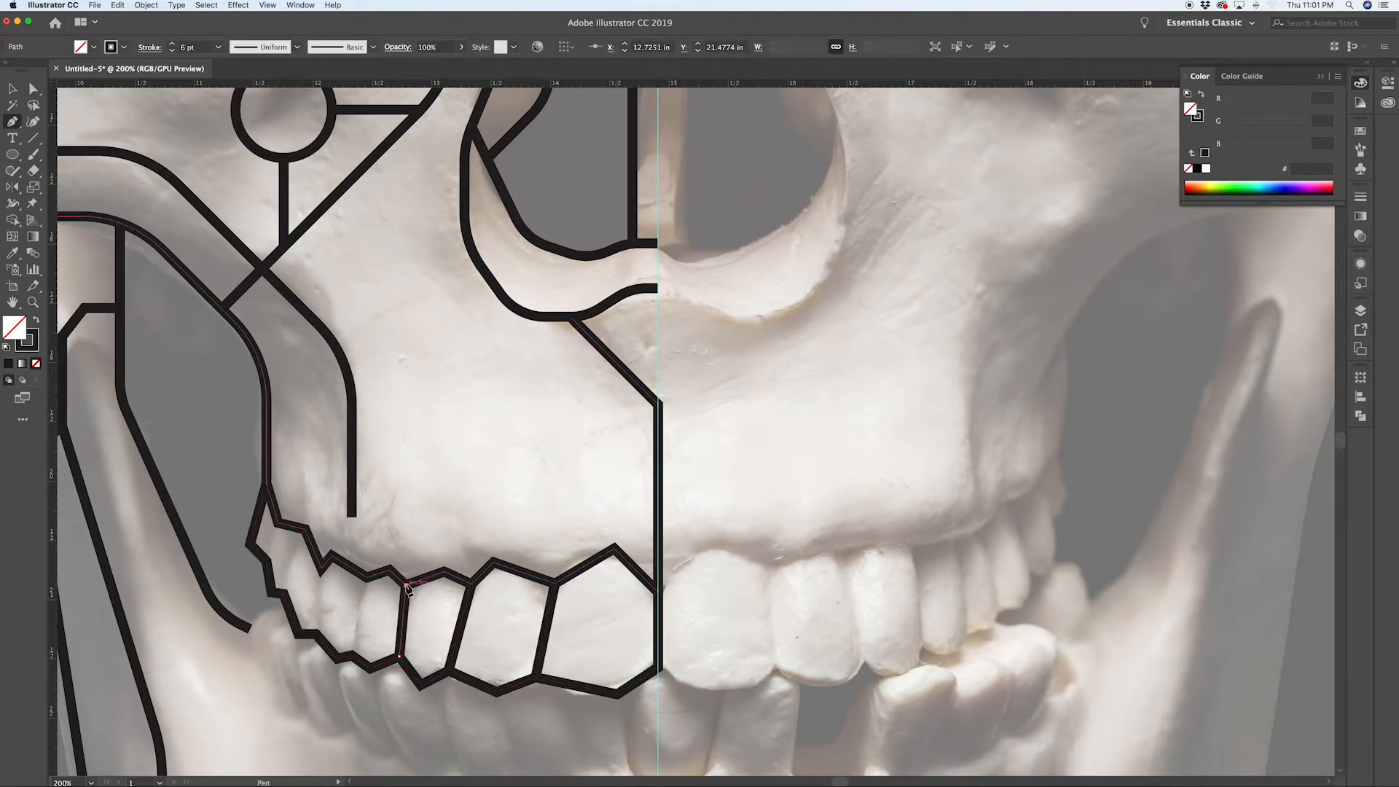
{"action": "left_click", "coordinate": [415, 631], "text": "super"}
{"action": "left_click", "coordinate": [366, 578]}
{"action": "left_click", "coordinate": [354, 616]}
{"action": "left_click", "coordinate": [352, 654]}
{"action": "left_click", "coordinate": [321, 570]}
{"action": "left_click", "coordinate": [317, 633]}
{"action": "left_click", "coordinate": [305, 528]}
{"action": "left_click", "coordinate": [283, 593]}
{"action": "left_click", "coordinate": [278, 523]}
{"action": "left_click", "coordinate": [266, 561]}
Step: Draw a zigzag Pen path along the lower edges of the lower teeth from the cheek line to the midline
{"action": "scroll", "coordinate": [340, 690], "scroll_direction": "down", "scroll_amount": 3}
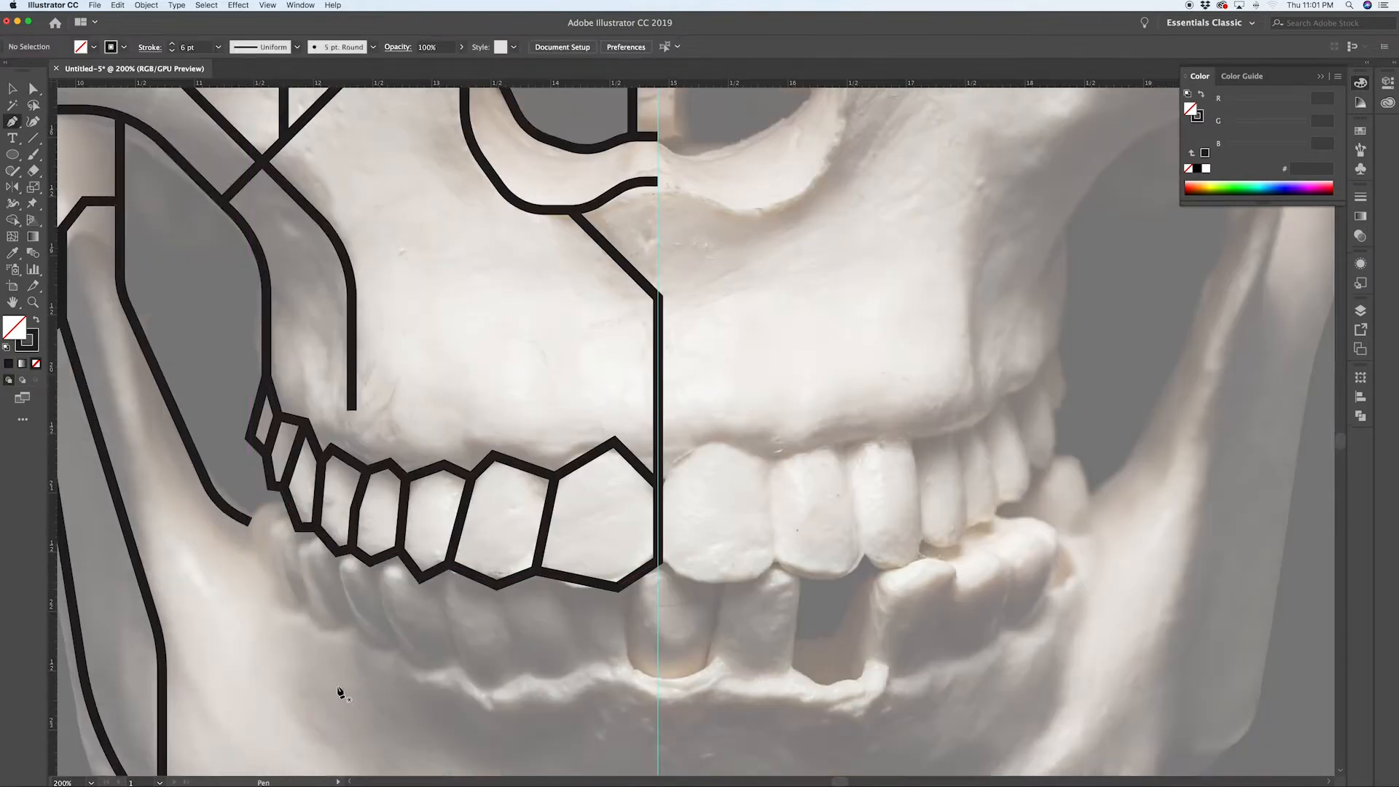
{"action": "left_click", "coordinate": [261, 520]}
{"action": "left_click", "coordinate": [283, 614]}
{"action": "left_click", "coordinate": [309, 606]}
{"action": "left_click", "coordinate": [352, 623]}
{"action": "left_click", "coordinate": [435, 677]}
{"action": "left_click", "coordinate": [523, 670]}
{"action": "left_click", "coordinate": [592, 662]}
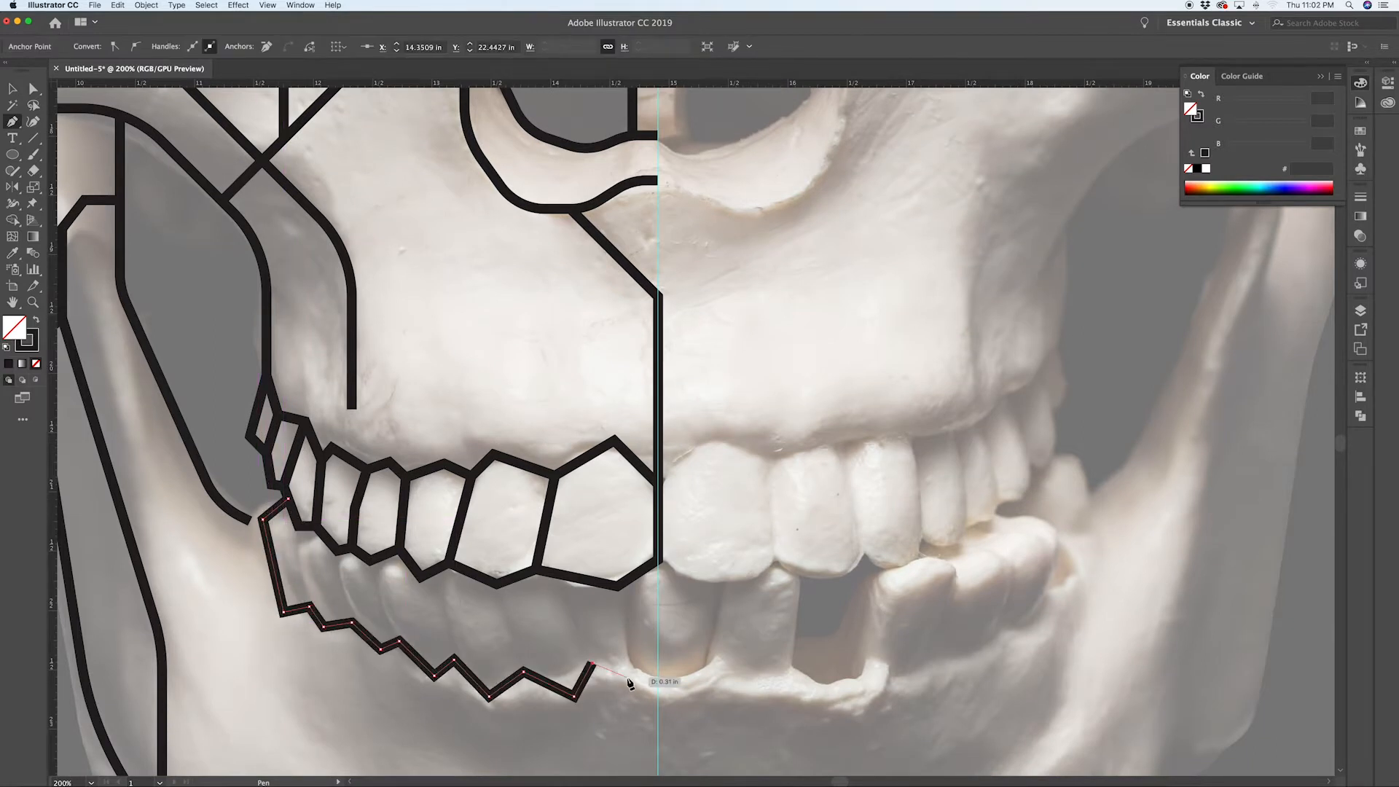
{"action": "left_click", "coordinate": [632, 665]}
{"action": "left_click", "coordinate": [658, 681]}
Step: Draw short Pen lines dividing the lower row into individual teeth
{"action": "left_click", "coordinate": [619, 587]}
{"action": "left_click", "coordinate": [632, 665]}
{"action": "left_click", "coordinate": [563, 576]}
{"action": "left_click", "coordinate": [591, 663]}
{"action": "left_click", "coordinate": [498, 586]}
{"action": "left_click", "coordinate": [524, 671]}
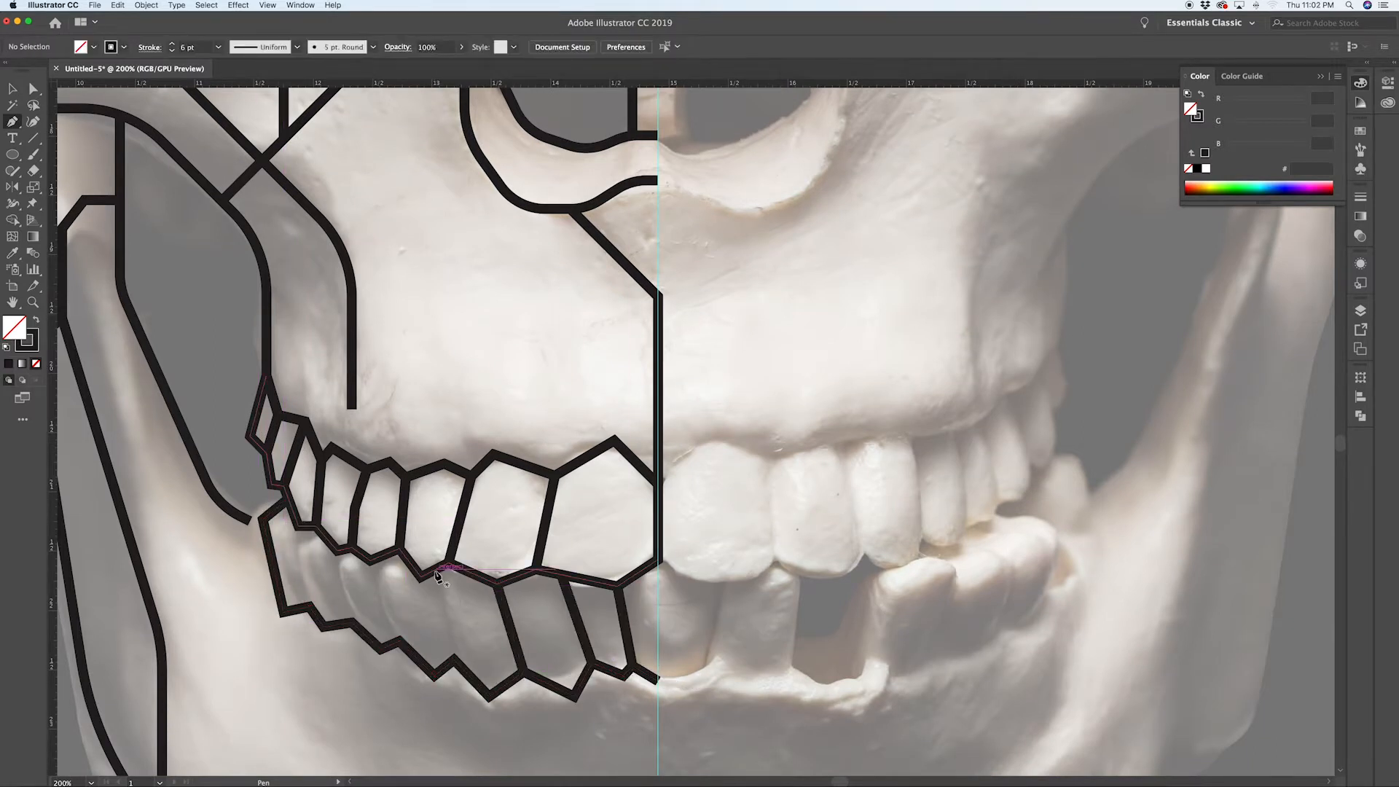
{"action": "left_click", "coordinate": [437, 573]}
{"action": "left_click", "coordinate": [372, 560]}
{"action": "left_click", "coordinate": [399, 641]}
{"action": "left_click", "coordinate": [341, 552]}
{"action": "left_click", "coordinate": [352, 623]}
{"action": "left_click", "coordinate": [299, 527]}
{"action": "left_click", "coordinate": [309, 606]}
{"action": "key", "text": "a"}
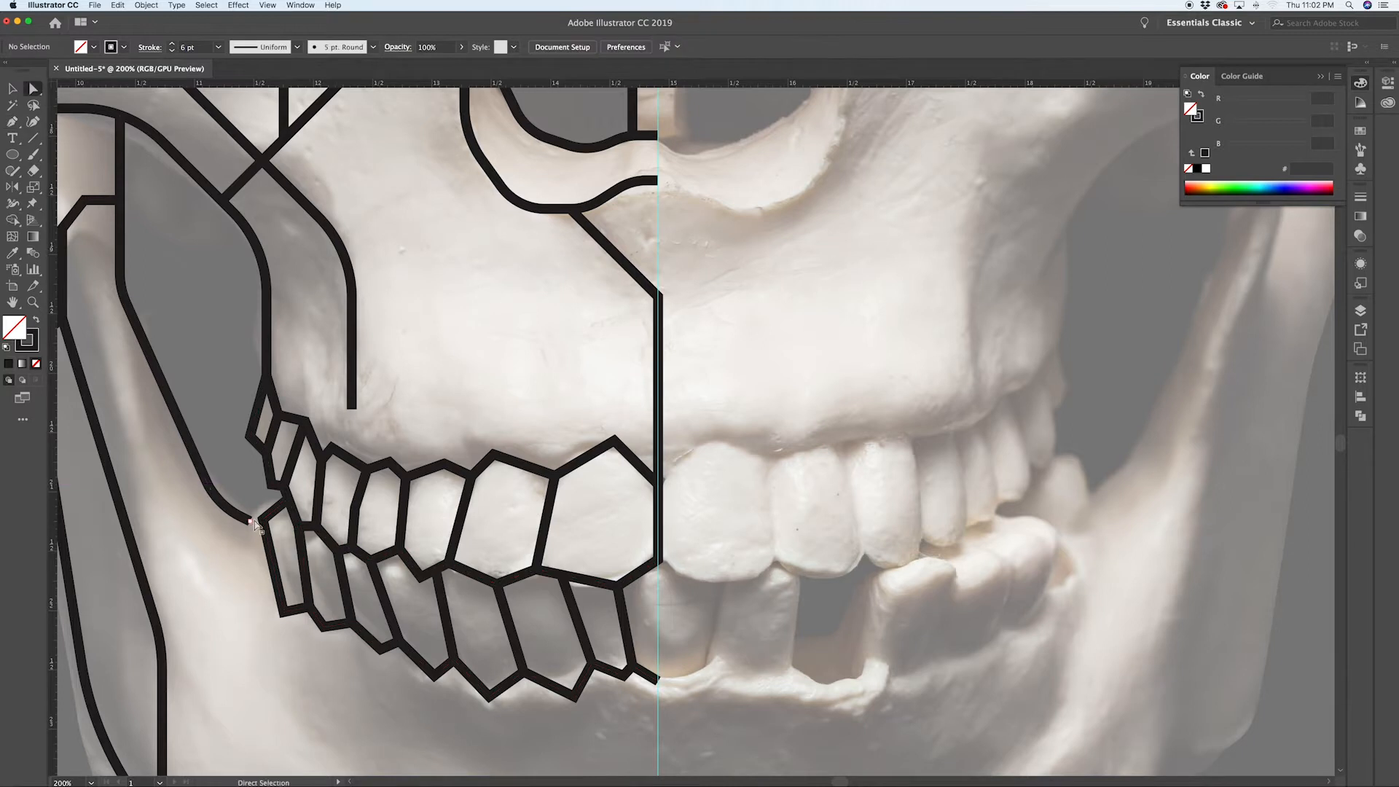
{"action": "left_click_drag", "start_coordinate": [251, 520], "coordinate": [264, 525]}
{"action": "key", "text": "super+z"}
Step: Draw a Pen path from below the lower teeth down to the bottom jawline
{"action": "scroll", "coordinate": [269, 525], "scroll_direction": "up", "scroll_amount": 1}
{"action": "key", "text": "super+shift+a"}
{"action": "scroll", "coordinate": [173, 481], "scroll_direction": "down", "scroll_amount": 1}
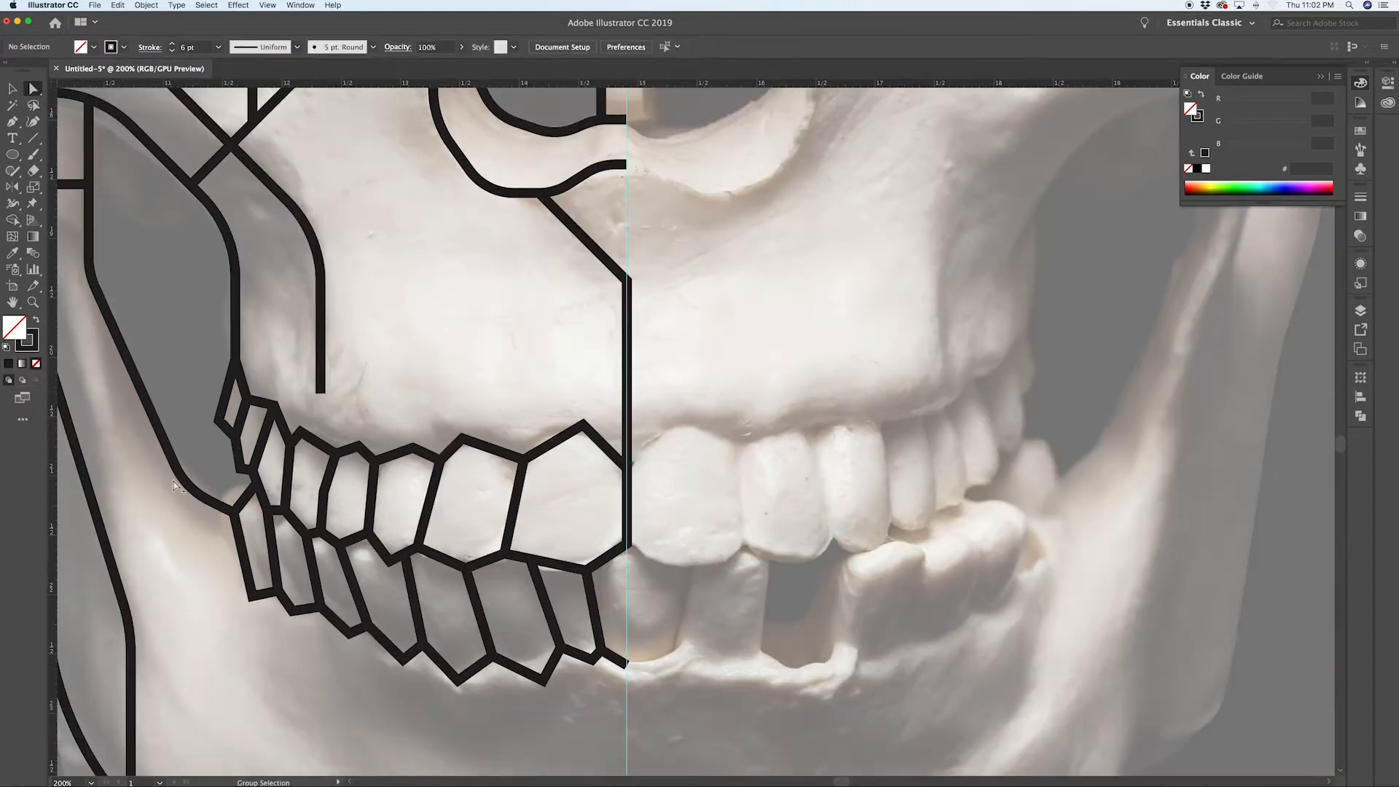
{"action": "scroll", "coordinate": [448, 425], "scroll_direction": "down", "scroll_amount": 1}
{"action": "scroll", "coordinate": [449, 425], "scroll_direction": "down", "scroll_amount": 5}
{"action": "key", "text": "p"}
{"action": "left_click", "coordinate": [303, 438]}
{"action": "left_click", "coordinate": [303, 509]}
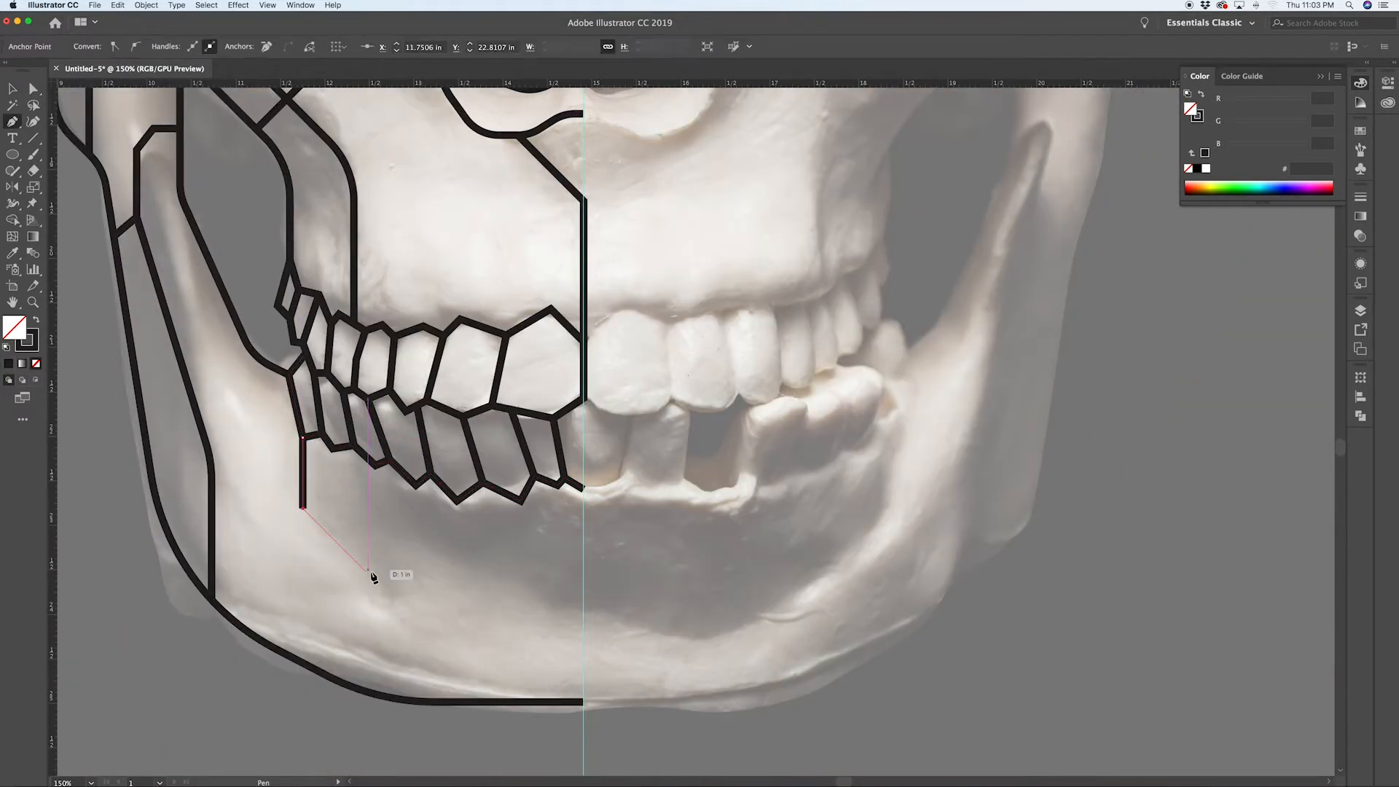
{"action": "left_click", "coordinate": [383, 588]}
{"action": "left_click", "coordinate": [383, 696]}
Step: Move the path's two bend points lower with Direct Selection to reshape it
{"action": "key", "text": "a"}
{"action": "left_click", "coordinate": [382, 588]}
{"action": "left_click", "coordinate": [303, 509], "text": "shift"}
{"action": "left_click_drag", "start_coordinate": [369, 593], "coordinate": [305, 642]}
{"action": "key", "text": "super+shift+a"}
Step: Draw two vertical Pen lines from the lower teeth down to the bottom jawline
{"action": "key", "text": "p"}
{"action": "left_click", "coordinate": [521, 501]}
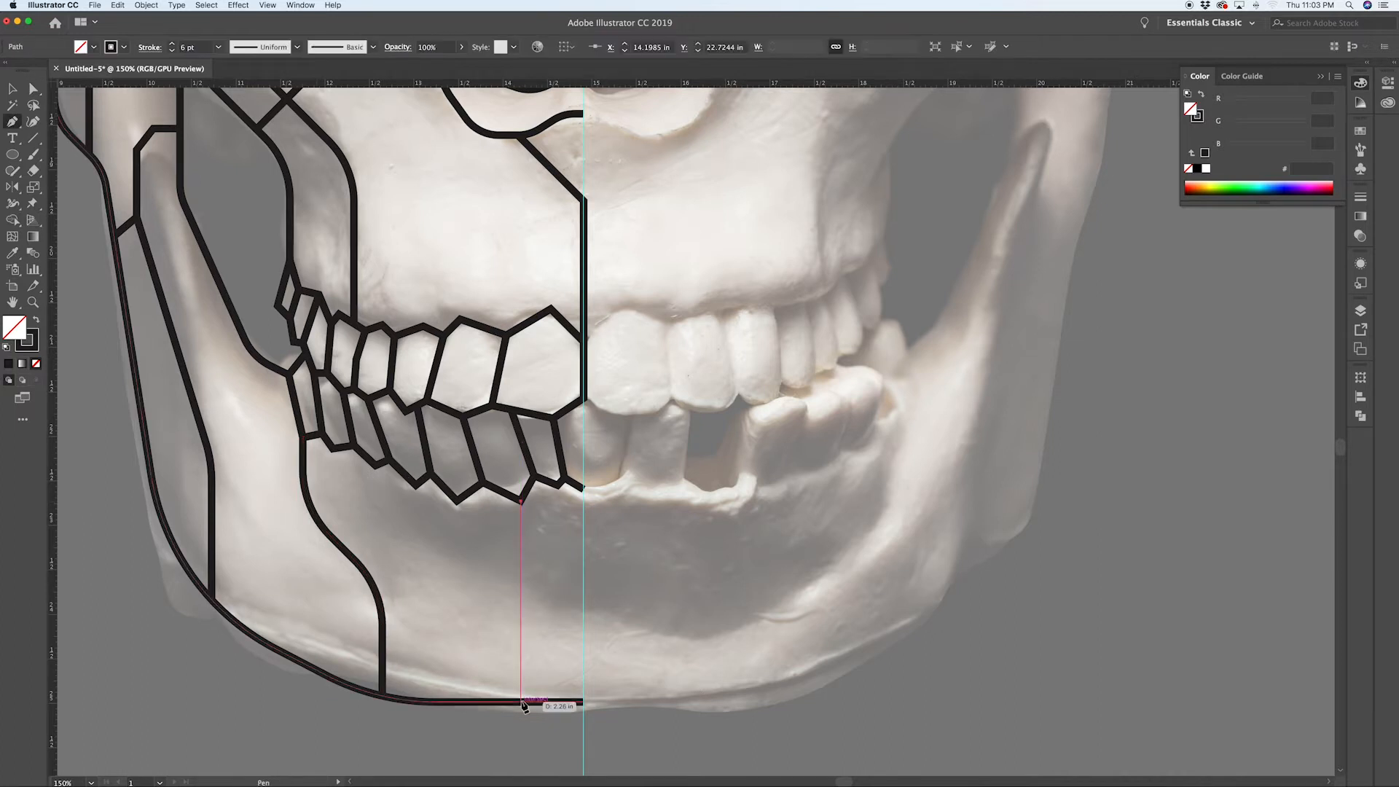
{"action": "left_click", "coordinate": [521, 701]}
{"action": "left_click", "coordinate": [558, 485]}
{"action": "left_click", "coordinate": [558, 701]}
{"action": "key", "text": "super+shift+a"}
Step: Draw an angled Pen path below the lower teeth ending at the vertical line, and adjust its corner
{"action": "left_click", "coordinate": [416, 484]}
{"action": "left_click", "coordinate": [416, 554]}
{"action": "left_click", "coordinate": [469, 605]}
{"action": "left_click", "coordinate": [521, 606]}
{"action": "key", "text": "a"}
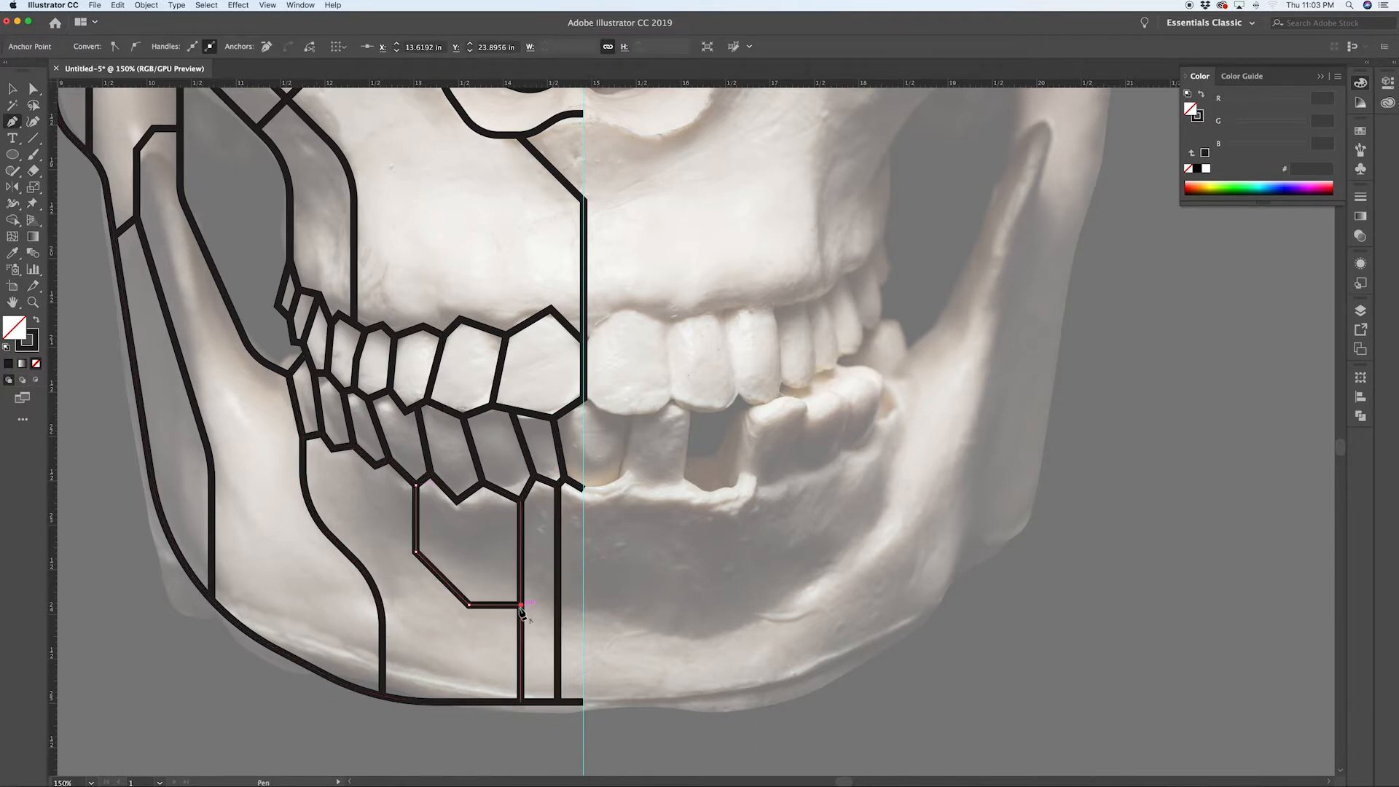
{"action": "mouse_move", "coordinate": [428, 550]}
{"action": "left_mouse_down"}
{"action": "mouse_move", "coordinate": [469, 533]}
{"action": "mouse_move", "coordinate": [444, 562]}
{"action": "left_mouse_up"}
{"action": "key", "text": "super+shift+a"}
Step: Draw a diagonal Pen line near the bottom of the jaw
{"action": "scroll", "coordinate": [469, 532], "scroll_direction": "down", "scroll_amount": 1}
{"action": "key", "text": "p"}
{"action": "left_click", "coordinate": [414, 638]}
{"action": "left_click", "coordinate": [527, 704]}
{"action": "key", "text": "super+shift+a"}
Step: Draw vertical Pen lines above and below the circle on the chin
{"action": "key", "text": "l"}
{"action": "key", "text": "v"}
{"action": "key", "text": "p"}
{"action": "left_click", "coordinate": [441, 494]}
{"action": "left_click", "coordinate": [440, 523]}
{"action": "left_click", "coordinate": [440, 562]}
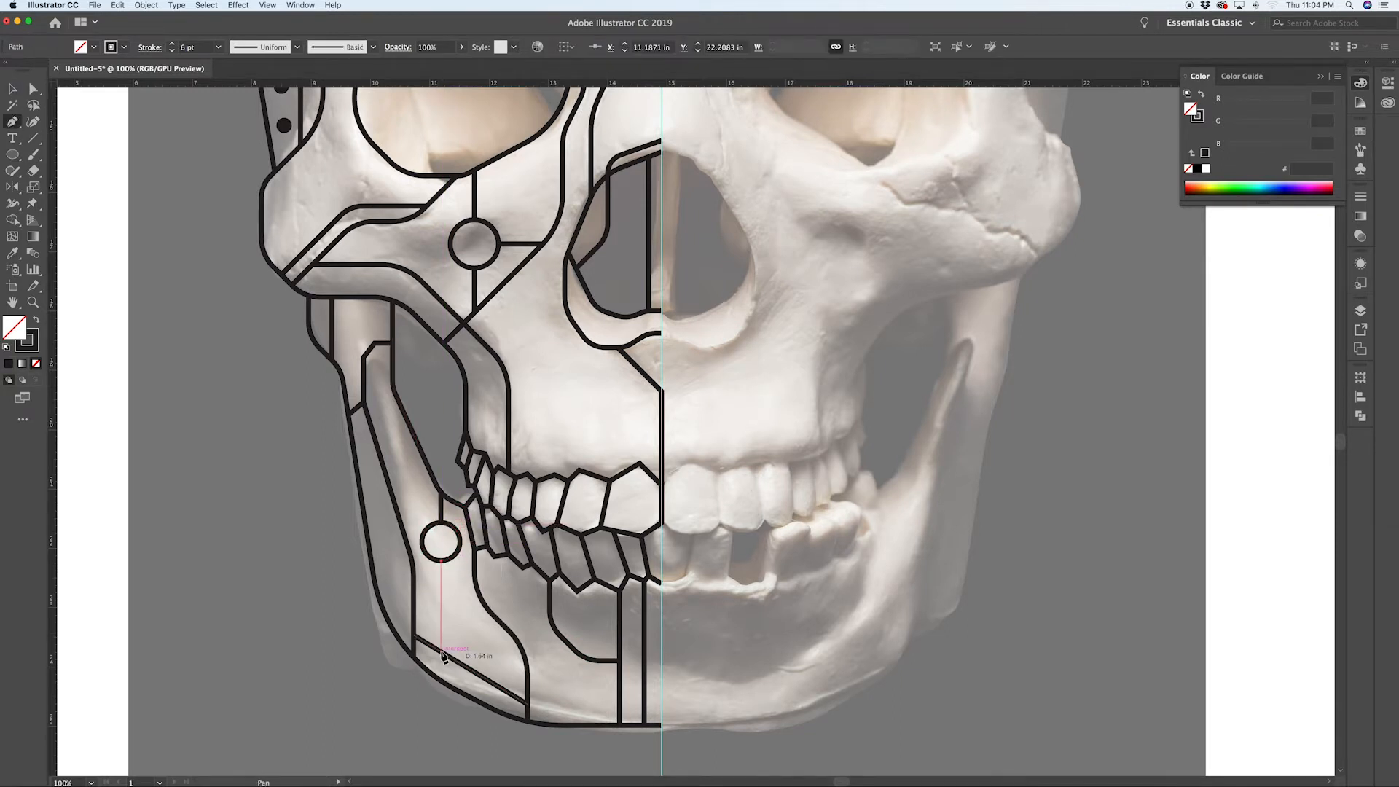
{"action": "left_click", "coordinate": [440, 651]}
Step: Draw a Pen path between the eye socket and the nasal opening
{"action": "left_click_drag", "start_coordinate": [650, 303], "coordinate": [611, 392]}
{"action": "left_click", "coordinate": [560, 437]}
{"action": "left_click", "coordinate": [621, 499]}
{"action": "key", "text": "super+shift+a"}
Step: Draw a short diagonal Pen line below the cheek circle and duplicate it toward the midline
{"action": "scroll", "coordinate": [646, 487], "scroll_direction": "up", "scroll_amount": 2}
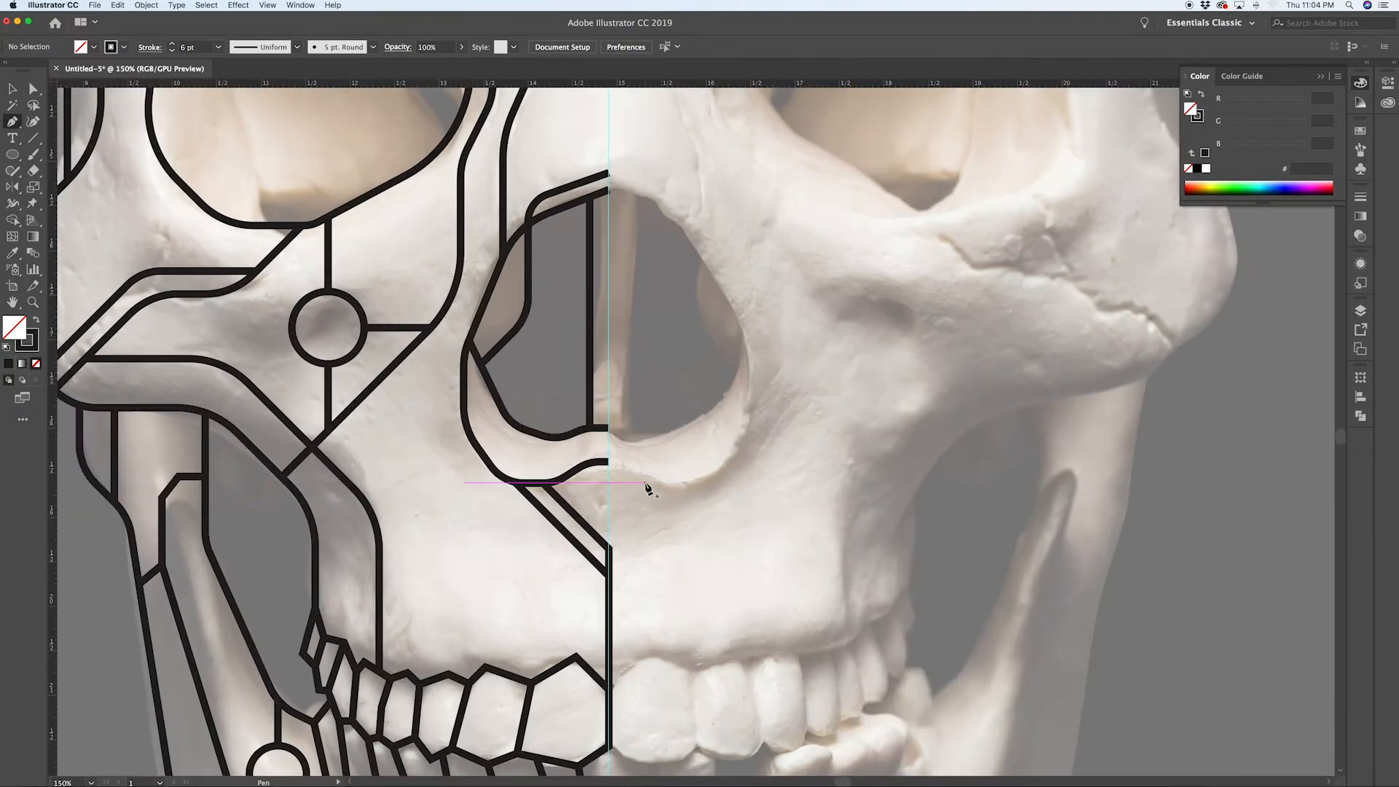
{"action": "scroll", "coordinate": [646, 487], "scroll_direction": "down", "scroll_amount": 1}
{"action": "left_click", "coordinate": [416, 329]}
{"action": "left_click", "coordinate": [463, 377]}
{"action": "key", "text": "v"}
{"action": "mouse_move", "coordinate": [438, 354]}
{"action": "left_mouse_down"}
{"action": "mouse_move", "coordinate": [418, 375]}
{"action": "mouse_move", "coordinate": [610, 596]}
{"action": "left_mouse_up"}
{"action": "key", "text": "super+d"}
{"action": "key", "text": "a"}
{"action": "left_click_drag", "start_coordinate": [444, 396], "coordinate": [632, 606]}
{"action": "key", "text": "super+shift+a"}
Step: Reposition the diagonal lines' endpoints to run from the cheek circle to the midline, undoing two adjustments
{"action": "scroll", "coordinate": [525, 410], "scroll_direction": "up", "scroll_amount": 1}
{"action": "key", "text": "v"}
{"action": "key", "text": "a"}
{"action": "key", "text": "super+z"}
{"action": "left_click", "coordinate": [609, 585]}
{"action": "key", "text": "Delete"}
{"action": "left_click_drag", "start_coordinate": [552, 489], "coordinate": [371, 307]}
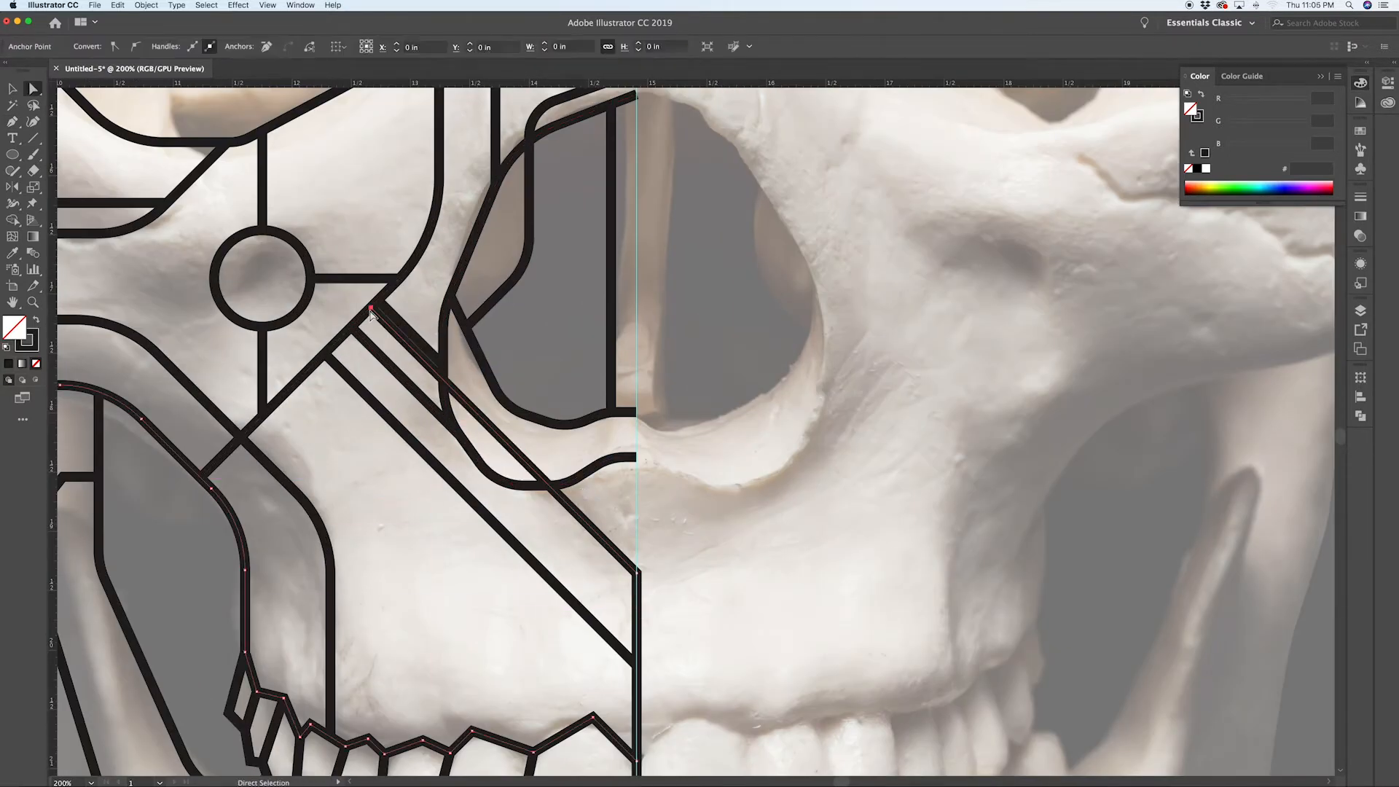
{"action": "left_click_drag", "start_coordinate": [461, 437], "coordinate": [635, 610]}
{"action": "key", "text": "super+shift+a"}
{"action": "scroll", "coordinate": [669, 571], "scroll_direction": "down", "scroll_amount": 3}
{"action": "key", "text": "super+z"}
{"action": "key", "text": "super+z"}
{"action": "scroll", "coordinate": [587, 502], "scroll_direction": "up", "scroll_amount": 1}
{"action": "key", "text": "super+shift+a"}
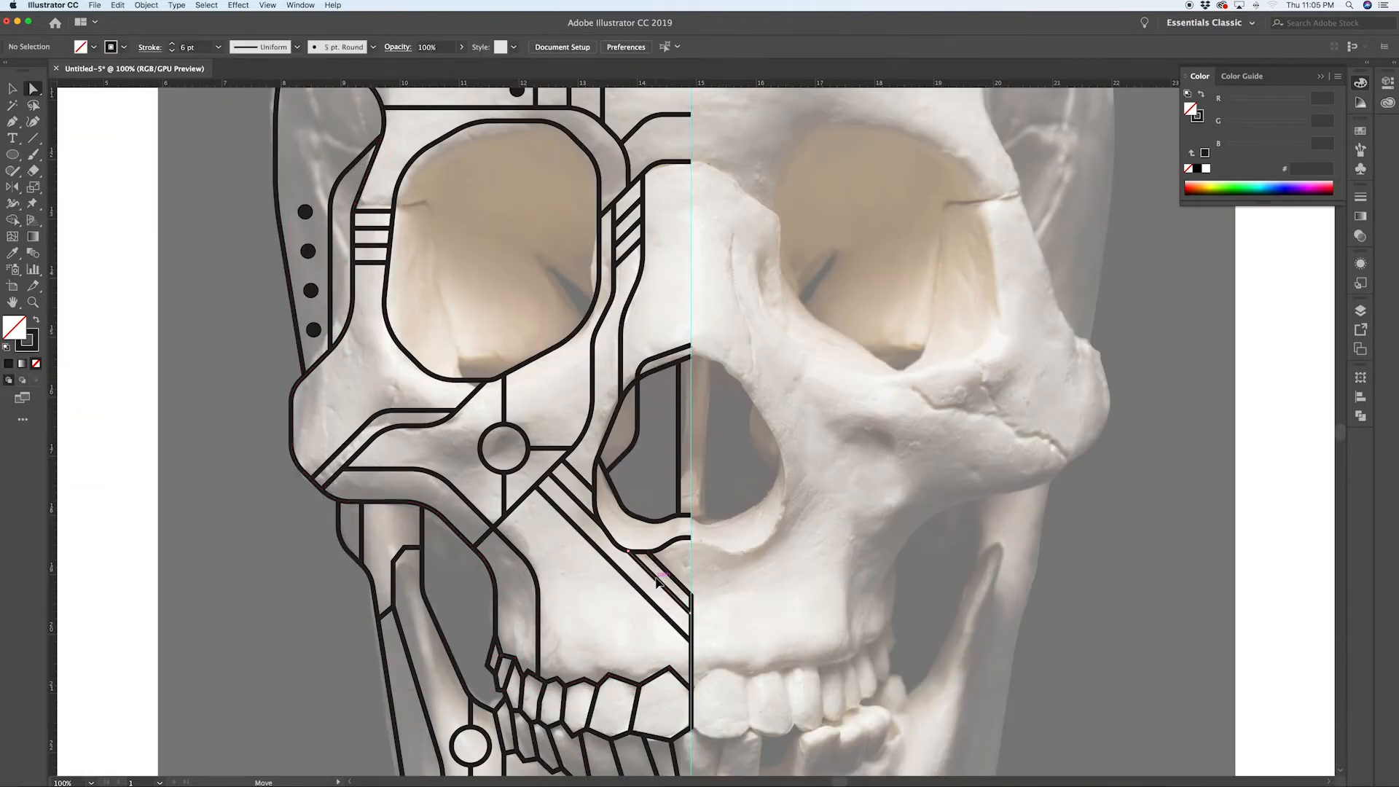
Step: Delete a stray line and adjust an anchor near the eye socket
{"action": "left_click", "coordinate": [581, 505]}
{"action": "key", "text": "Delete"}
{"action": "scroll", "coordinate": [570, 599], "scroll_direction": "down", "scroll_amount": 1}
{"action": "left_click_drag", "start_coordinate": [506, 304], "coordinate": [523, 382]}
{"action": "scroll", "coordinate": [442, 231], "scroll_direction": "up", "scroll_amount": 1}
Step: Draw a bent Pen path on the forehead above the eye socket and adjust its corner
{"action": "key", "text": "p"}
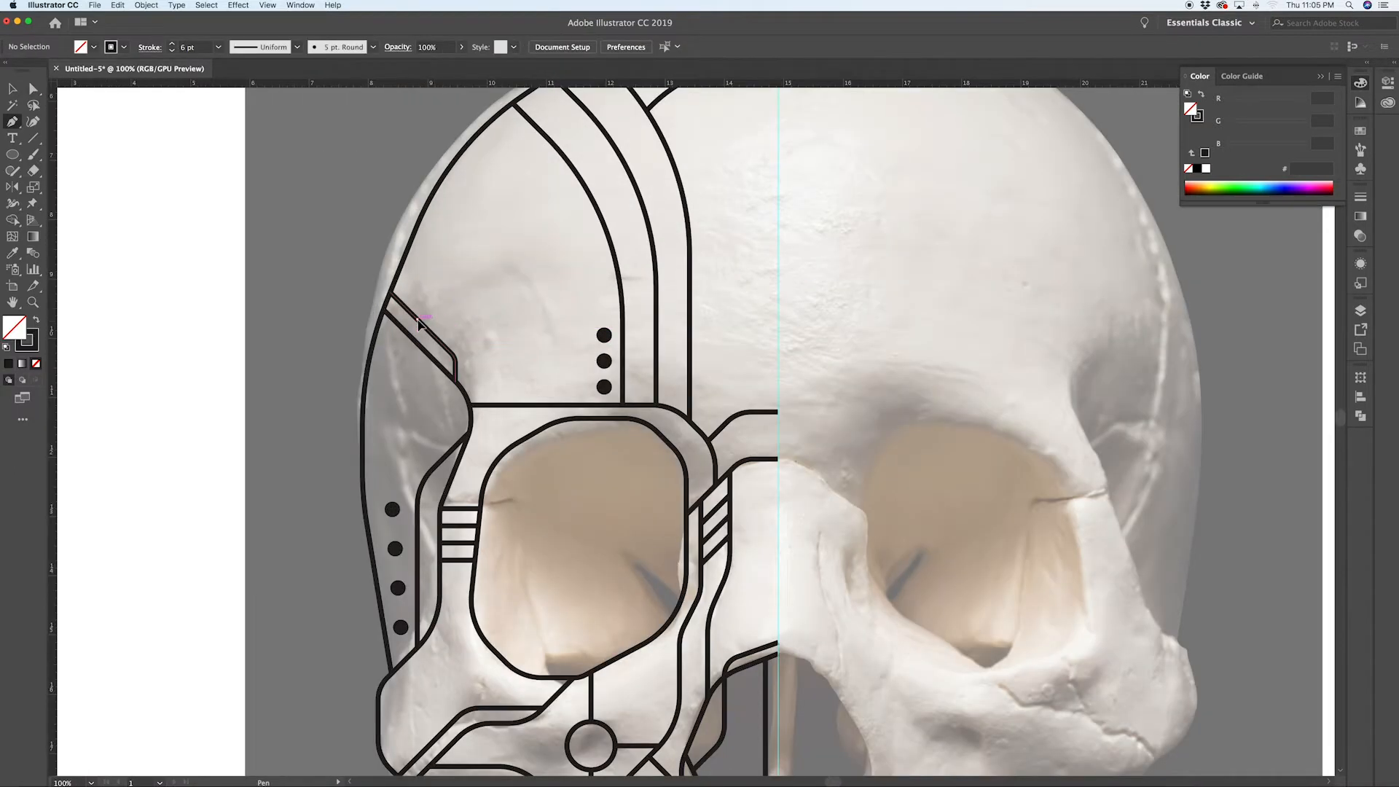
{"action": "left_click", "coordinate": [418, 319]}
{"action": "left_click", "coordinate": [533, 320]}
{"action": "left_click", "coordinate": [564, 351]}
{"action": "left_click", "coordinate": [564, 405]}
{"action": "key", "text": "a"}
{"action": "left_click_drag", "start_coordinate": [530, 327], "coordinate": [524, 340]}
{"action": "key", "text": "super+shift+a"}
Step: Draw a Pen path from the forehead curve diagonally down and across to the midline
{"action": "key", "text": "p"}
{"action": "left_click_drag", "start_coordinate": [553, 248], "coordinate": [473, 274]}
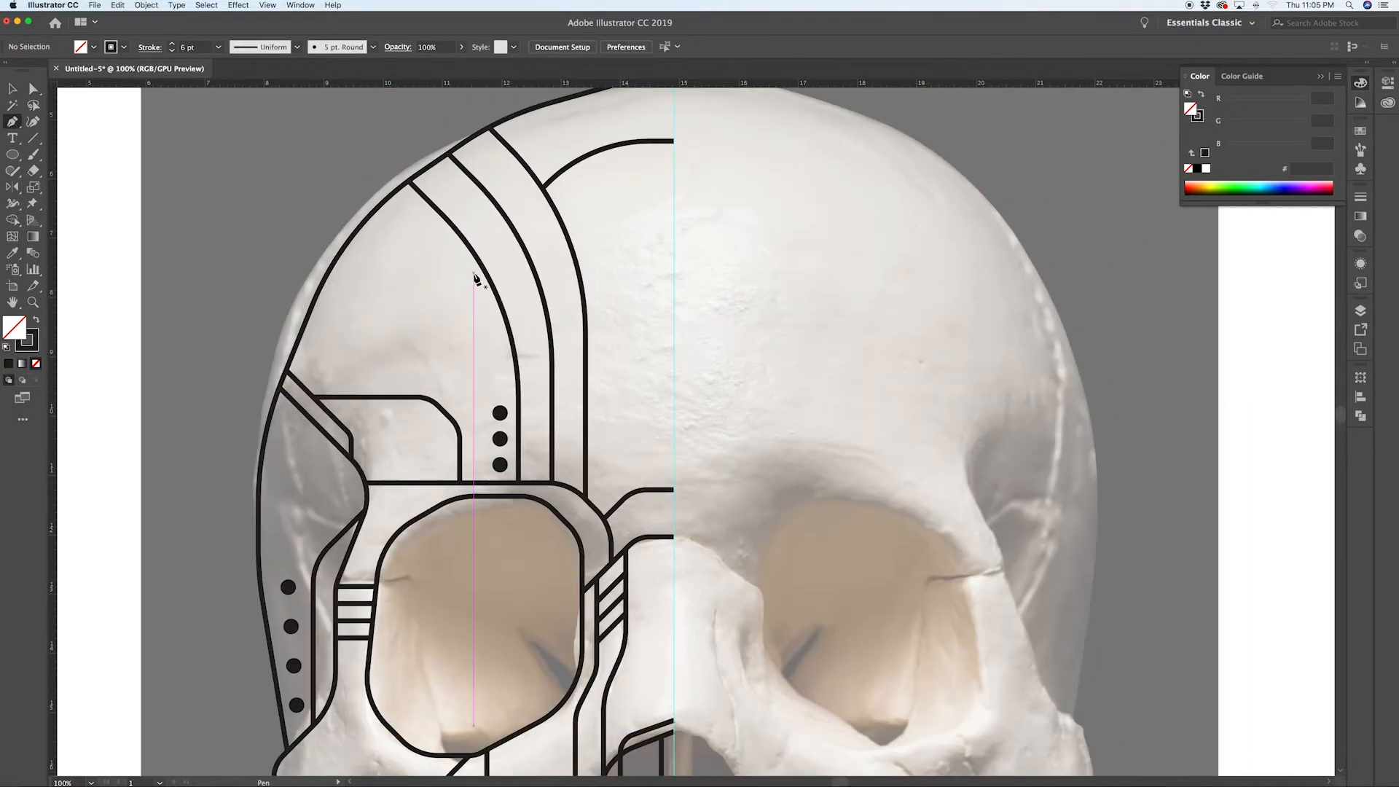
{"action": "scroll", "coordinate": [474, 273], "scroll_direction": "up", "scroll_amount": 1}
{"action": "left_click", "coordinate": [586, 416]}
{"action": "left_click", "coordinate": [633, 462]}
{"action": "left_click", "coordinate": [674, 462]}
{"action": "key", "text": "super+shift+a"}
Step: Copy the path slightly upward and repeat the copy to stack parallel lines
{"action": "key", "text": "a"}
{"action": "left_click_drag", "start_coordinate": [674, 462], "coordinate": [675, 436]}
{"action": "key", "text": "super+d"}
{"action": "key", "text": "super+shift+a"}
Step: Zoom around to inspect the teeth and overall line work
{"action": "scroll", "coordinate": [593, 359], "scroll_direction": "up", "scroll_amount": 5}
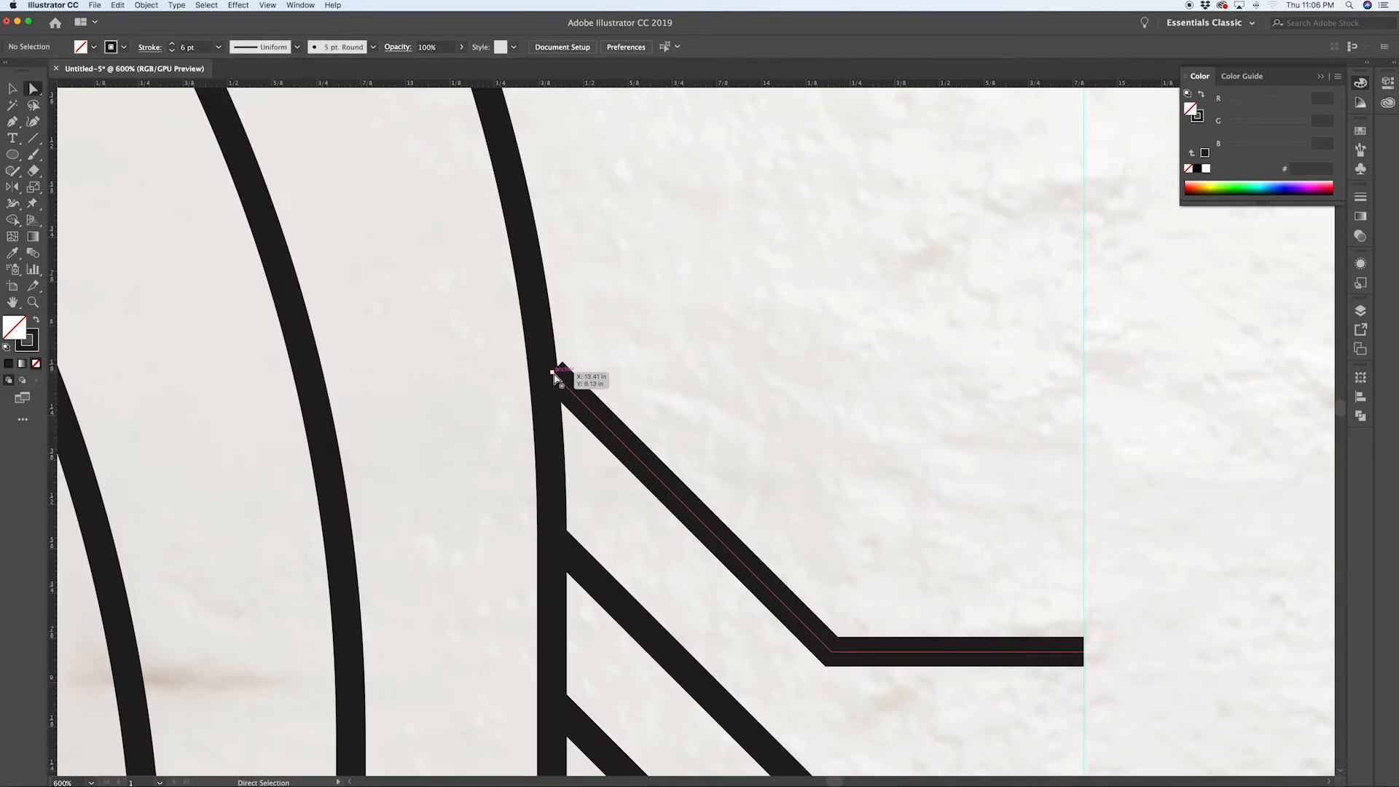
{"action": "scroll", "coordinate": [763, 384], "scroll_direction": "down", "scroll_amount": 7}
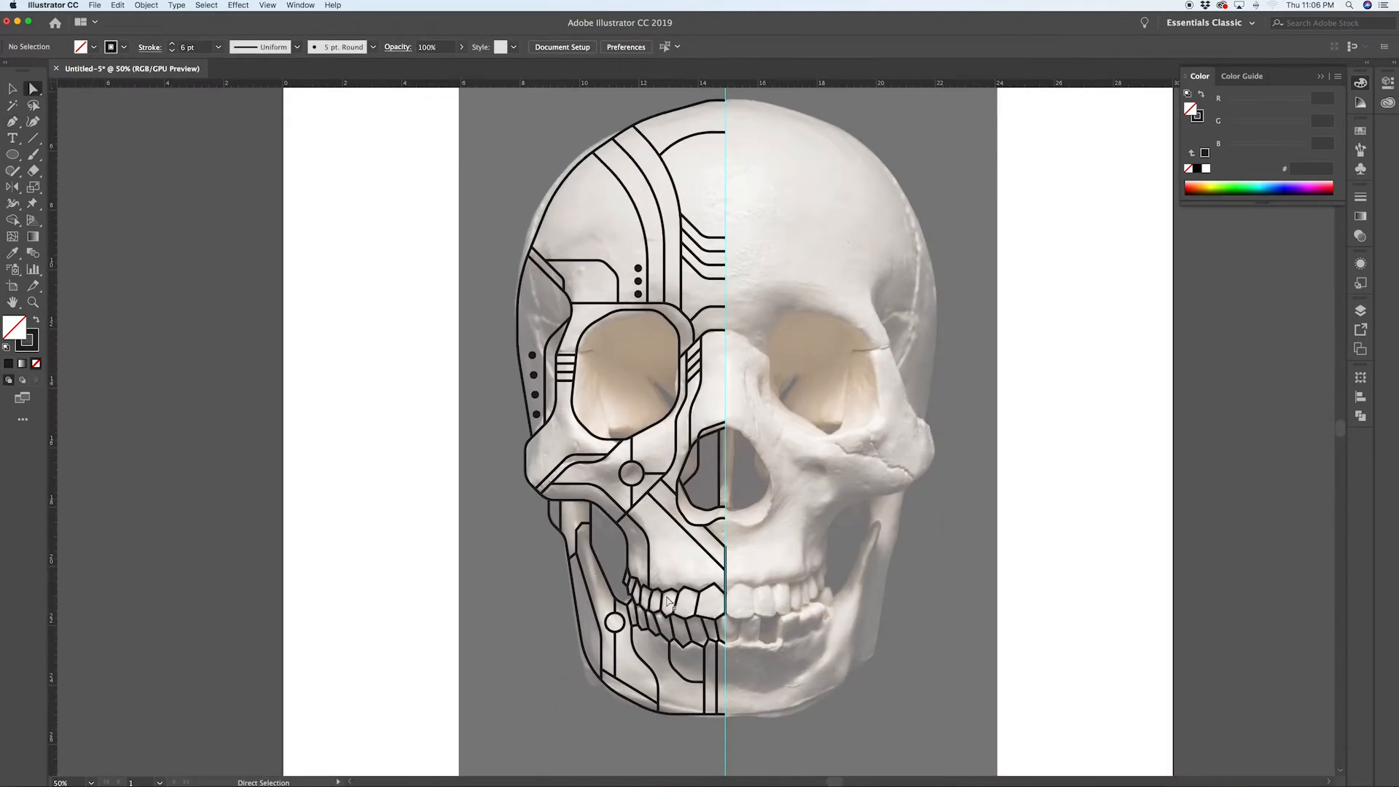
{"action": "scroll", "coordinate": [670, 602], "scroll_direction": "up", "scroll_amount": 1}
{"action": "left_click", "coordinate": [673, 589]}
{"action": "key", "text": "super+shift+a"}
{"action": "scroll", "coordinate": [602, 602], "scroll_direction": "up", "scroll_amount": 1}
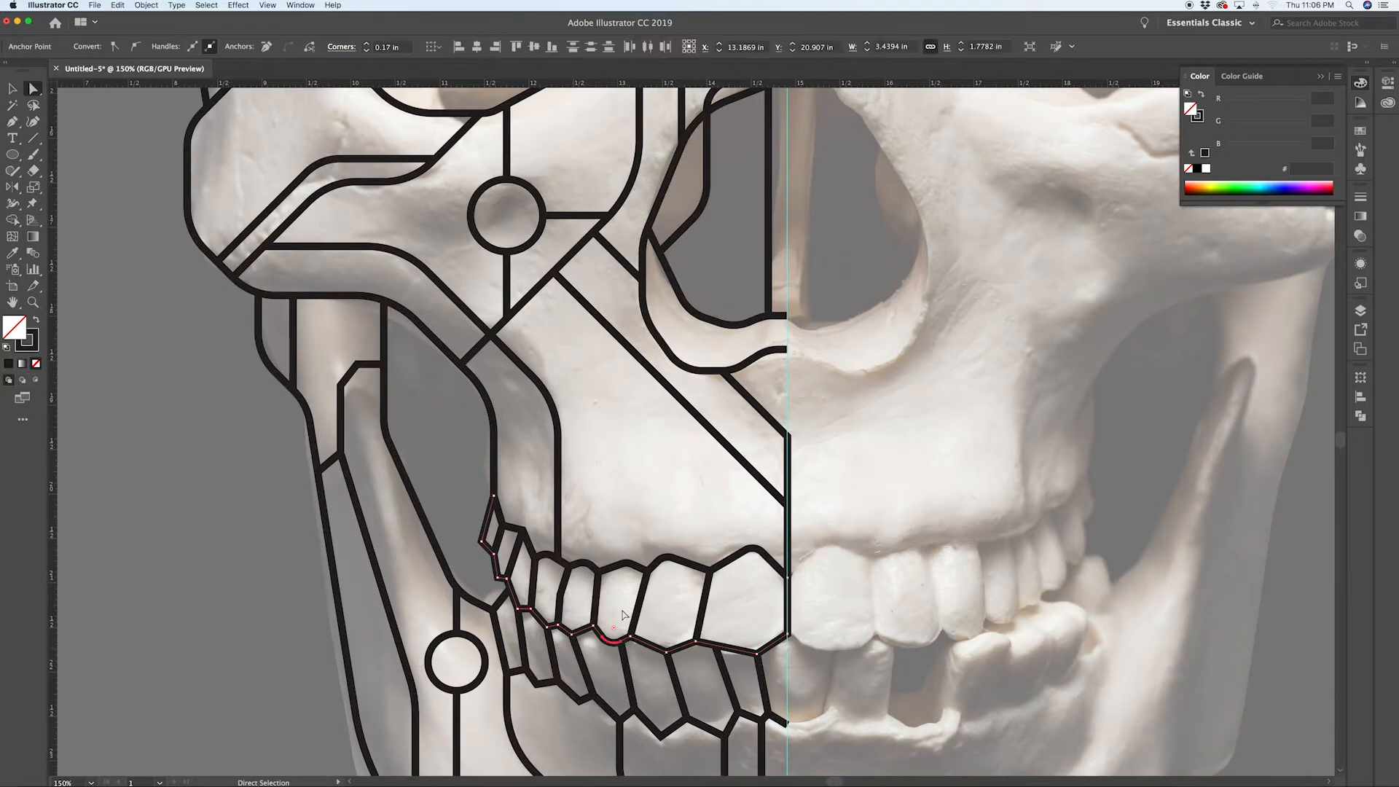
{"action": "scroll", "coordinate": [634, 677], "scroll_direction": "down", "scroll_amount": 1}
{"action": "scroll", "coordinate": [669, 753], "scroll_direction": "down", "scroll_amount": 3}
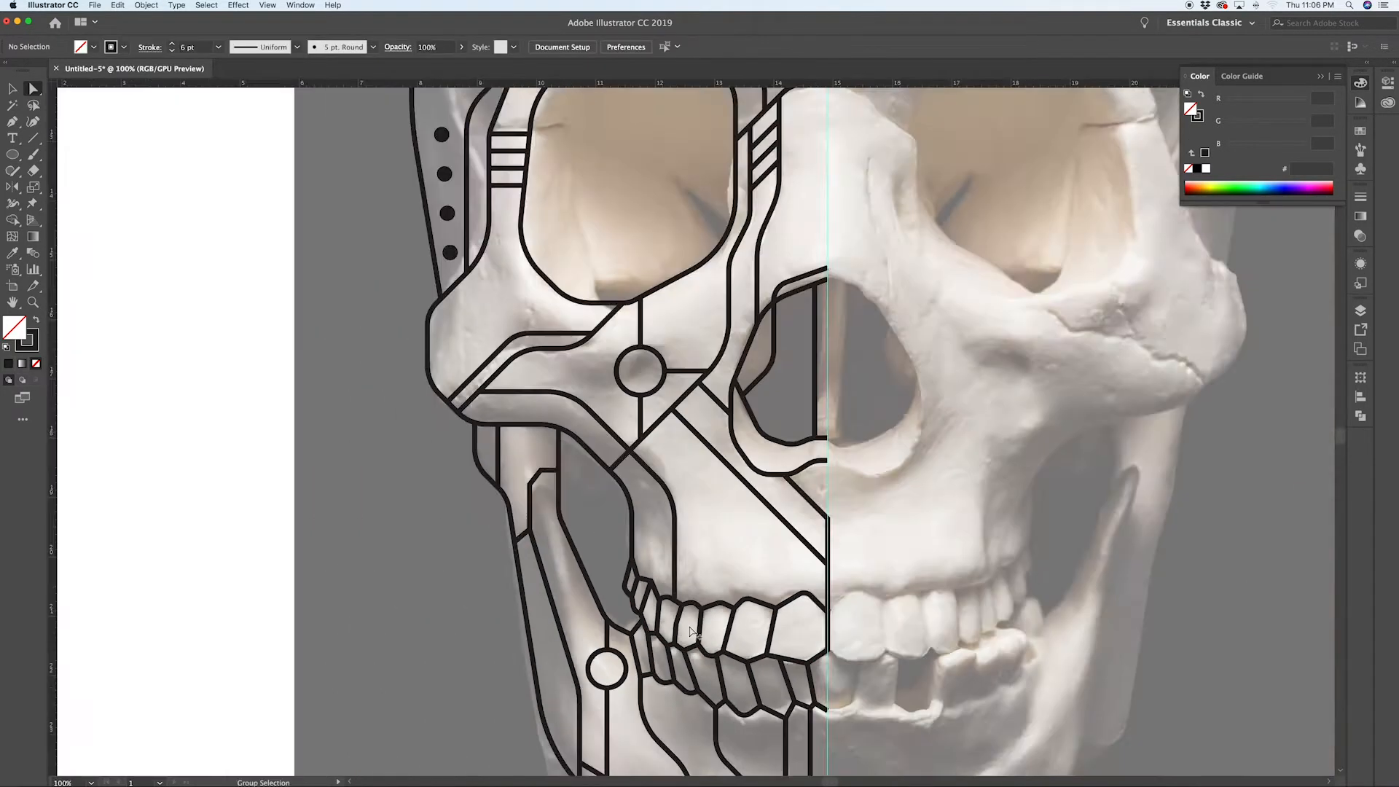
{"action": "key", "text": "v"}
{"action": "left_click_drag", "start_coordinate": [585, 627], "coordinate": [583, 627]}
{"action": "scroll", "coordinate": [583, 627], "scroll_direction": "up", "scroll_amount": 3}
{"action": "left_click_drag", "start_coordinate": [577, 615], "coordinate": [557, 563]}
{"action": "key", "text": "super+d"}
{"action": "scroll", "coordinate": [613, 489], "scroll_direction": "down", "scroll_amount": 5}
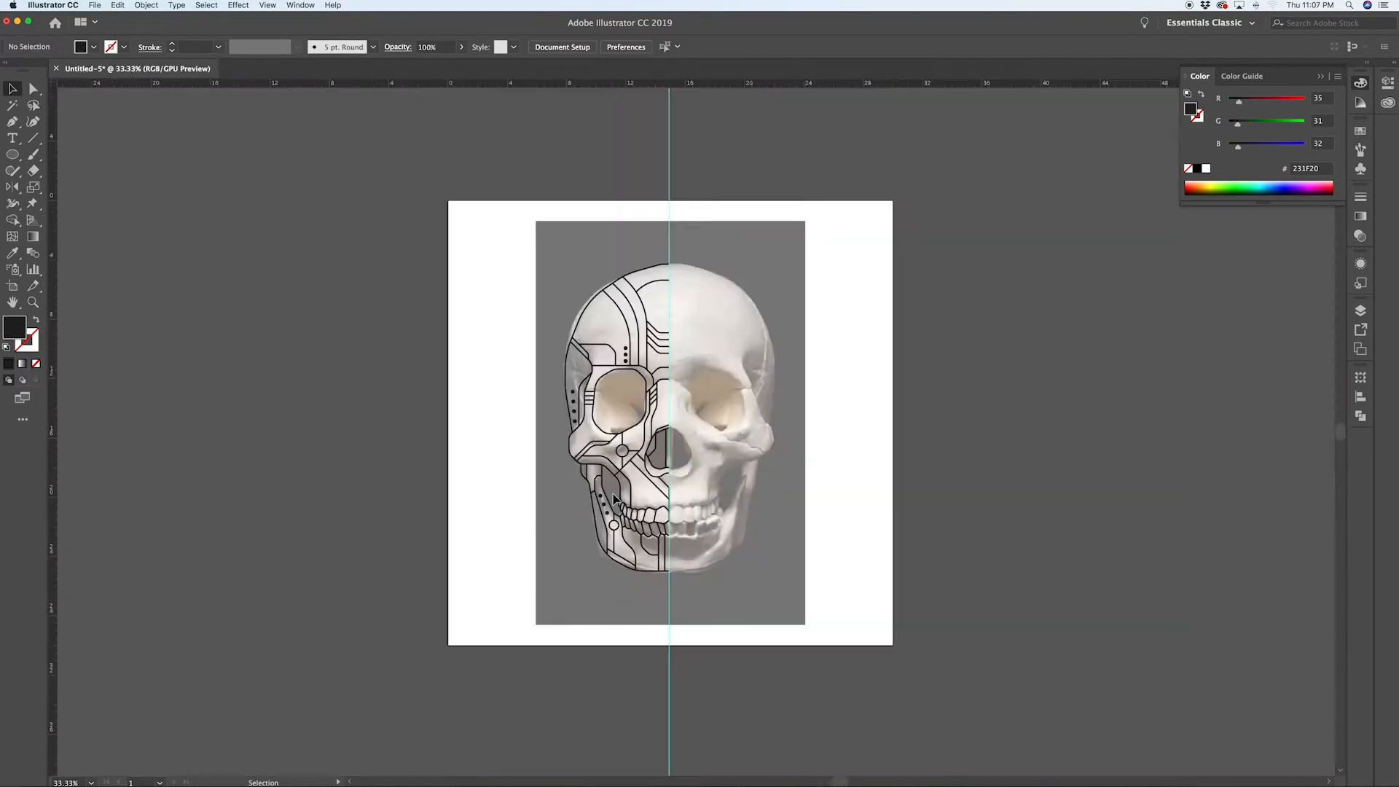
Step: Zoom in and out over the jaw and eye area to inspect the traced line work
{"action": "scroll", "coordinate": [689, 498], "scroll_direction": "up", "scroll_amount": 4}
{"action": "key", "text": "p"}
{"action": "left_click", "coordinate": [419, 426]}
{"action": "key", "text": "shift+x"}
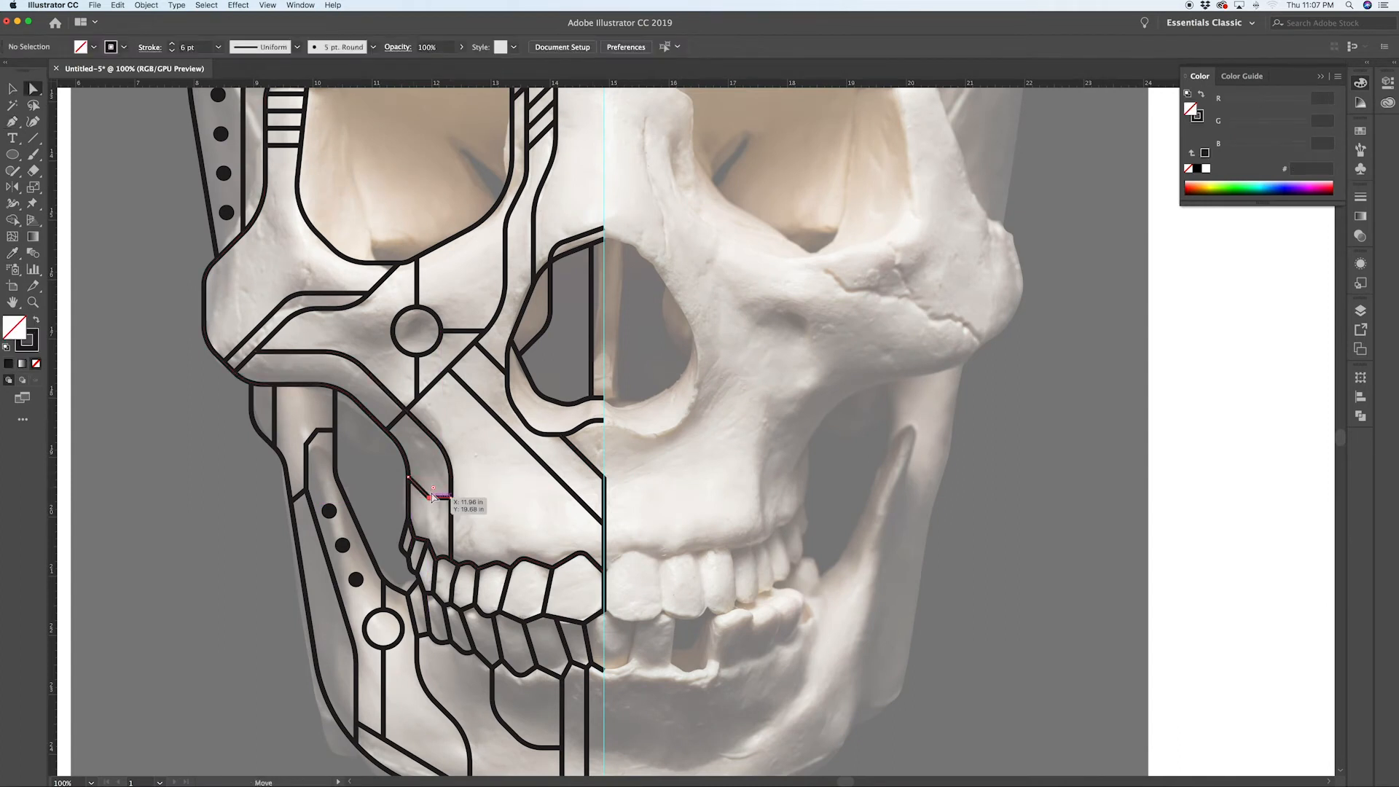
{"action": "scroll", "coordinate": [511, 467], "scroll_direction": "down", "scroll_amount": 2}
{"action": "scroll", "coordinate": [490, 397], "scroll_direction": "up", "scroll_amount": 4}
{"action": "scroll", "coordinate": [490, 399], "scroll_direction": "down", "scroll_amount": 4}
{"action": "scroll", "coordinate": [503, 321], "scroll_direction": "up", "scroll_amount": 4}
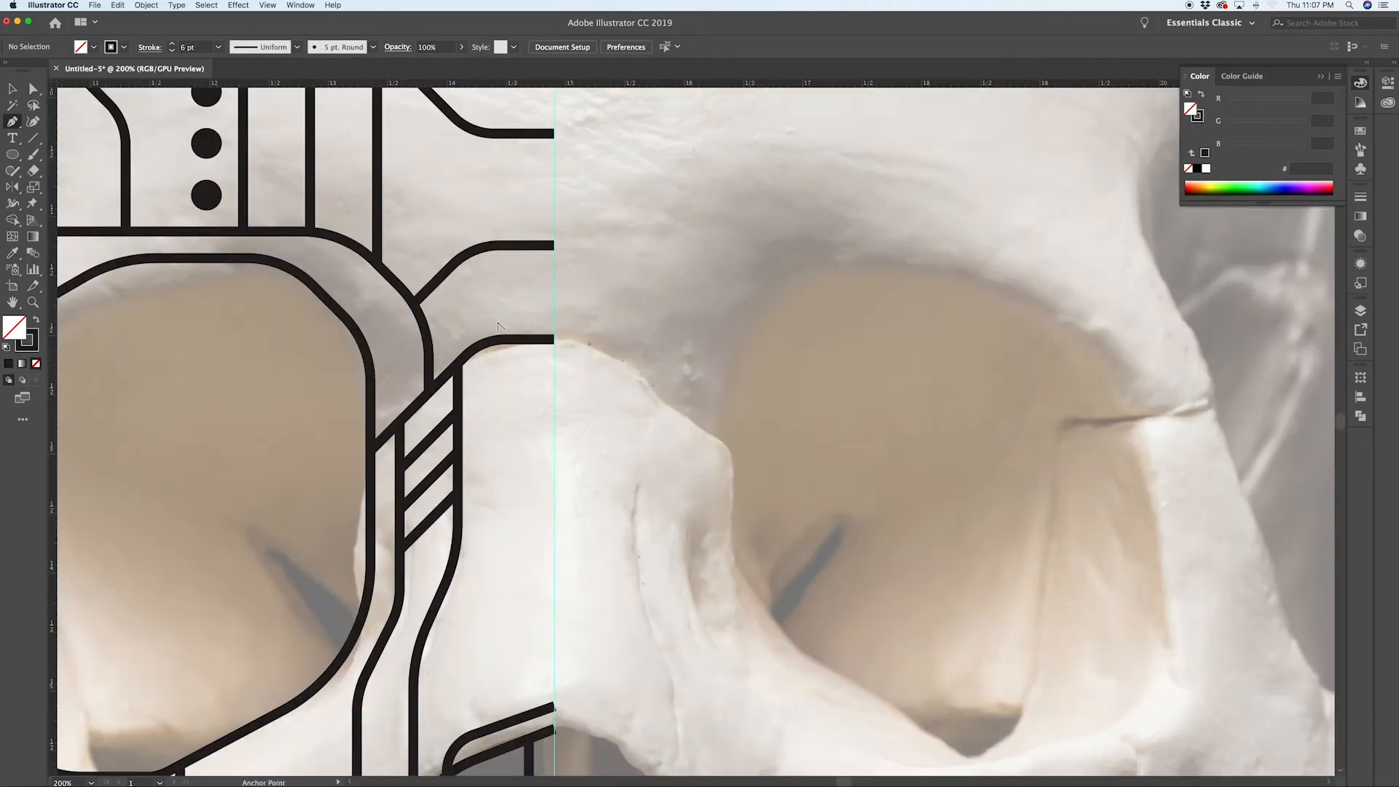
{"action": "scroll", "coordinate": [503, 321], "scroll_direction": "down", "scroll_amount": 3}
{"action": "key", "text": "v"}
{"action": "scroll", "coordinate": [572, 470], "scroll_direction": "down", "scroll_amount": 1}
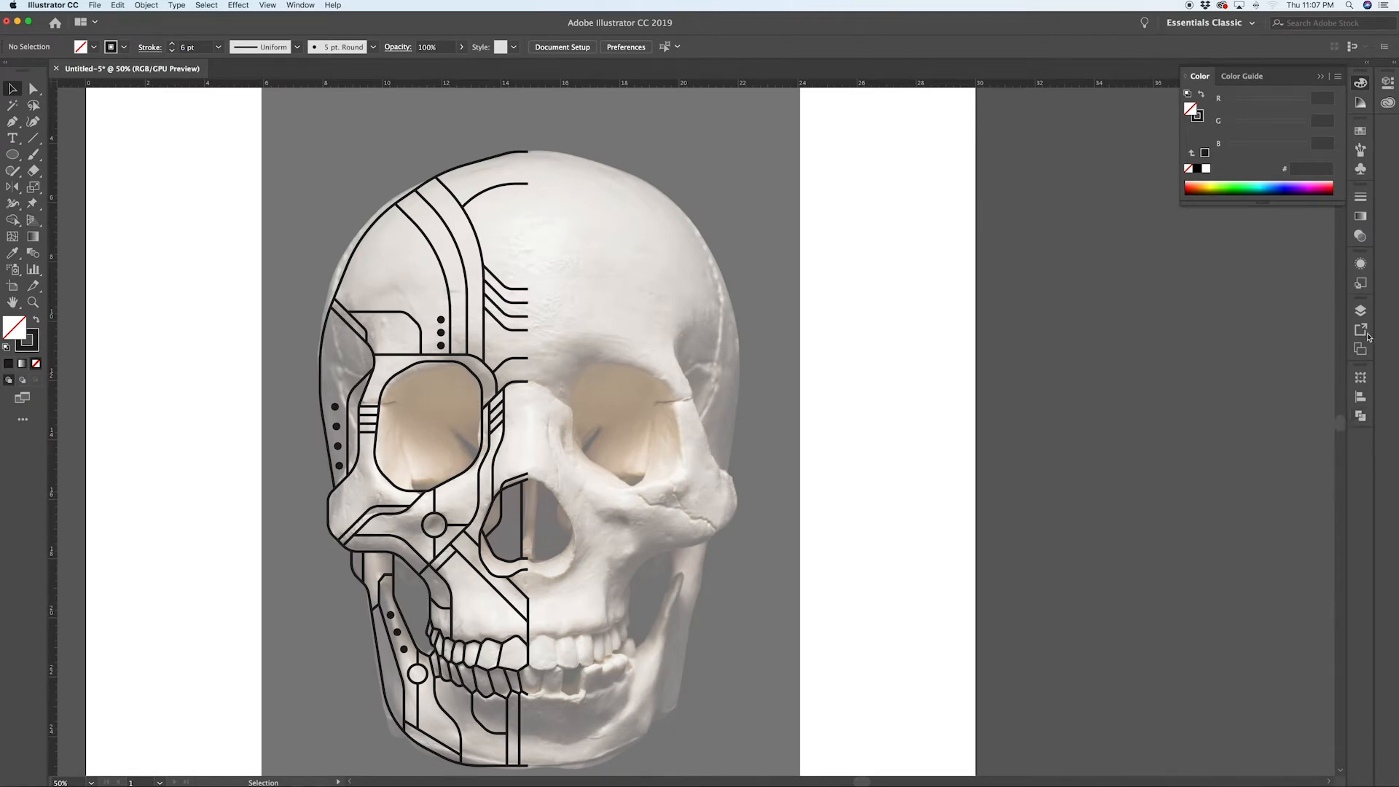
Step: Open the Layers panel and hide the layer holding the skull reference photo
{"action": "left_click", "coordinate": [1358, 312]}
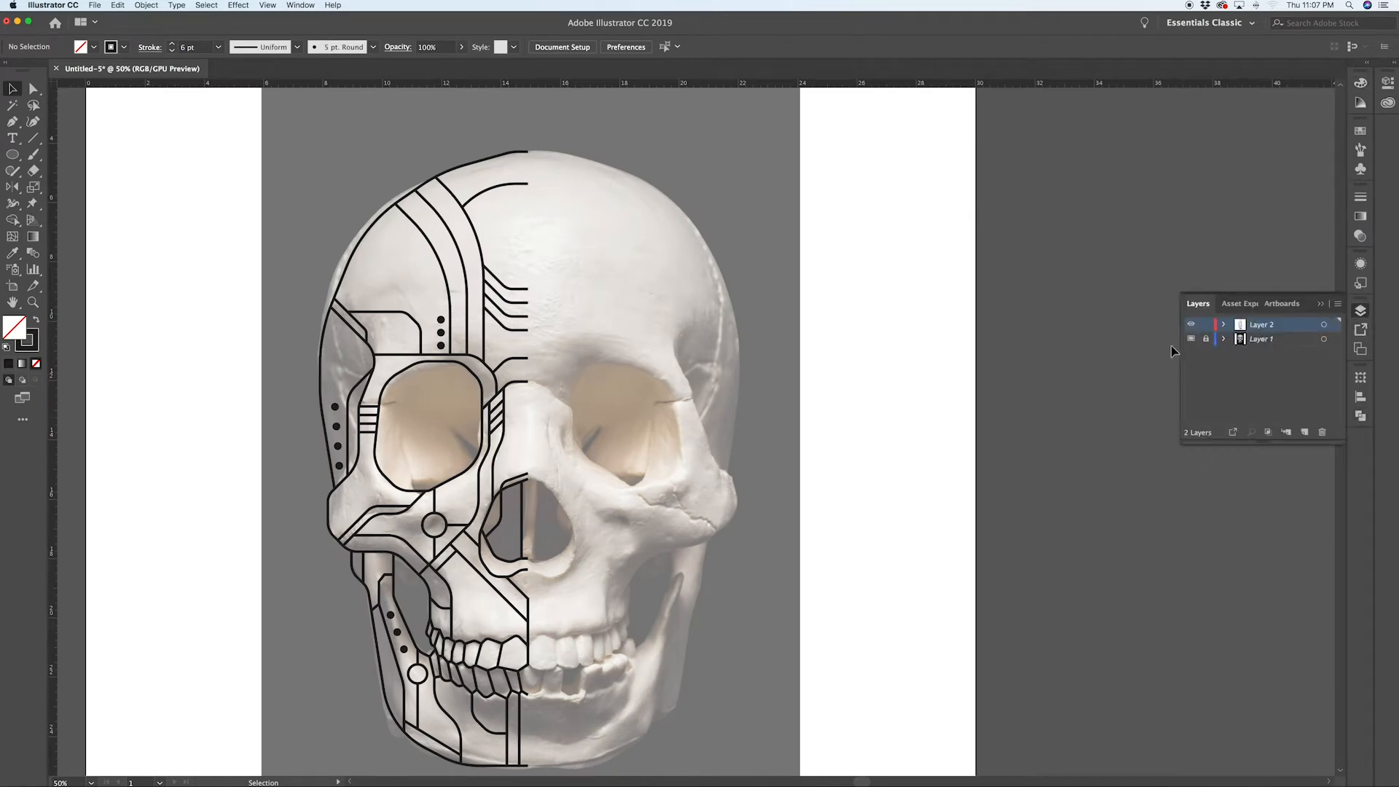
{"action": "left_click", "coordinate": [1191, 340]}
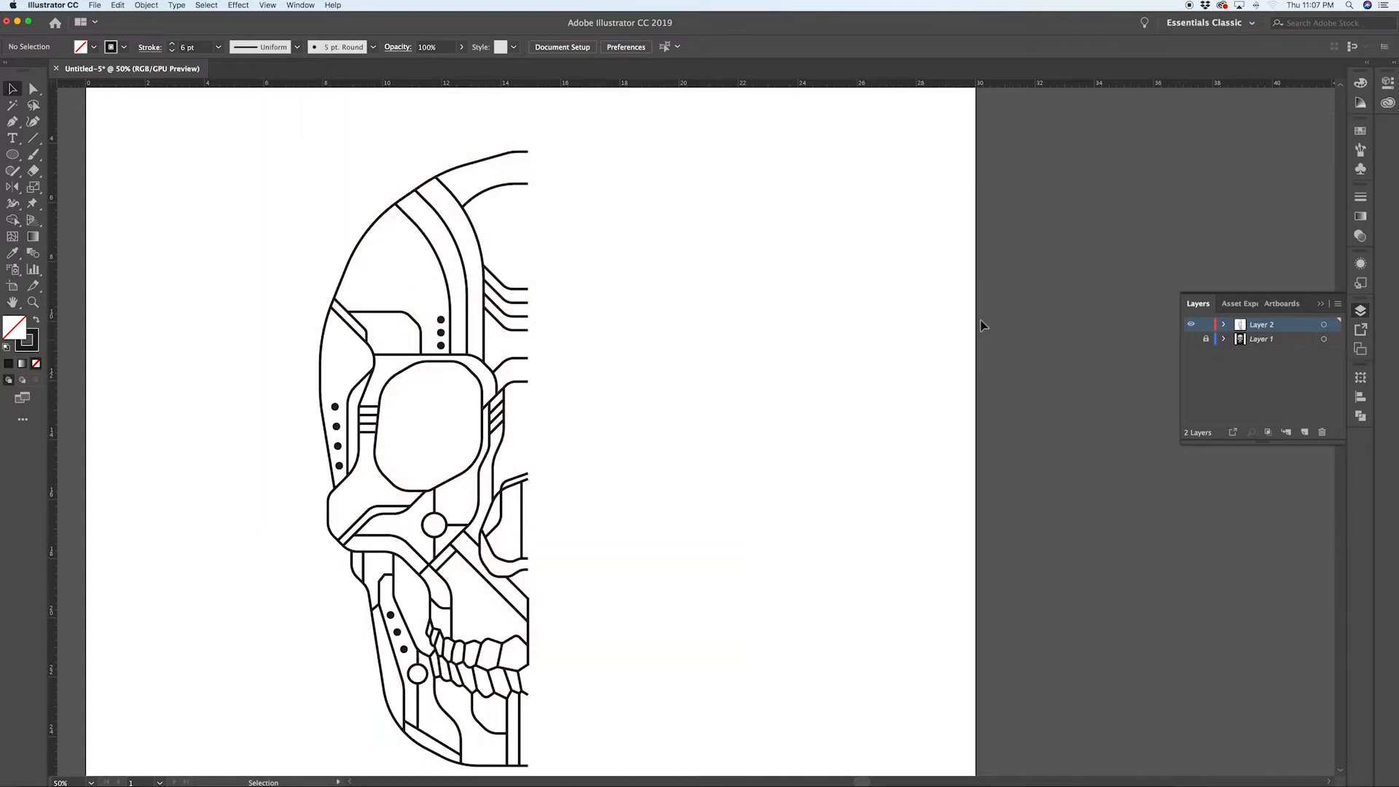
{"action": "scroll", "coordinate": [850, 341], "scroll_direction": "down", "scroll_amount": 2}
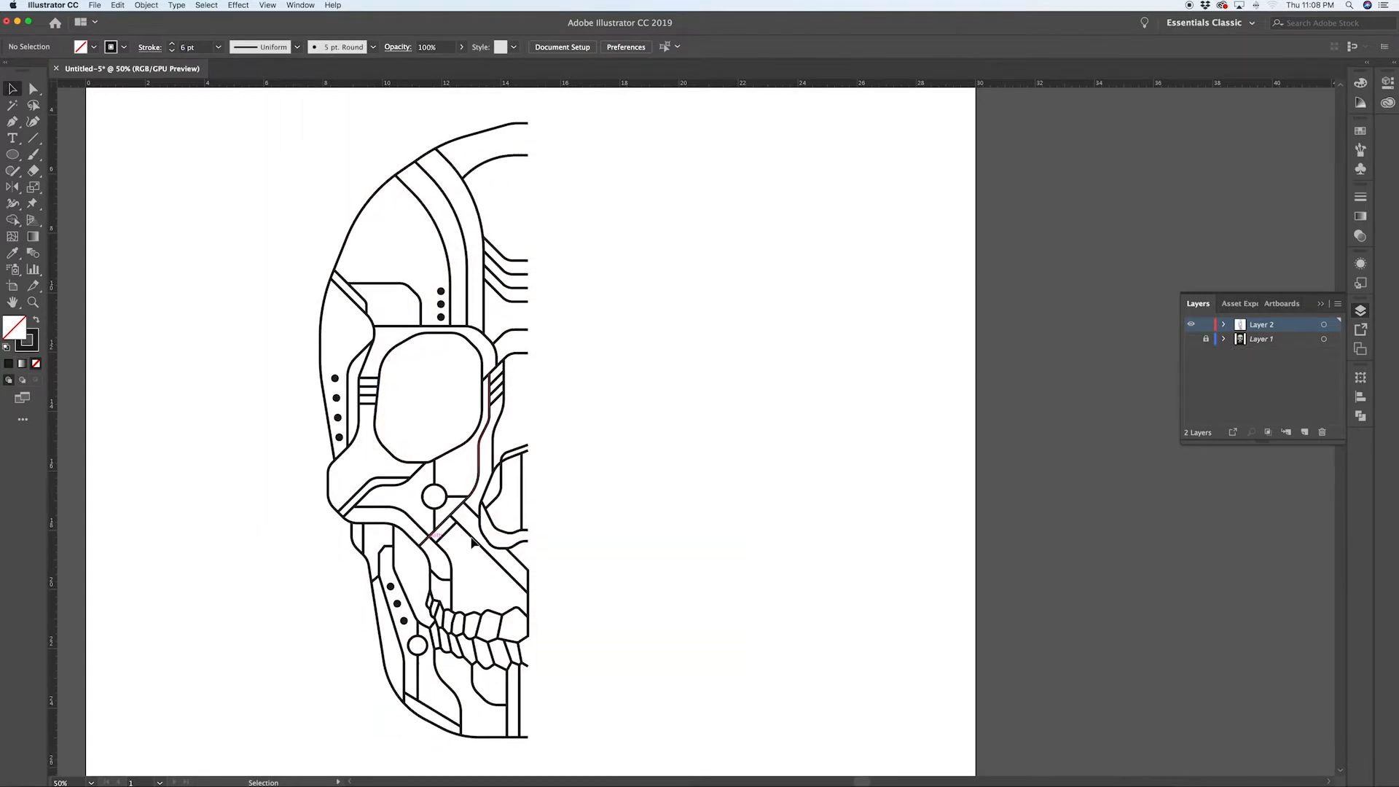
Step: Select all line work and reflect a vertical copy about the bottom midline point to complete the right half
{"action": "key", "text": "super+a"}
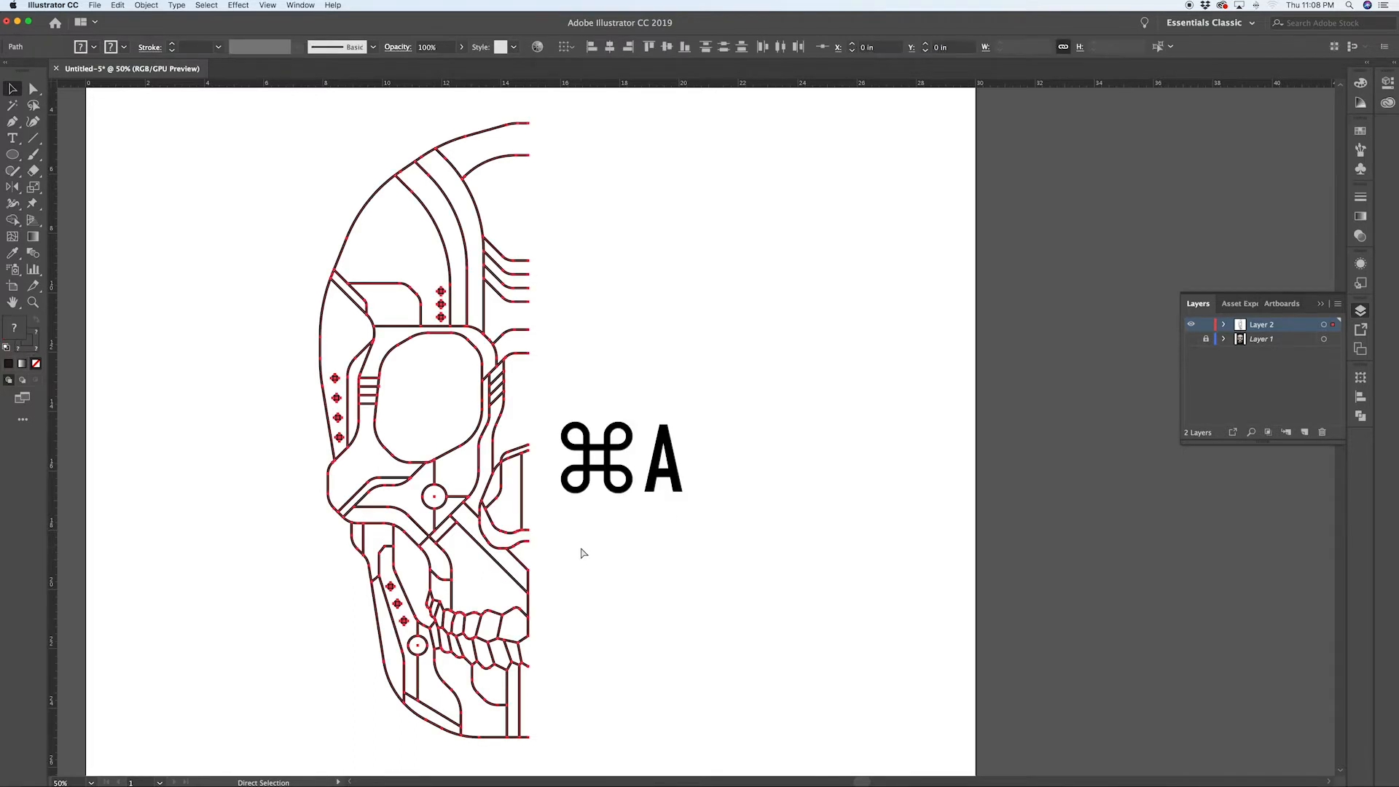
{"action": "key", "text": "o"}
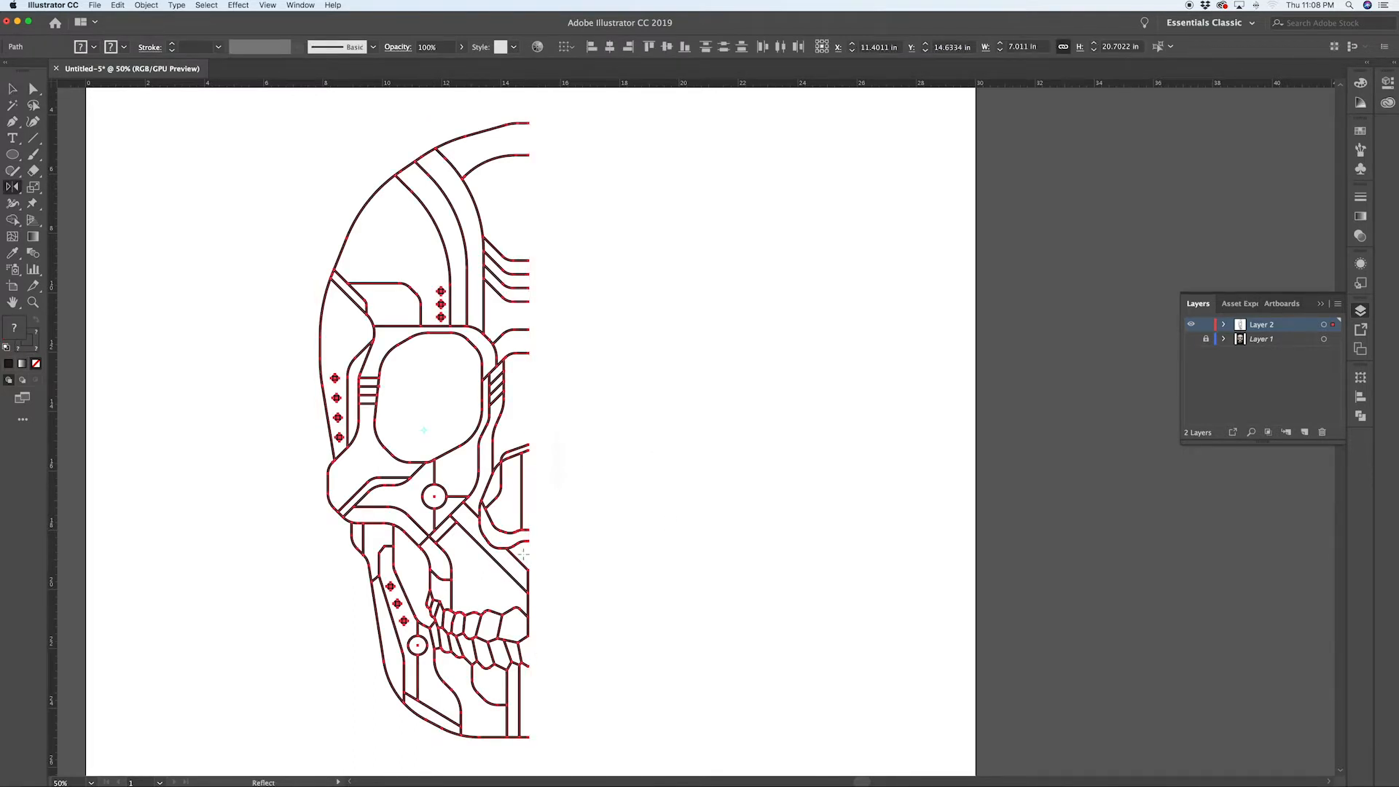
{"action": "scroll", "coordinate": [530, 556], "scroll_direction": "up", "scroll_amount": 5}
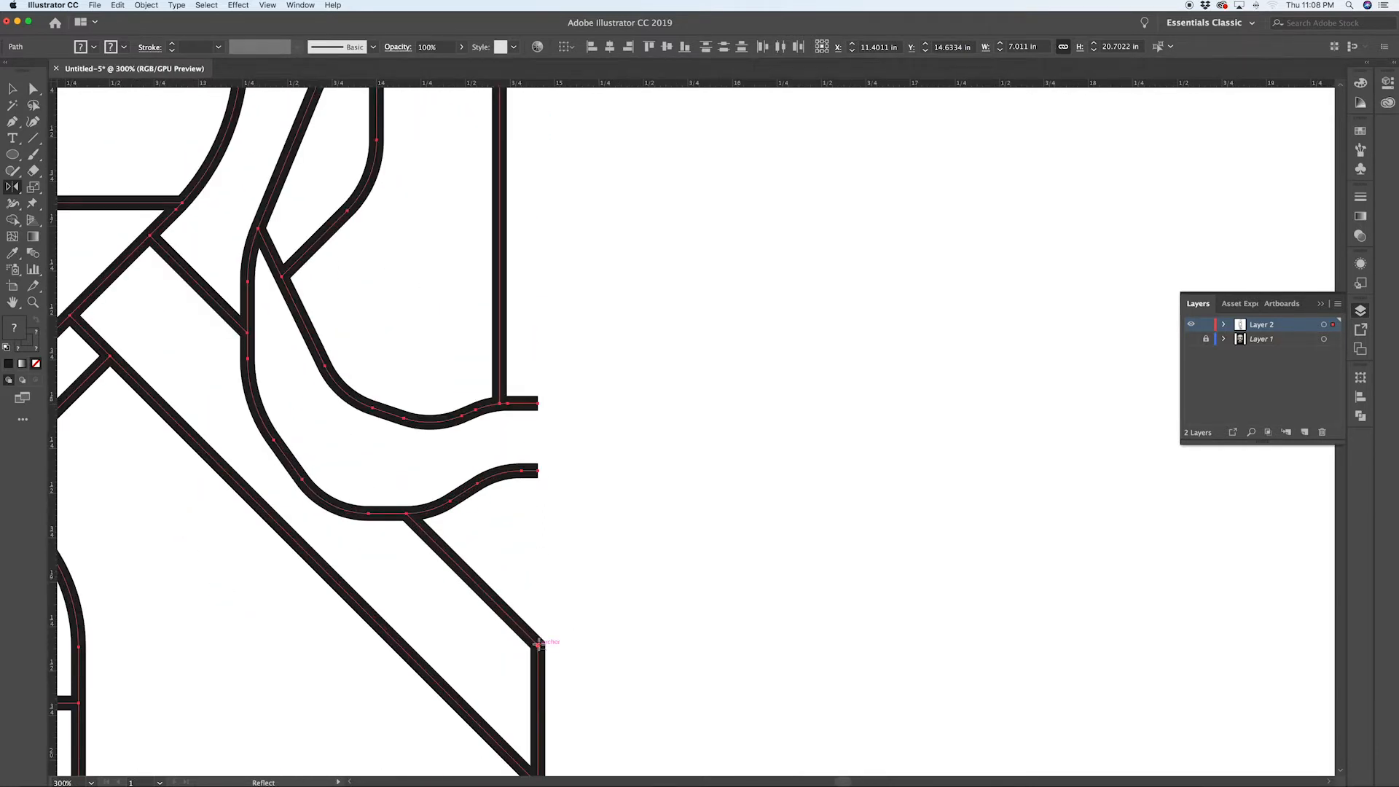
{"action": "scroll", "coordinate": [538, 644], "scroll_direction": "up", "scroll_amount": 1}
{"action": "key", "text": "alt"}
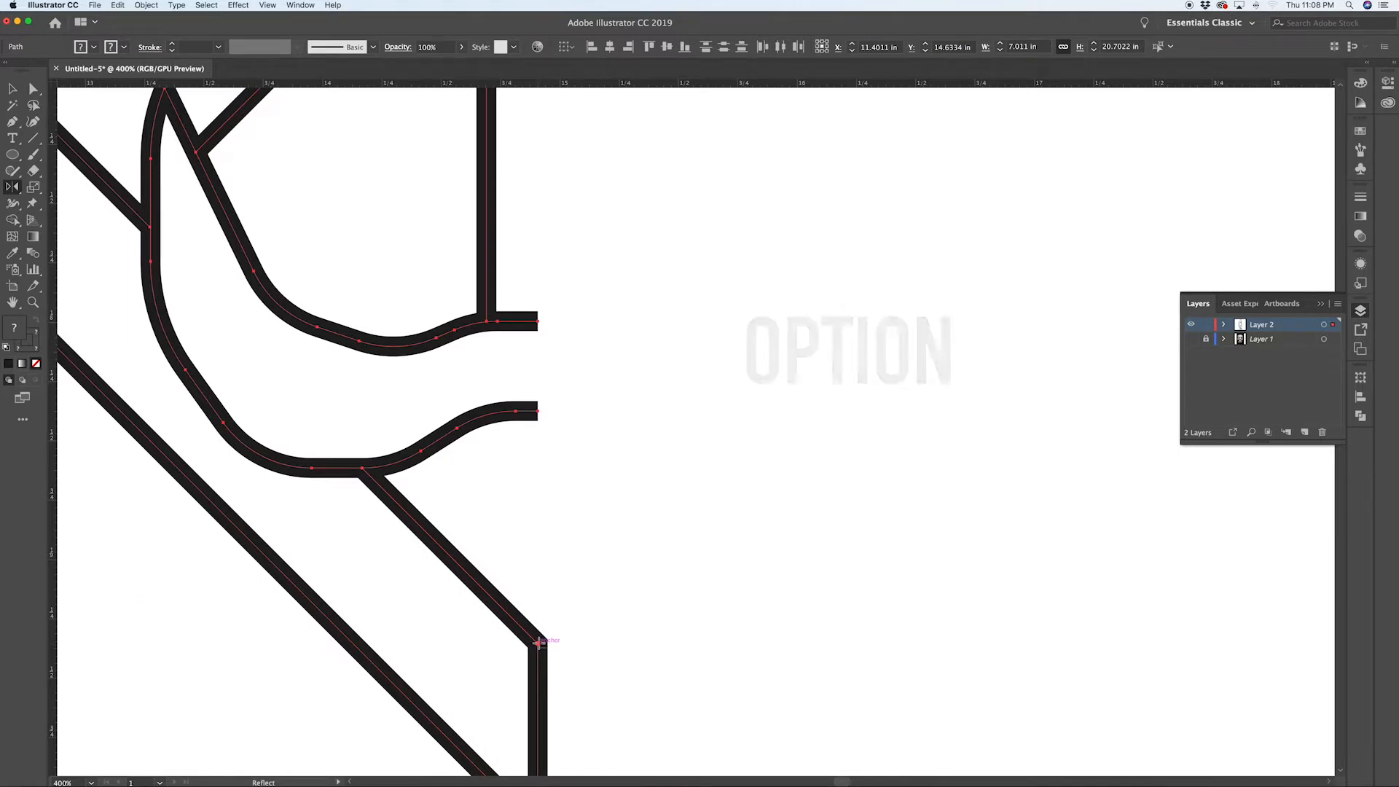
{"action": "left_click", "coordinate": [538, 643], "text": "alt"}
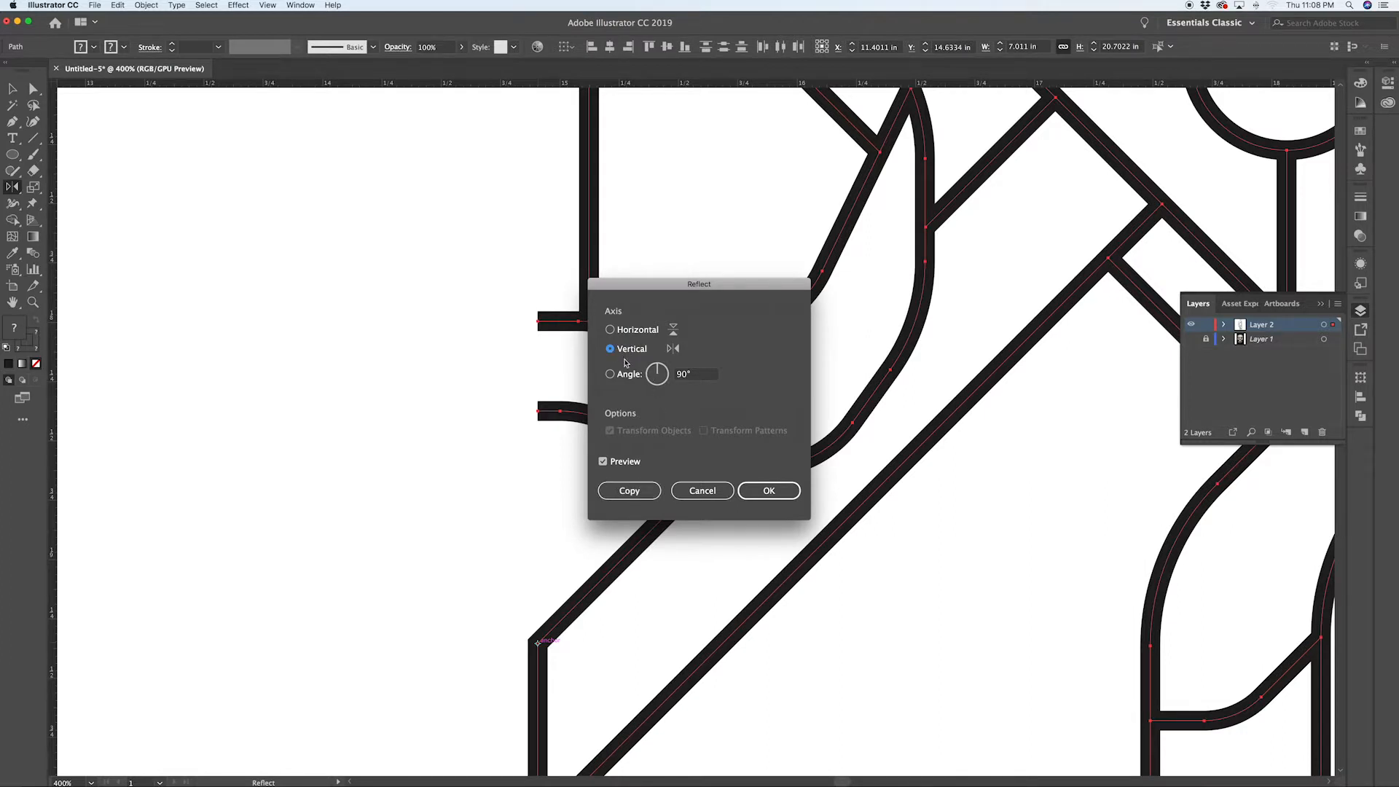
{"action": "left_click", "coordinate": [630, 491]}
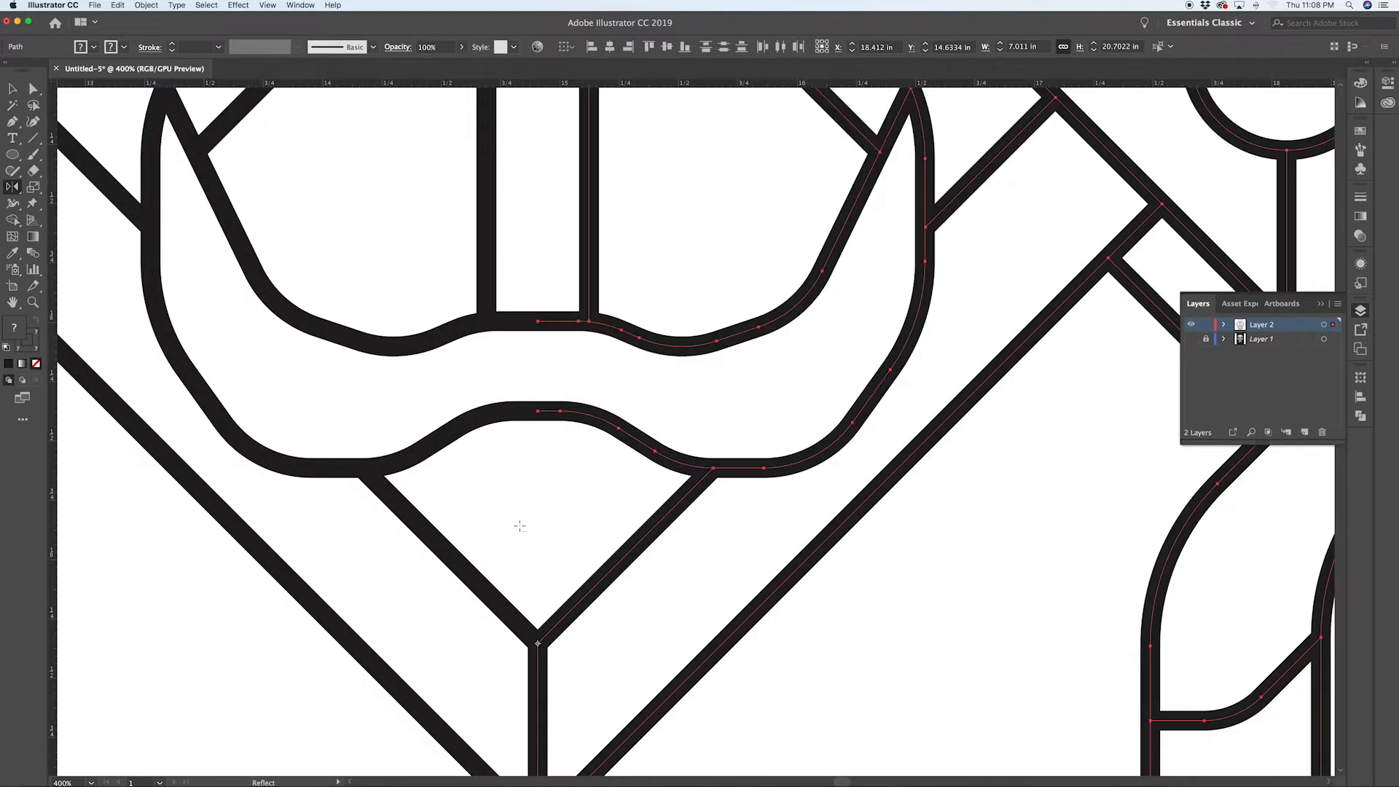
{"action": "scroll", "coordinate": [519, 526], "scroll_direction": "down", "scroll_amount": 5}
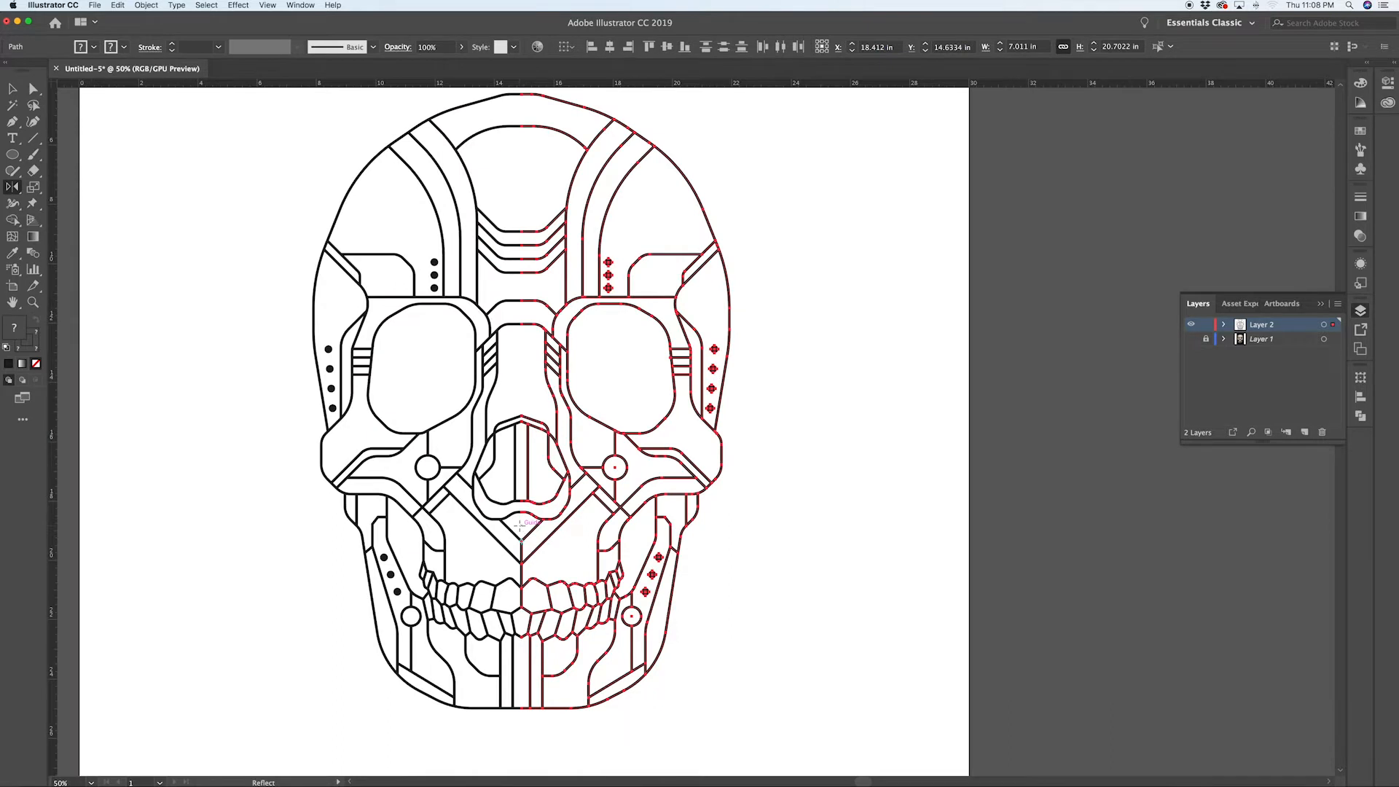
{"action": "key", "text": "super+shift+a"}
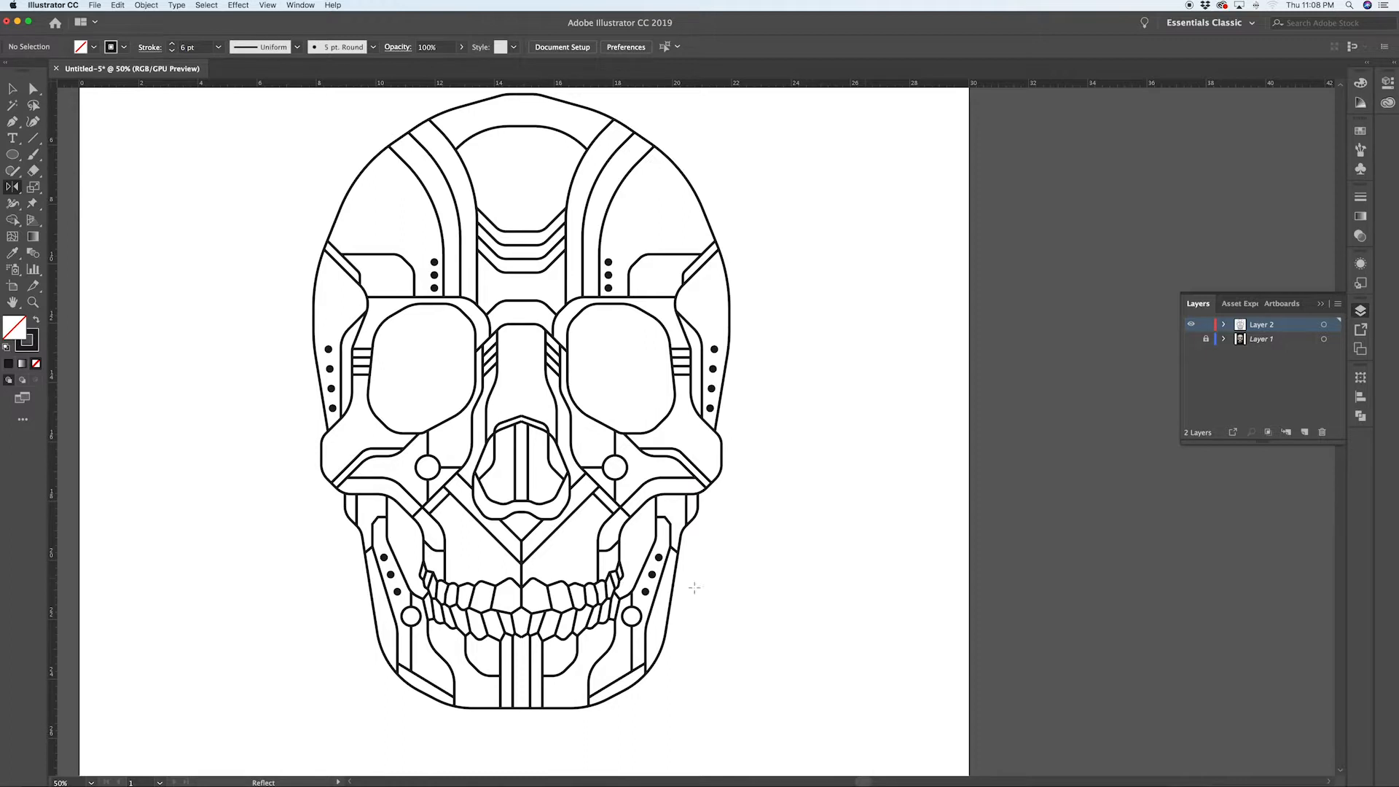
Step: Join the two halves of the teeth line at their shared midline anchor, working in outline view
{"action": "scroll", "coordinate": [522, 648], "scroll_direction": "up", "scroll_amount": 5}
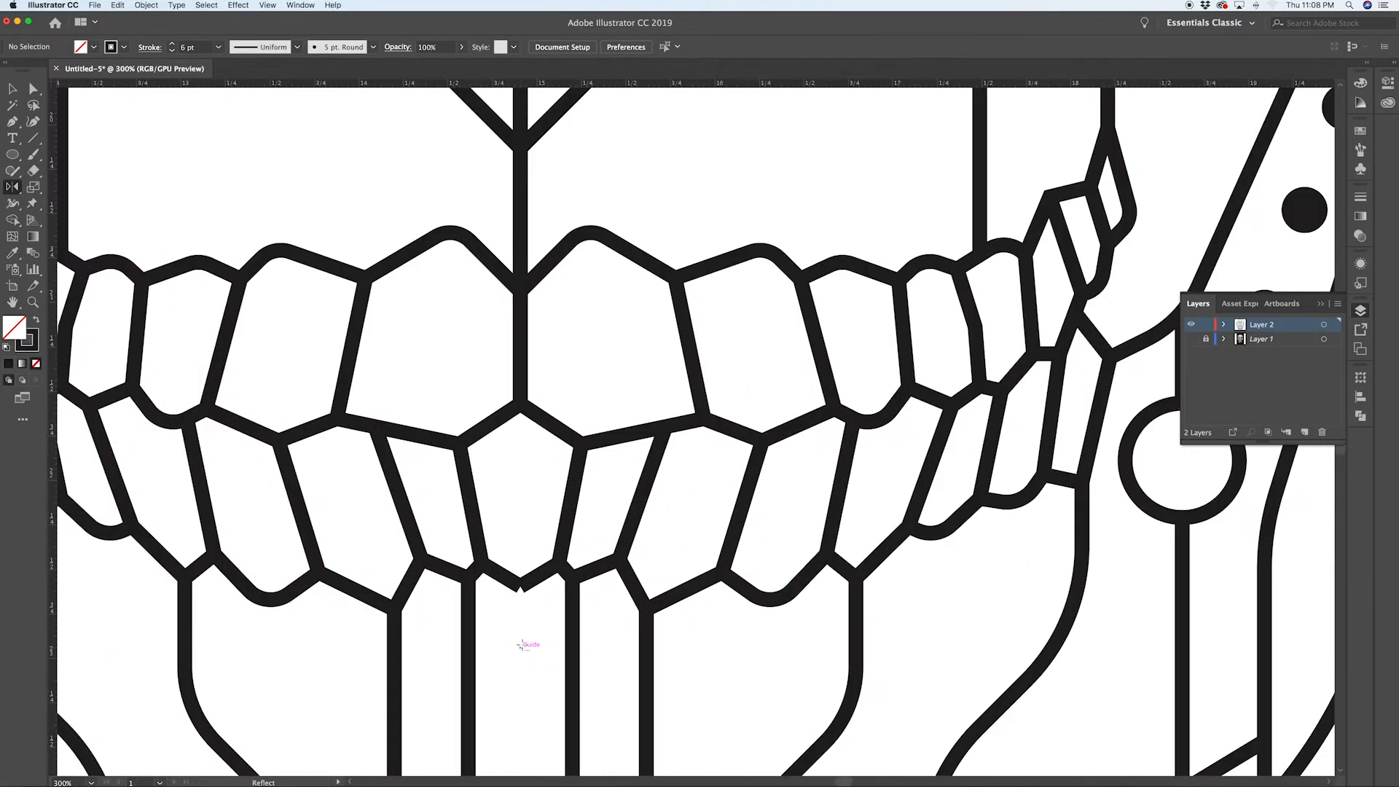
{"action": "scroll", "coordinate": [503, 617], "scroll_direction": "up", "scroll_amount": 4}
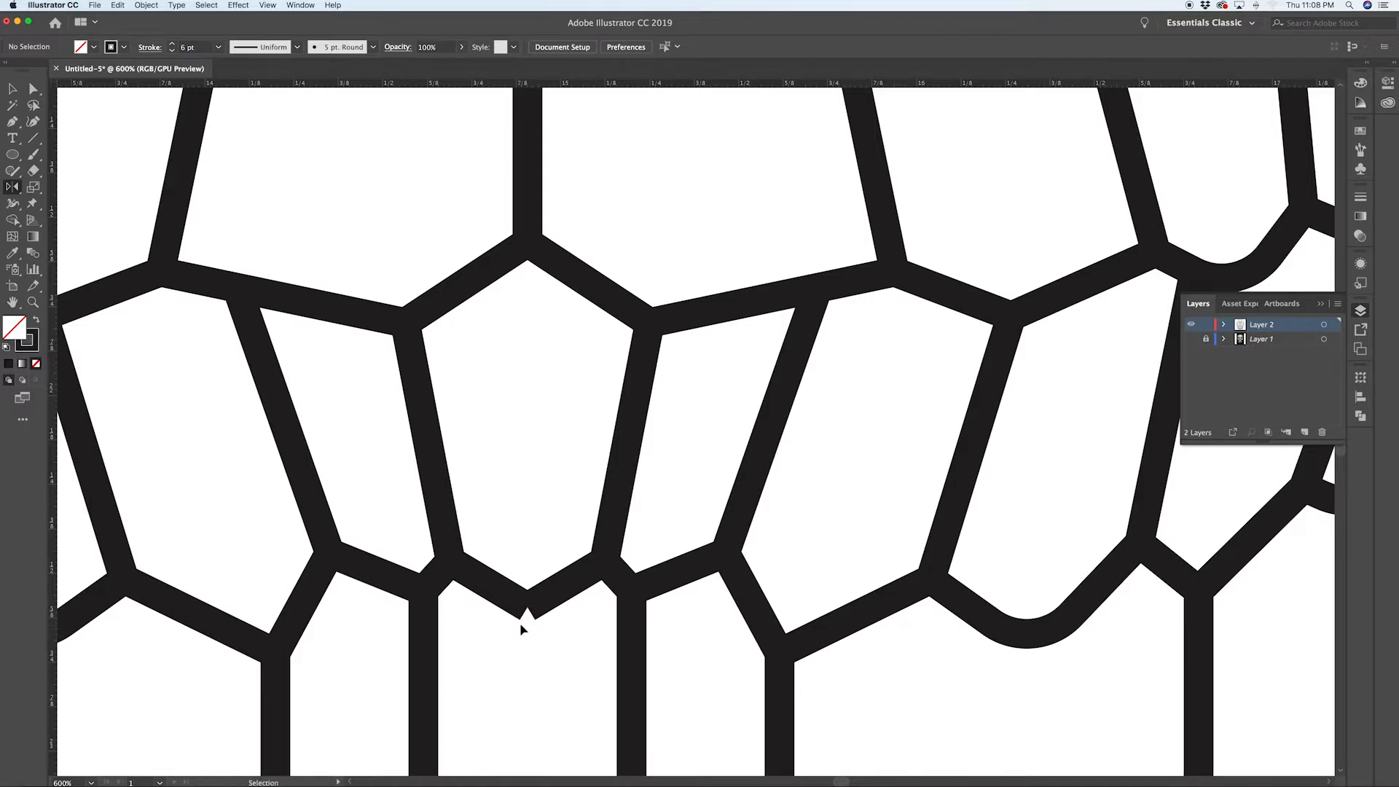
{"action": "key", "text": "super+y"}
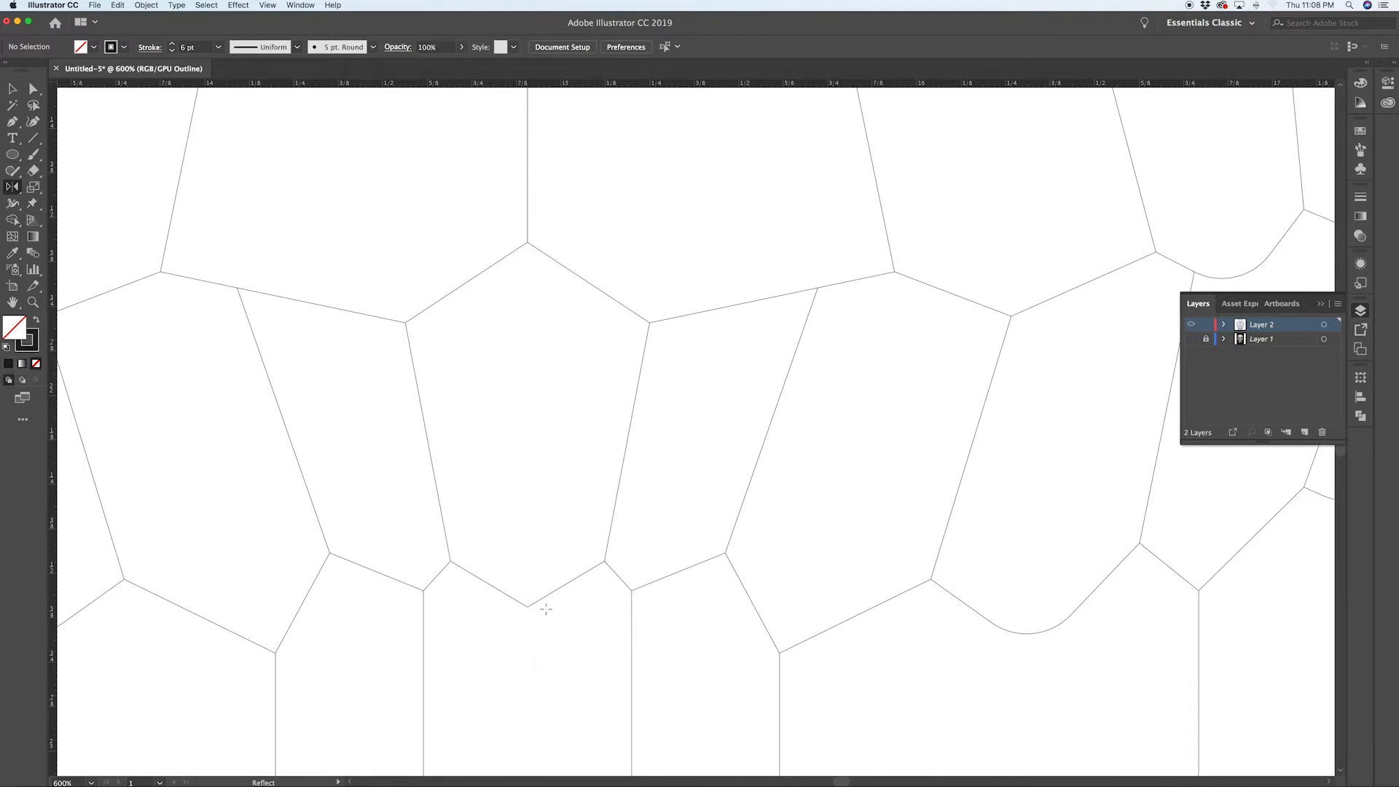
{"action": "key", "text": "a"}
{"action": "left_click_drag", "start_coordinate": [519, 593], "coordinate": [515, 594]}
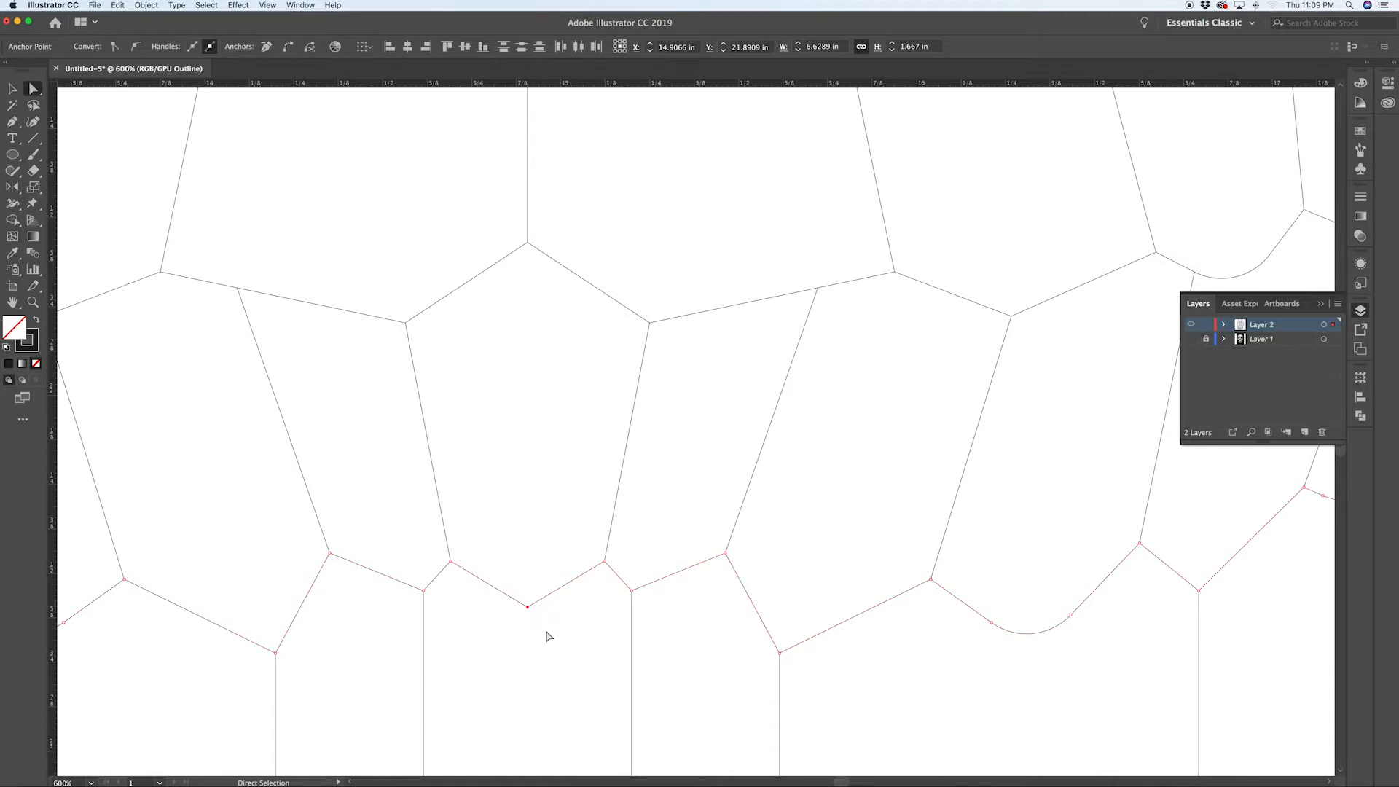
{"action": "key", "text": "super+j"}
{"action": "left_click", "coordinate": [545, 639]}
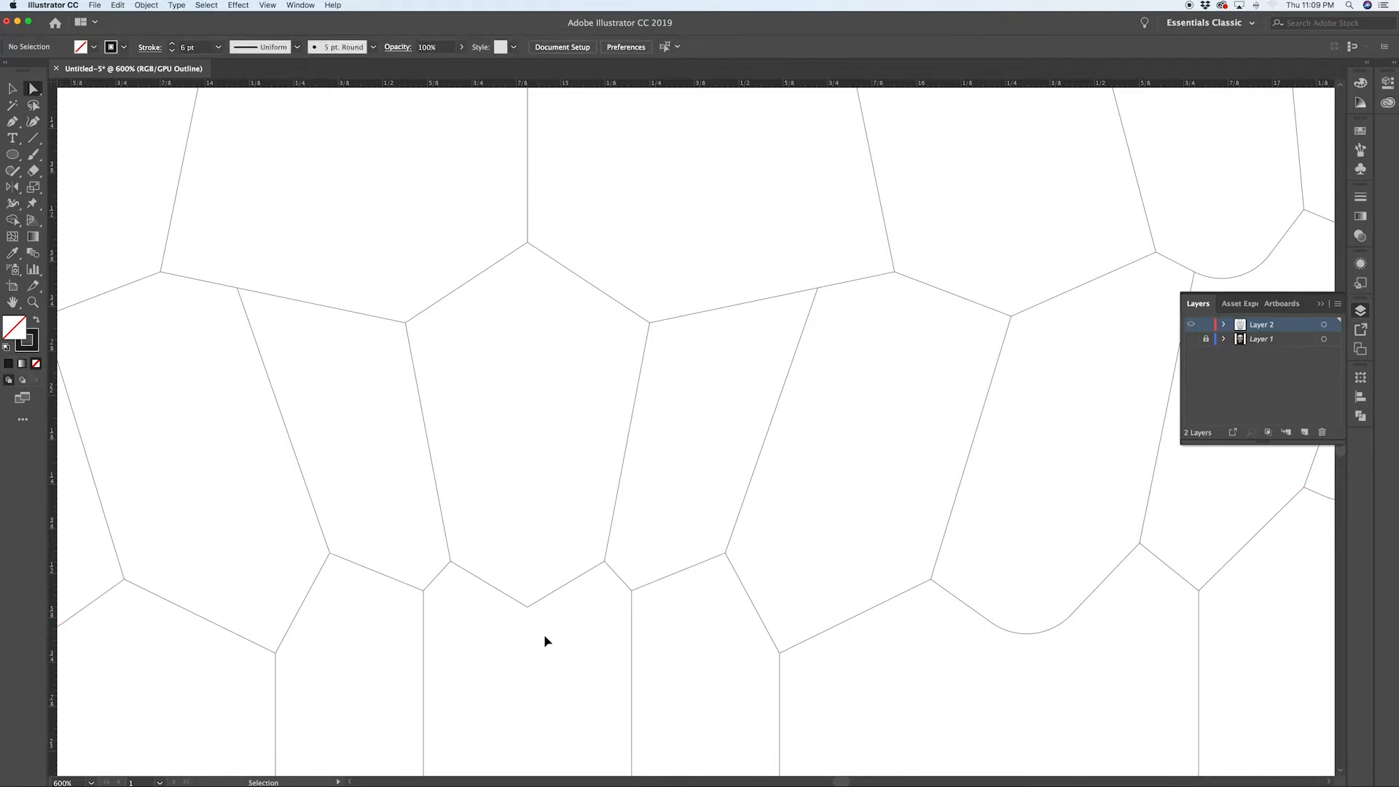
{"action": "key", "text": "super+y"}
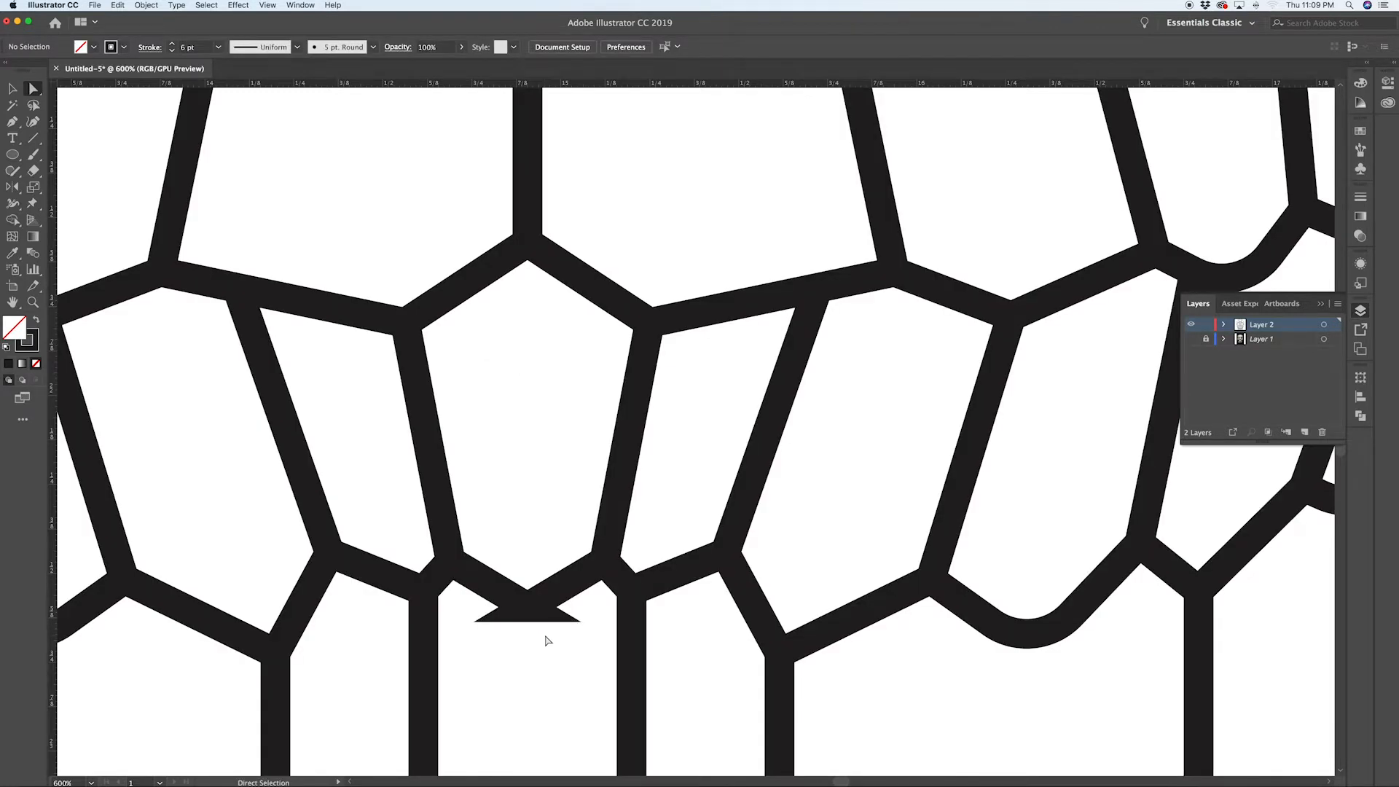
{"action": "left_click_drag", "start_coordinate": [527, 607], "coordinate": [538, 607]}
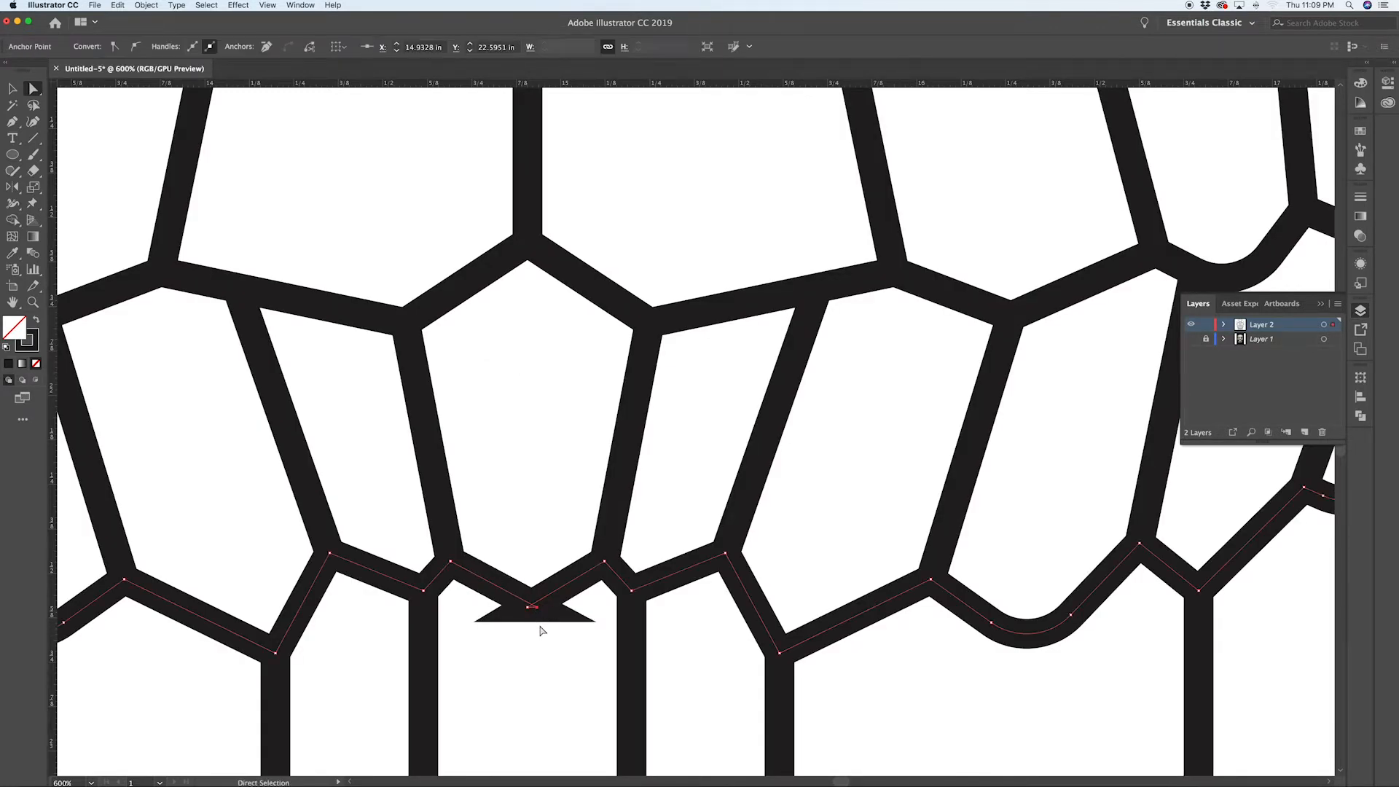
{"action": "scroll", "coordinate": [517, 612], "scroll_direction": "up", "scroll_amount": 6}
{"action": "key", "text": "super+z"}
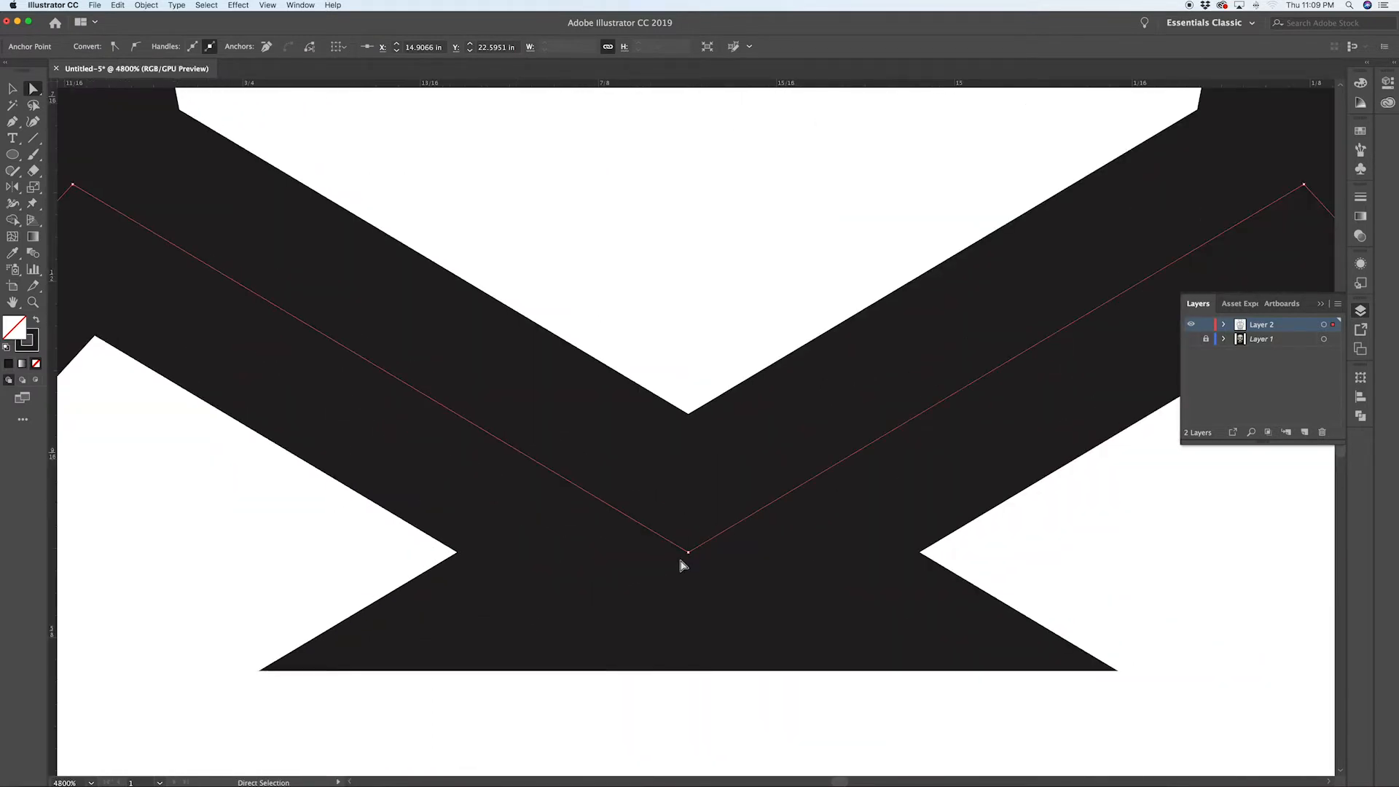
Step: Clean up the joined midline corner of the teeth line so it forms a single point
{"action": "left_click_drag", "start_coordinate": [693, 559], "coordinate": [686, 560]}
{"action": "key", "text": "p"}
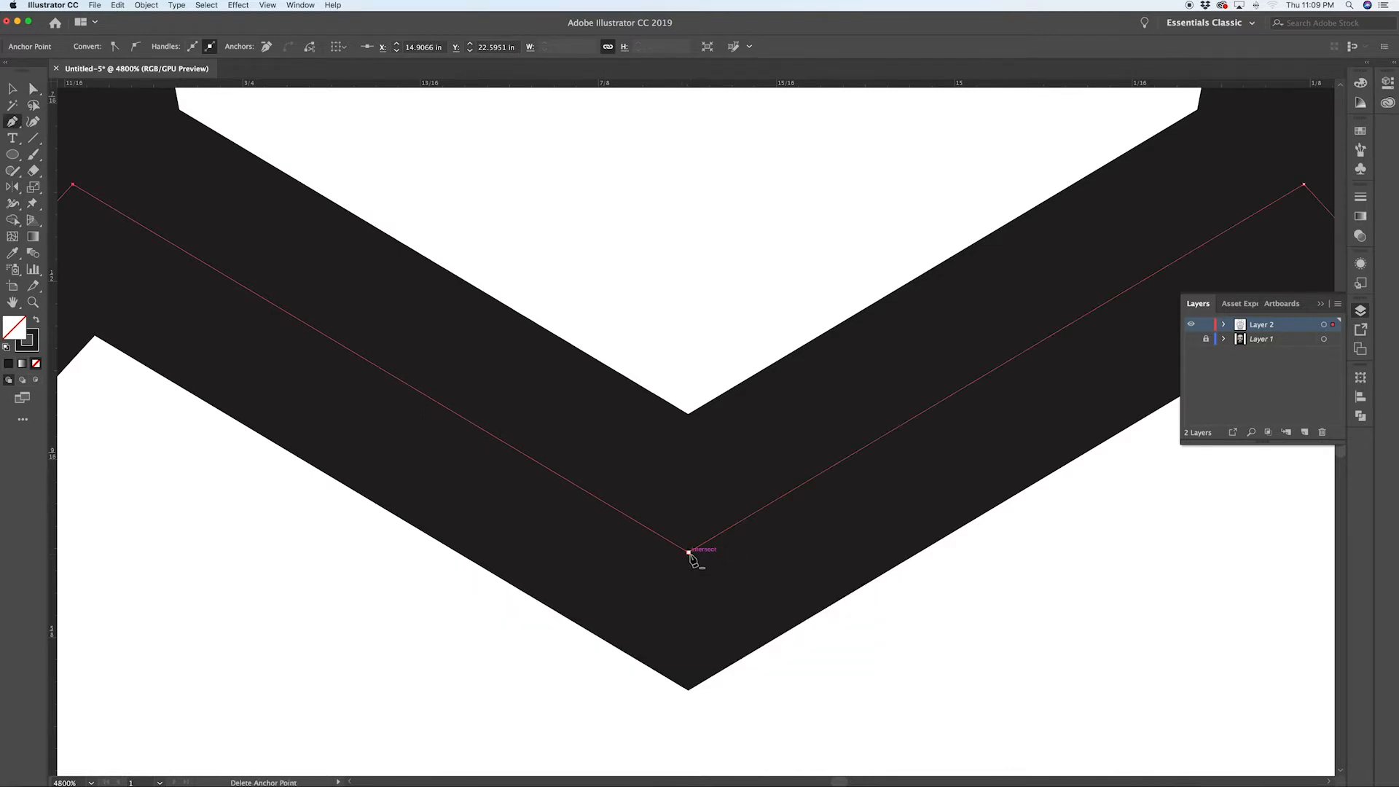
{"action": "key", "text": "super+minus"}
{"action": "key", "text": "super+minus"}
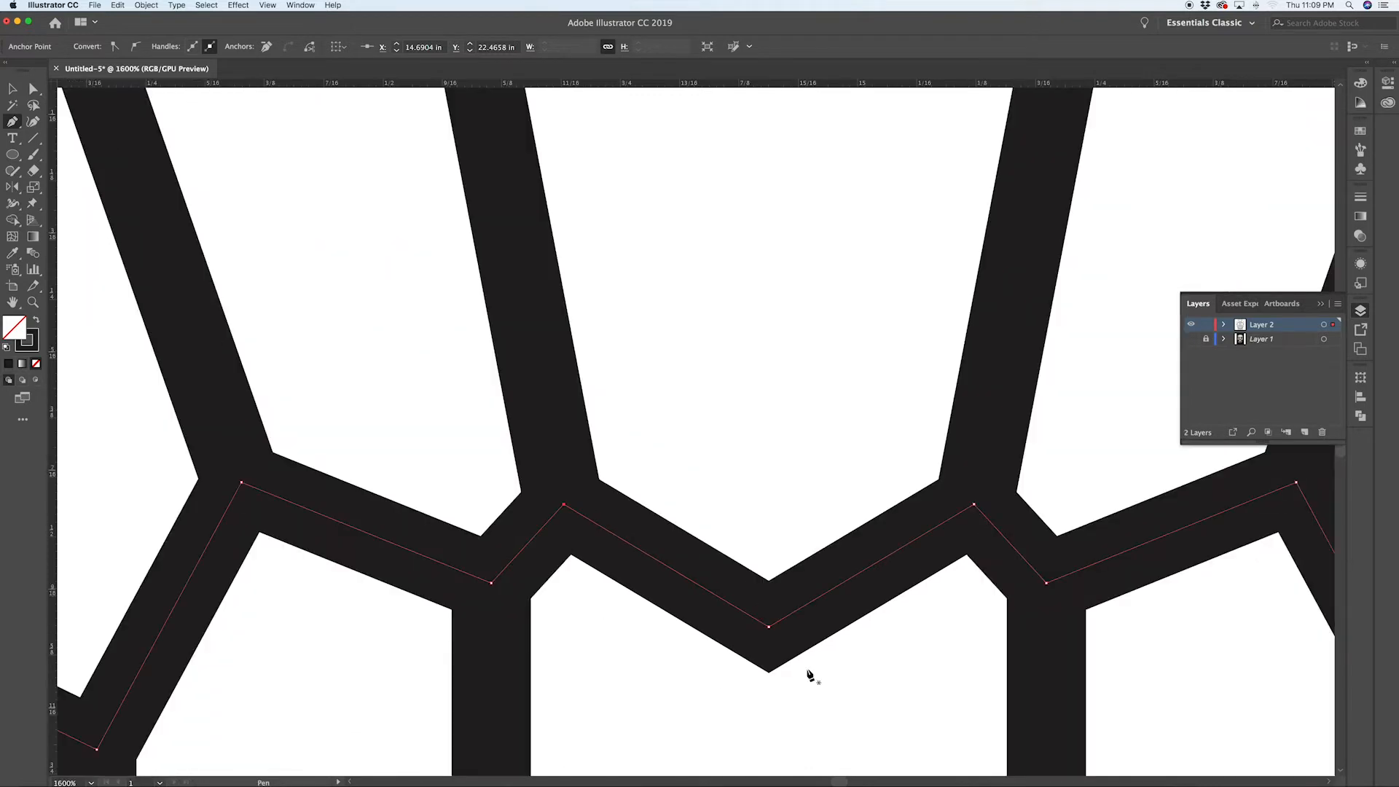
{"action": "key", "text": "p"}
{"action": "scroll", "coordinate": [800, 695], "scroll_direction": "down", "scroll_amount": 2}
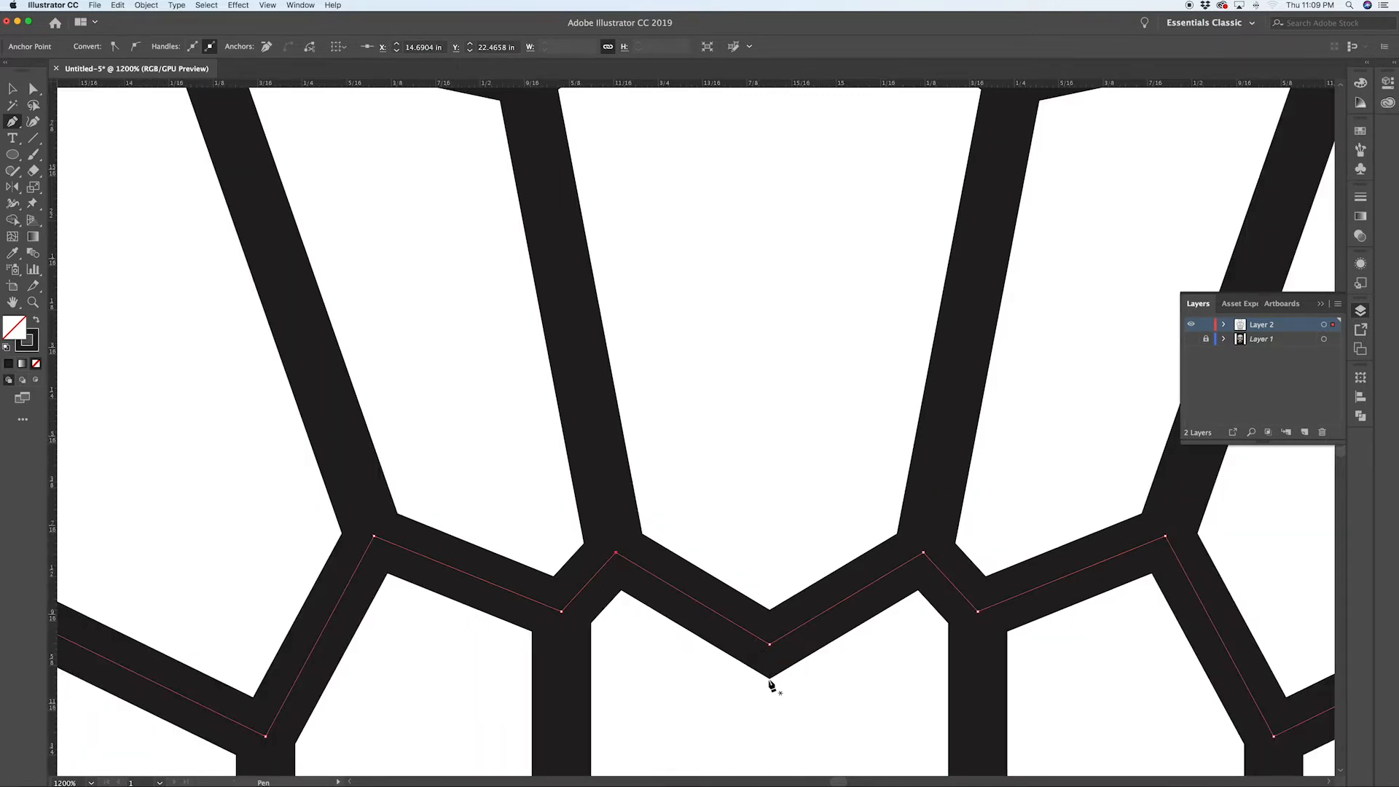
{"action": "scroll", "coordinate": [778, 685], "scroll_direction": "down", "scroll_amount": 1}
Step: Move the bottom midline anchor of the lower teeth line slightly upward
{"action": "key", "text": "a"}
{"action": "left_click", "coordinate": [779, 661]}
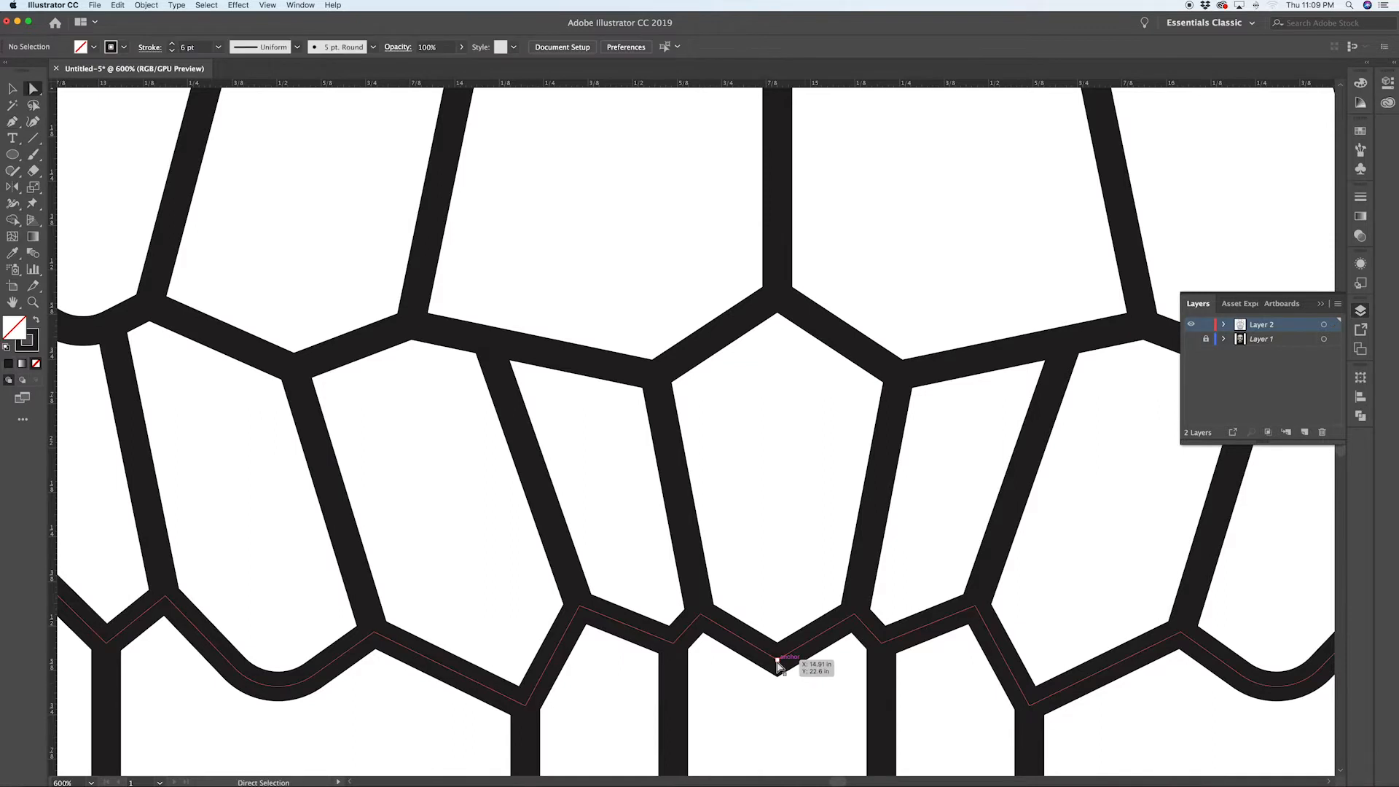
{"action": "scroll", "coordinate": [812, 683], "scroll_direction": "down", "scroll_amount": 4}
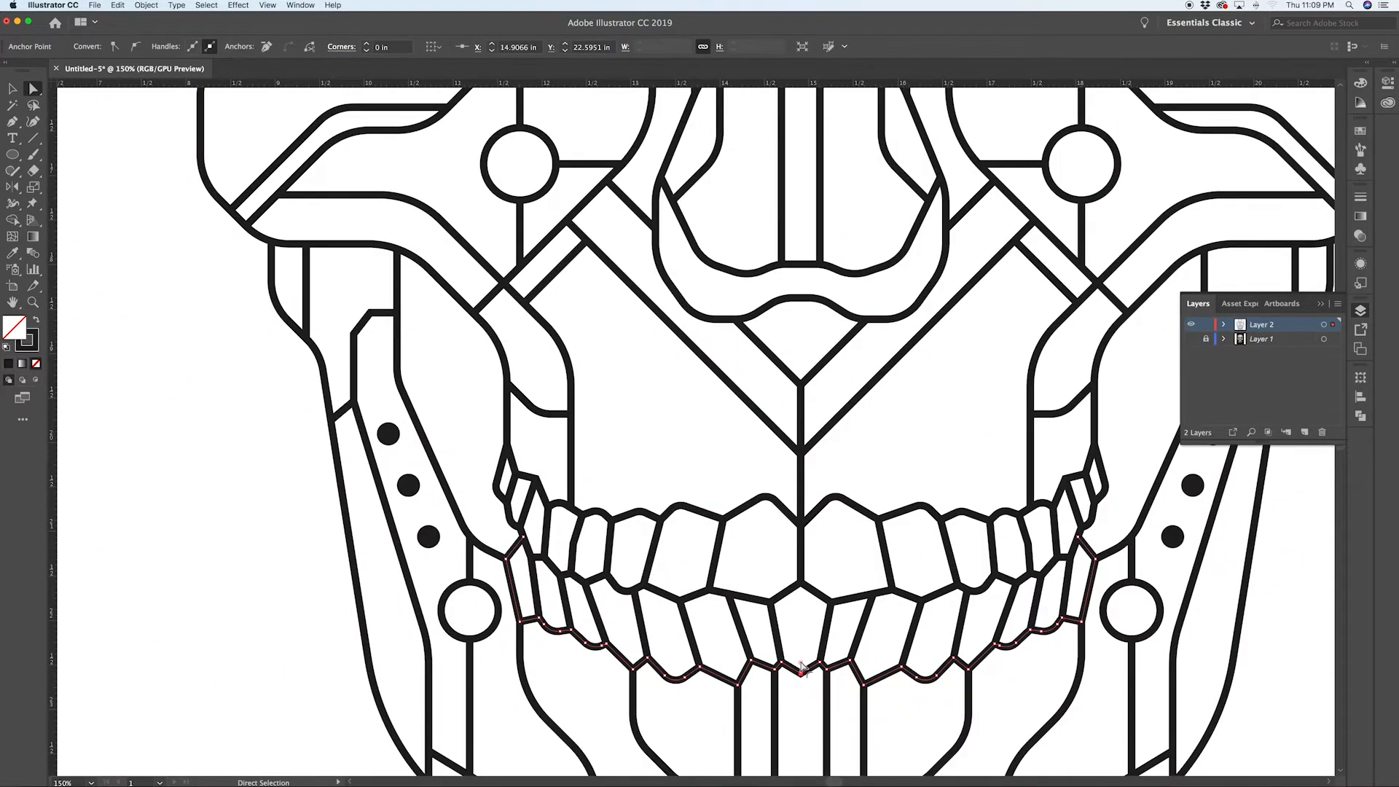
{"action": "left_click_drag", "start_coordinate": [802, 667], "coordinate": [801, 654]}
{"action": "left_click", "coordinate": [856, 704]}
{"action": "scroll", "coordinate": [860, 700], "scroll_direction": "down", "scroll_amount": 1}
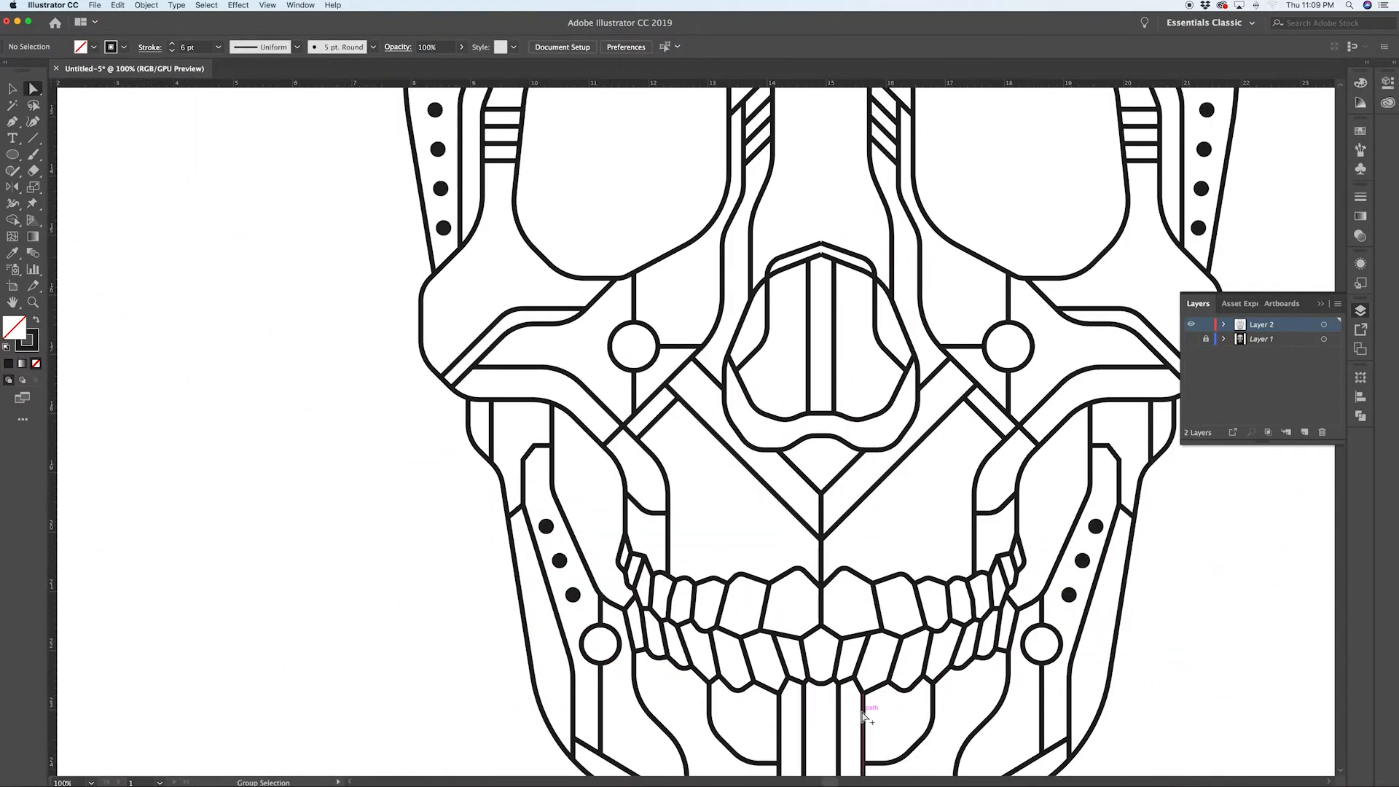
{"action": "scroll", "coordinate": [897, 721], "scroll_direction": "down", "scroll_amount": 1}
{"action": "scroll", "coordinate": [898, 721], "scroll_direction": "down", "scroll_amount": 4}
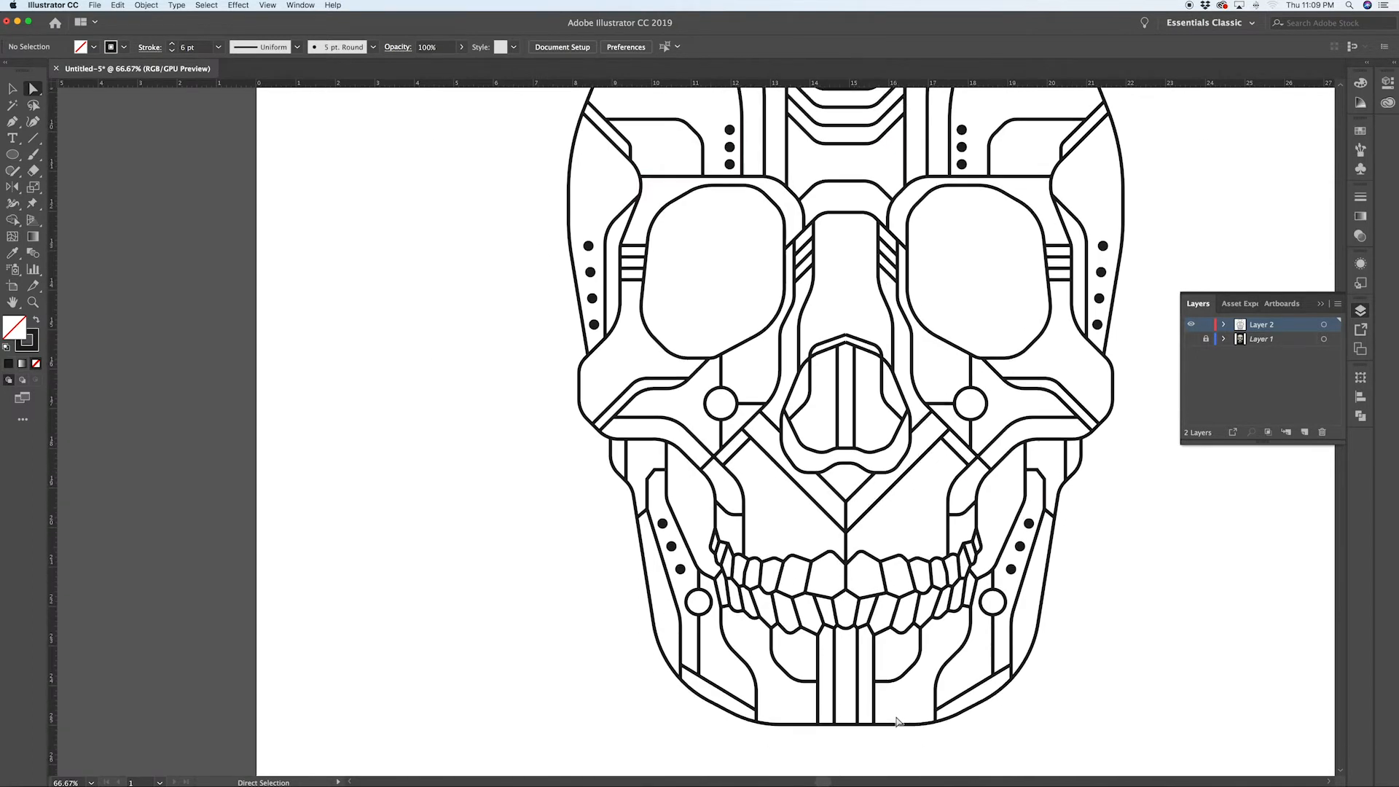
Step: Join the two halves of the outer nose line at their shared top midline anchor
{"action": "scroll", "coordinate": [910, 417], "scroll_direction": "up", "scroll_amount": 2}
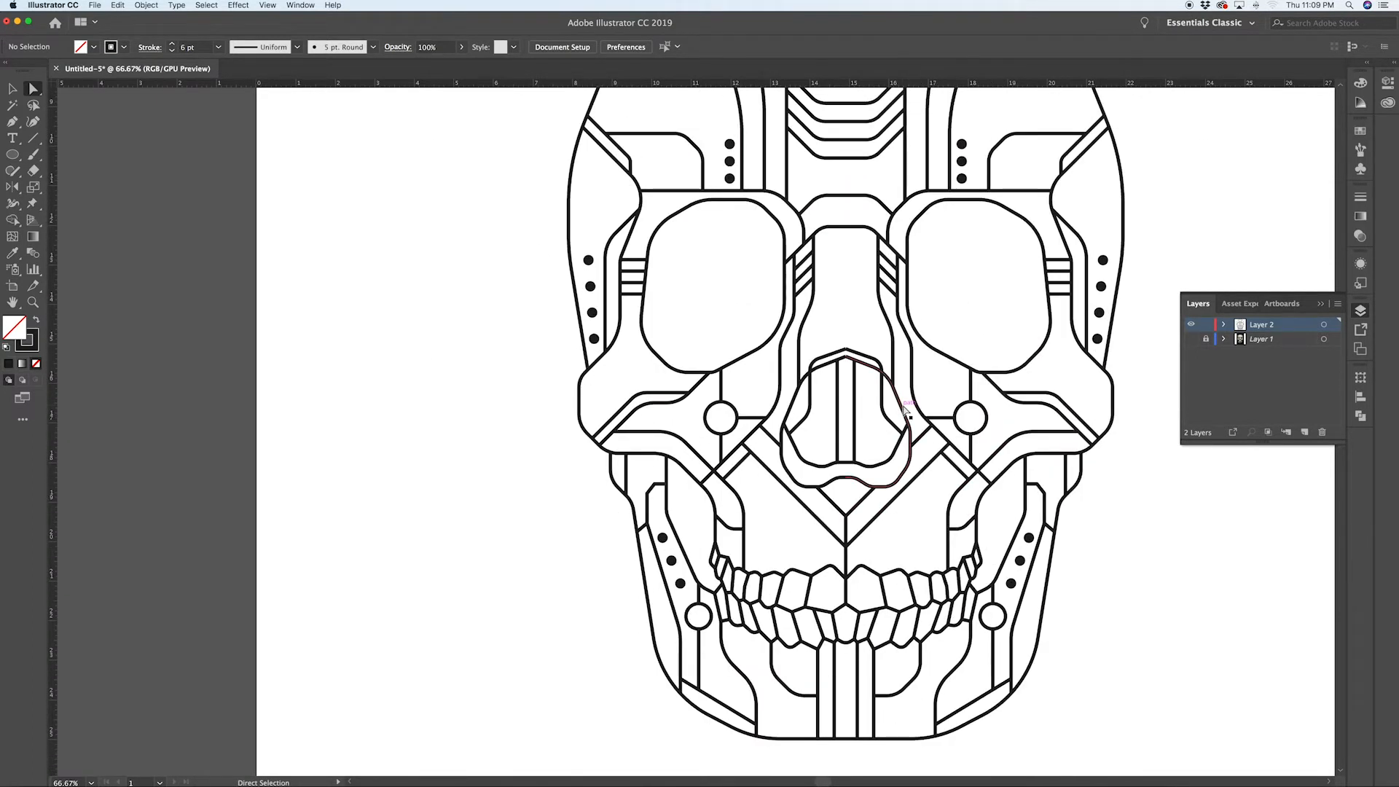
{"action": "scroll", "coordinate": [886, 360], "scroll_direction": "up", "scroll_amount": 4}
{"action": "scroll", "coordinate": [887, 361], "scroll_direction": "up", "scroll_amount": 1}
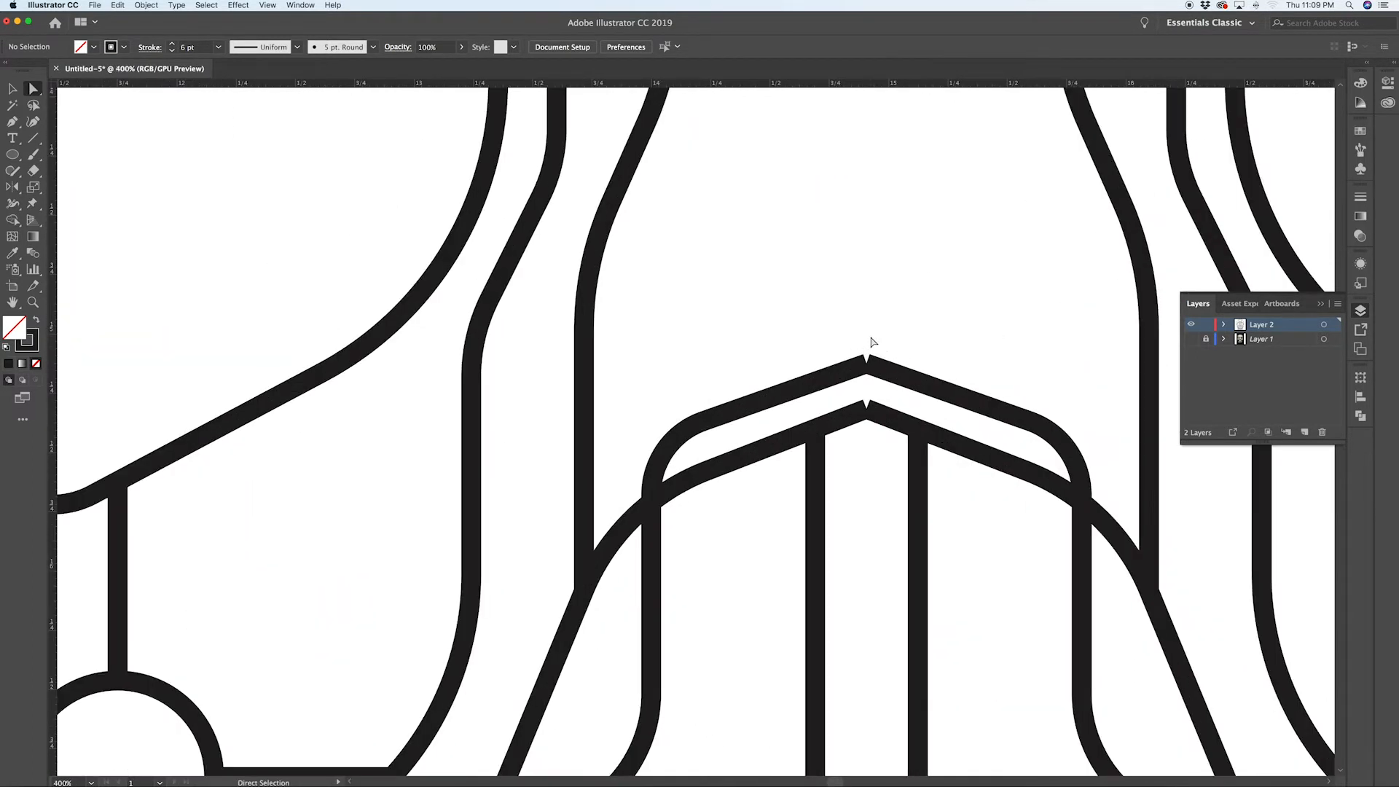
{"action": "left_click_drag", "start_coordinate": [848, 335], "coordinate": [883, 378]}
{"action": "scroll", "coordinate": [837, 276], "scroll_direction": "down", "scroll_amount": 4}
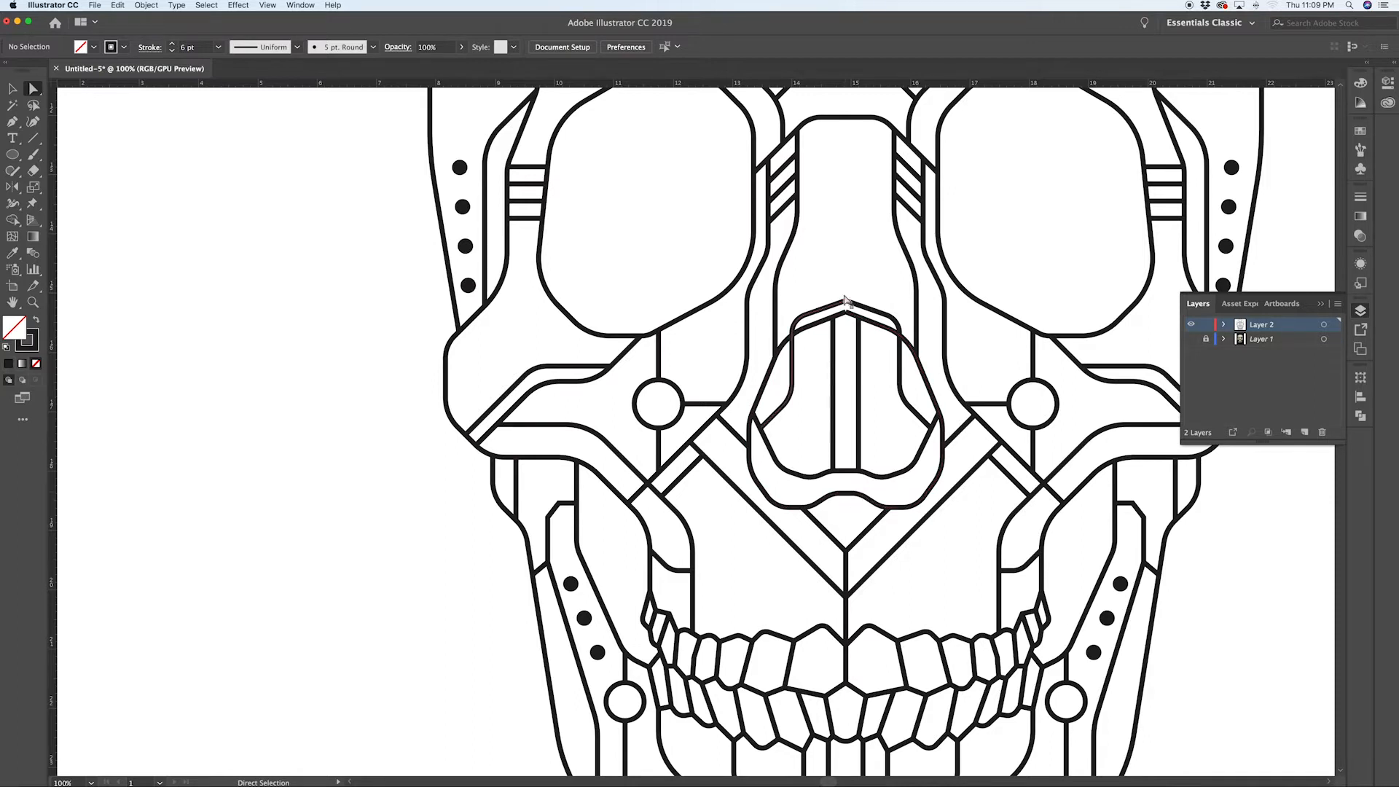
{"action": "scroll", "coordinate": [850, 311], "scroll_direction": "up", "scroll_amount": 1}
{"action": "scroll", "coordinate": [851, 312], "scroll_direction": "up", "scroll_amount": 3}
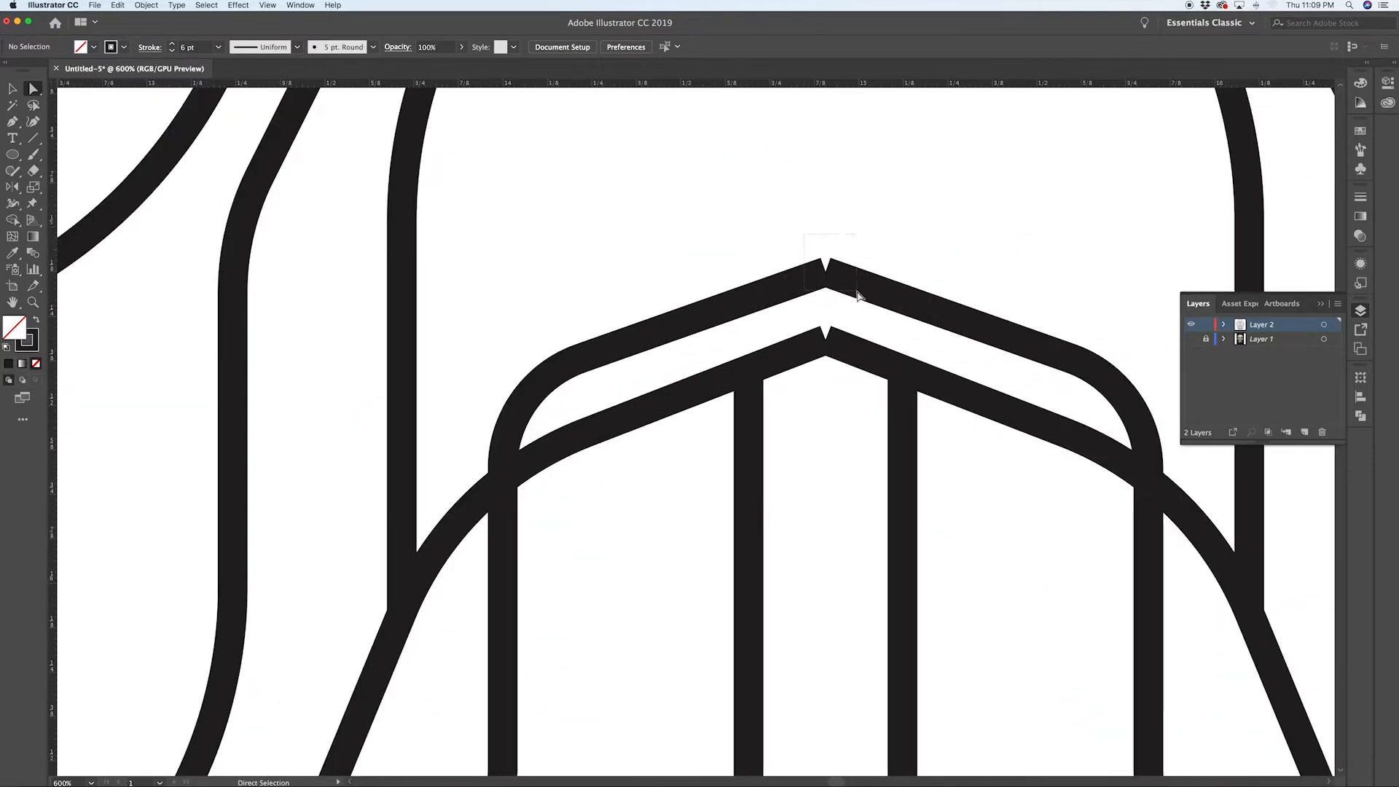
{"action": "left_click_drag", "start_coordinate": [859, 304], "coordinate": [858, 302]}
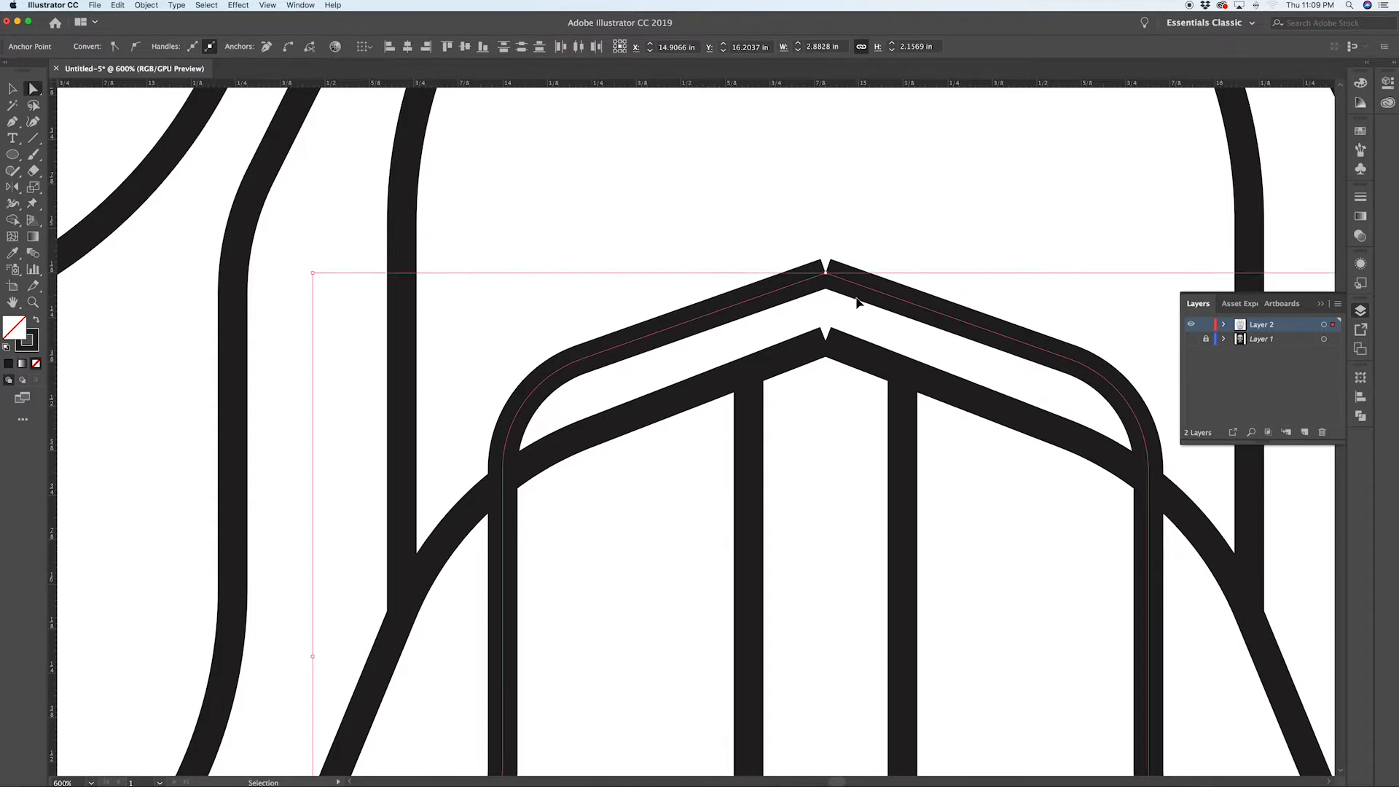
{"action": "key", "text": "super+j"}
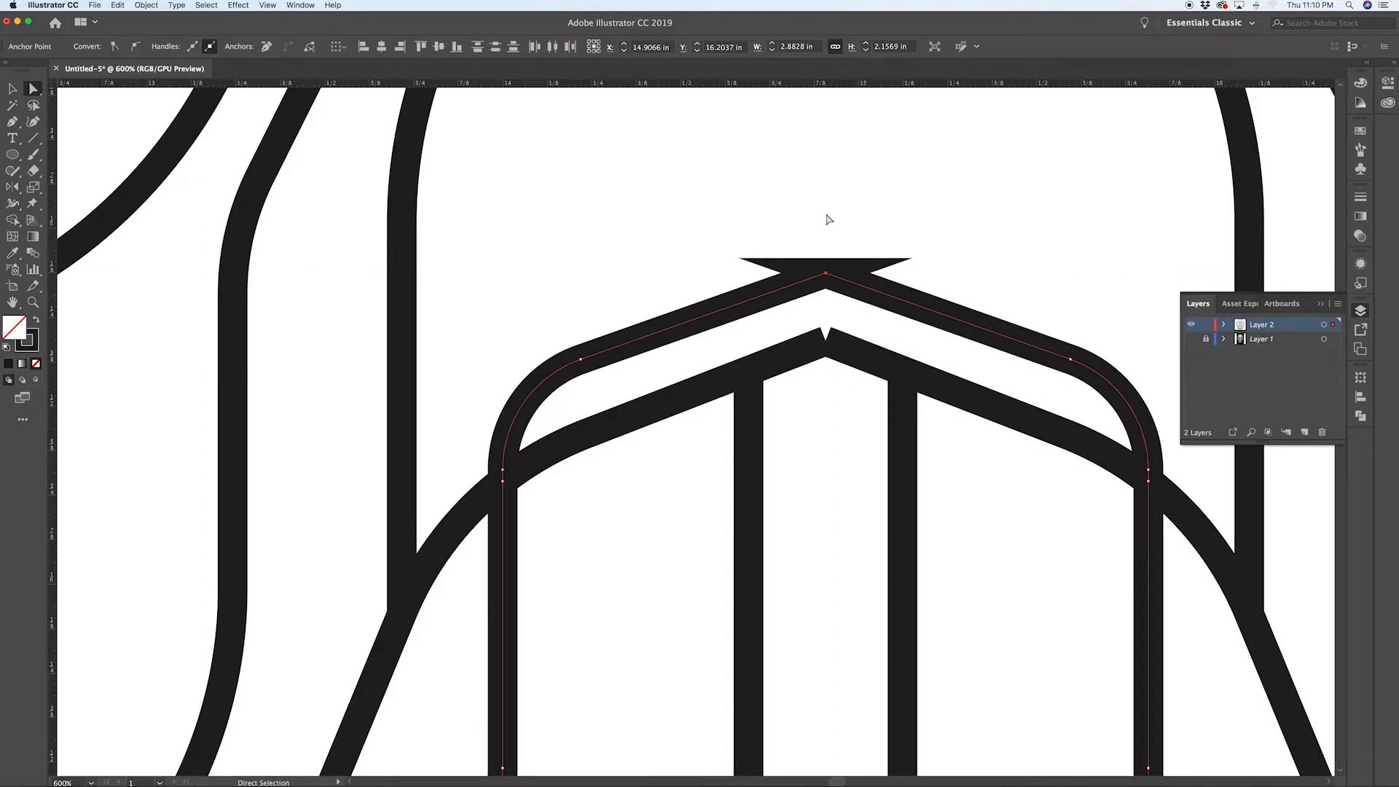
Step: Delete the leftover midline anchors at the tops of the outer and inner nose lines so each forms one point
{"action": "key", "text": "p"}
{"action": "left_click", "coordinate": [826, 273]}
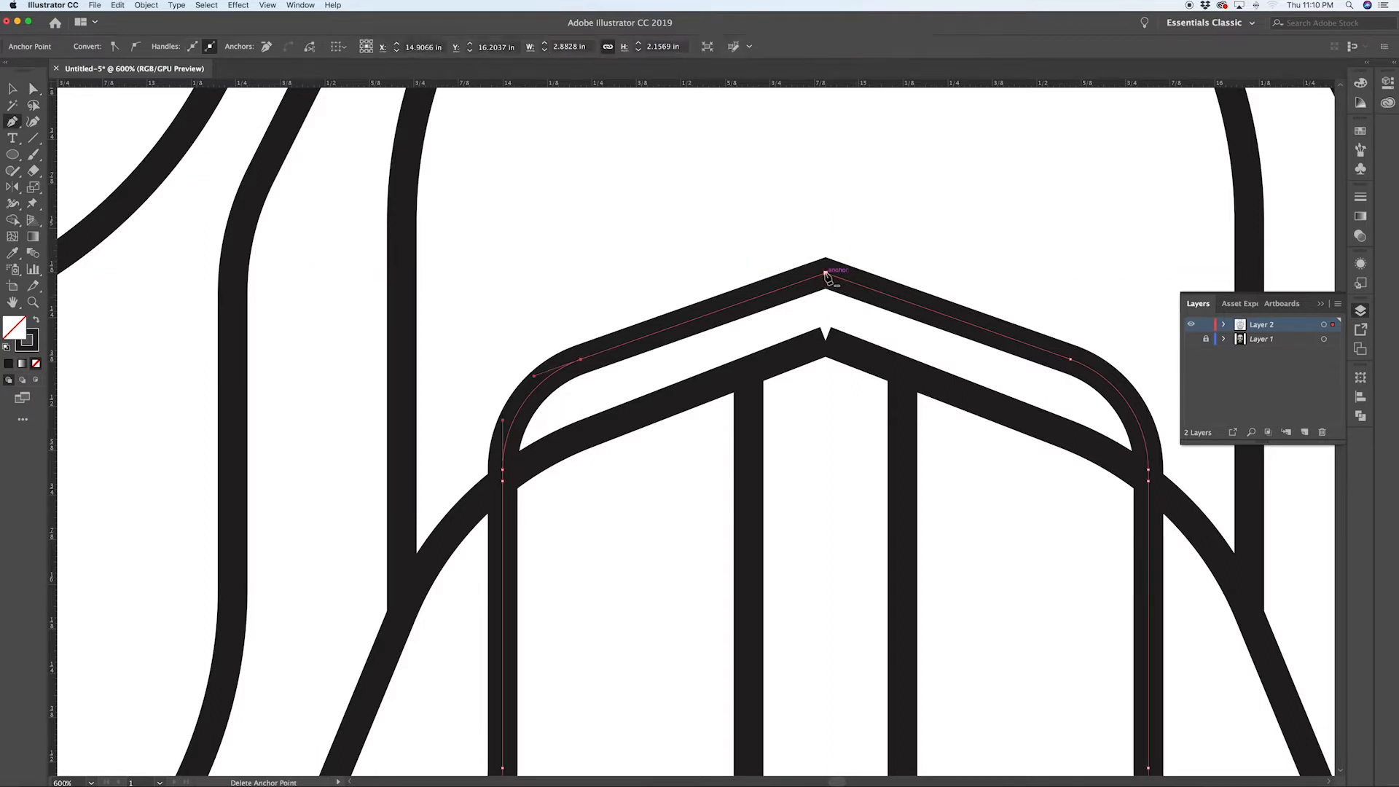
{"action": "left_click", "coordinate": [843, 379], "text": "super"}
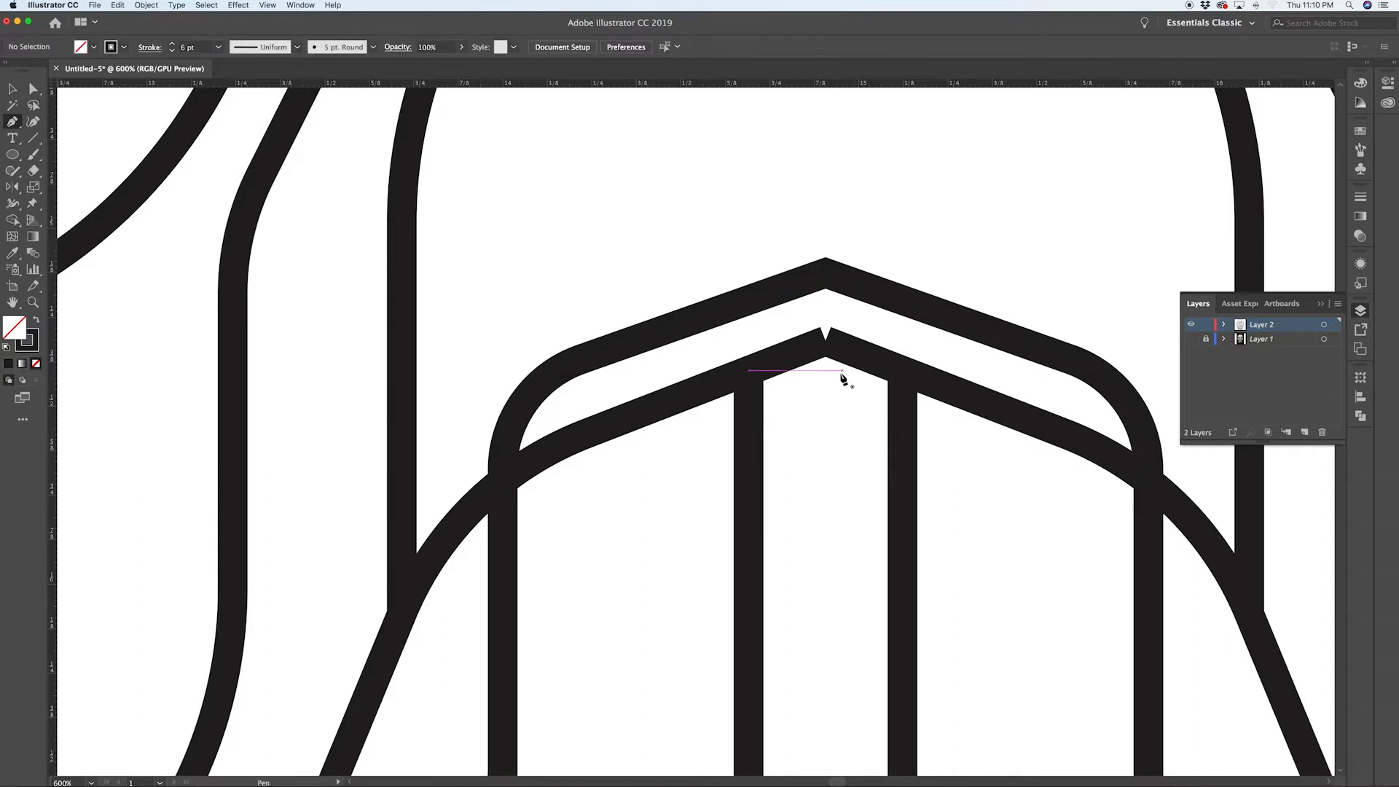
{"action": "key", "text": "a"}
{"action": "left_click", "coordinate": [826, 340]}
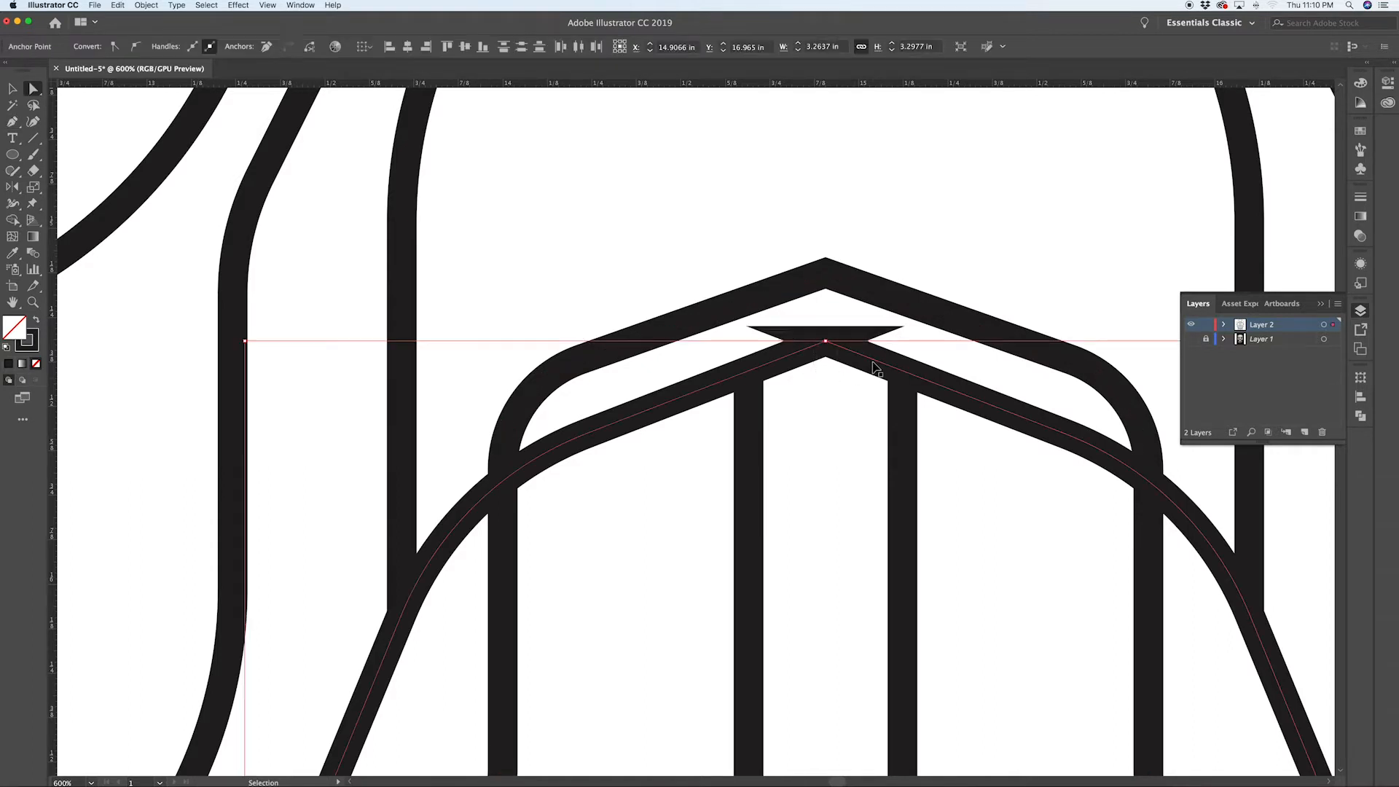
{"action": "key", "text": "p"}
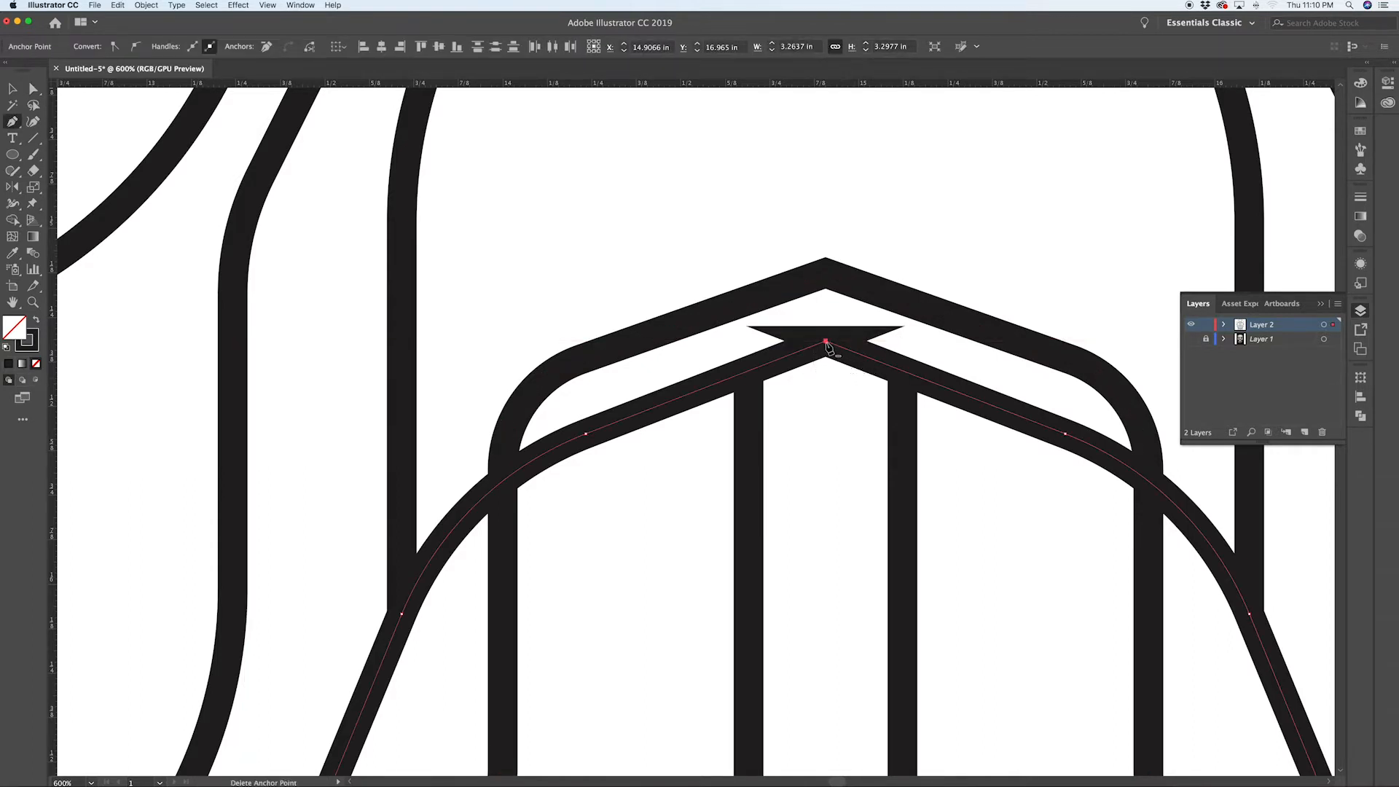
{"action": "left_click", "coordinate": [826, 340]}
Step: Round the top midline corners of the nose lines to a 0.18 in corner radius
{"action": "key", "text": "a"}
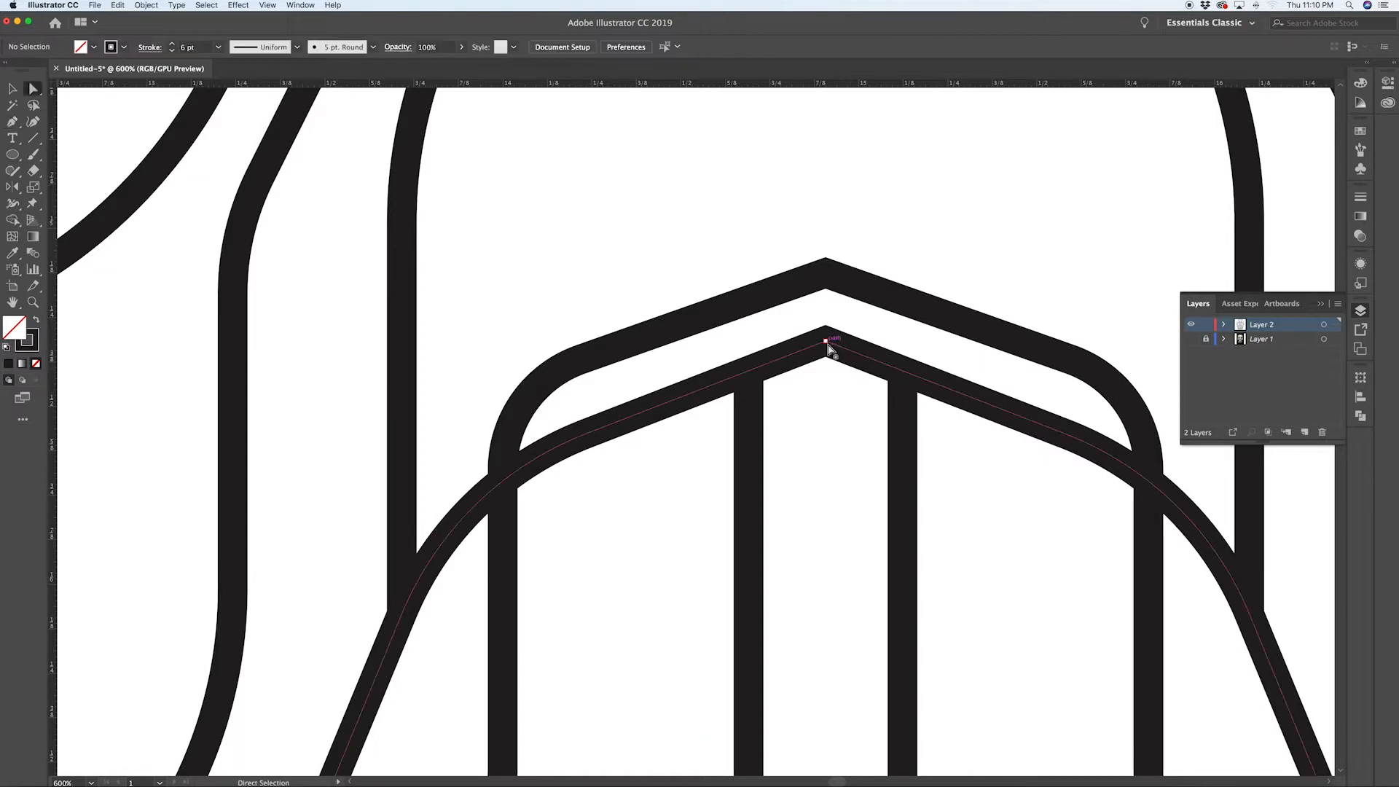
{"action": "left_click", "coordinate": [827, 275]}
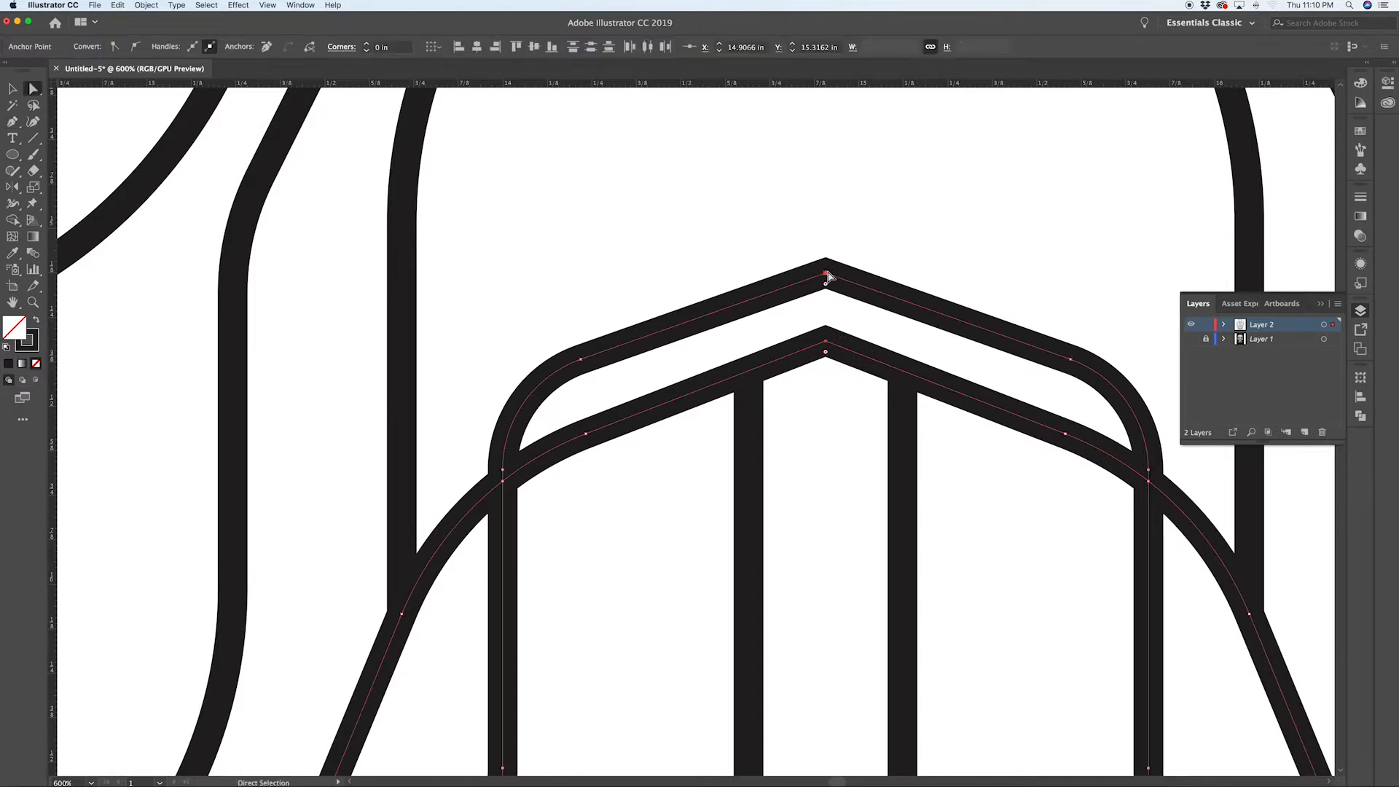
{"action": "left_click_drag", "start_coordinate": [827, 283], "coordinate": [831, 358]}
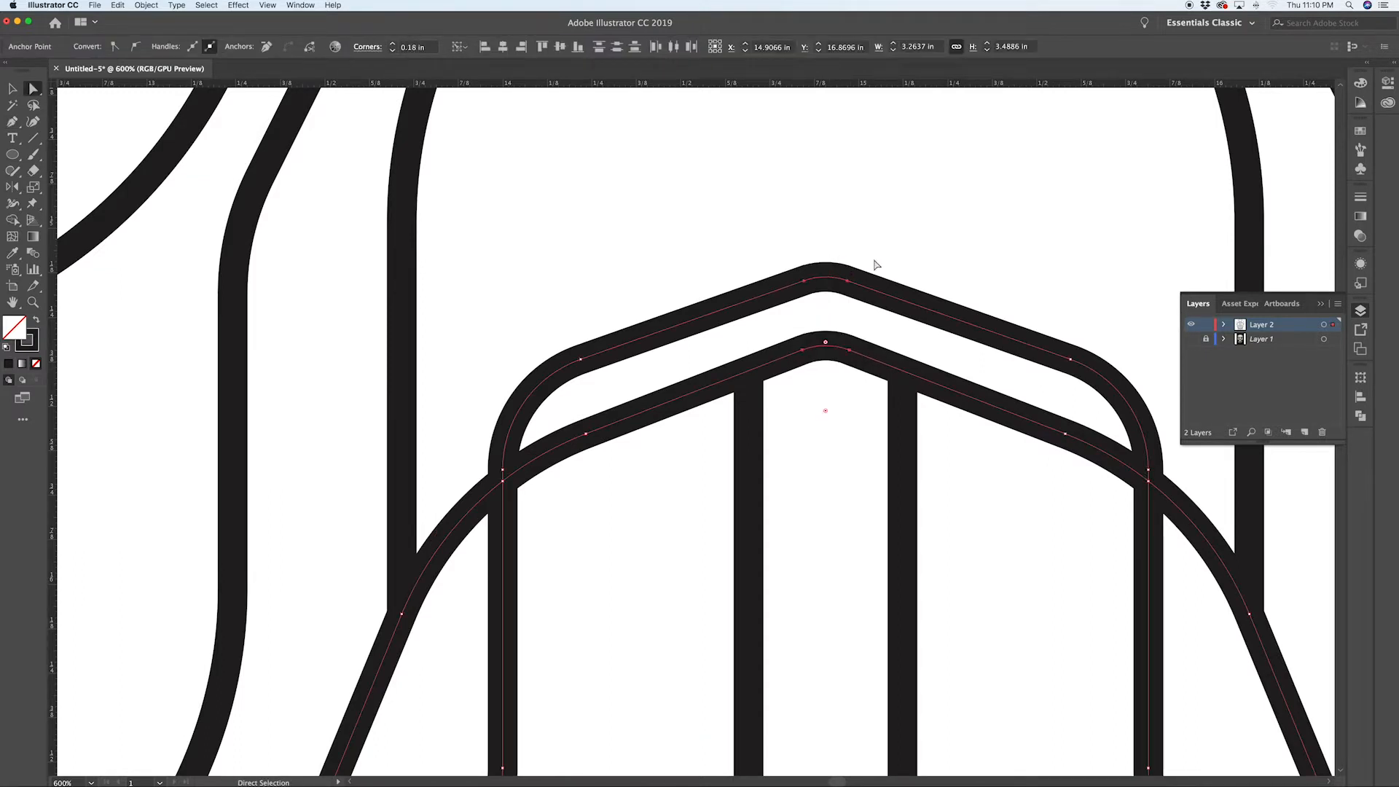
{"action": "left_click", "coordinate": [920, 252]}
Step: Zoom out and inspect the whole skull line art, including the cranium outline
{"action": "scroll", "coordinate": [922, 252], "scroll_direction": "down", "scroll_amount": 7}
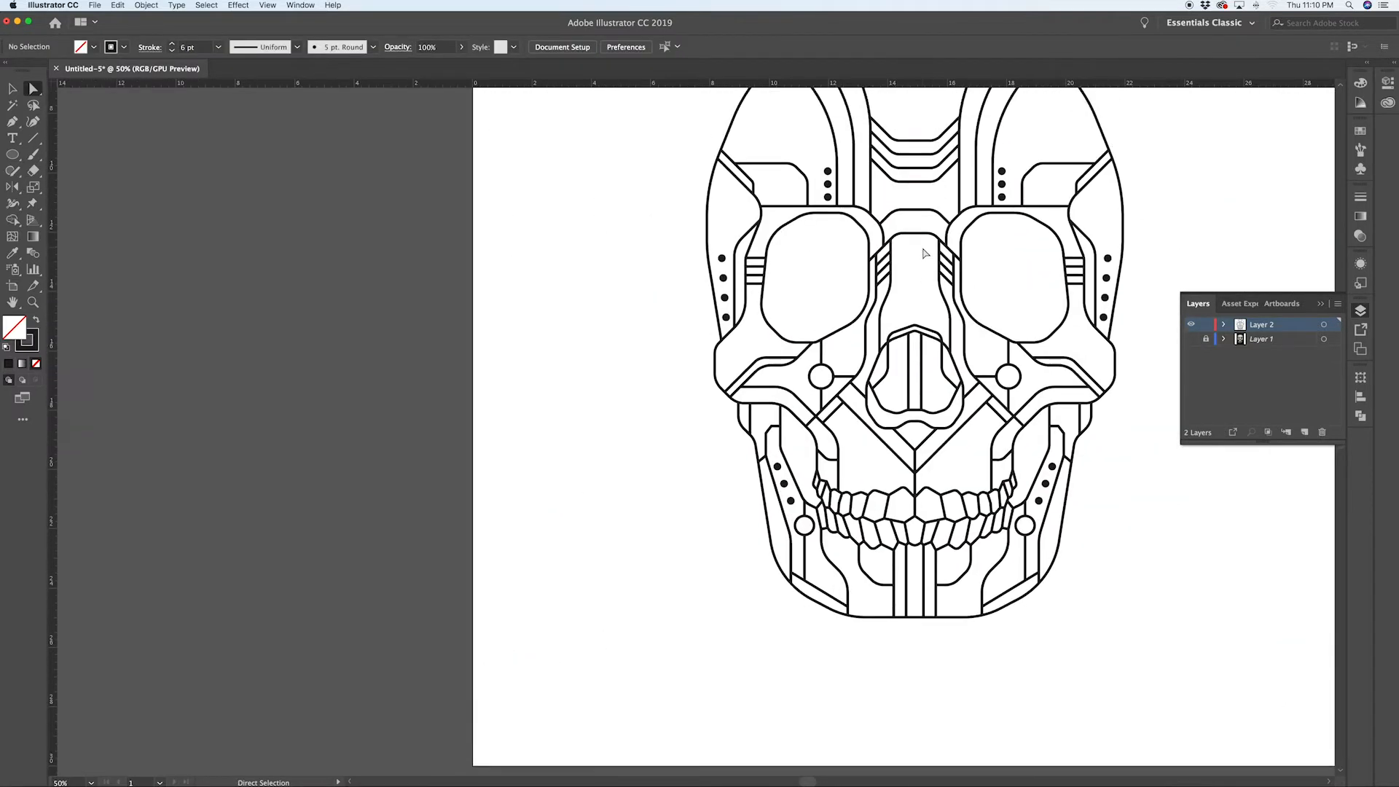
{"action": "scroll", "coordinate": [923, 252], "scroll_direction": "up", "scroll_amount": 3}
{"action": "scroll", "coordinate": [980, 155], "scroll_direction": "up", "scroll_amount": 3}
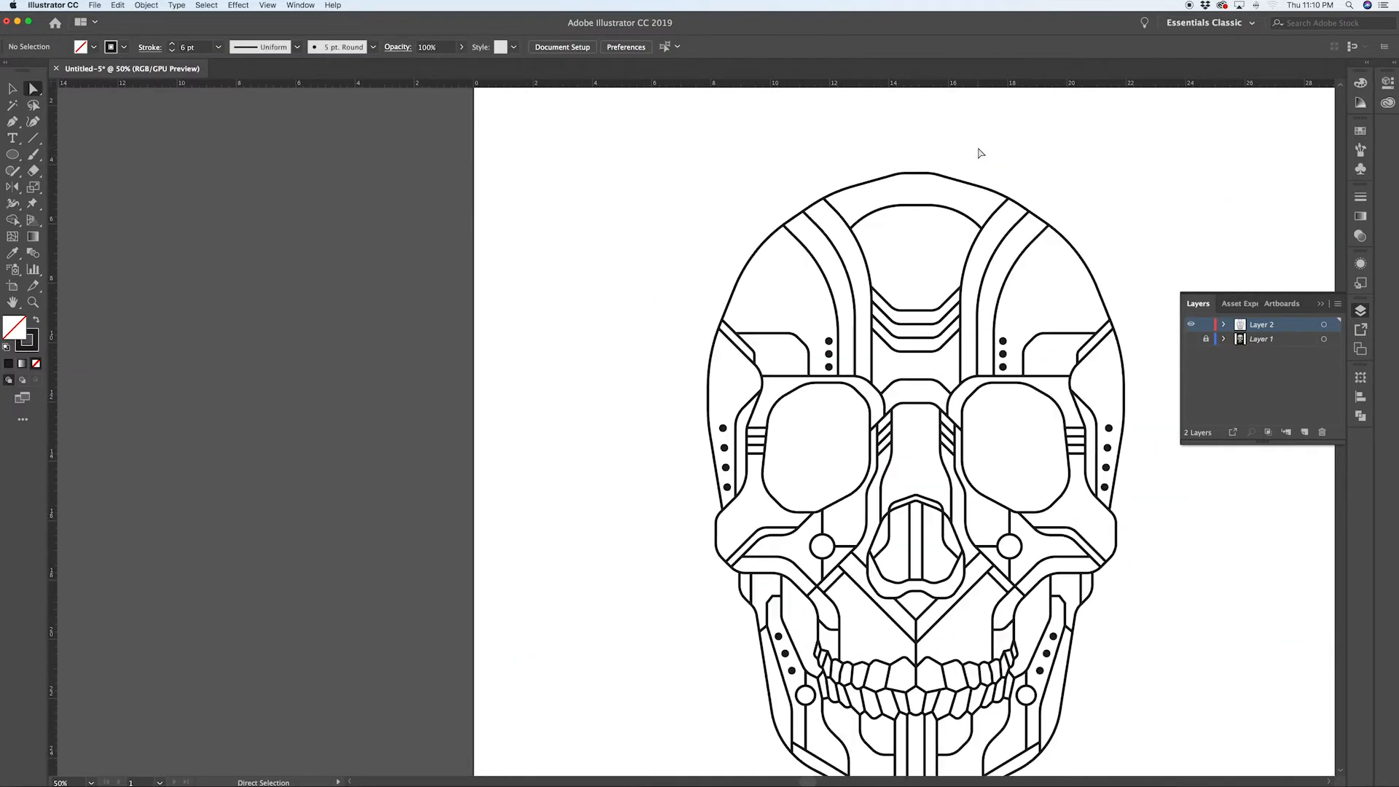
{"action": "left_click", "coordinate": [928, 174]}
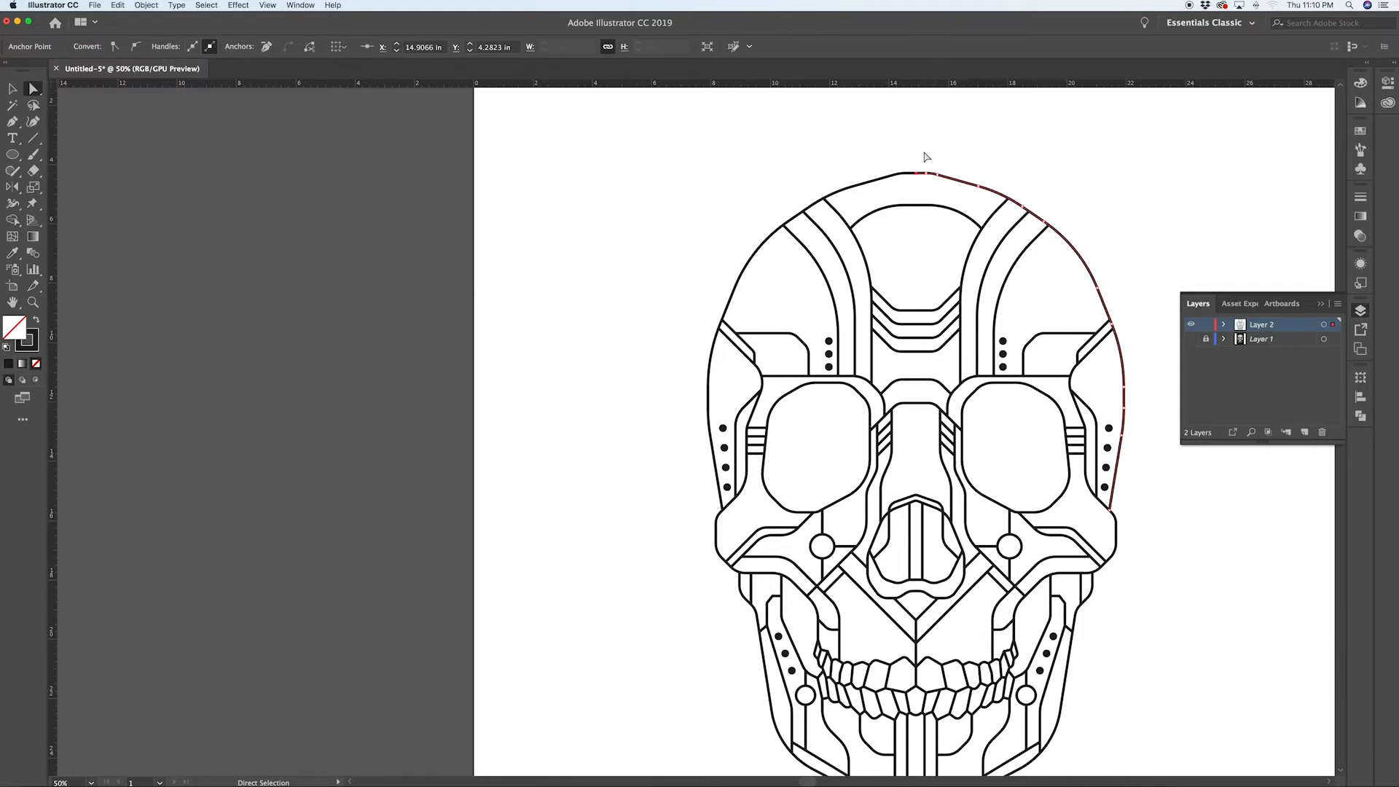
{"action": "left_click", "coordinate": [920, 155]}
{"action": "scroll", "coordinate": [994, 175], "scroll_direction": "down", "scroll_amount": 1}
{"action": "scroll", "coordinate": [1005, 177], "scroll_direction": "right", "scroll_amount": 3}
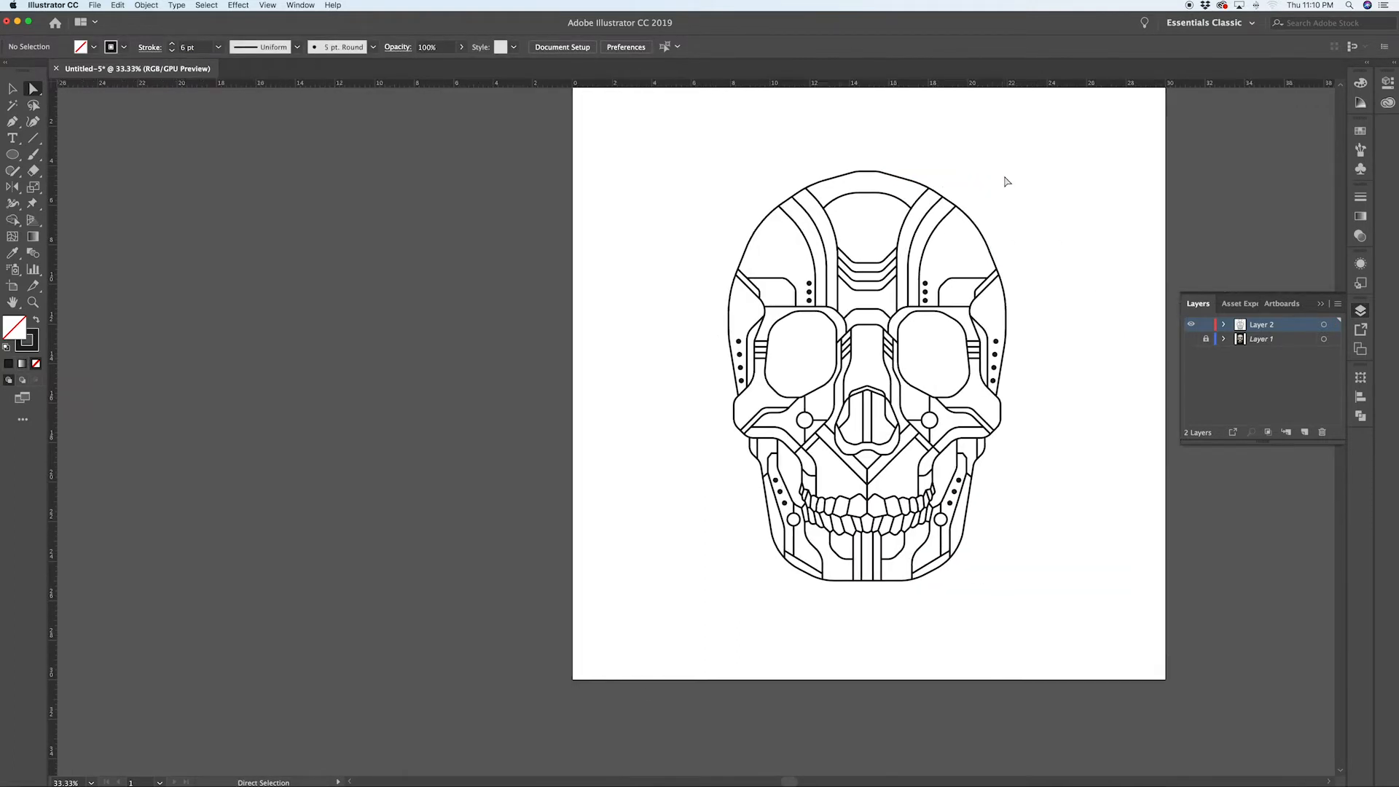
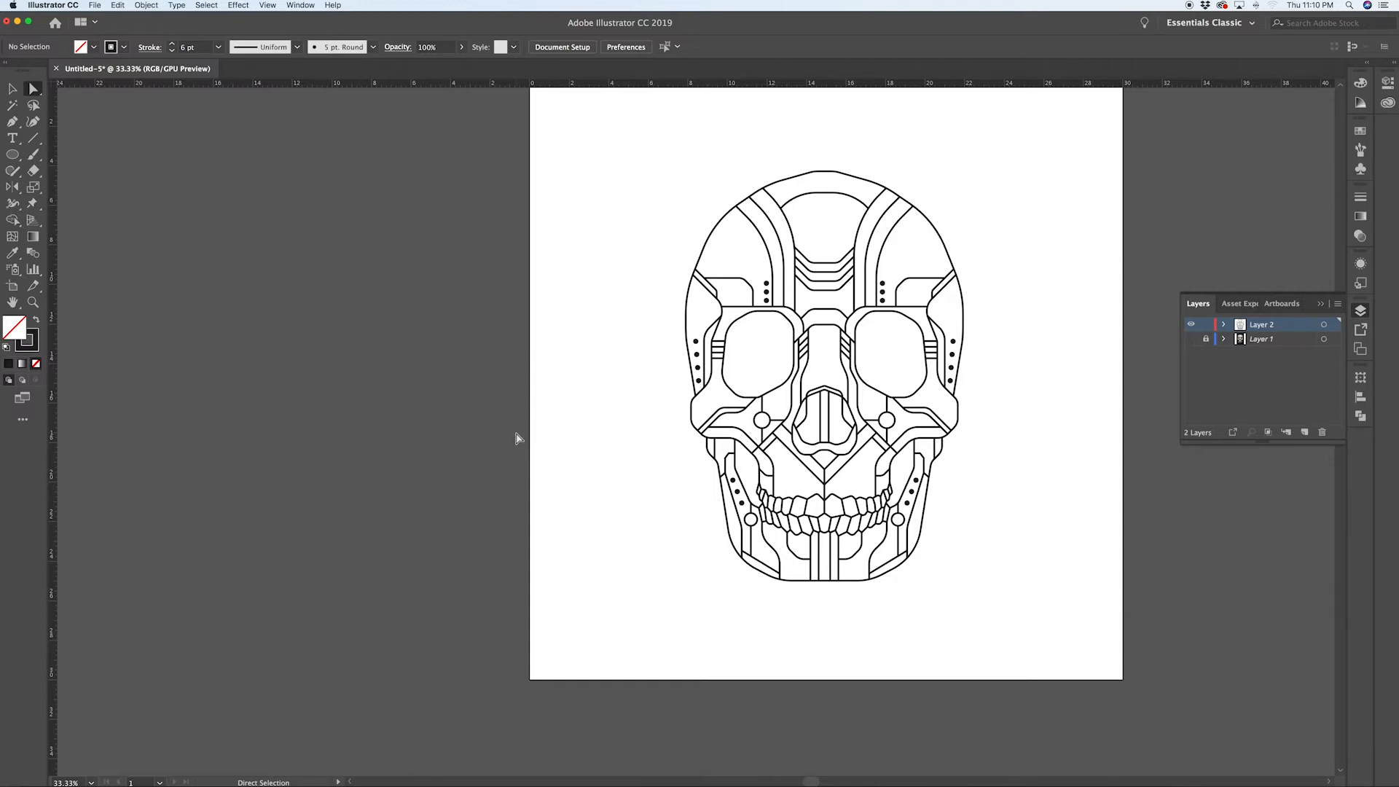
Step: Duplicate the whole skull line art beside the artboard as a backup copy
{"action": "key", "text": "v"}
{"action": "left_click_drag", "start_coordinate": [640, 148], "coordinate": [1056, 640]}
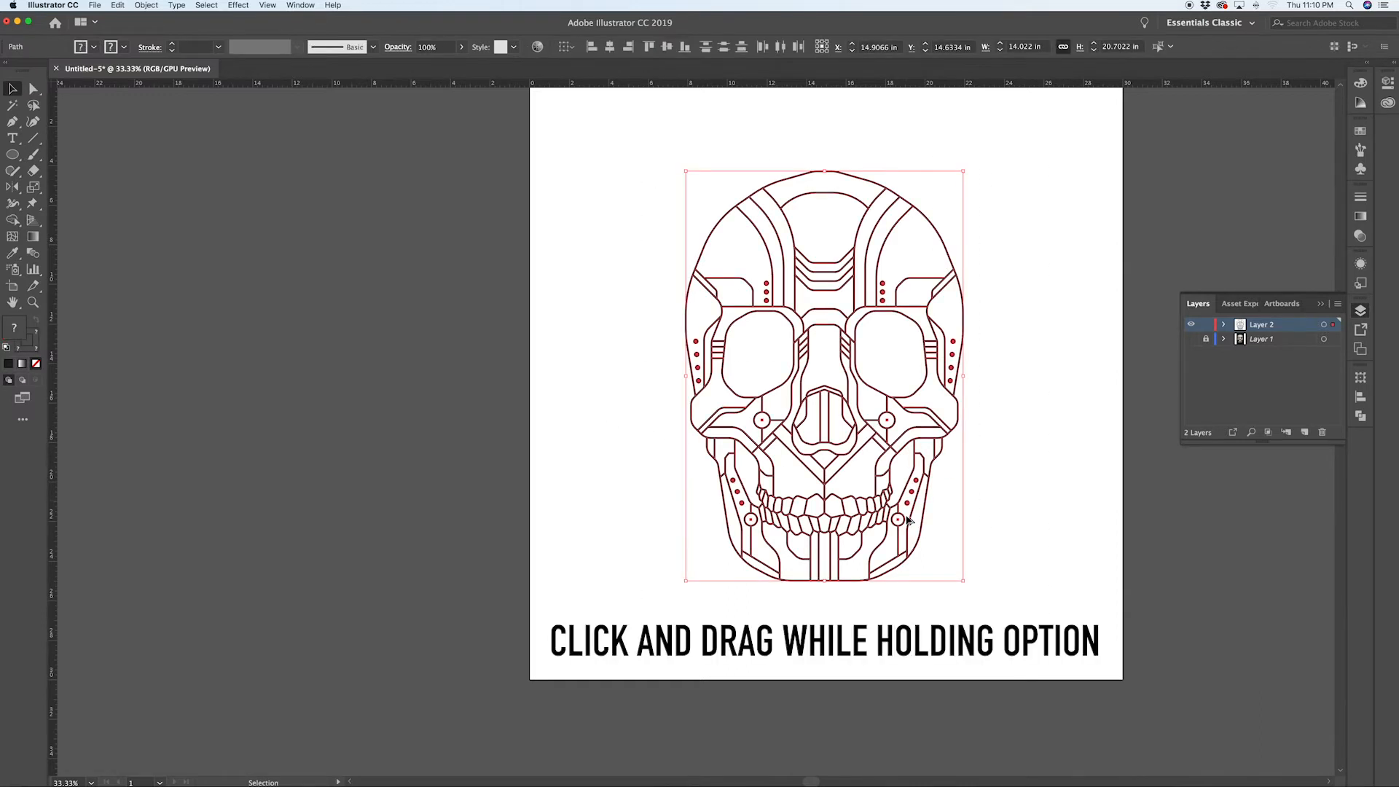
{"action": "left_click_drag", "start_coordinate": [908, 519], "coordinate": [399, 484]}
{"action": "left_click", "coordinate": [584, 442]}
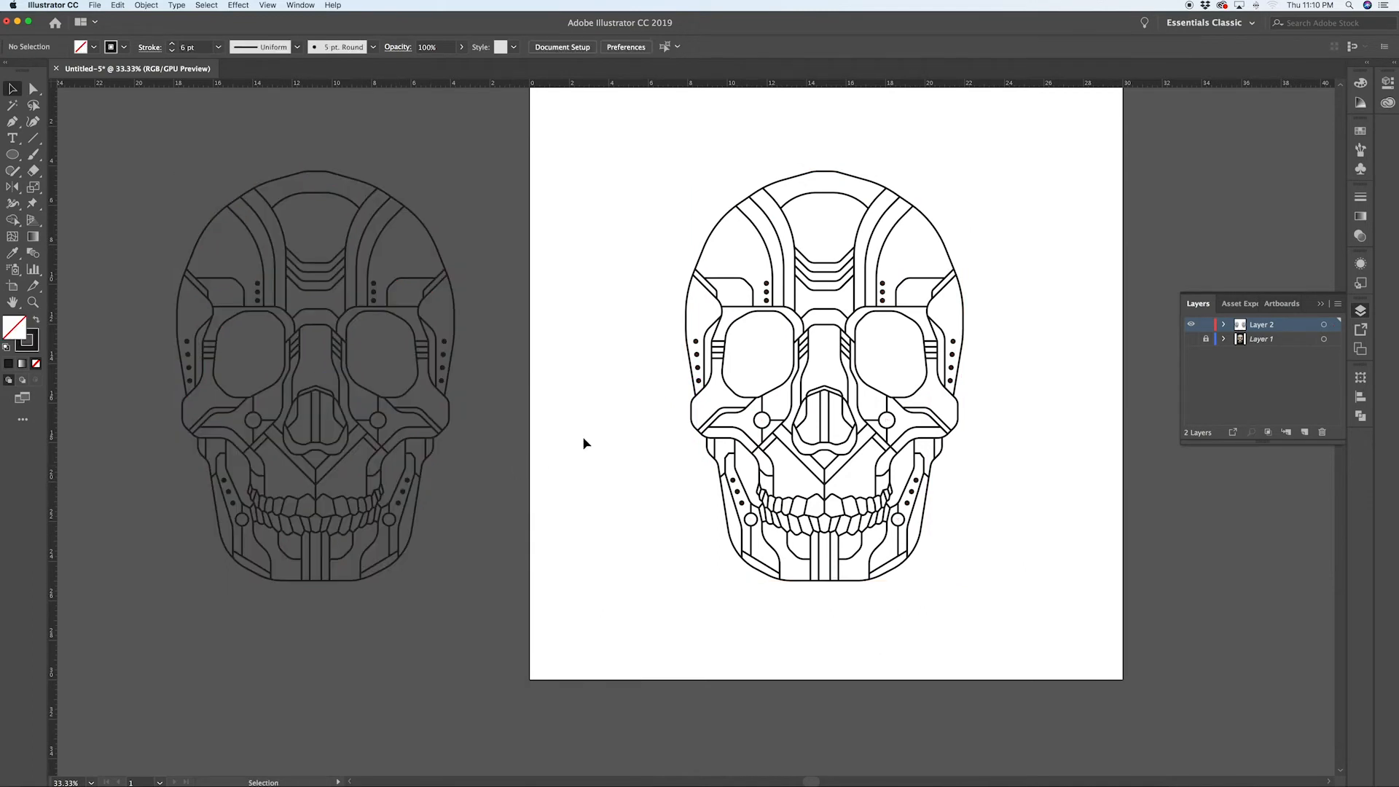
Step: Outline the strokes of the entire skull and unite all resulting shapes with Pathfinder
{"action": "left_click_drag", "start_coordinate": [636, 145], "coordinate": [1047, 646]}
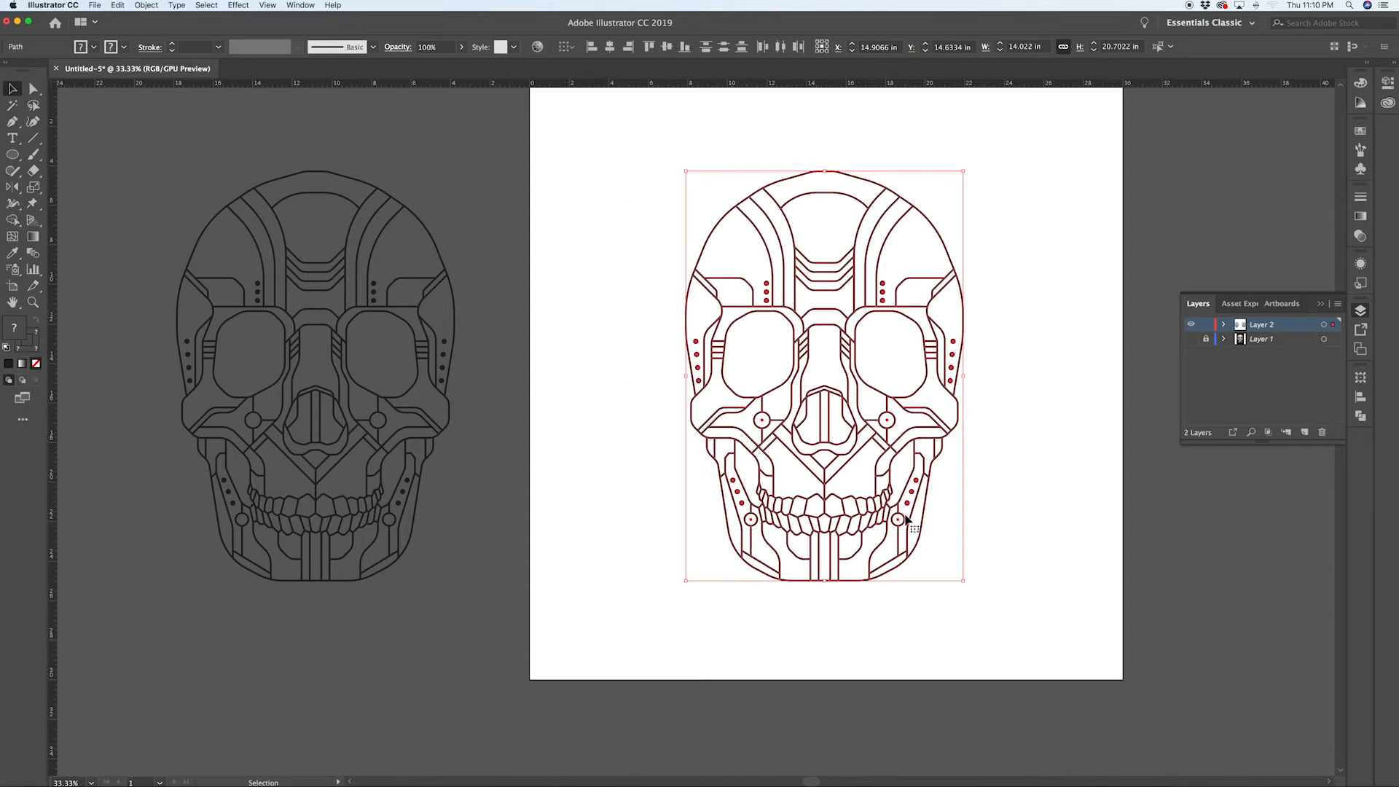
{"action": "left_click", "coordinate": [139, 5]}
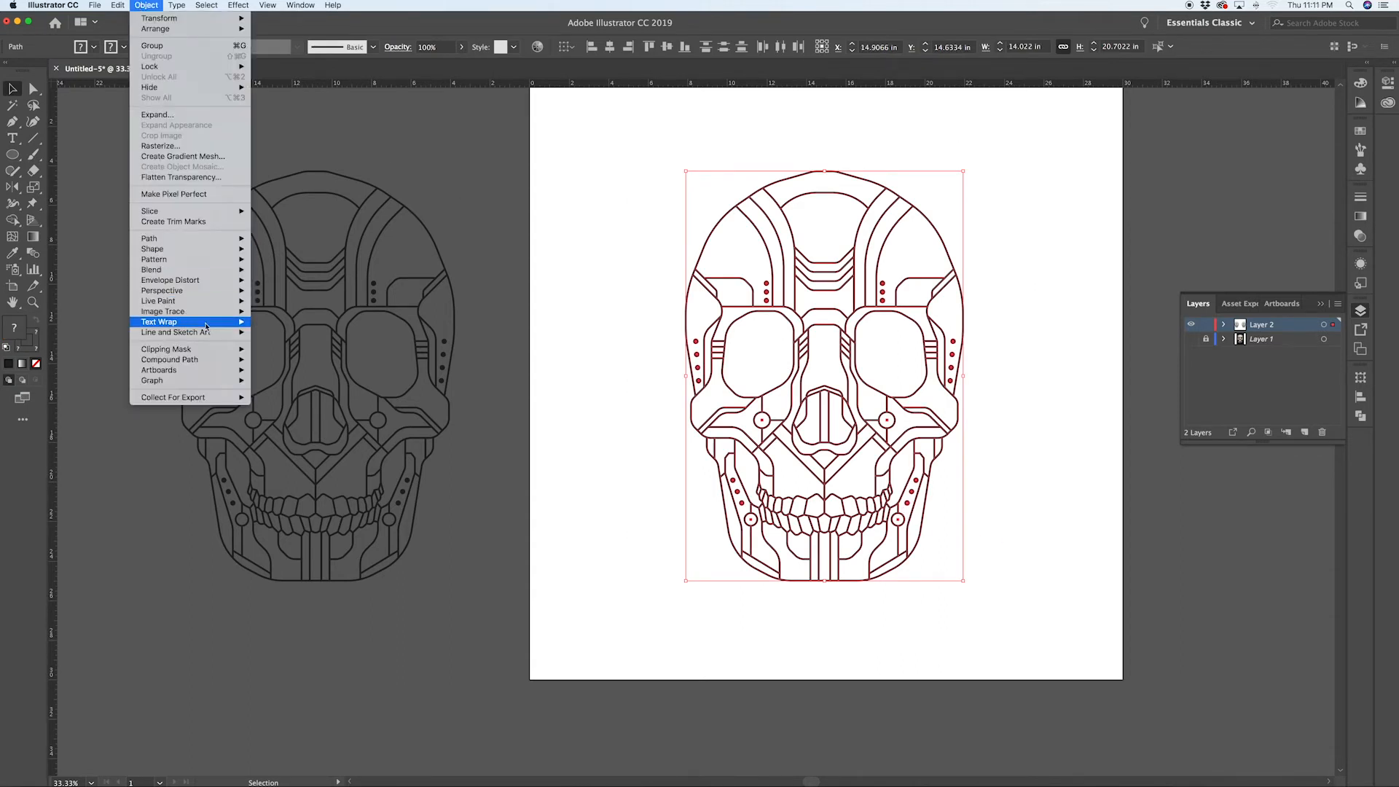
{"action": "mouse_move", "coordinate": [188, 239]}
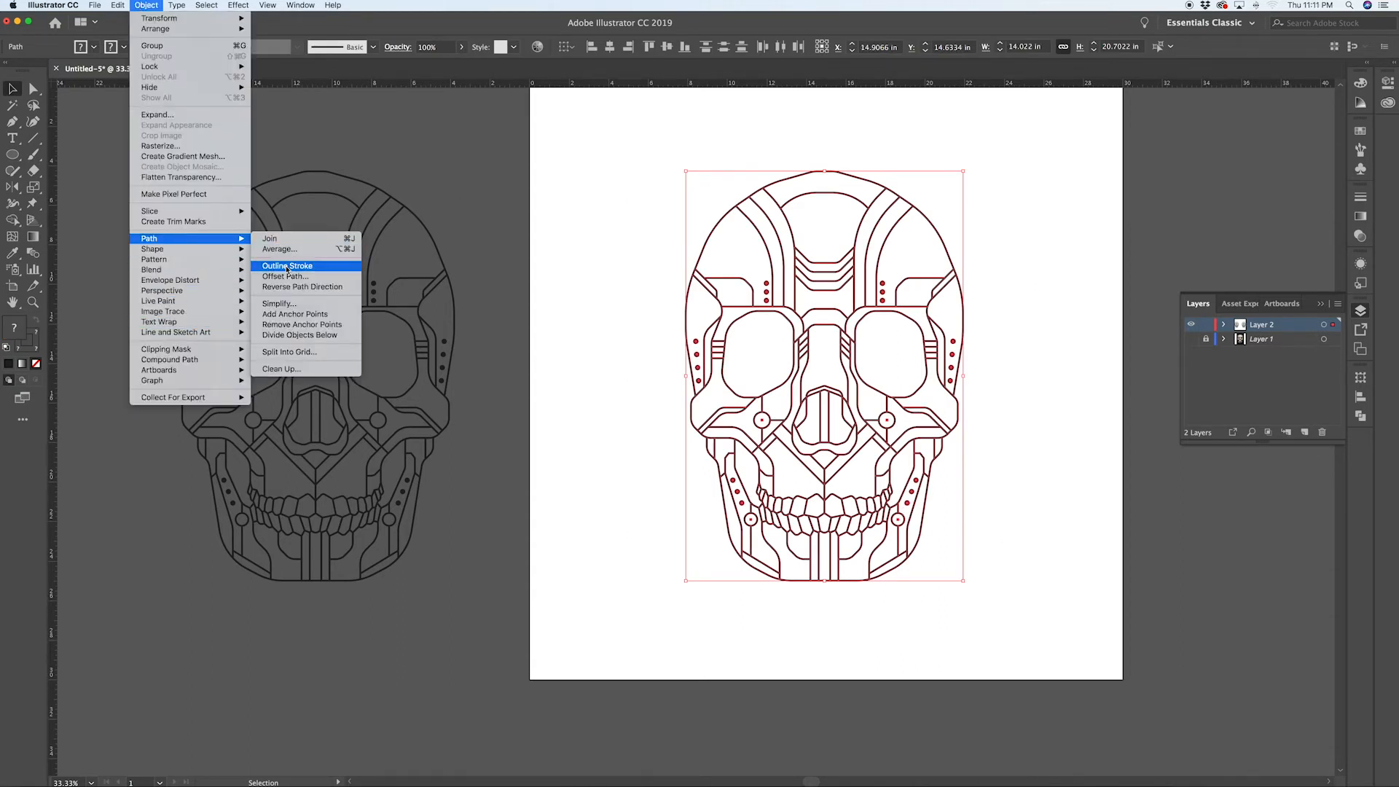
{"action": "left_click", "coordinate": [284, 251]}
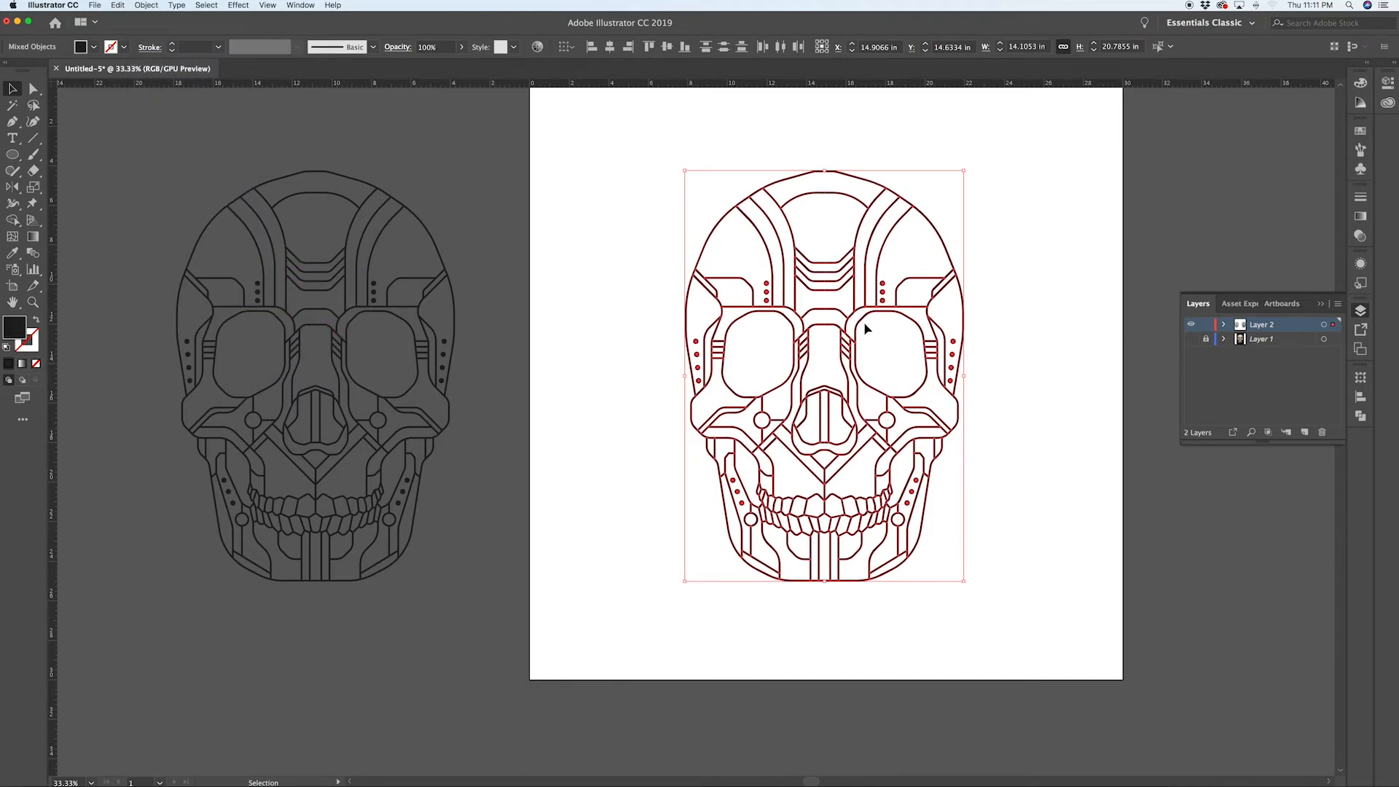
{"action": "left_click", "coordinate": [1361, 416]}
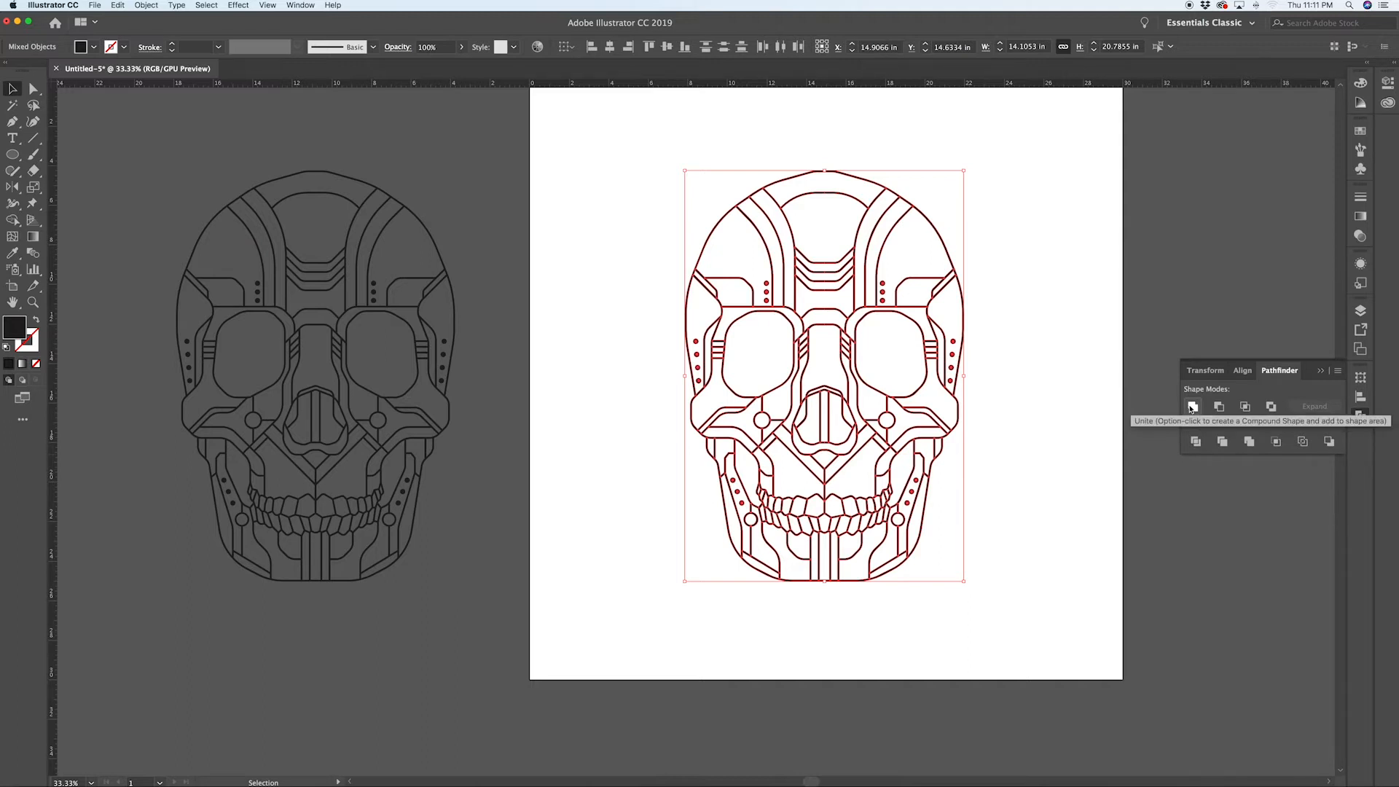
{"action": "left_click", "coordinate": [1193, 407]}
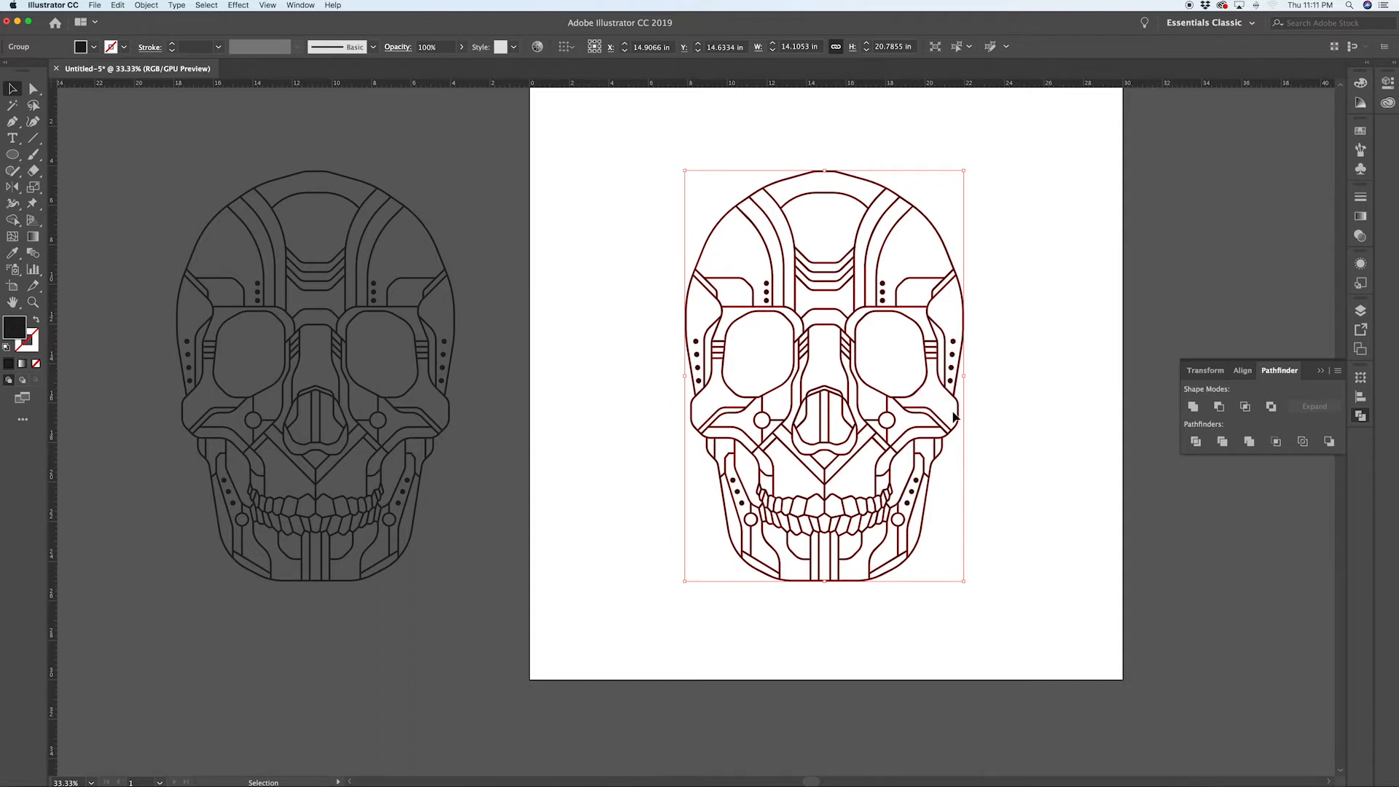
Step: Zoom in and inspect the united skull's paths and anchors in outline view
{"action": "scroll", "coordinate": [833, 384], "scroll_direction": "up", "scroll_amount": 7}
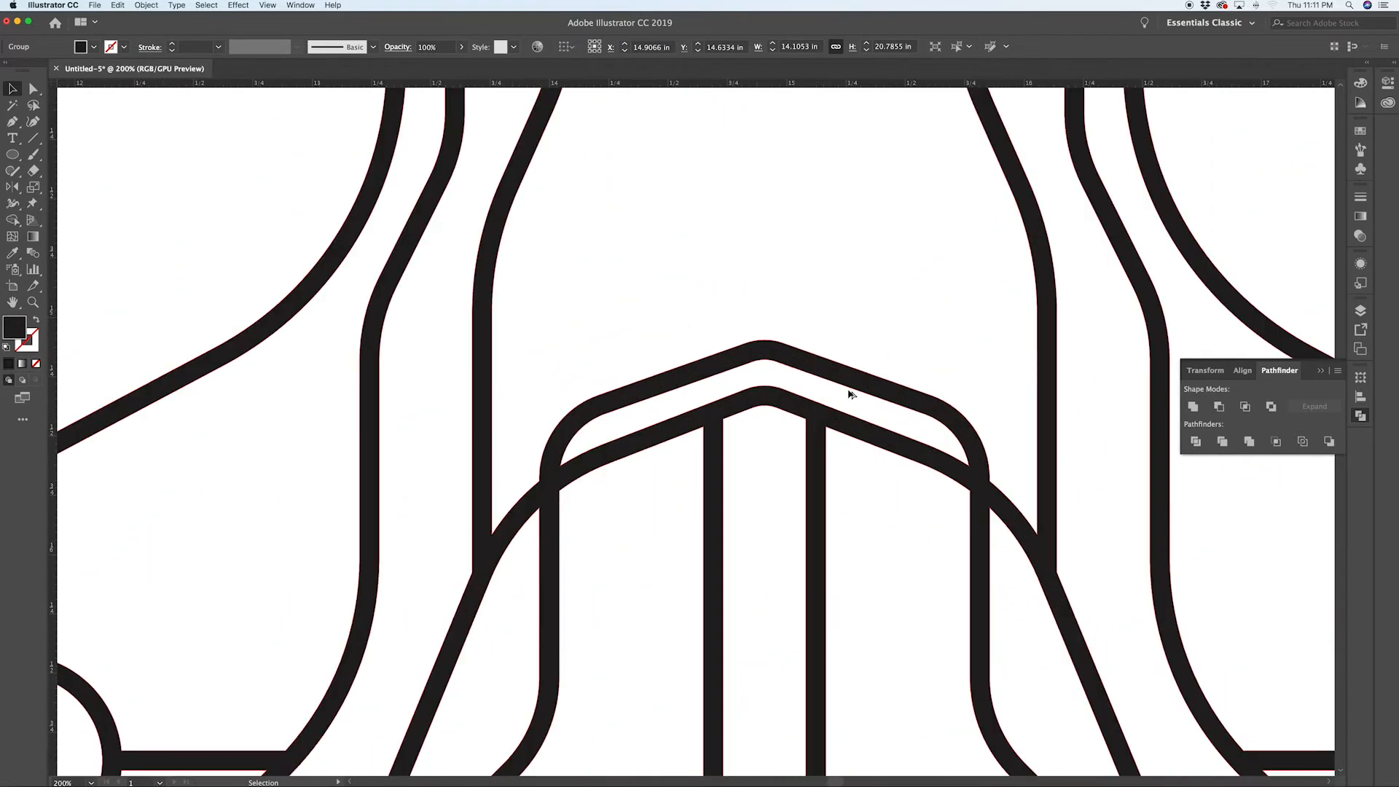
{"action": "key", "text": "a"}
{"action": "key", "text": "super+y"}
{"action": "key", "text": "v"}
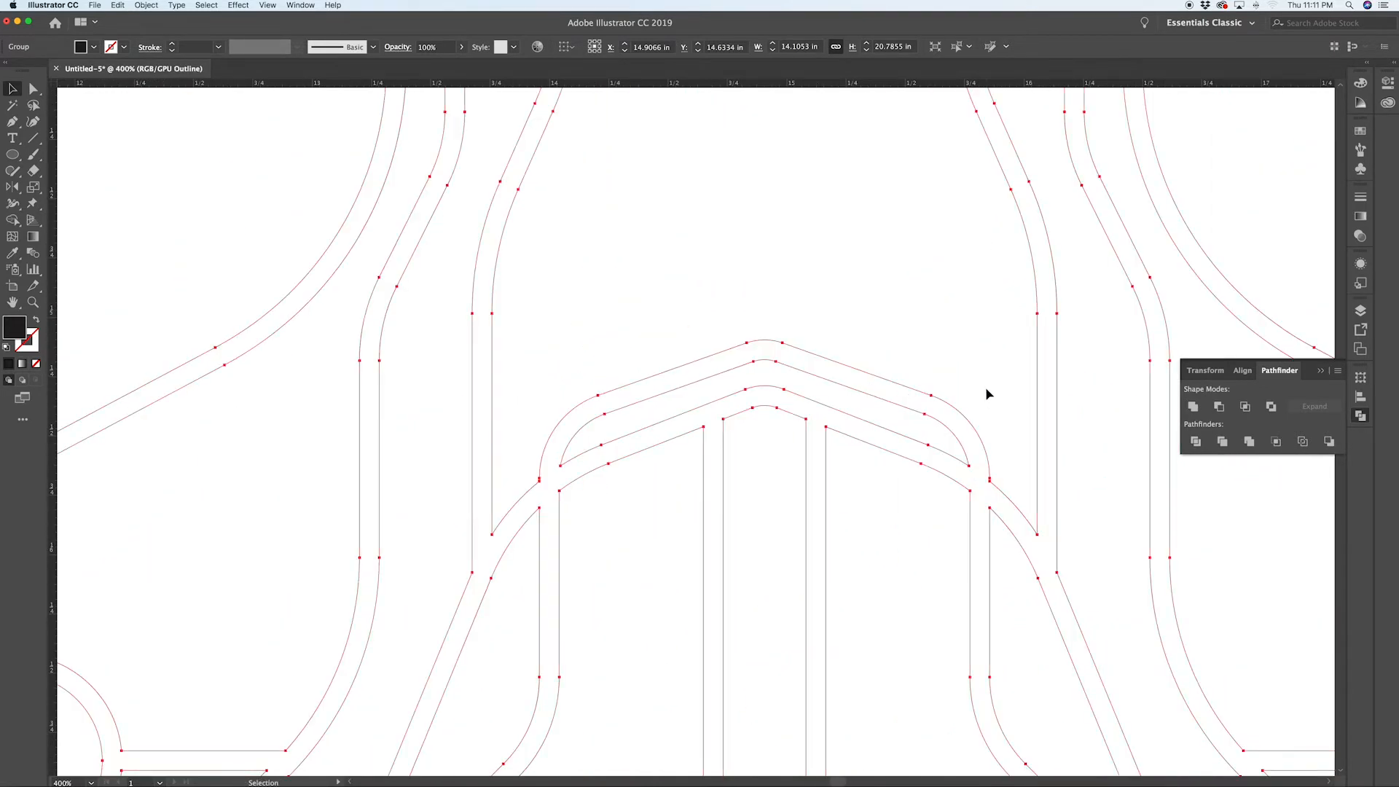
{"action": "scroll", "coordinate": [987, 395], "scroll_direction": "down", "scroll_amount": 3}
{"action": "scroll", "coordinate": [987, 394], "scroll_direction": "down", "scroll_amount": 4}
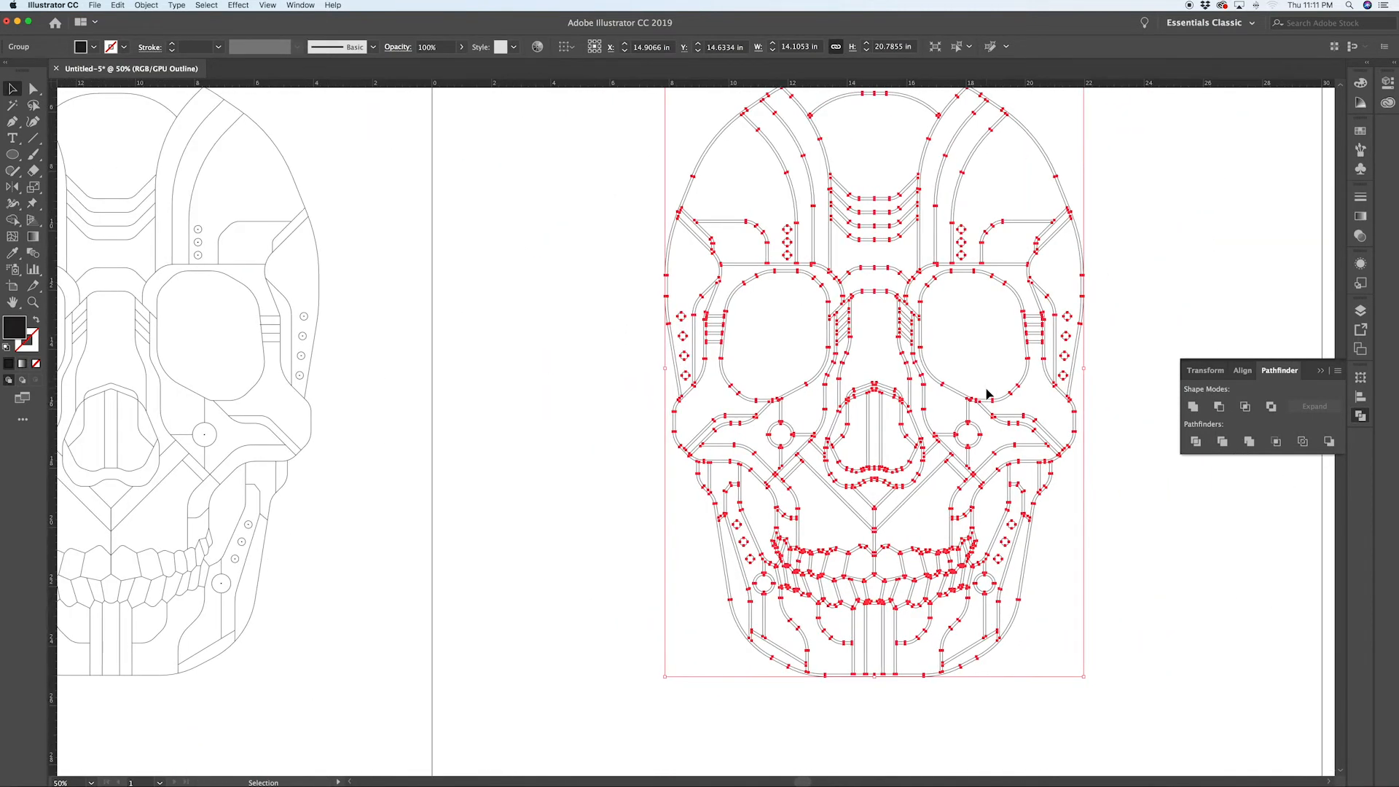
{"action": "key", "text": "super+y"}
{"action": "scroll", "coordinate": [1081, 343], "scroll_direction": "up", "scroll_amount": 3}
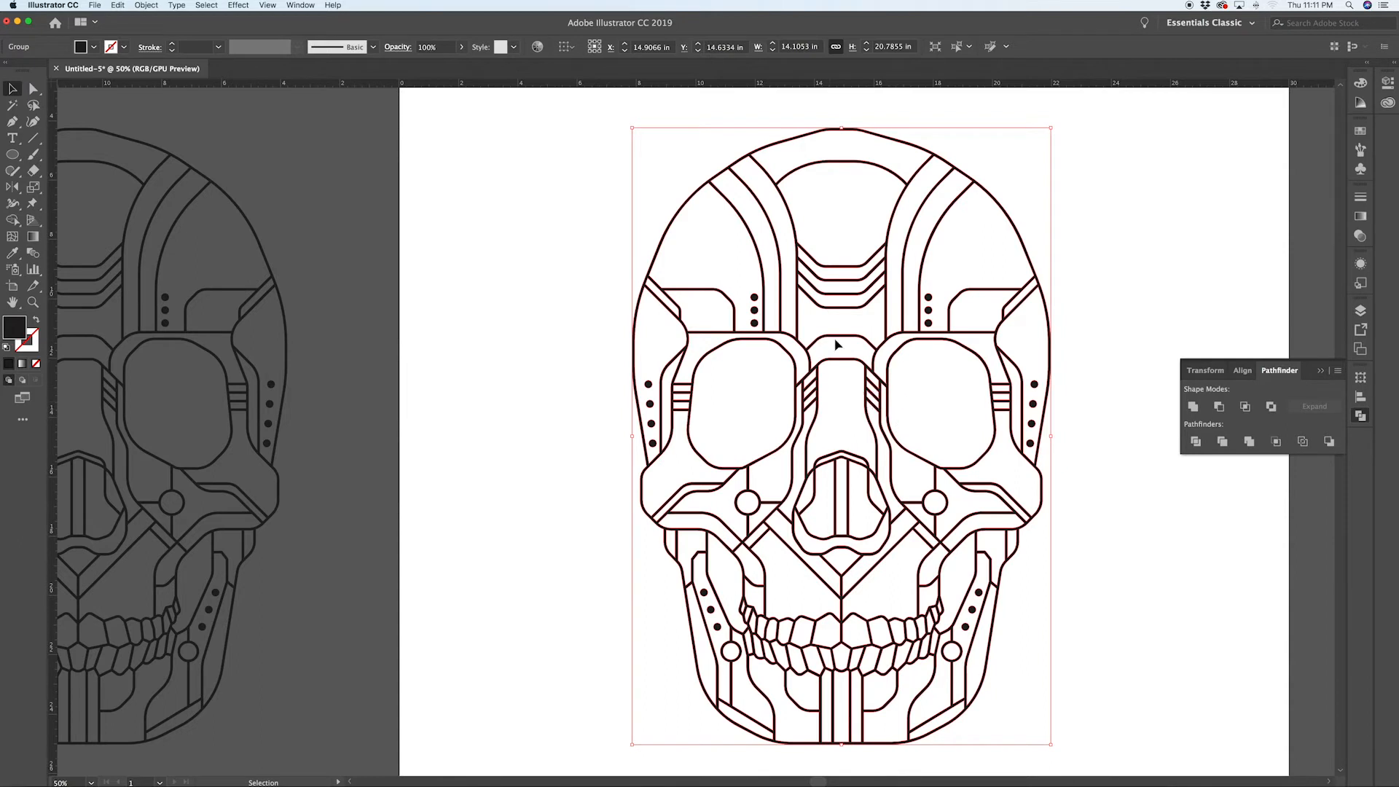
Step: Make the united skull a compound path
{"action": "left_click", "coordinate": [145, 5]}
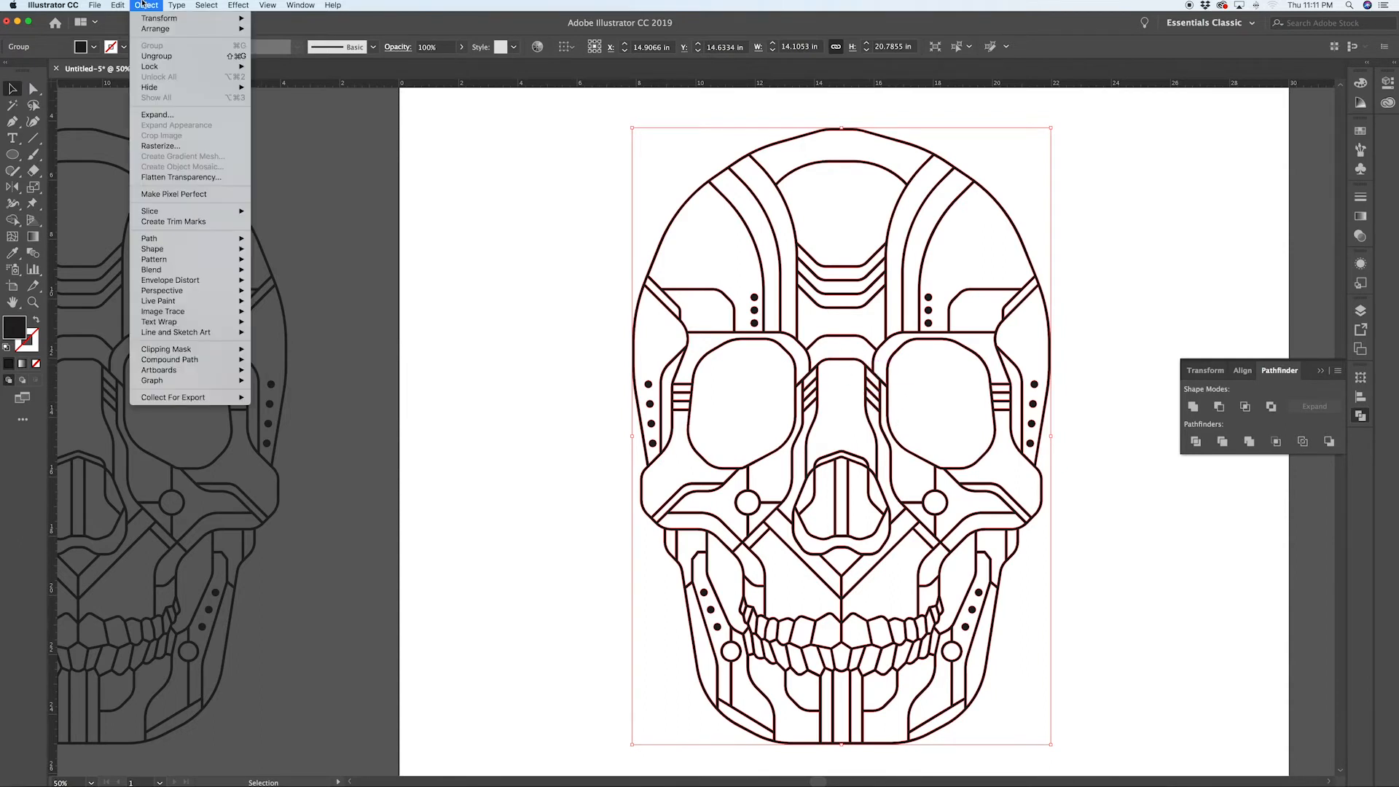
{"action": "mouse_move", "coordinate": [185, 361]}
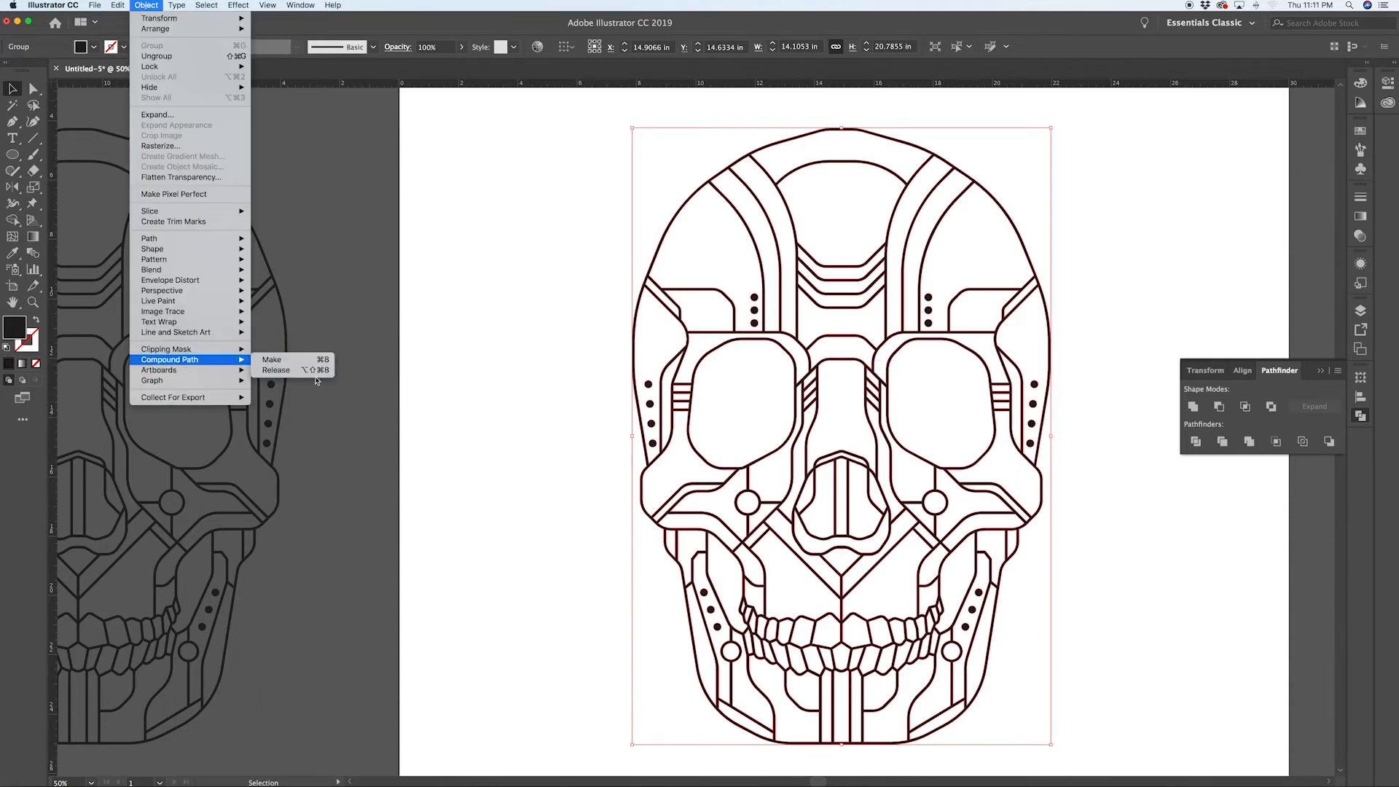
{"action": "key", "text": "super+8"}
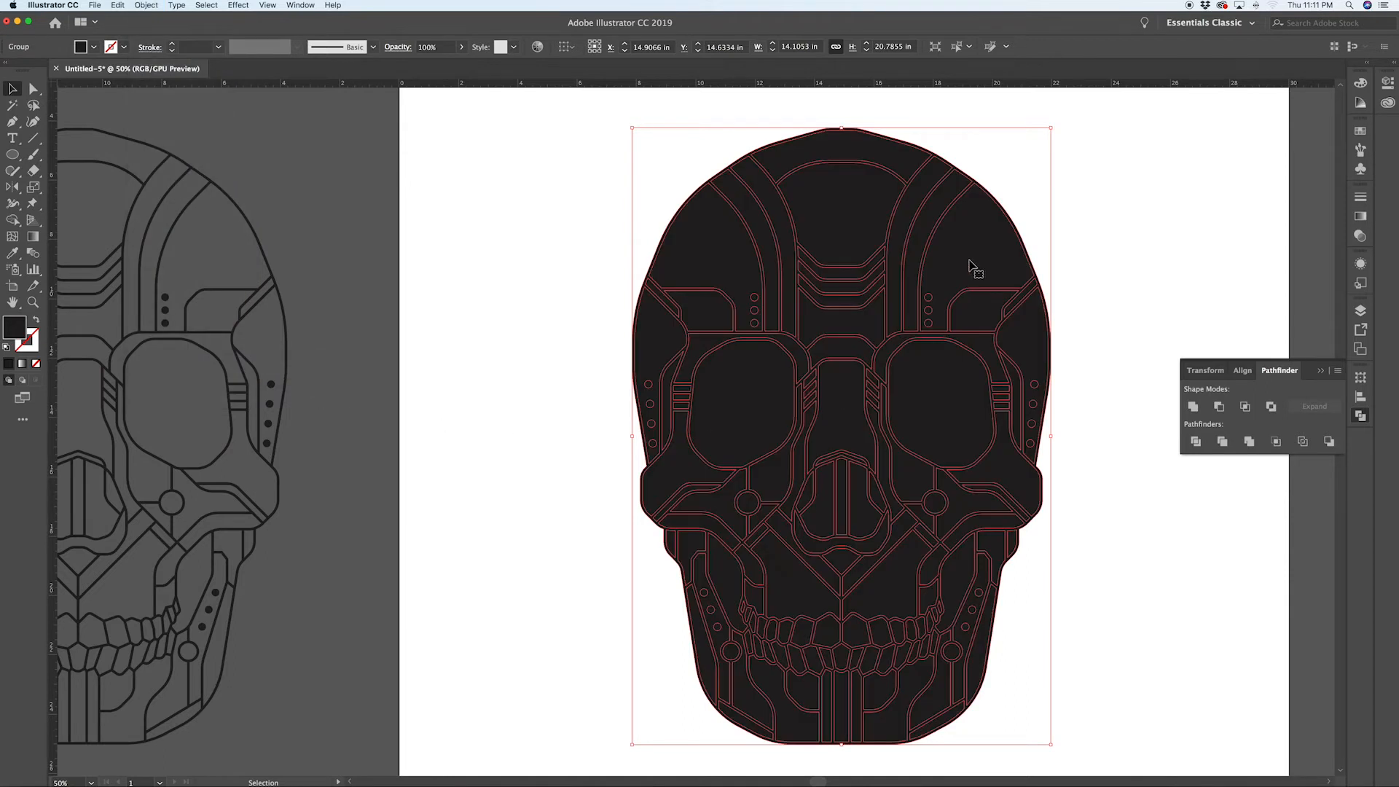
Step: Inspect the compound skull's outer edge anchors at close zoom
{"action": "left_click", "coordinate": [1068, 293]}
{"action": "scroll", "coordinate": [1069, 293], "scroll_direction": "up", "scroll_amount": 5}
{"action": "key", "text": "a"}
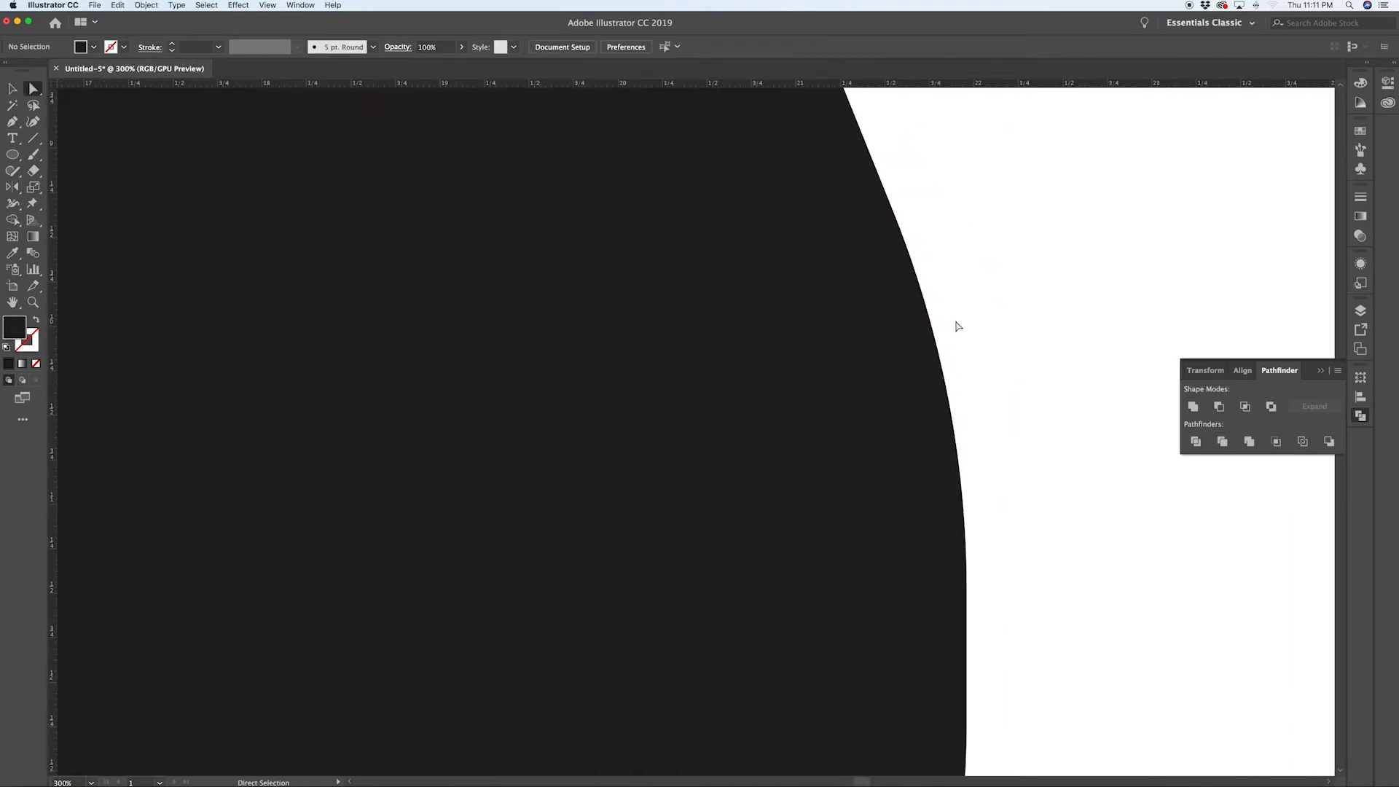
{"action": "left_click", "coordinate": [937, 330]}
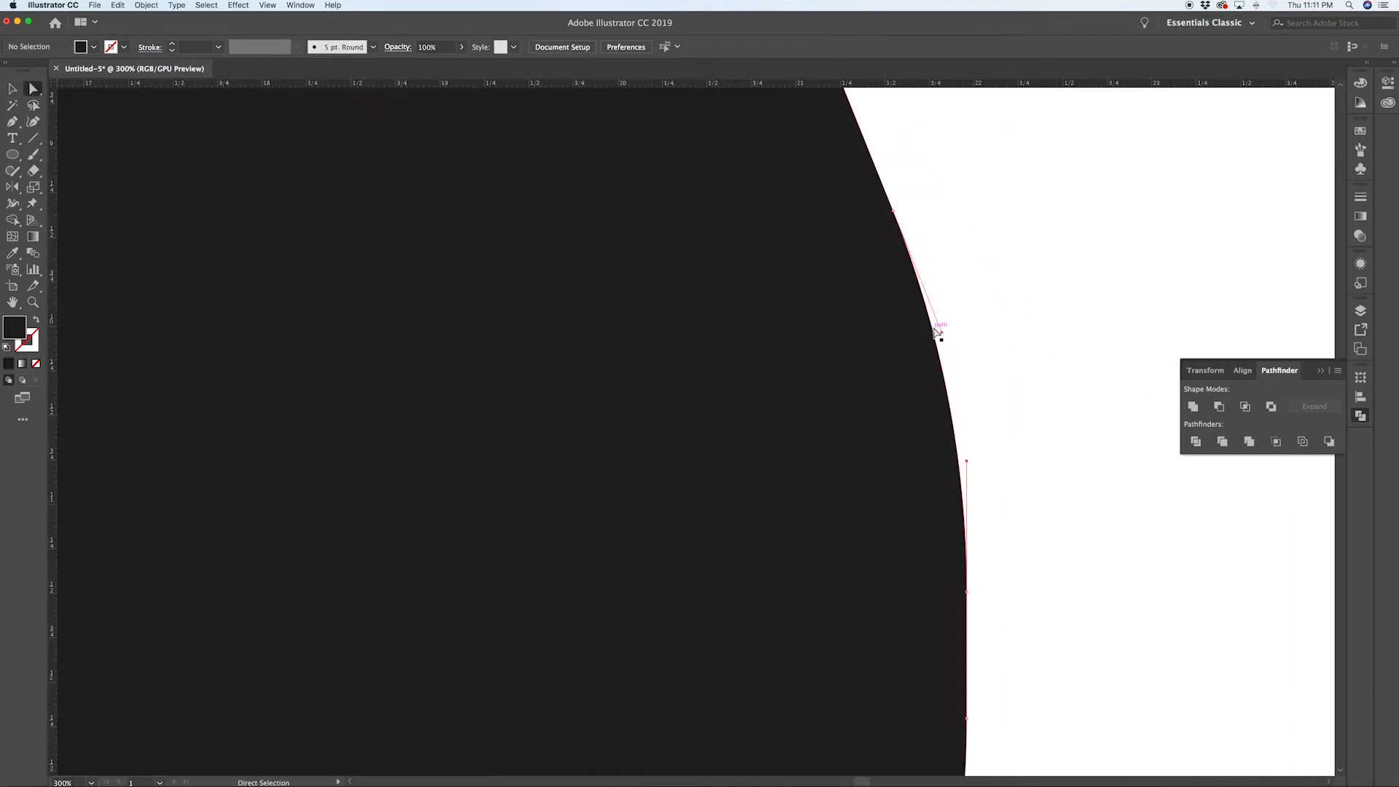
{"action": "left_click", "coordinate": [1023, 315]}
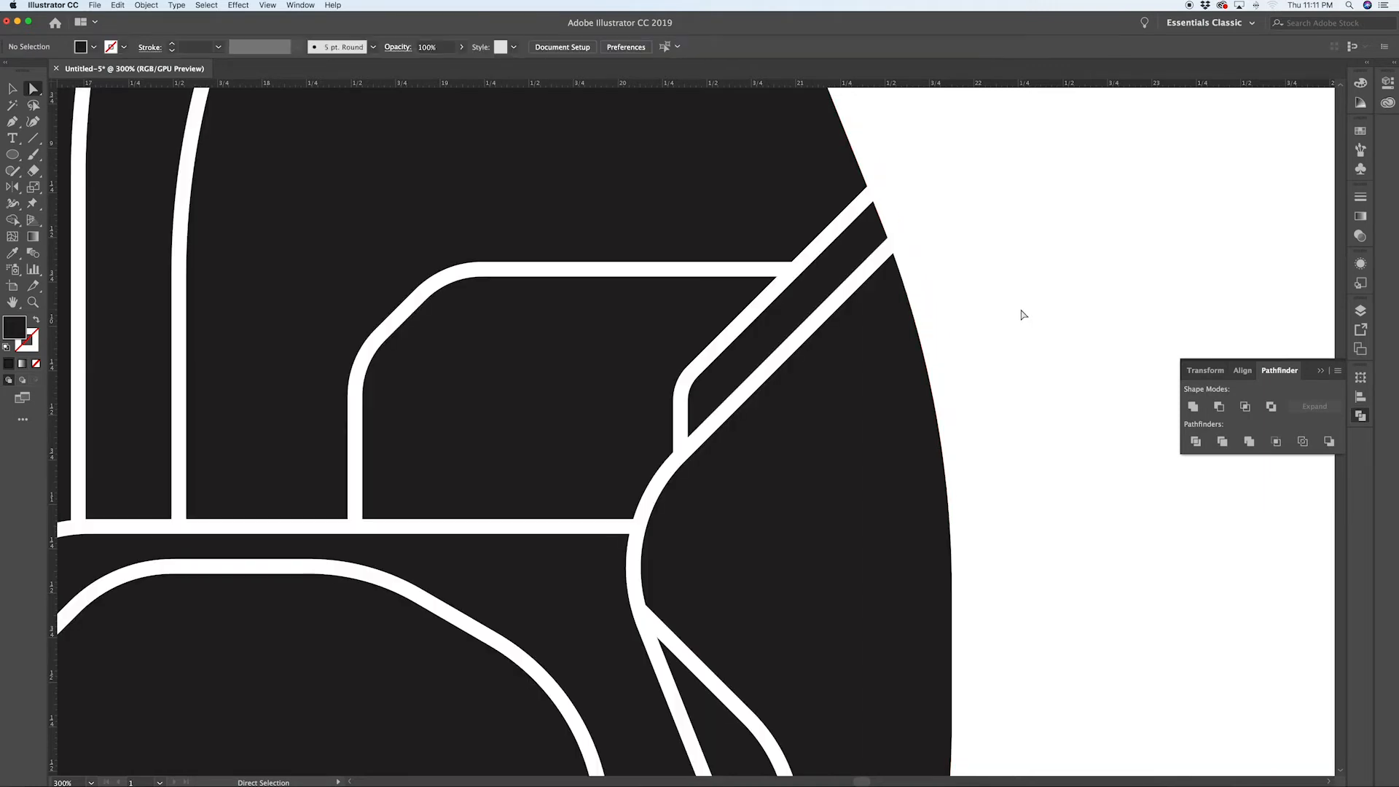
{"action": "key", "text": "super+alt+0"}
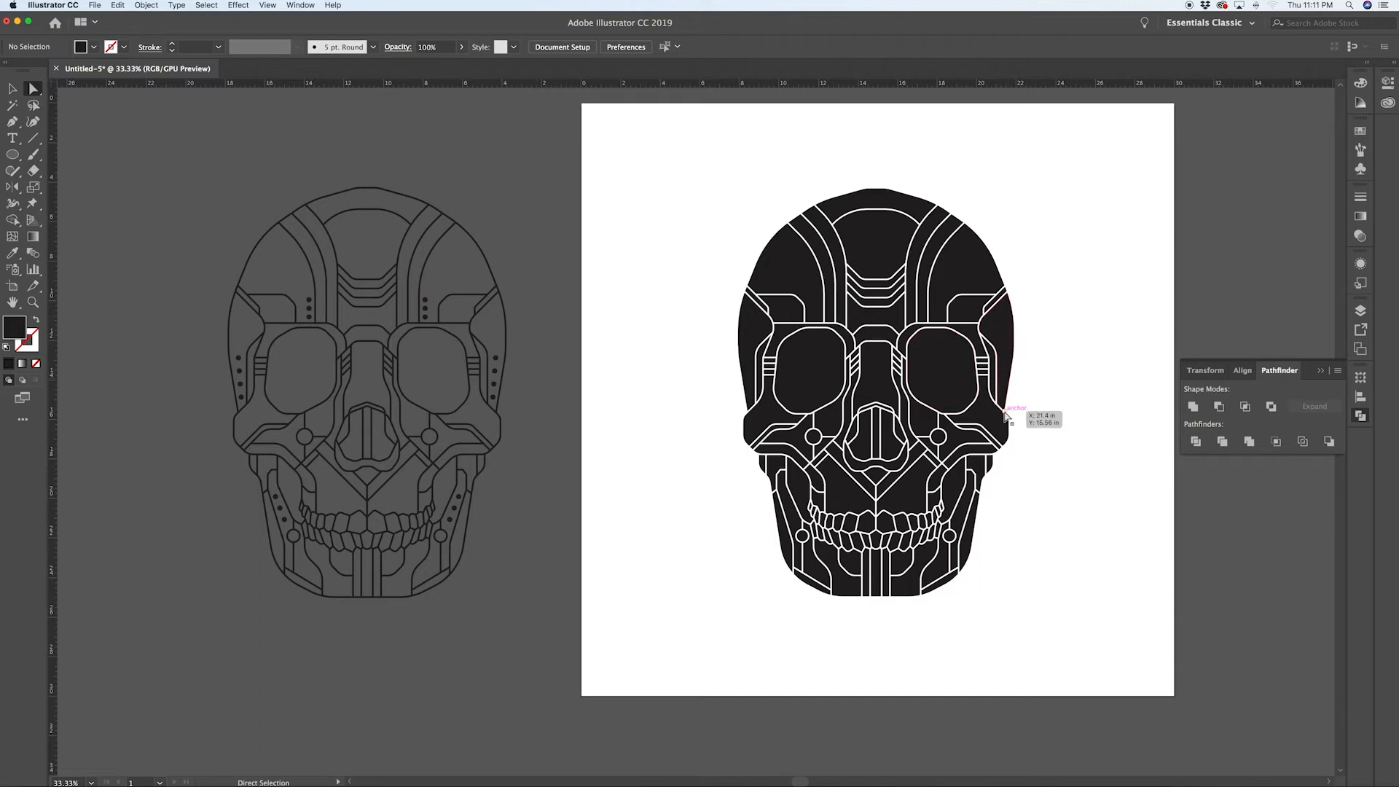
Step: Ungroup the skull and send the right temple shape to the back
{"action": "scroll", "coordinate": [1032, 368], "scroll_direction": "up", "scroll_amount": 3}
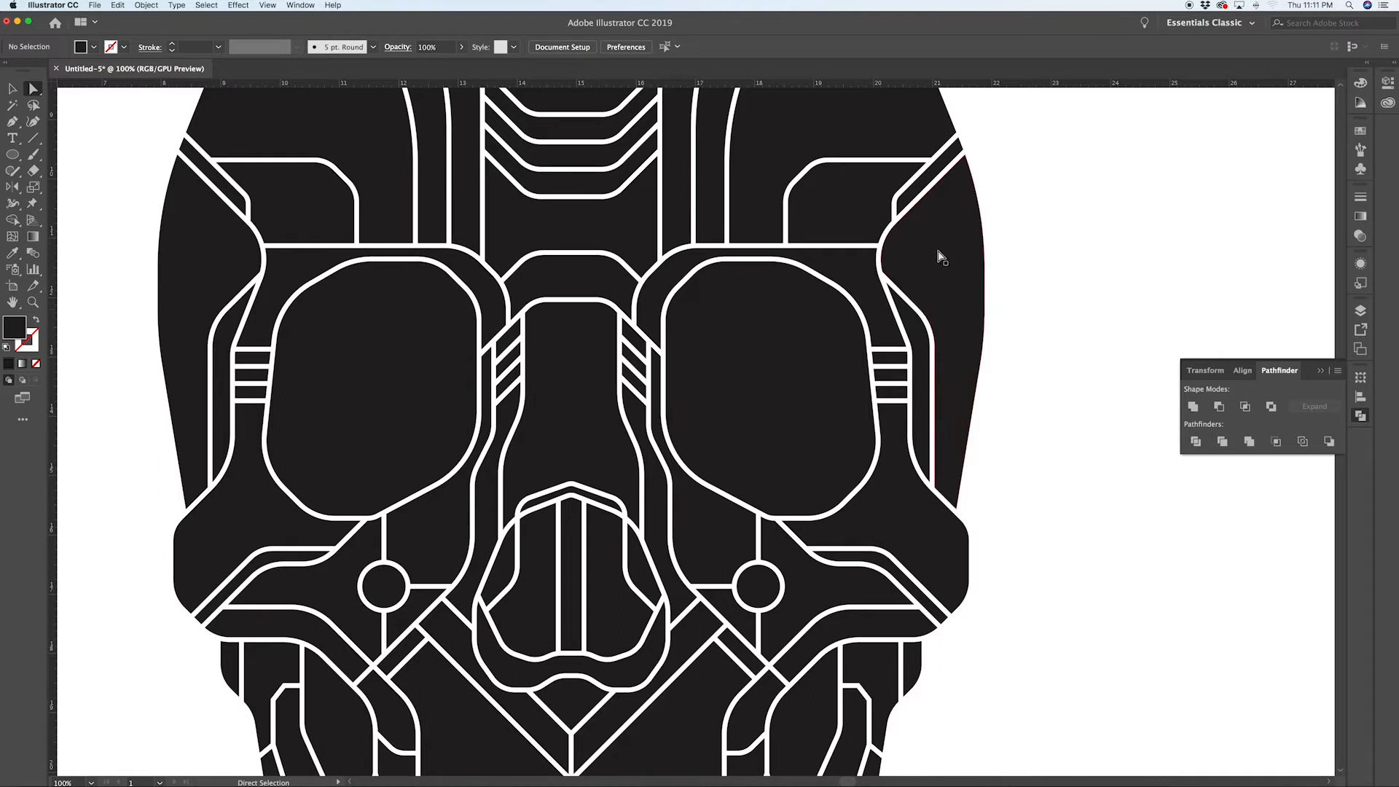
{"action": "key", "text": "super+a"}
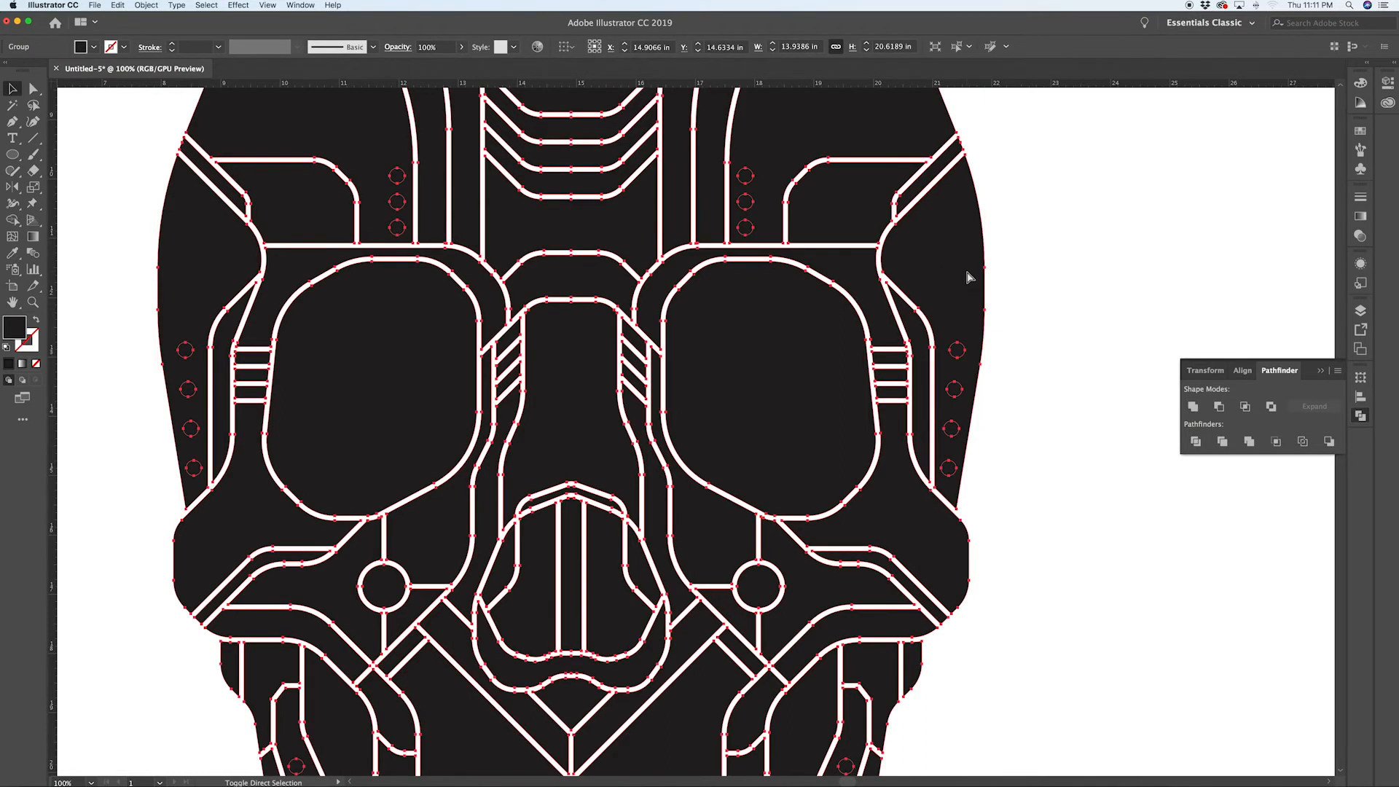
{"action": "key", "text": "super+shift+g"}
{"action": "left_click", "coordinate": [1024, 265]}
{"action": "left_click", "coordinate": [978, 324]}
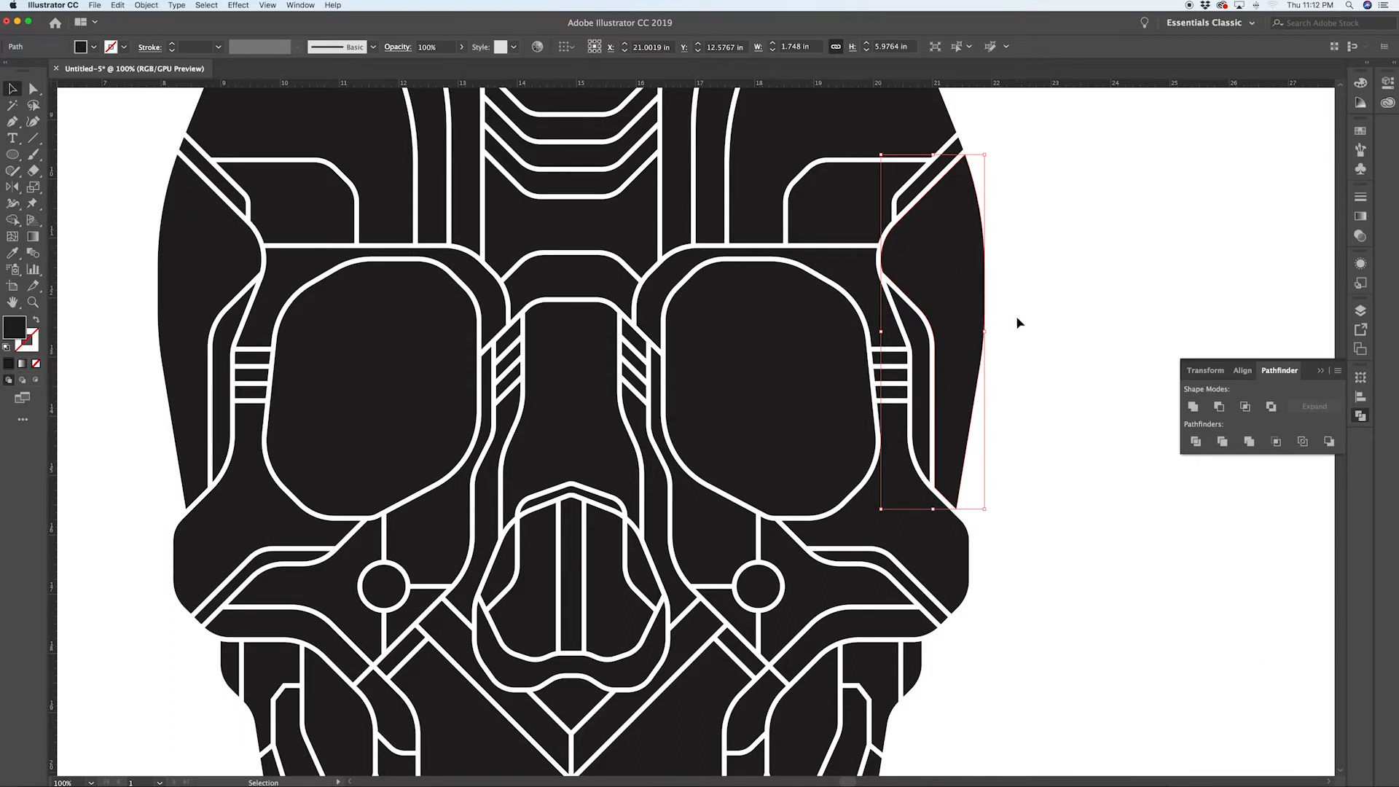
{"action": "key", "text": "super+shift+bracketleft"}
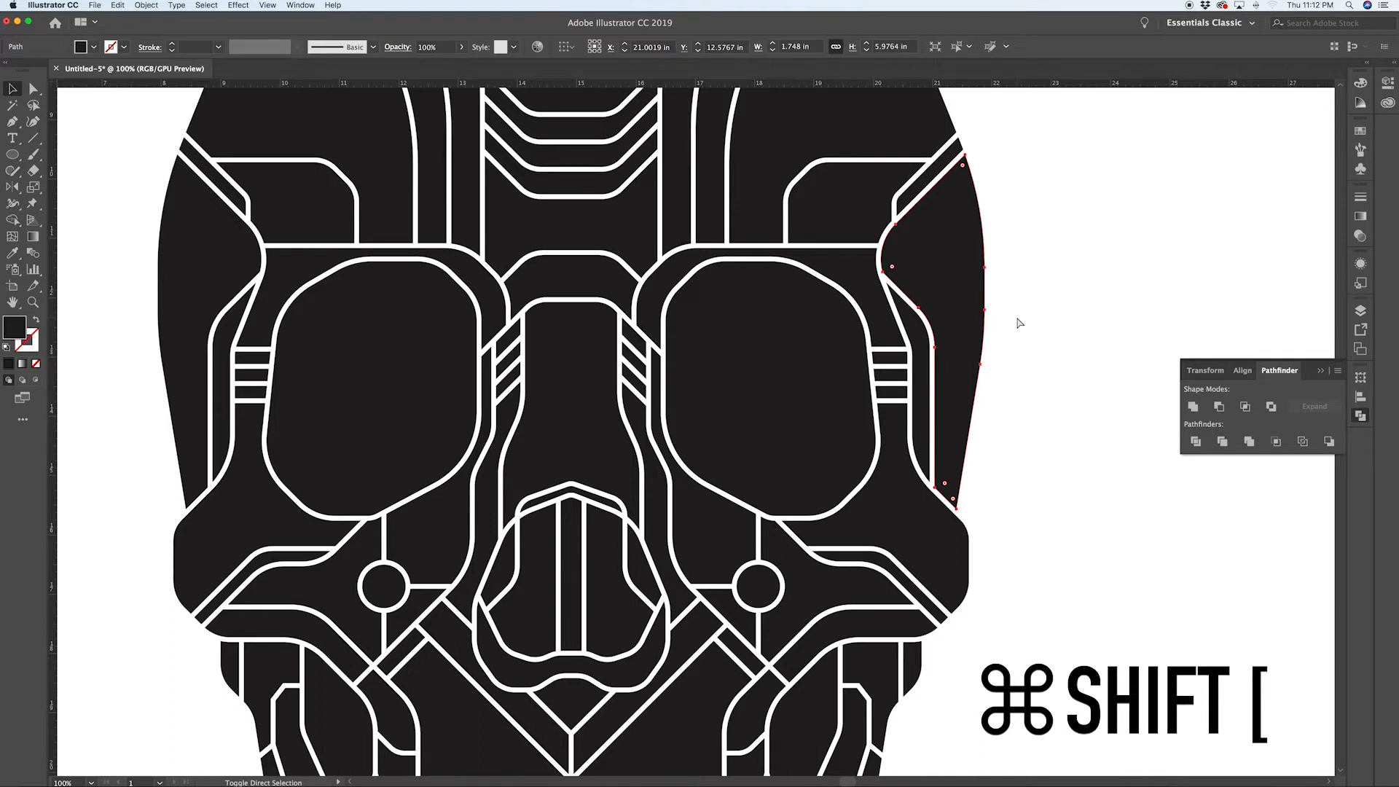
{"action": "left_click", "coordinate": [983, 487]}
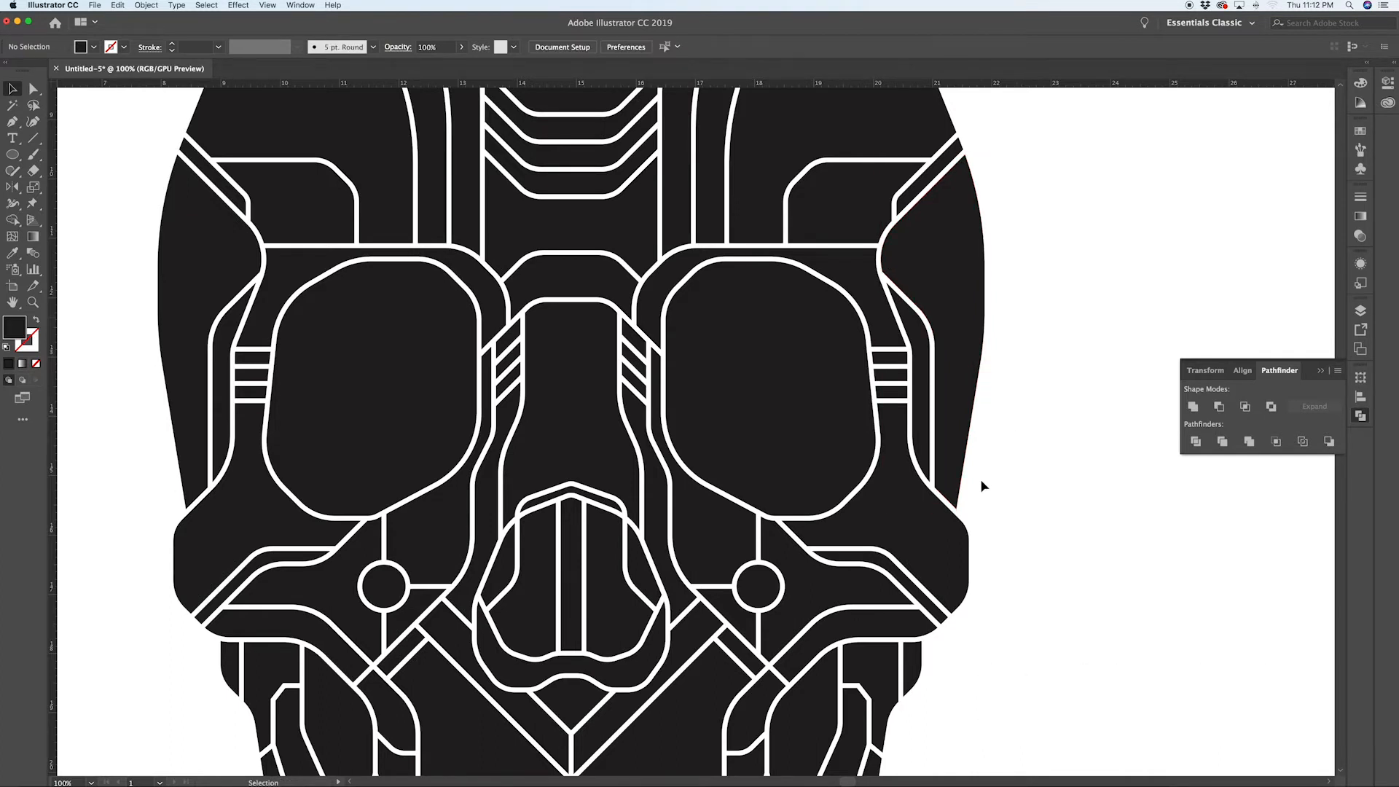
Step: Subtract the four right temple dots from the temple shape with Minus Front
{"action": "left_click_drag", "start_coordinate": [954, 379], "coordinate": [946, 317]}
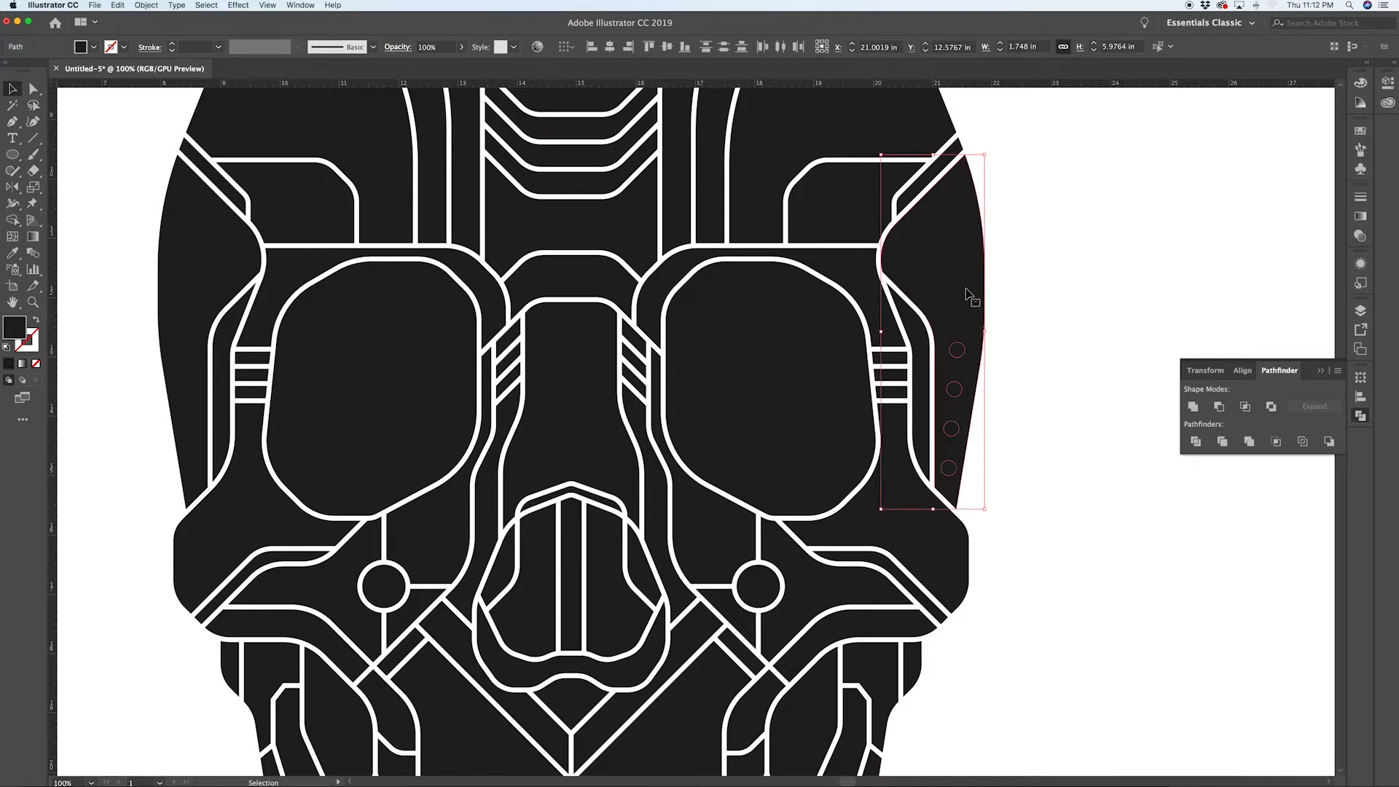
{"action": "left_click", "coordinate": [1220, 407]}
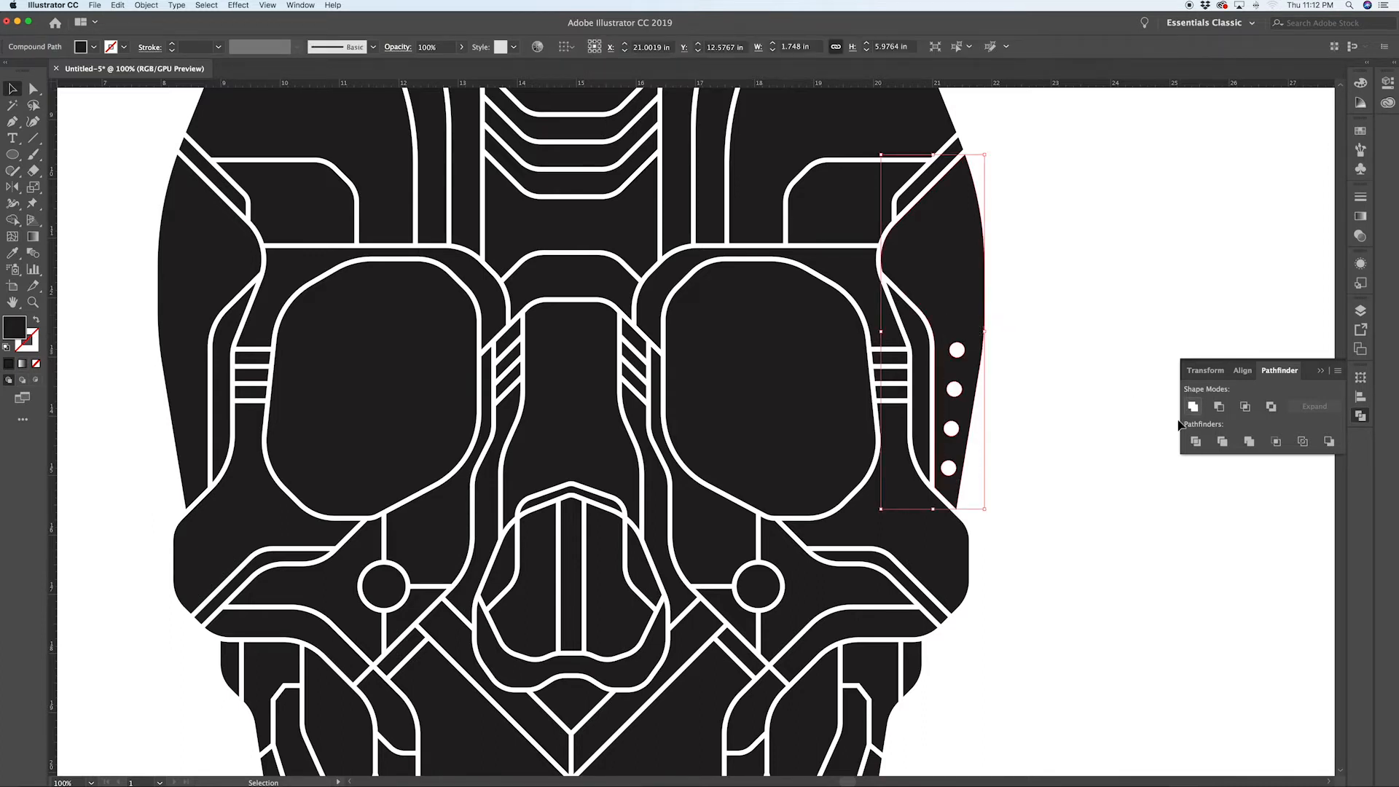
{"action": "left_click", "coordinate": [1062, 467]}
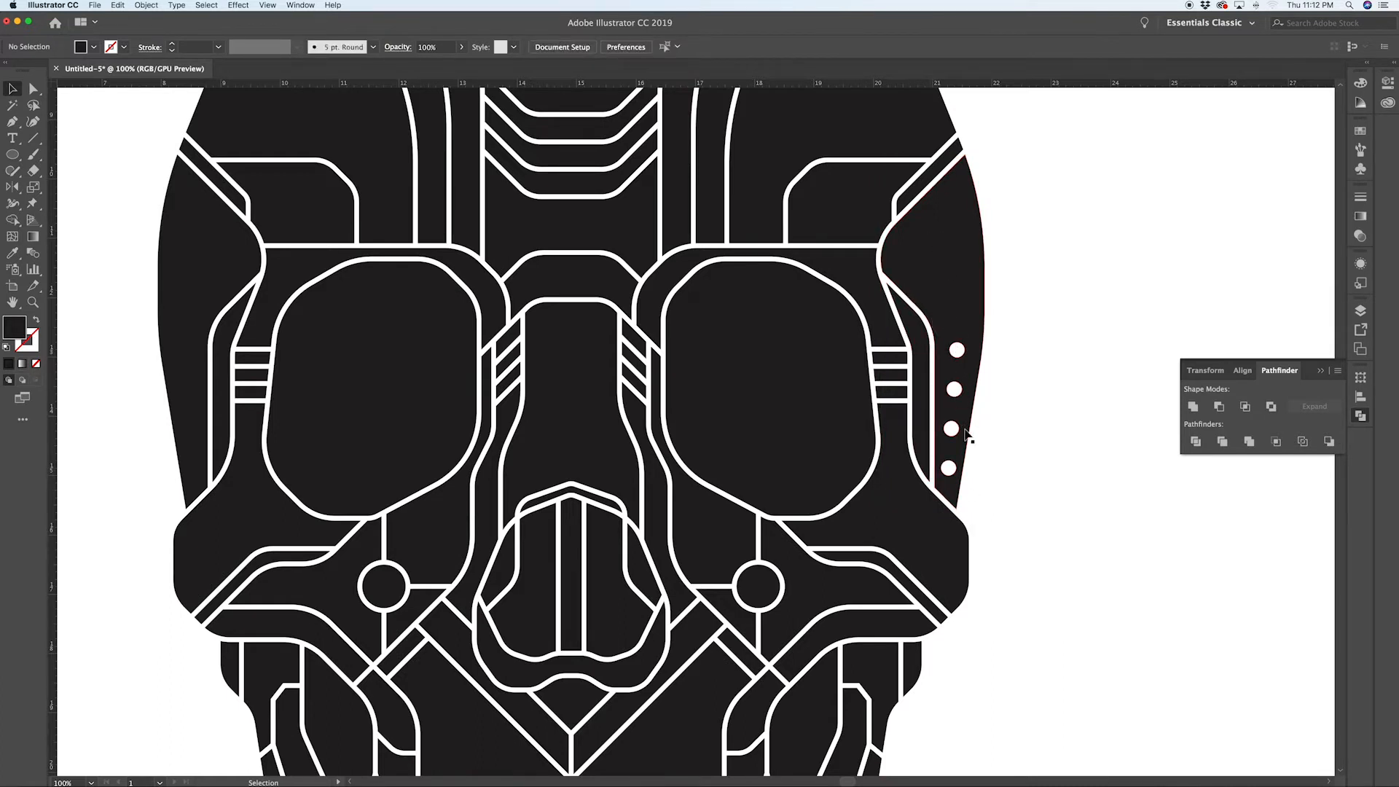
Step: In outline view, select the three right forehead dots and bring them to the front
{"action": "key", "text": "super+y"}
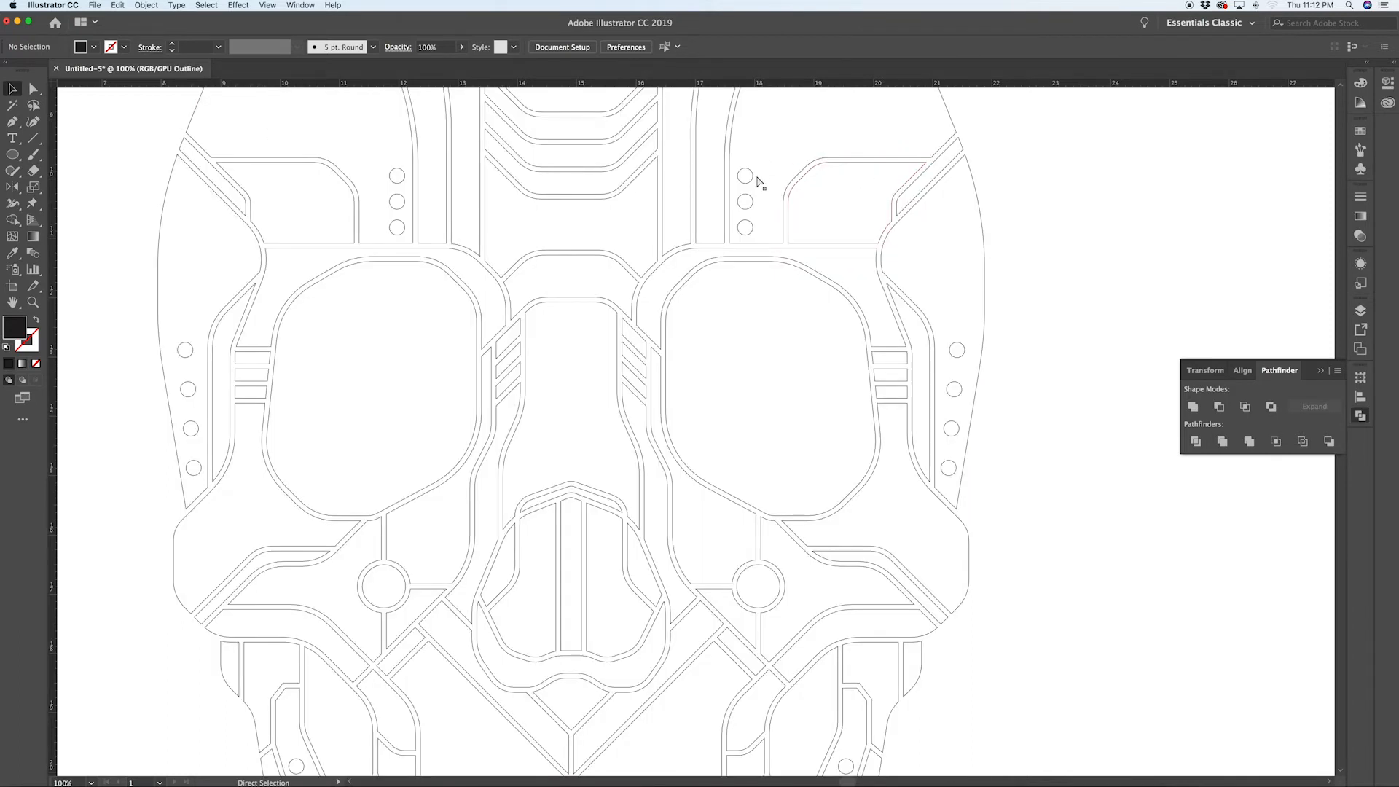
{"action": "left_click", "coordinate": [751, 178]}
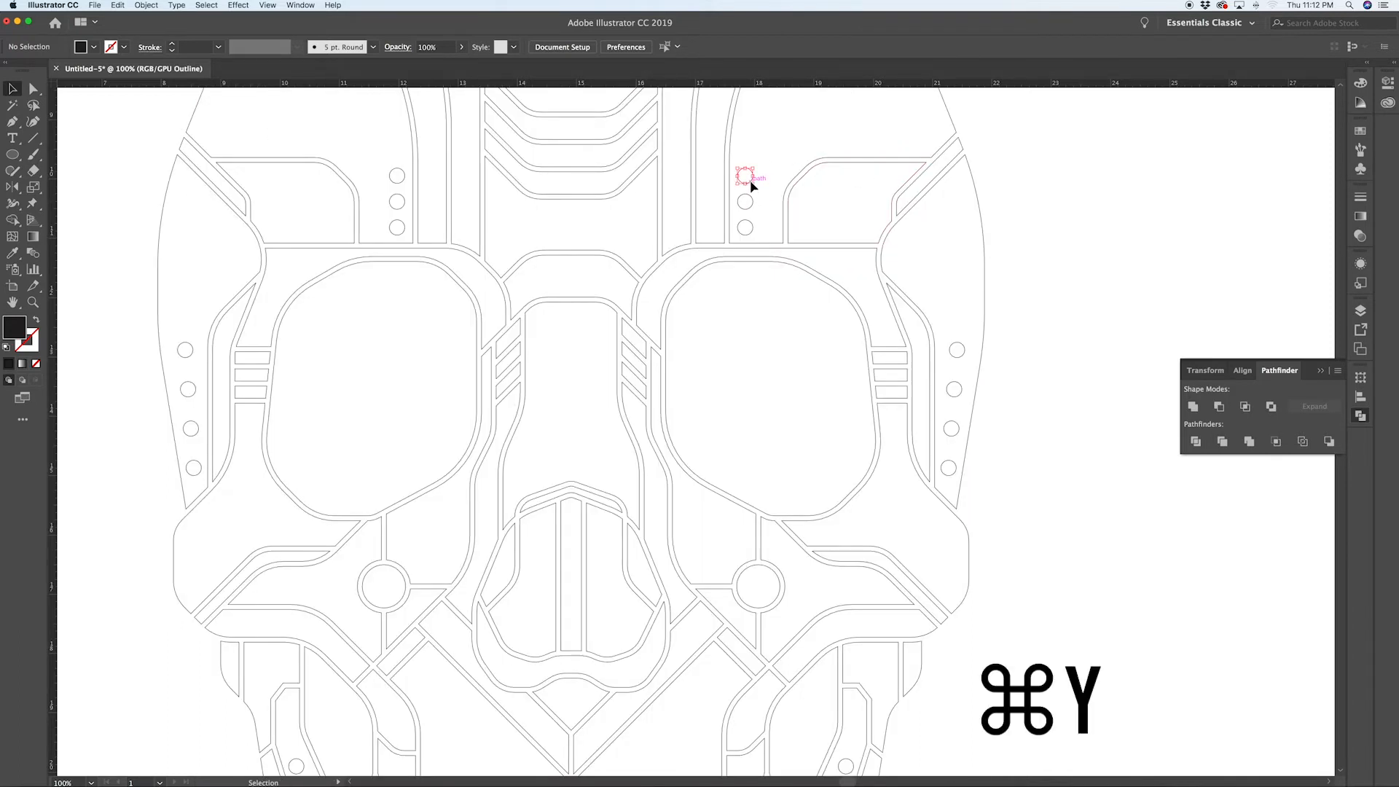
{"action": "left_click", "coordinate": [753, 205], "text": "shift"}
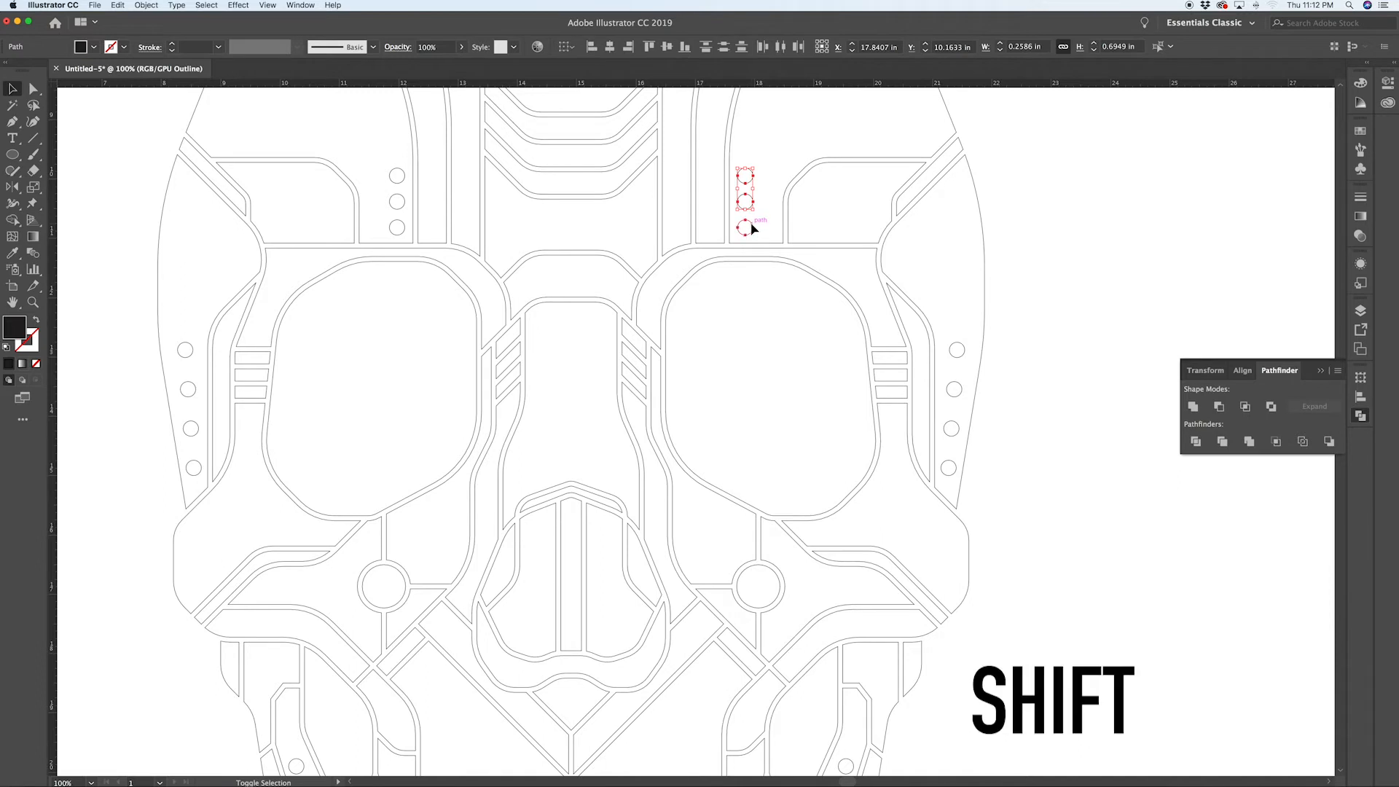
{"action": "left_click", "coordinate": [753, 225], "text": "shift"}
{"action": "scroll", "coordinate": [785, 223], "scroll_direction": "up", "scroll_amount": 3}
{"action": "scroll", "coordinate": [785, 222], "scroll_direction": "up", "scroll_amount": 5}
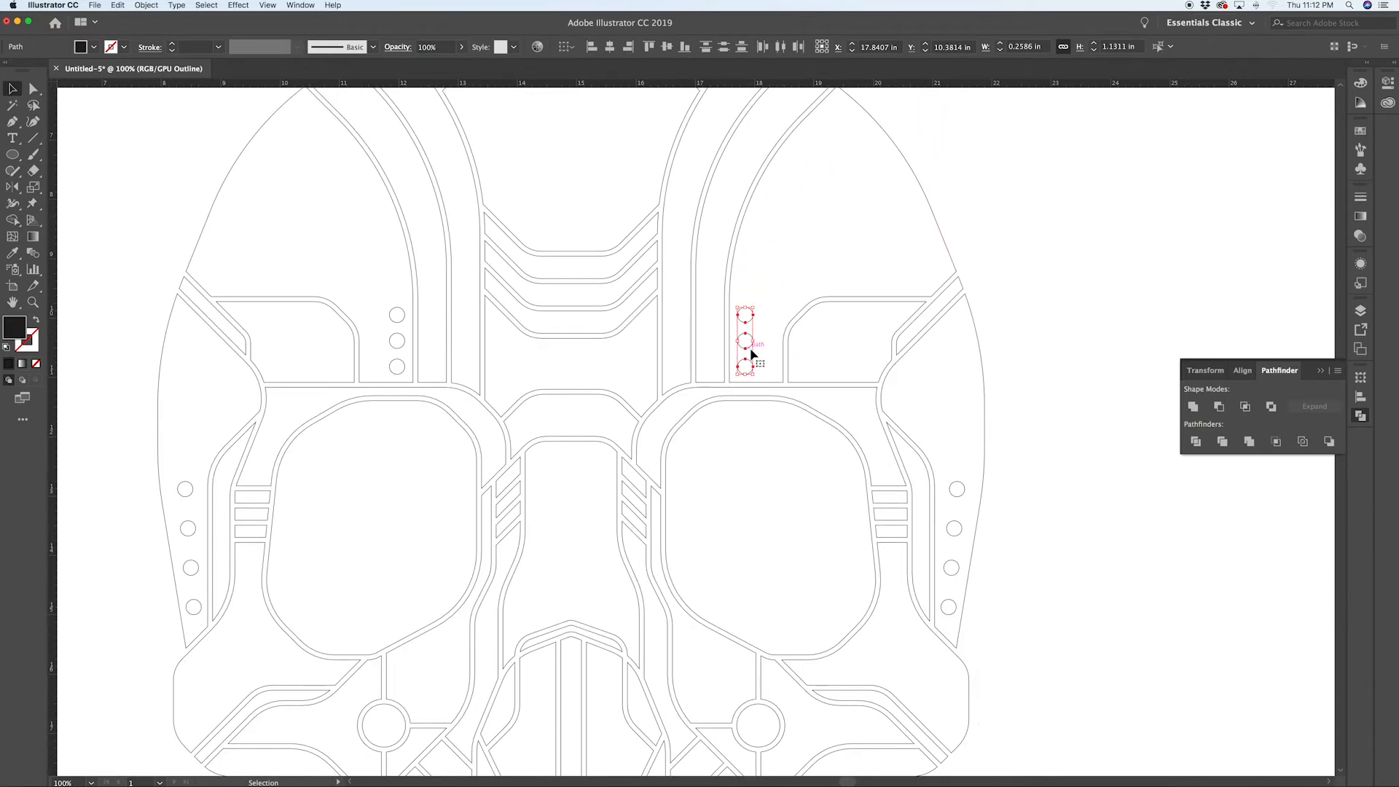
{"action": "key", "text": "super+shift+bracketright"}
Step: Subtract the three dots from the right forehead panel with Minus Front
{"action": "key", "text": "shift"}
{"action": "left_click", "coordinate": [928, 200], "text": "shift"}
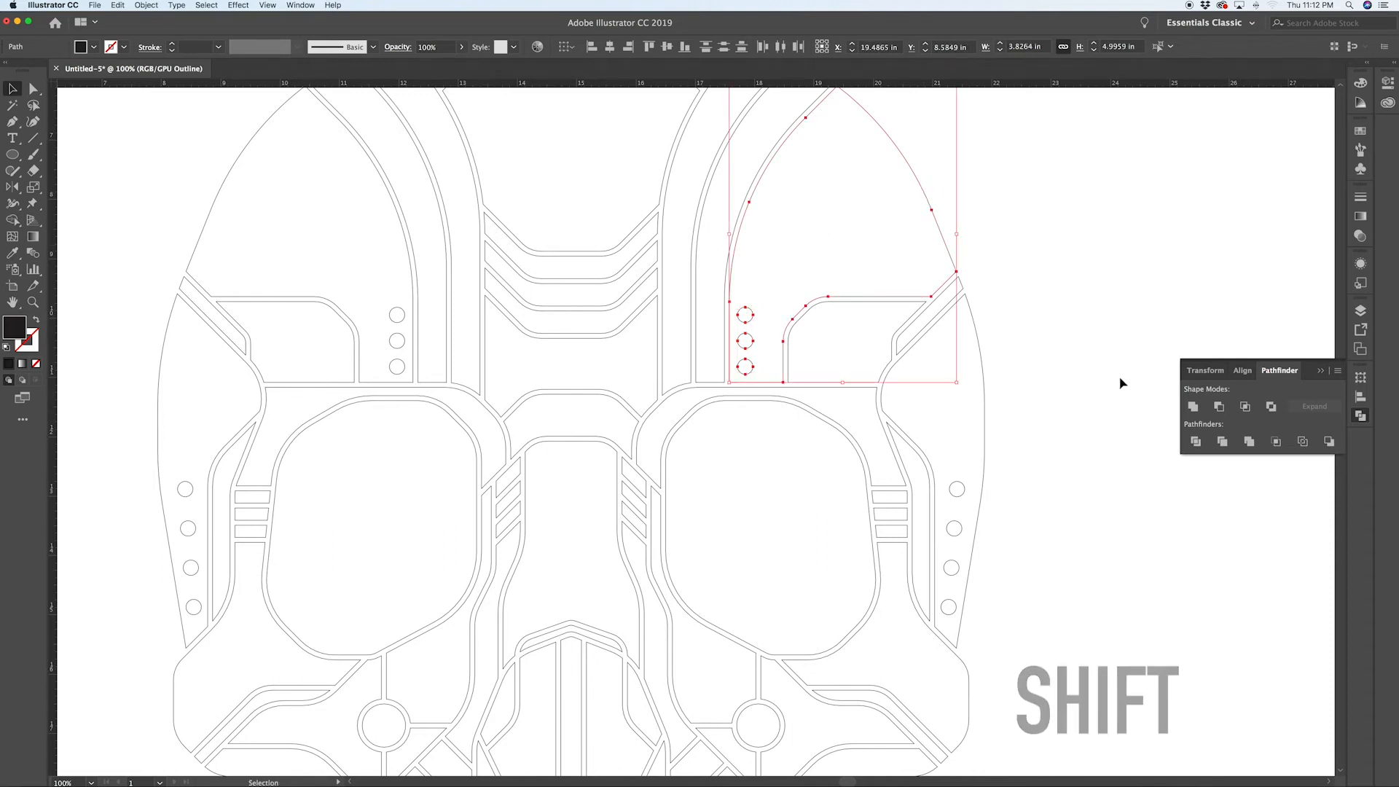
{"action": "left_click", "coordinate": [1219, 407]}
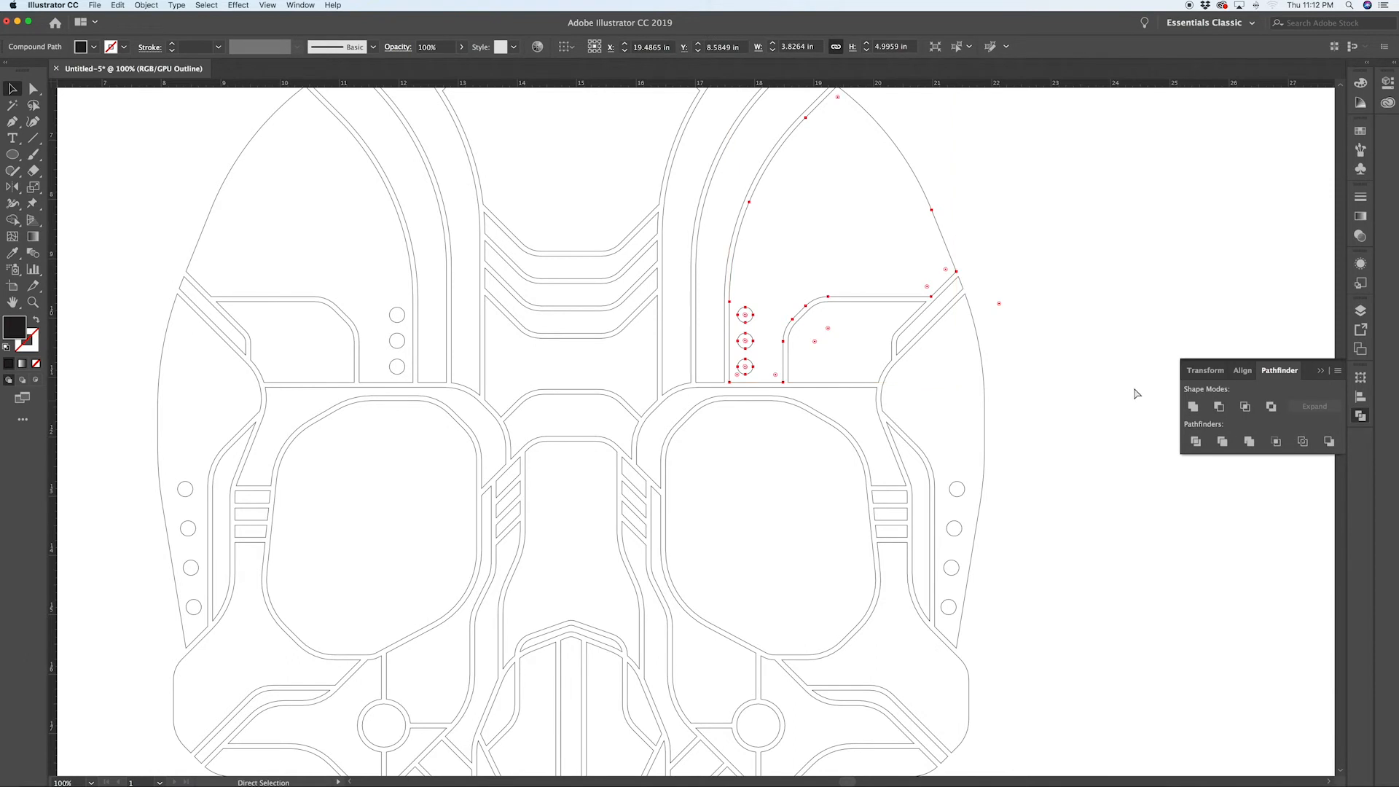
Step: Subtract the three left forehead dots from the left forehead panel with Minus Front
{"action": "key", "text": "ctrl+y"}
{"action": "left_click", "coordinate": [1041, 258]}
{"action": "scroll", "coordinate": [1047, 270], "scroll_direction": "down", "scroll_amount": 5}
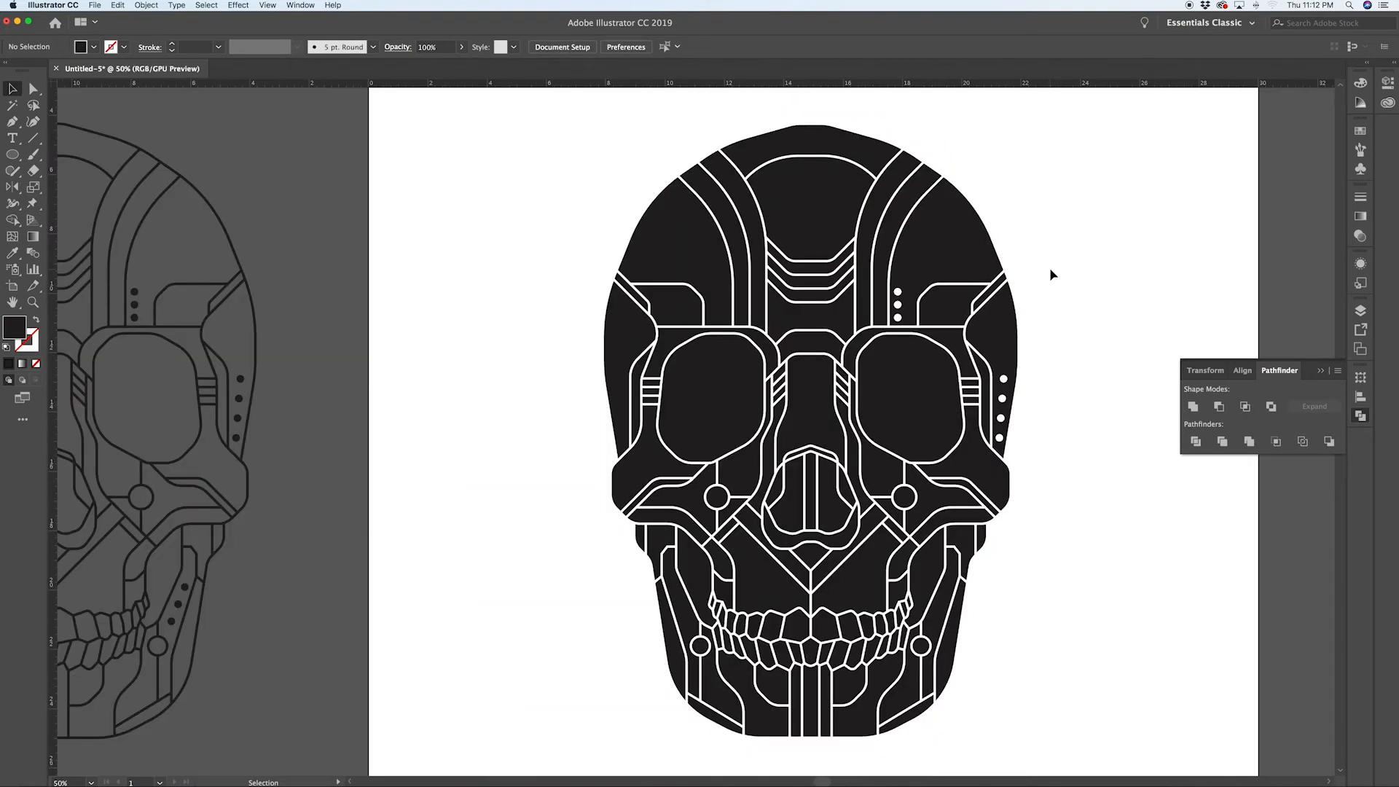
{"action": "scroll", "coordinate": [724, 248], "scroll_direction": "up", "scroll_amount": 5}
{"action": "left_click", "coordinate": [702, 179]}
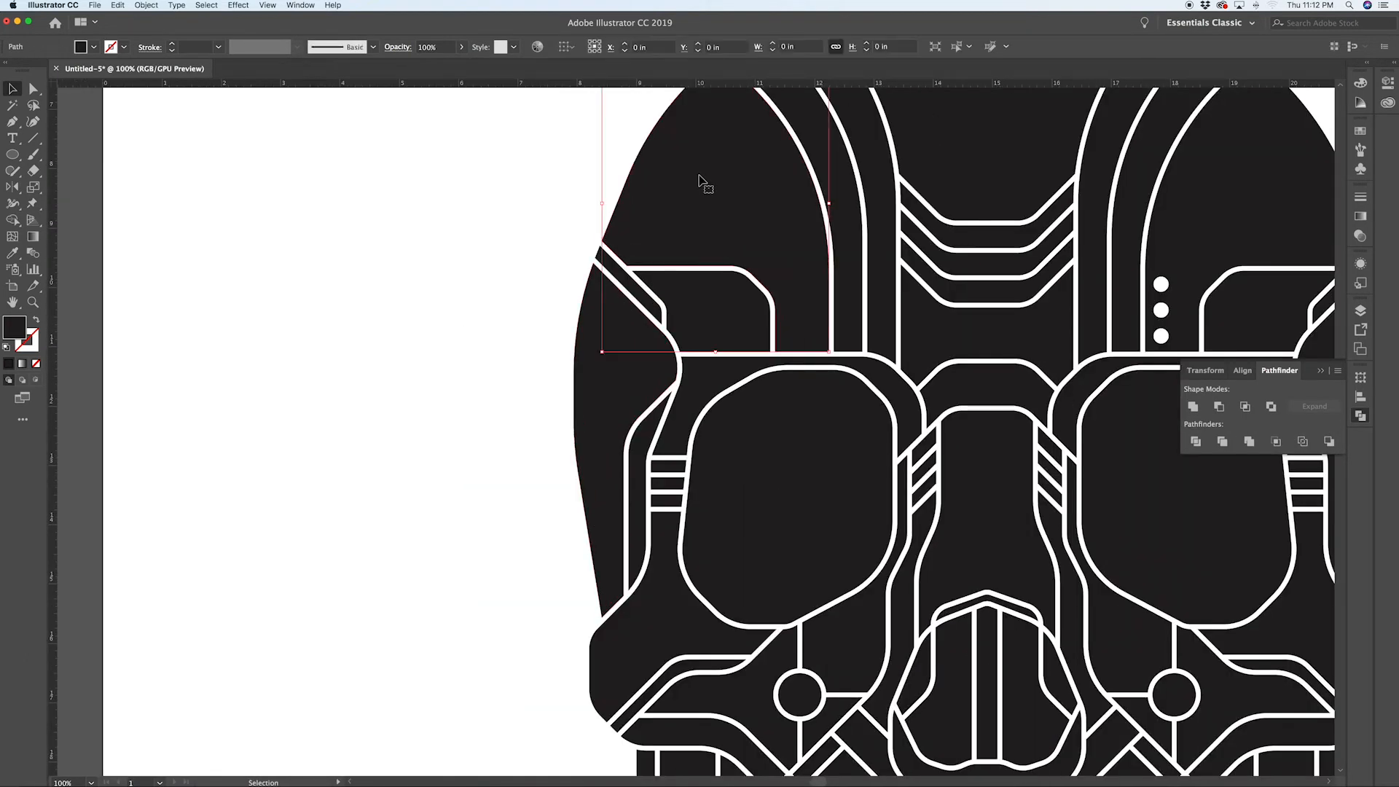
{"action": "key", "text": "ctrl+y"}
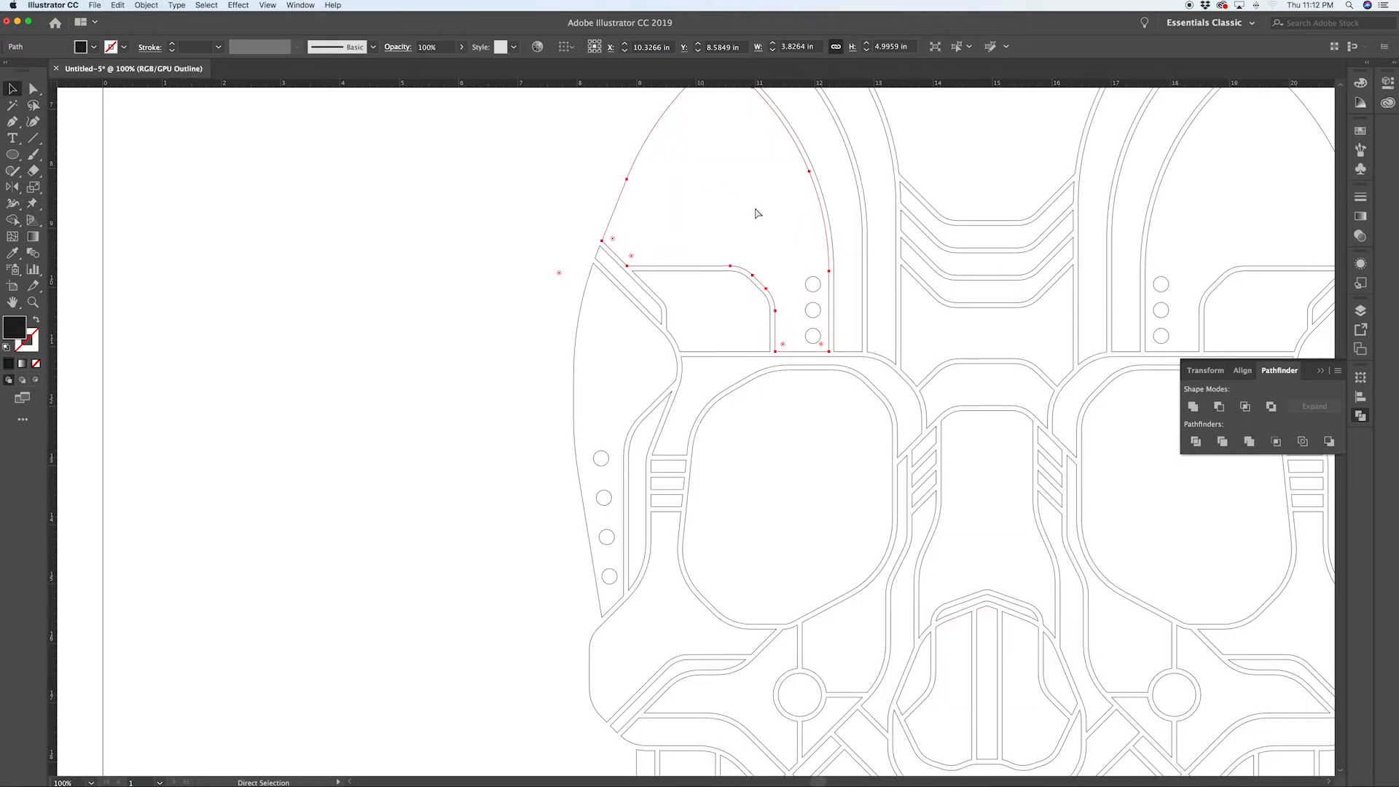
{"action": "left_click", "coordinate": [815, 289], "text": "shift"}
{"action": "left_click", "coordinate": [818, 334], "text": "shift"}
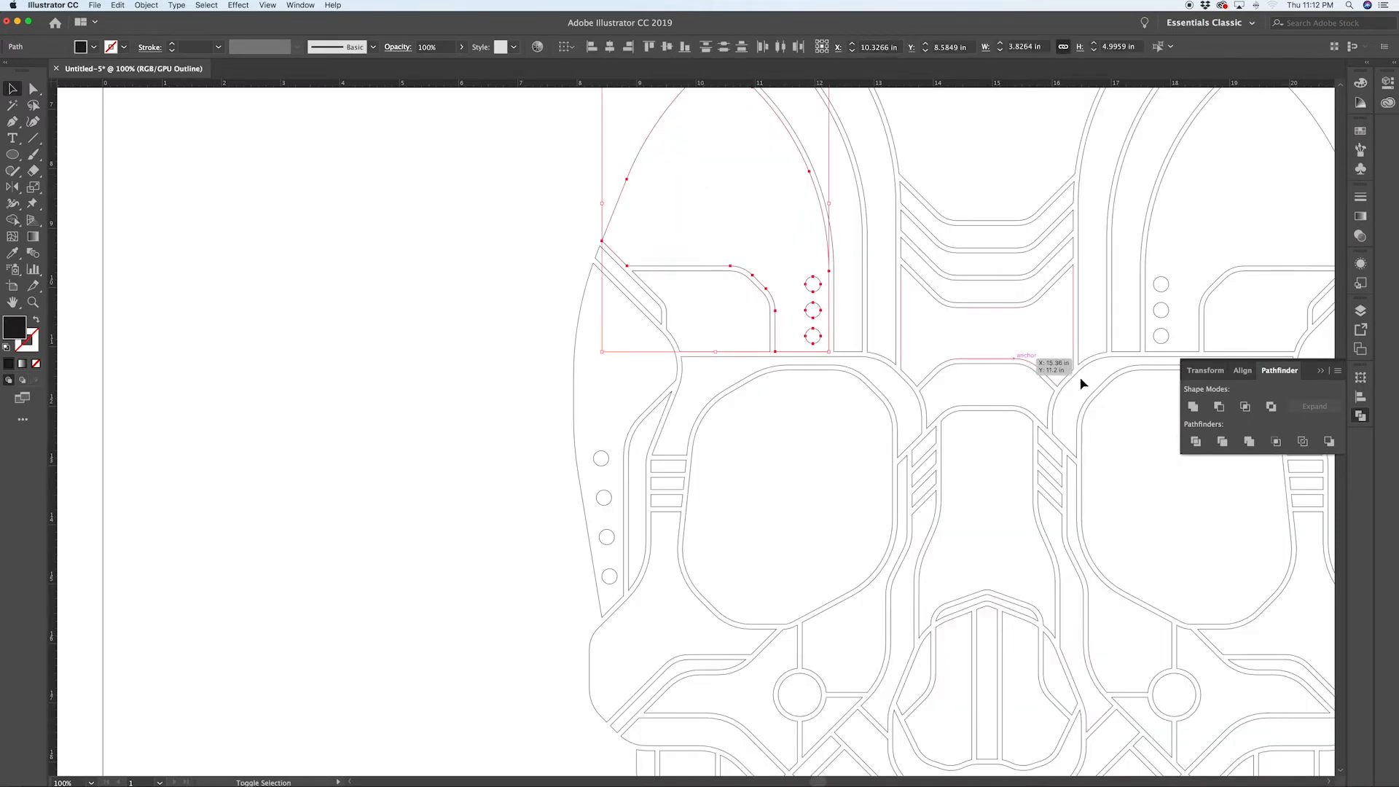
{"action": "left_click", "coordinate": [1220, 407]}
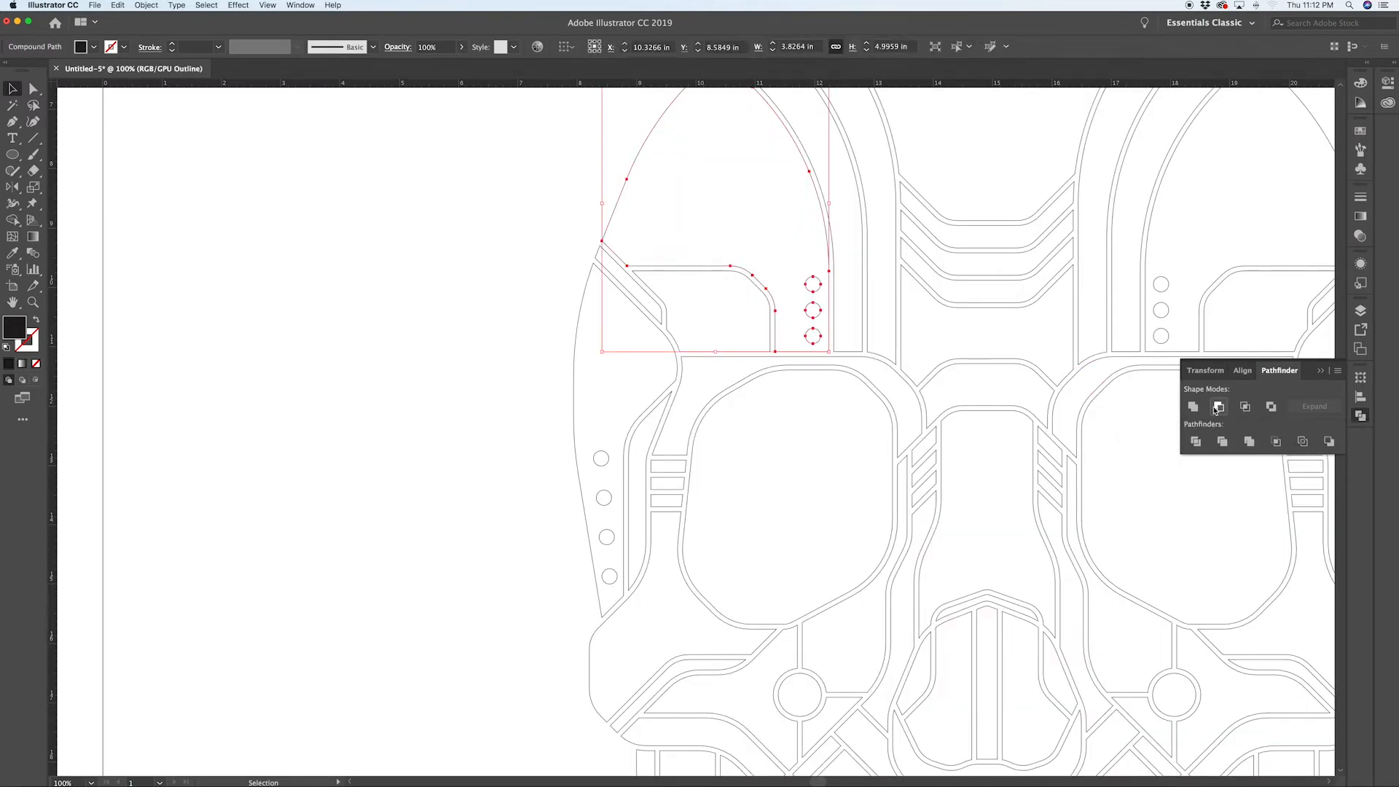
Step: Subtract the four left temple dots from the left temple shape with Minus Front
{"action": "left_click", "coordinate": [554, 448]}
{"action": "left_click", "coordinate": [574, 456]}
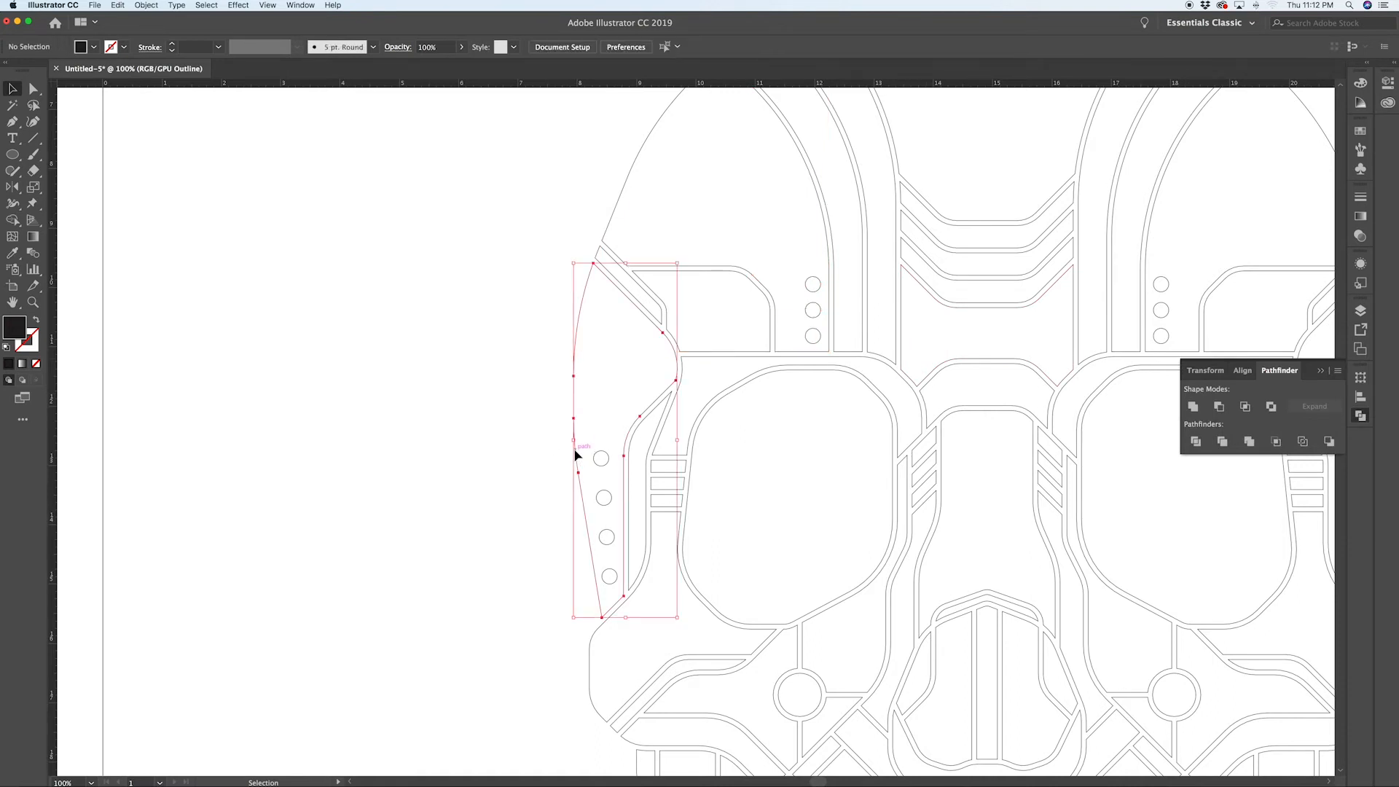
{"action": "left_click", "coordinate": [561, 449]}
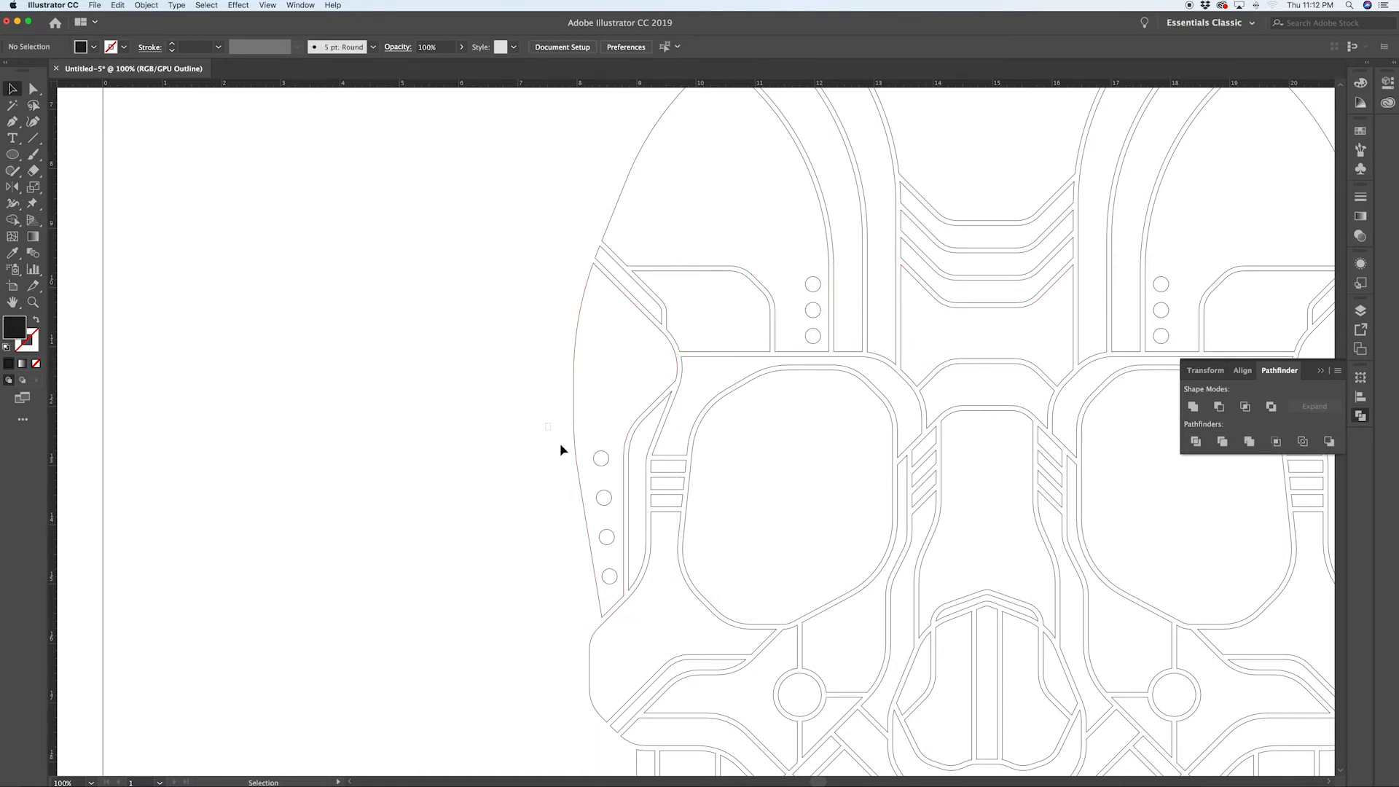
{"action": "left_click", "coordinate": [614, 585]}
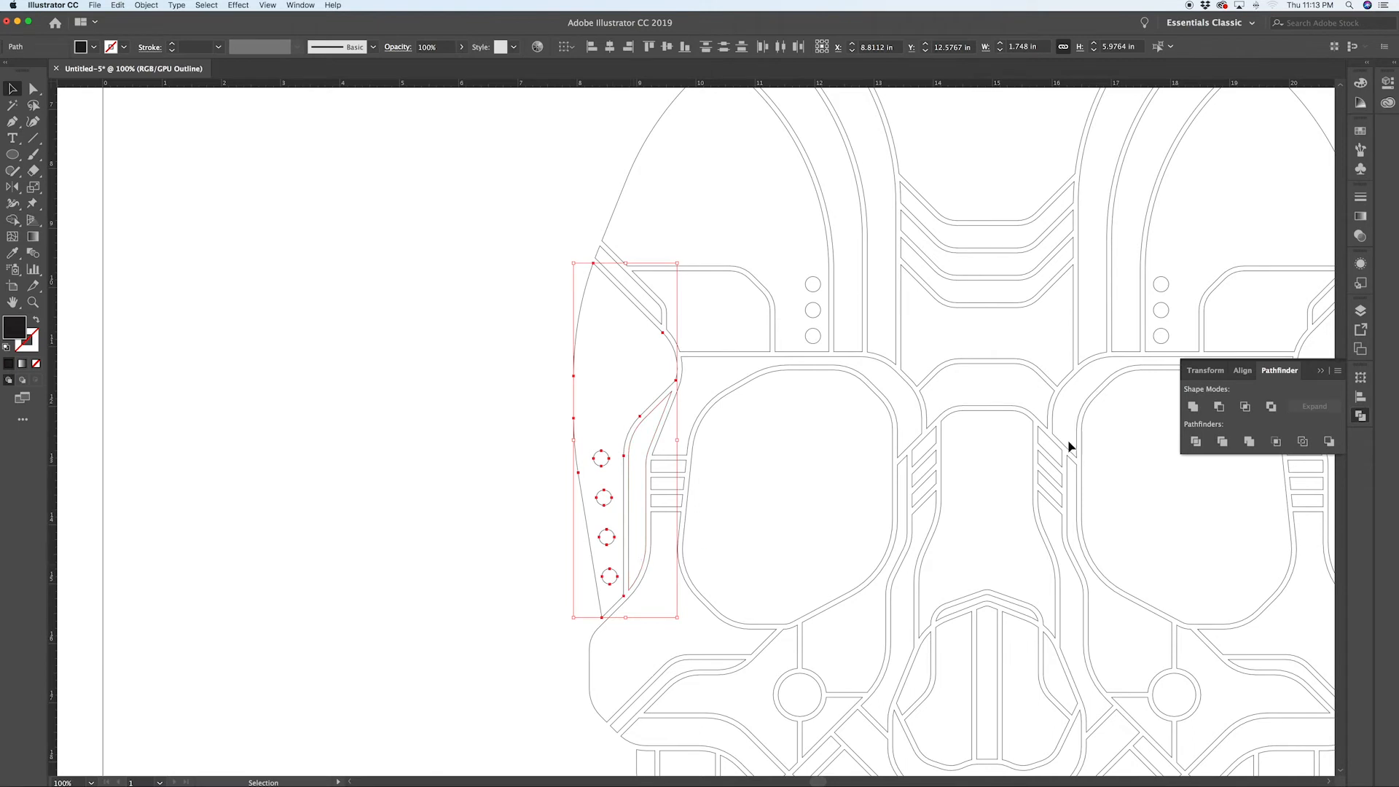
{"action": "left_click", "coordinate": [1220, 406]}
{"action": "left_click", "coordinate": [410, 557]}
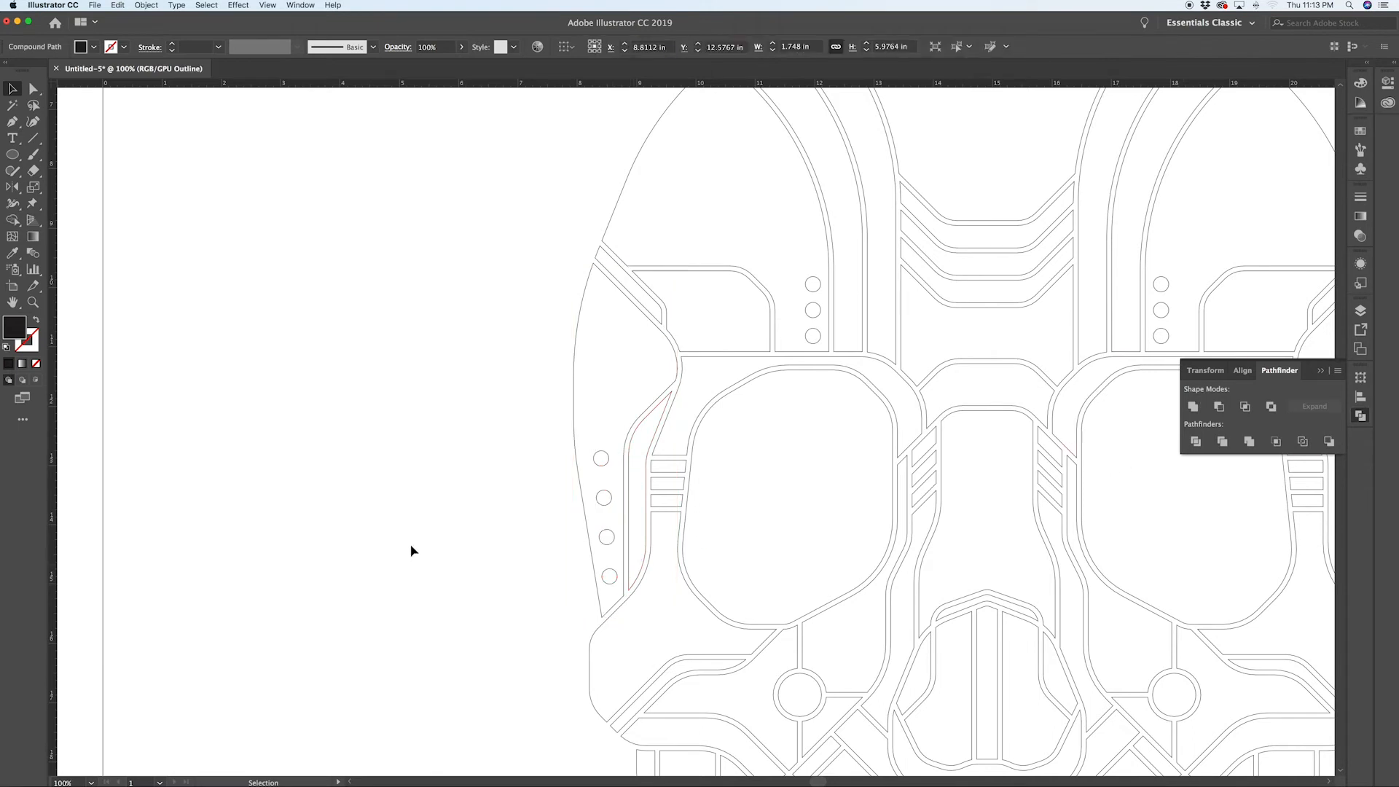
Step: Try subtracting the three right jaw dots from the right jaw panel with Minus Front, then undo it
{"action": "key", "text": "super+y"}
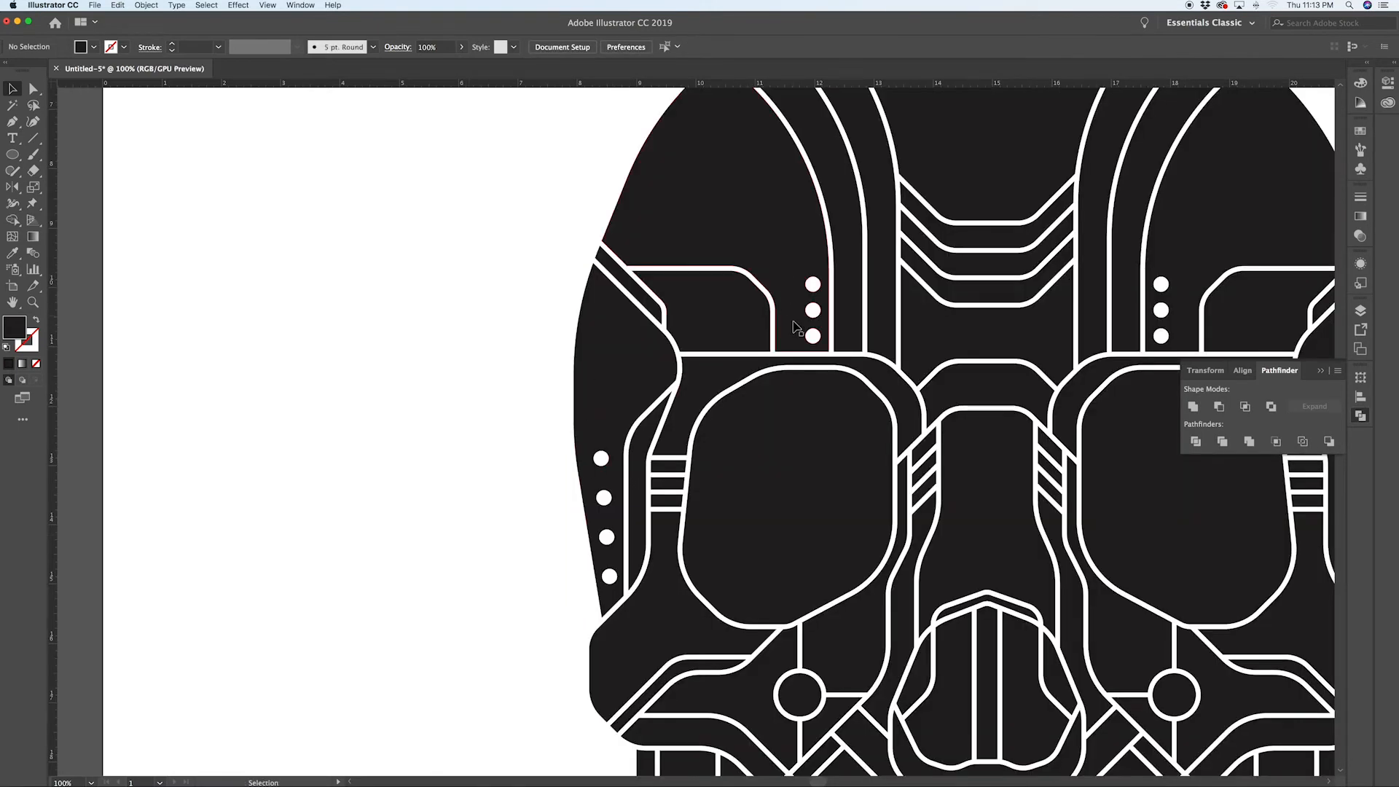
{"action": "key", "text": "super+minus"}
{"action": "scroll", "coordinate": [796, 328], "scroll_direction": "down", "scroll_amount": 5}
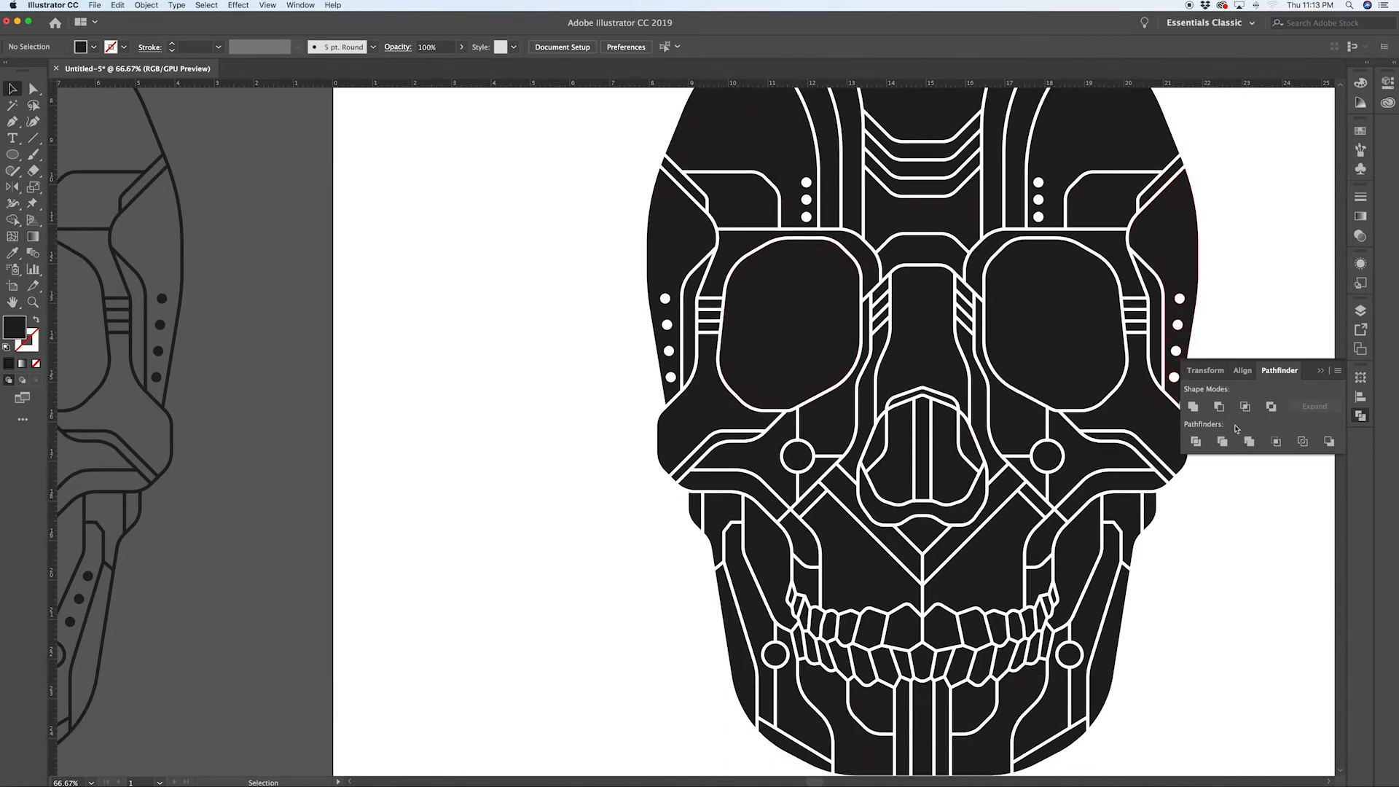
{"action": "key", "text": "super+y"}
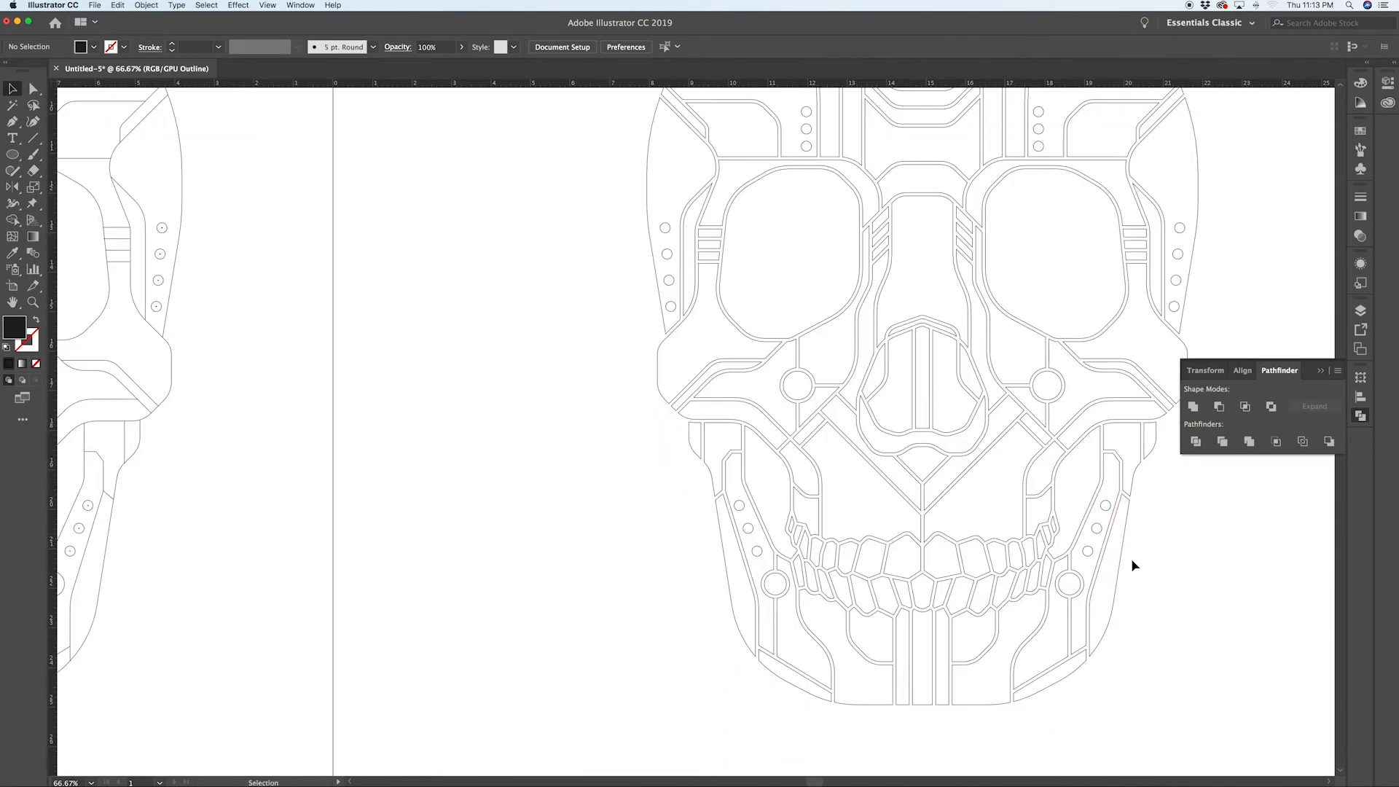
{"action": "scroll", "coordinate": [1109, 523], "scroll_direction": "up", "scroll_amount": 1}
{"action": "left_click", "coordinate": [1092, 531]}
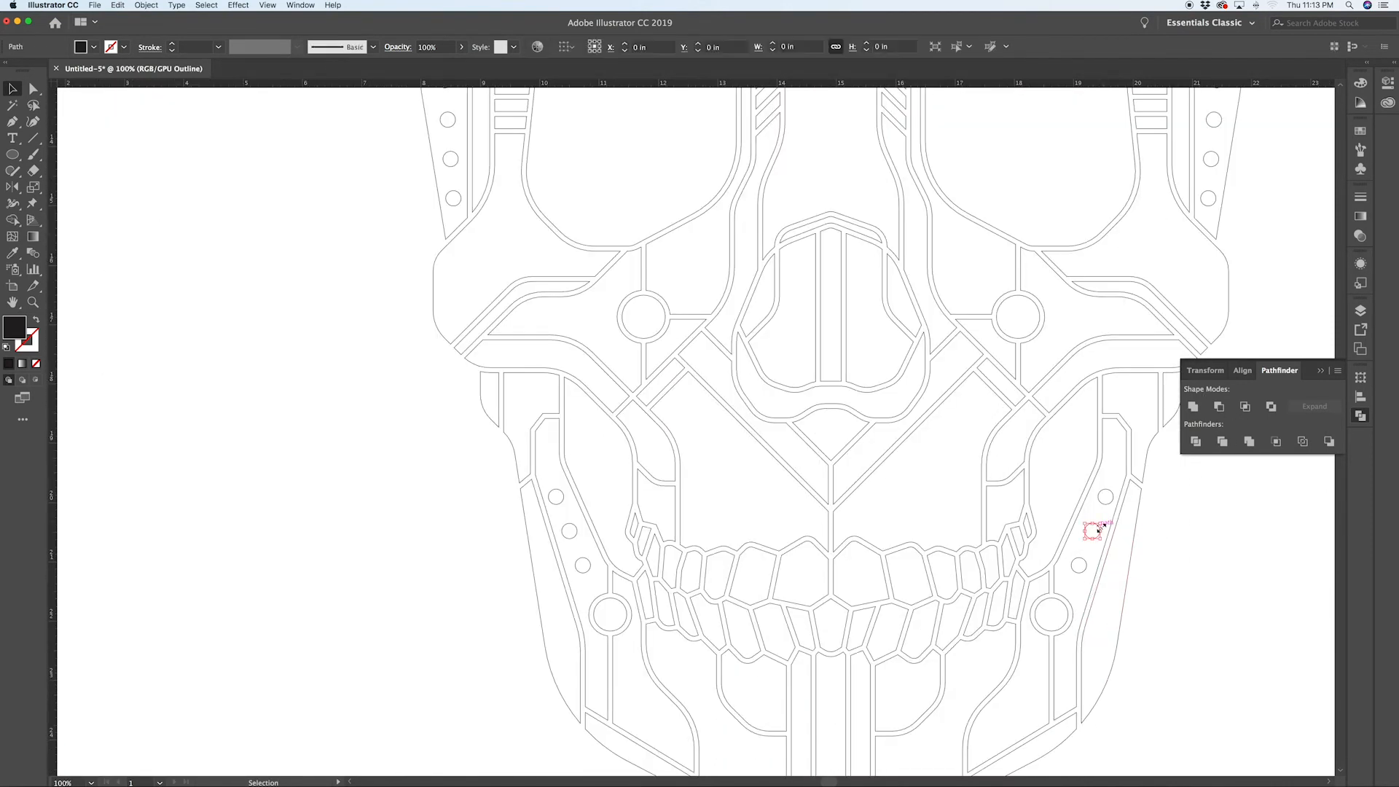
{"action": "left_click", "coordinate": [1081, 565], "text": "shift"}
{"action": "left_click", "coordinate": [1112, 495], "text": "shift"}
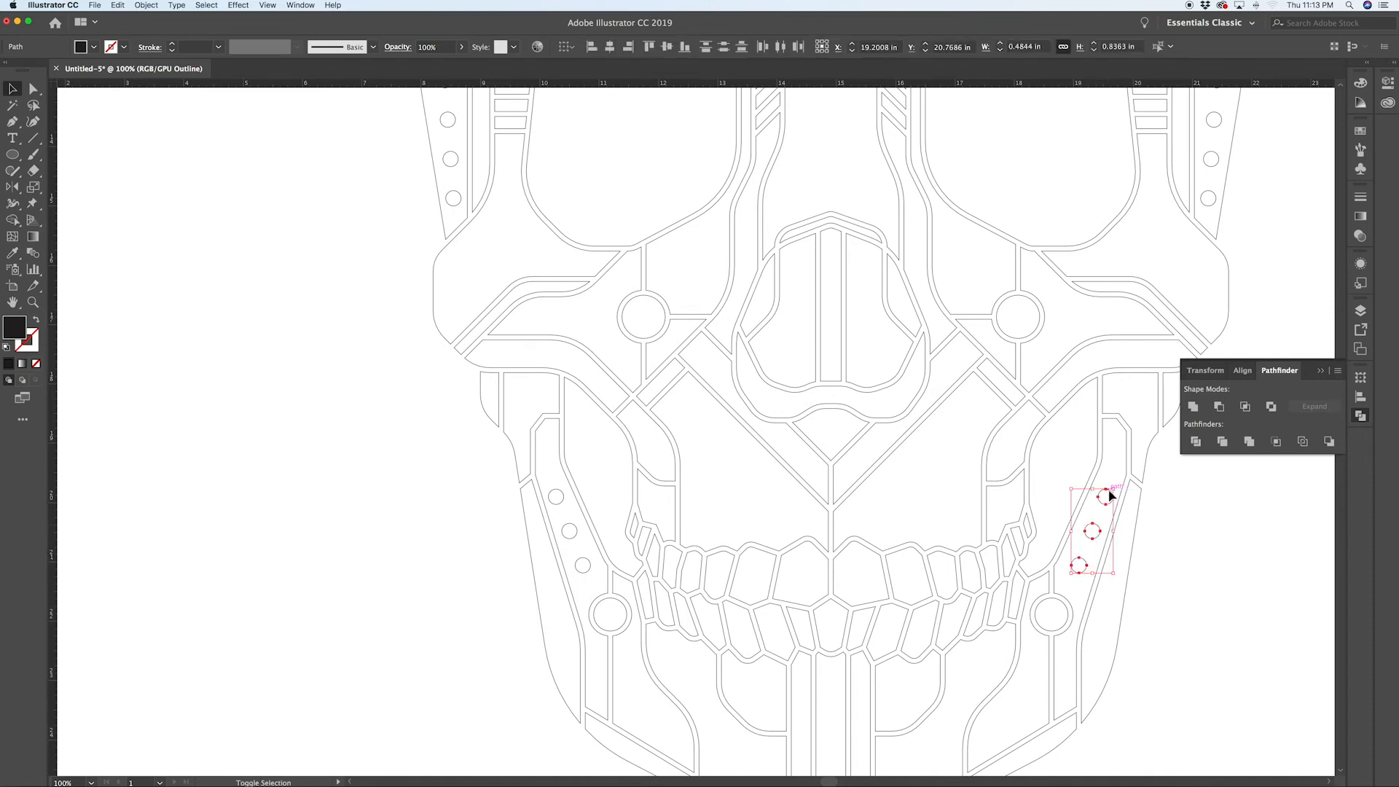
{"action": "key", "text": "super+y"}
{"action": "left_click", "coordinate": [1113, 446], "text": "shift"}
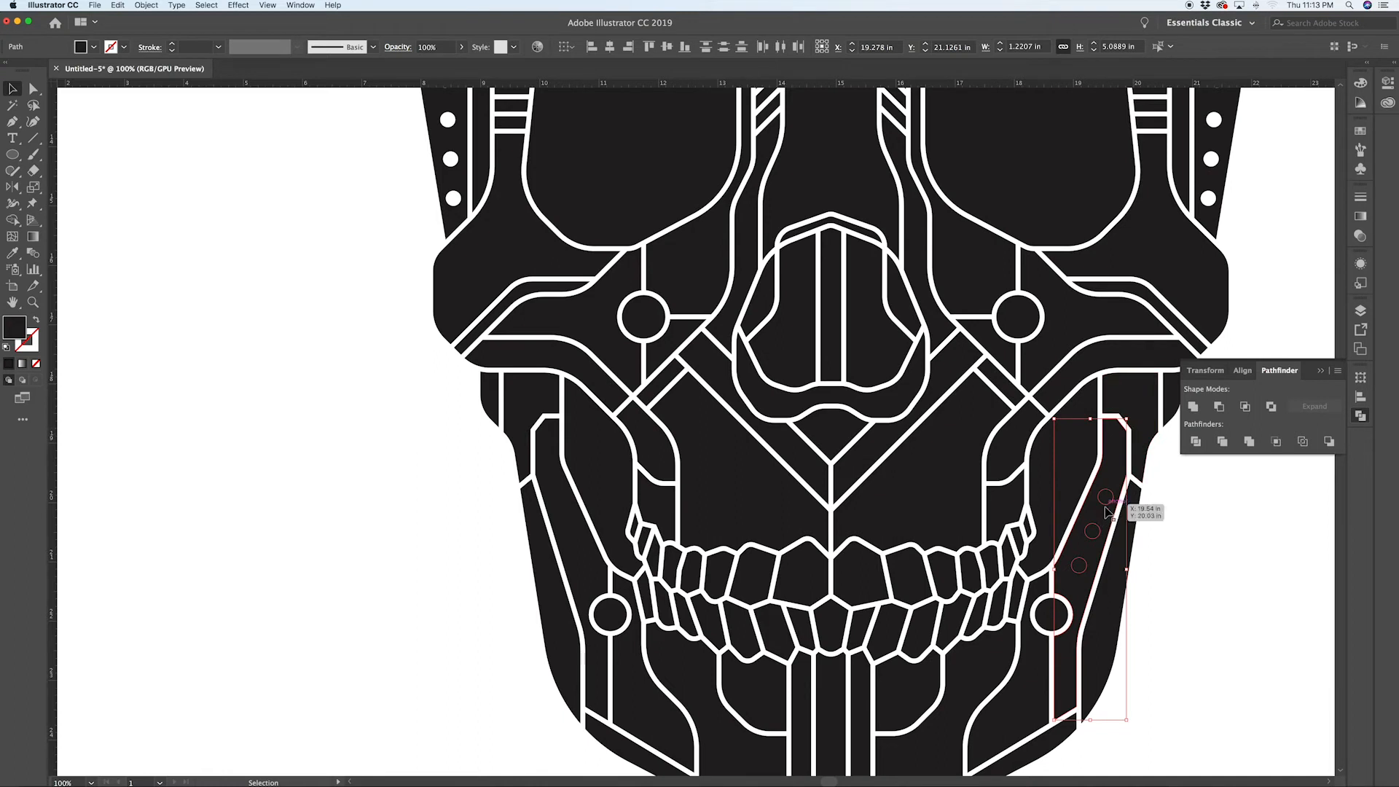
{"action": "left_click", "coordinate": [1219, 406]}
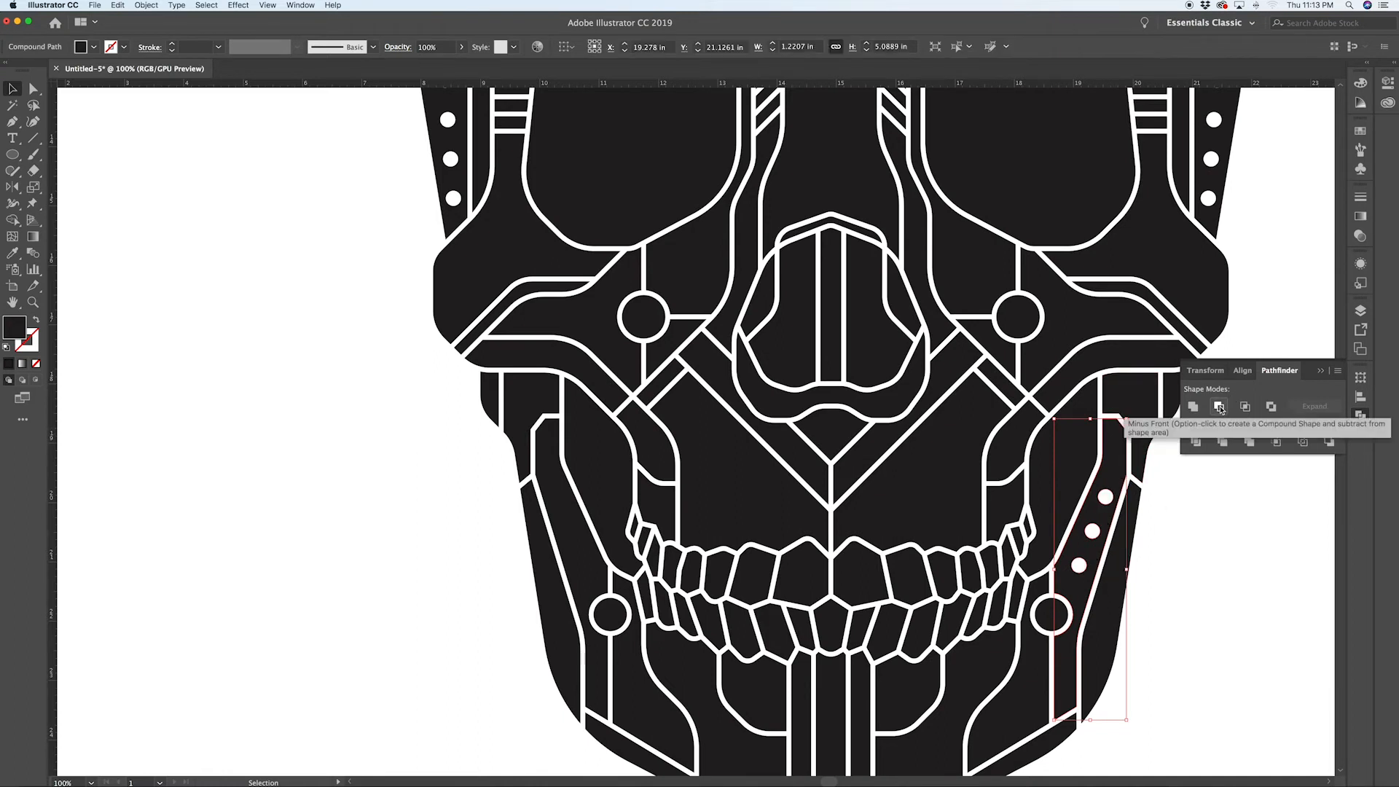
{"action": "key", "text": "super+z"}
Step: Copy the right jaw panel and paste the copy in front
{"action": "left_click", "coordinate": [1119, 467]}
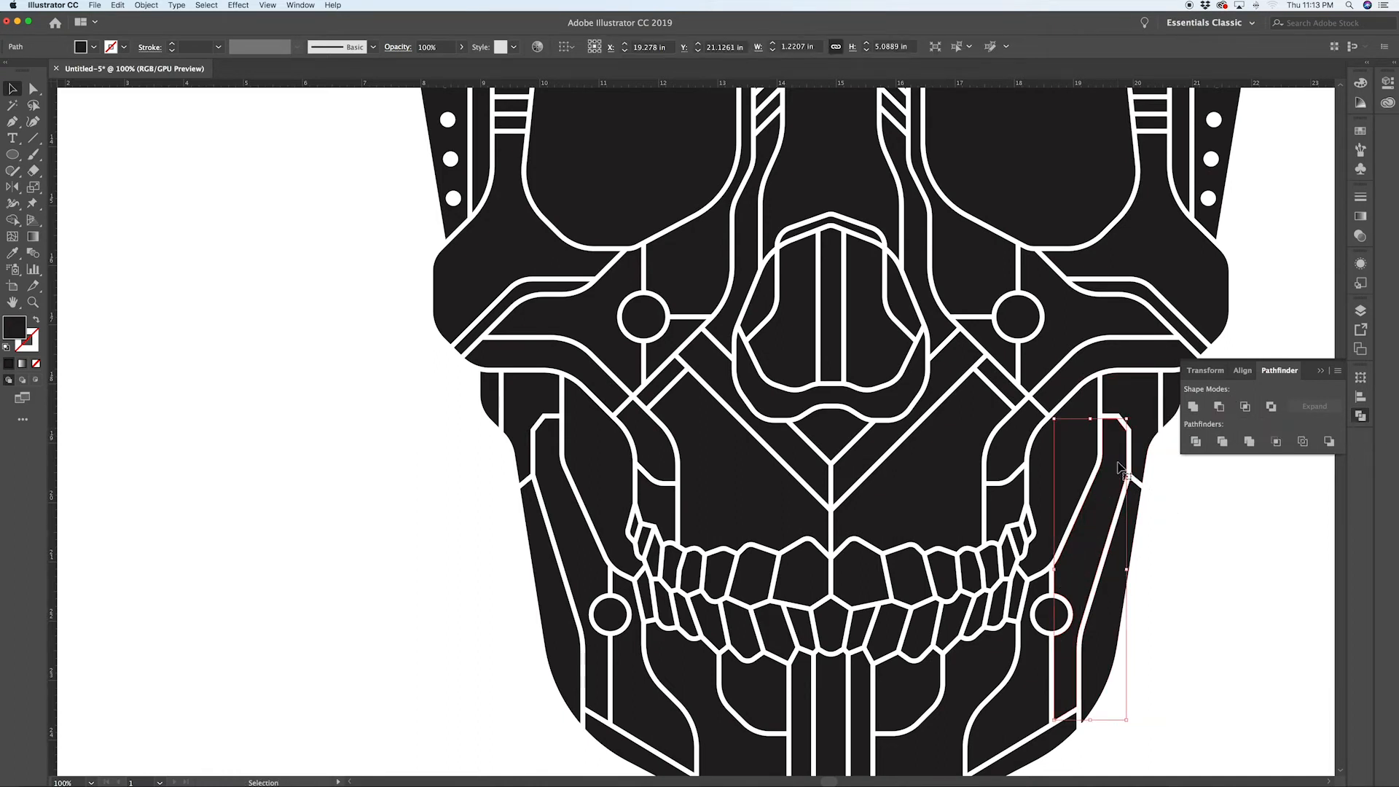
{"action": "key", "text": "super+c"}
{"action": "key", "text": "super+f"}
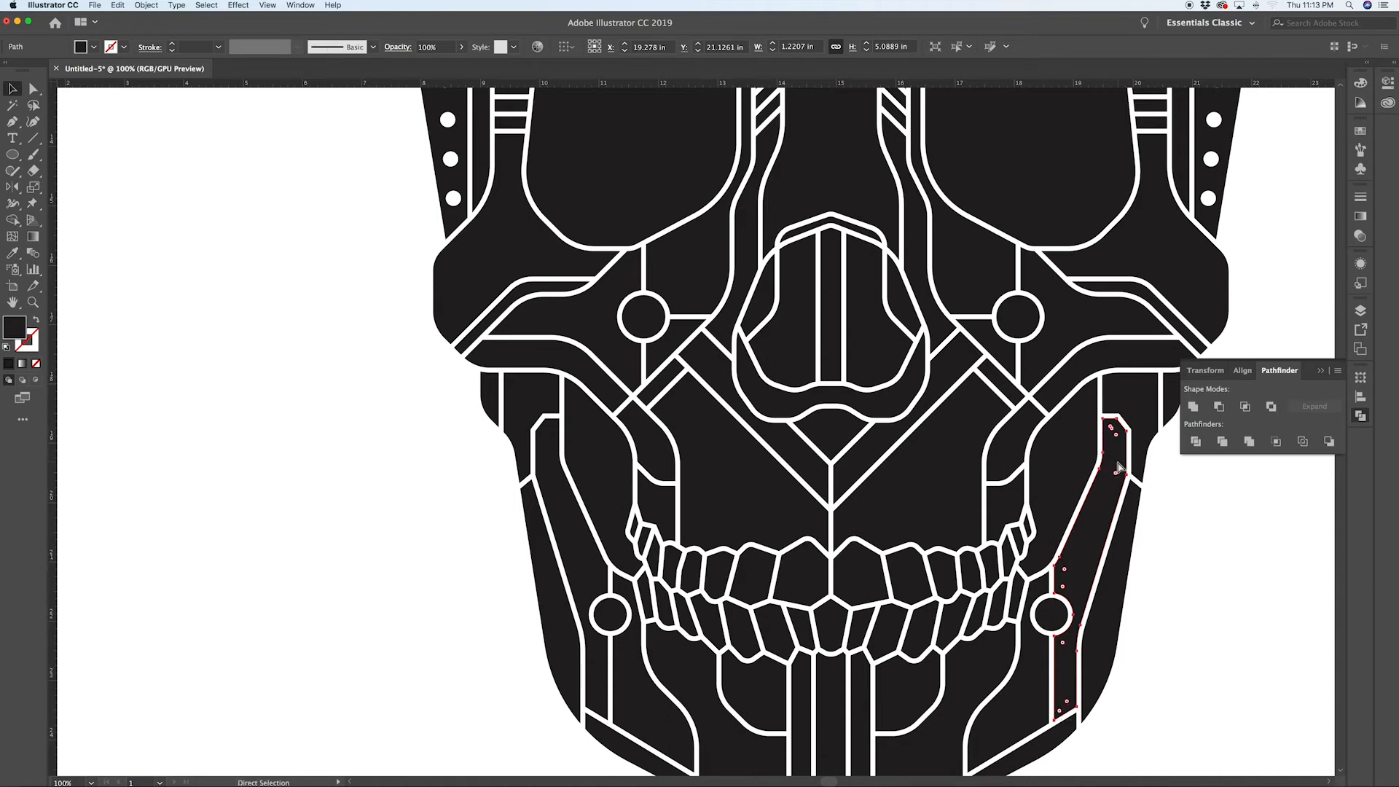
Step: Try to subtract the three right jaw dots from the pasted jaw panel with Minus Front
{"action": "key", "text": "super+y"}
{"action": "left_click", "coordinate": [1105, 505], "text": "shift"}
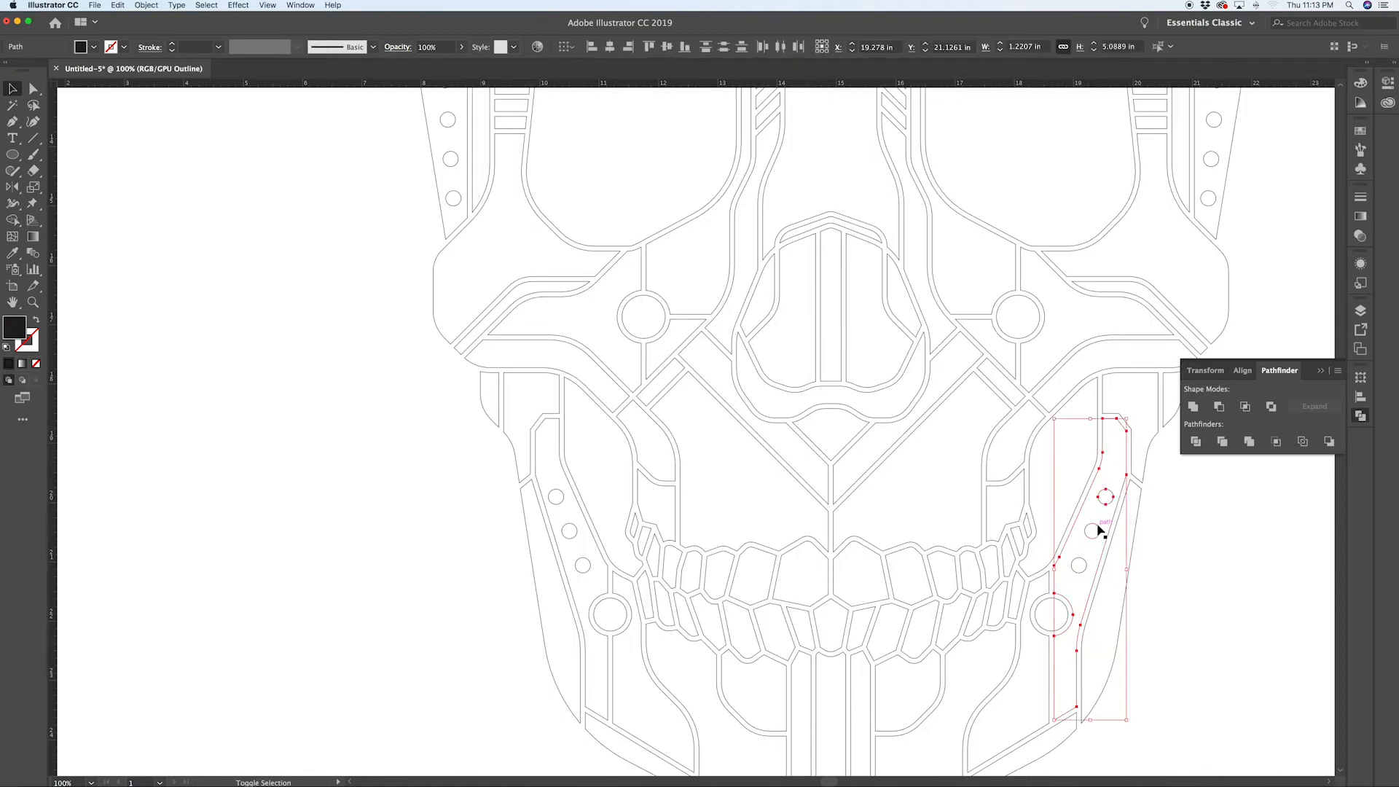
{"action": "left_click", "coordinate": [1098, 528], "text": "shift"}
{"action": "left_click", "coordinate": [1084, 563], "text": "shift"}
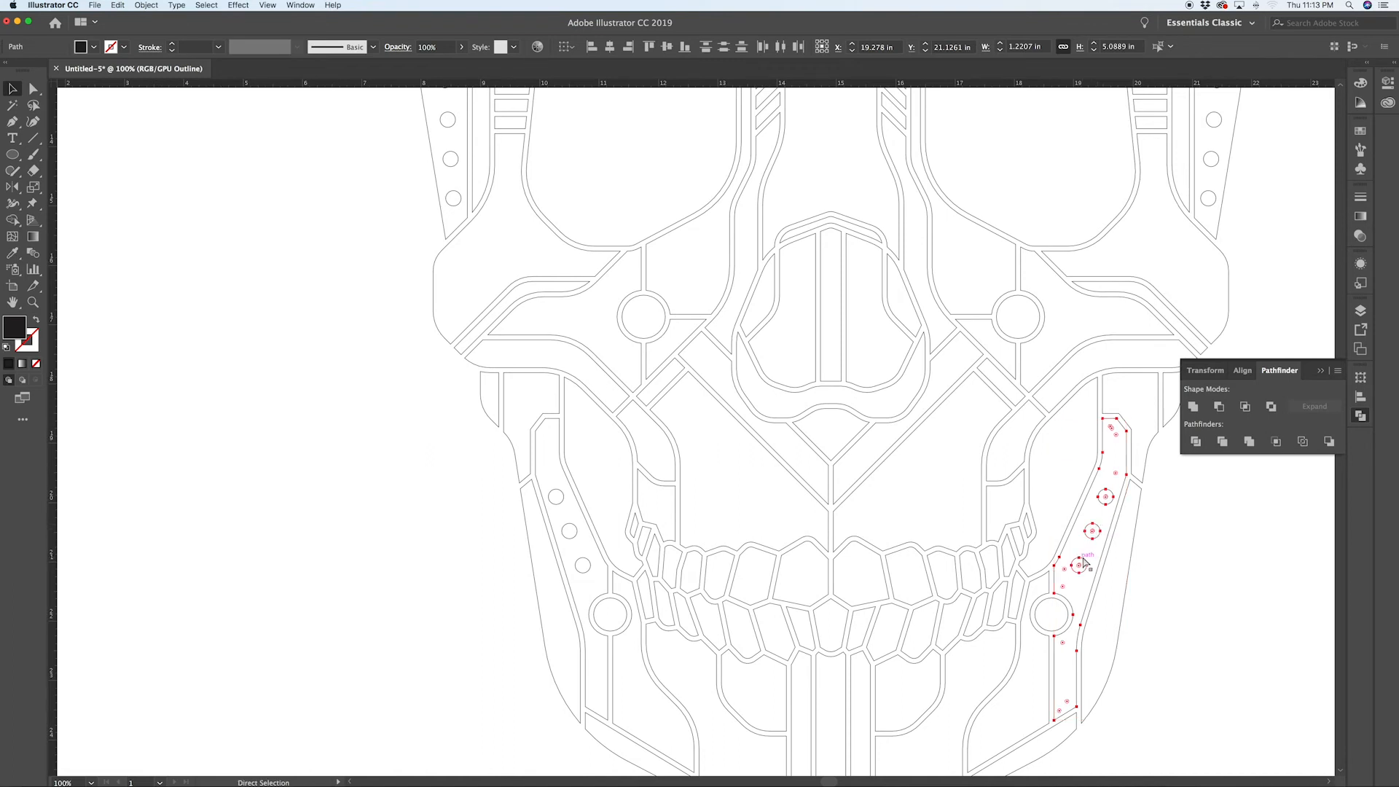
{"action": "key", "text": "super+y"}
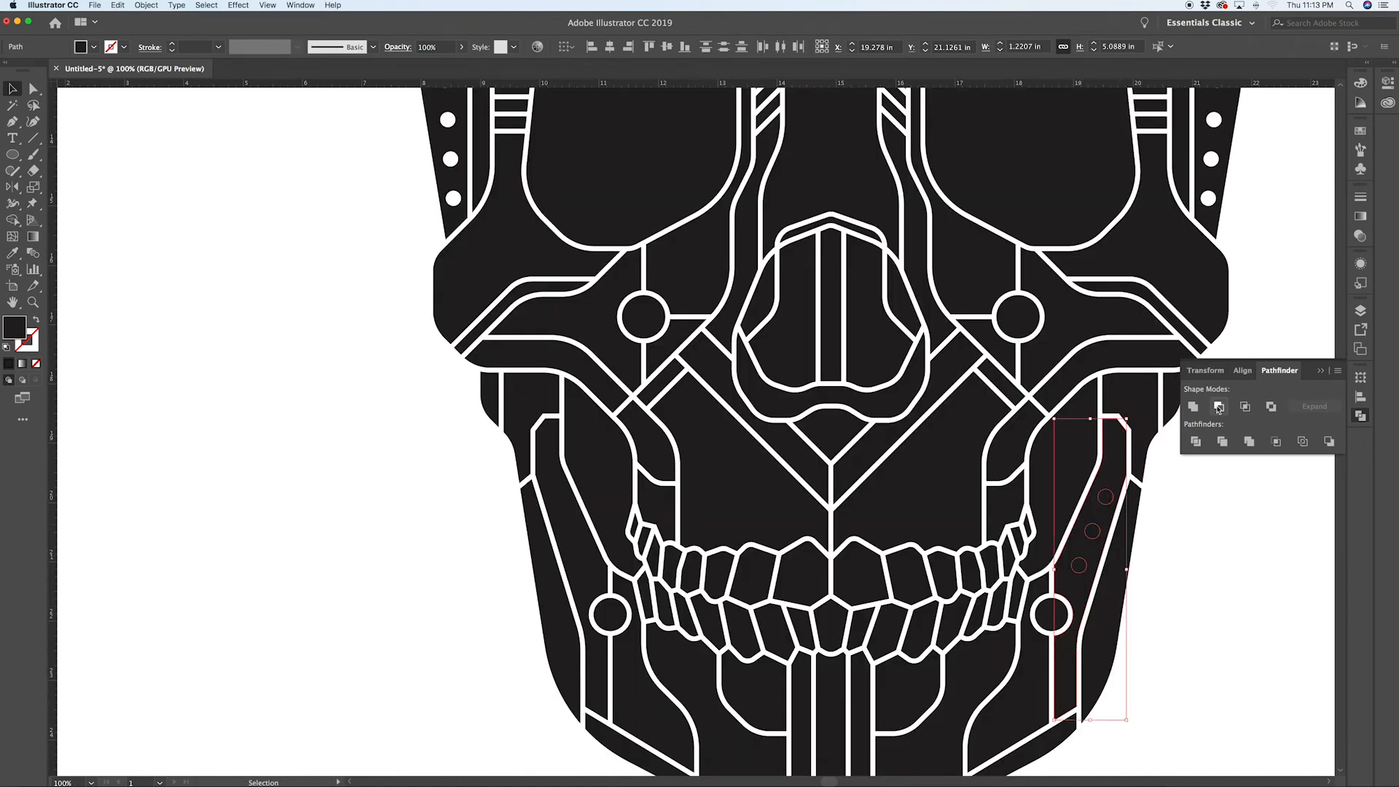
{"action": "left_click", "coordinate": [1219, 407]}
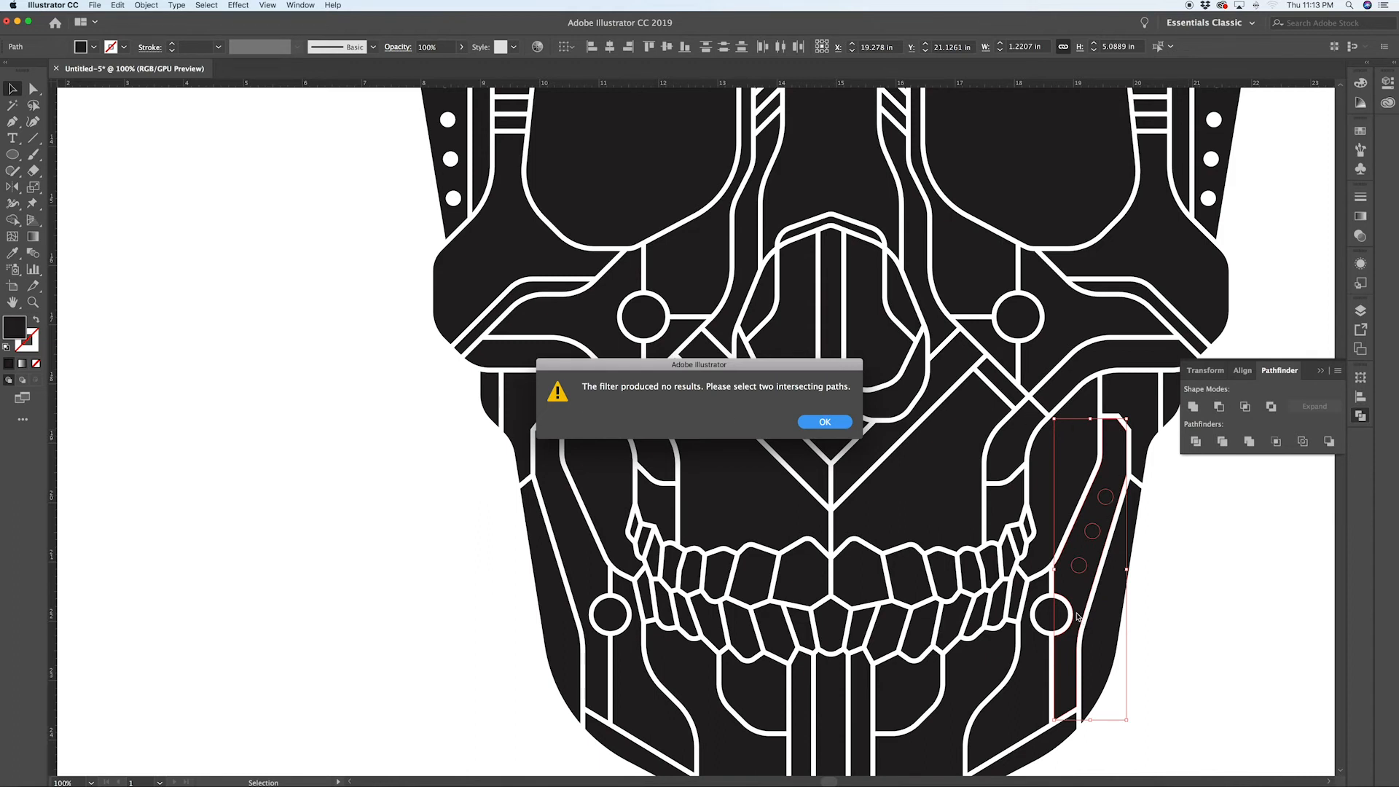
{"action": "left_click", "coordinate": [824, 423]}
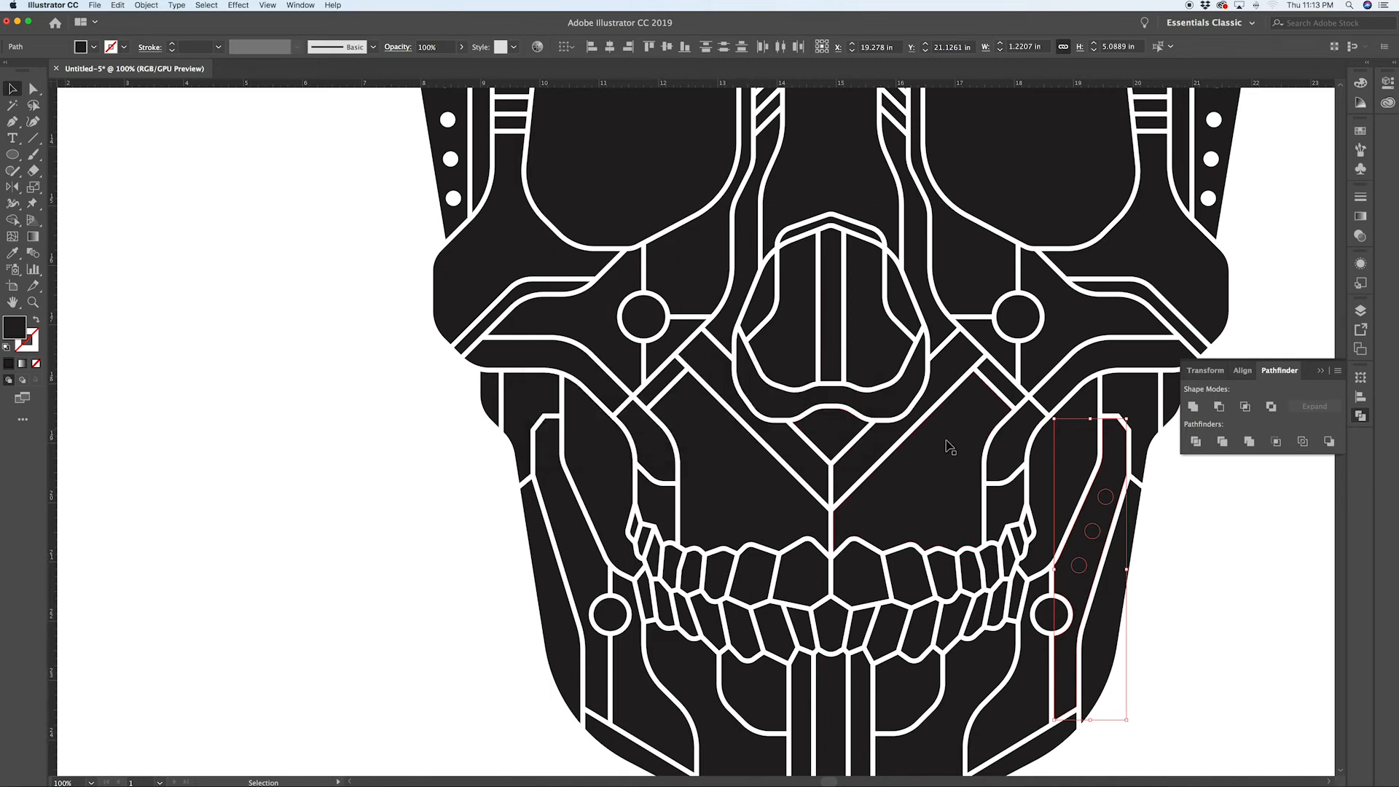
Step: Reselect the three right jaw dots with the jaw panel and subtract them with Minus Front
{"action": "left_click", "coordinate": [1196, 510]}
{"action": "left_click", "coordinate": [1119, 473]}
{"action": "key", "text": "super"}
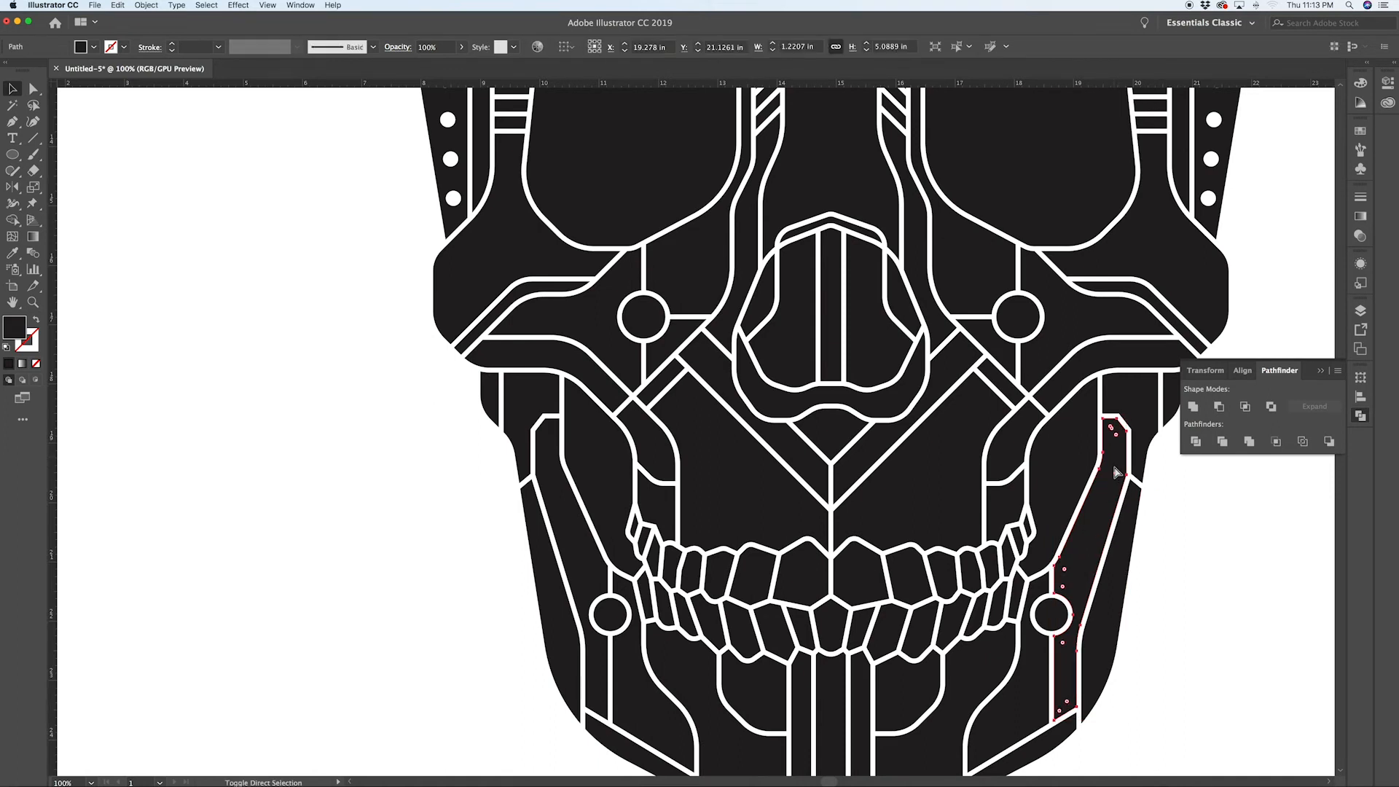
{"action": "left_click", "coordinate": [1108, 498], "text": "shift"}
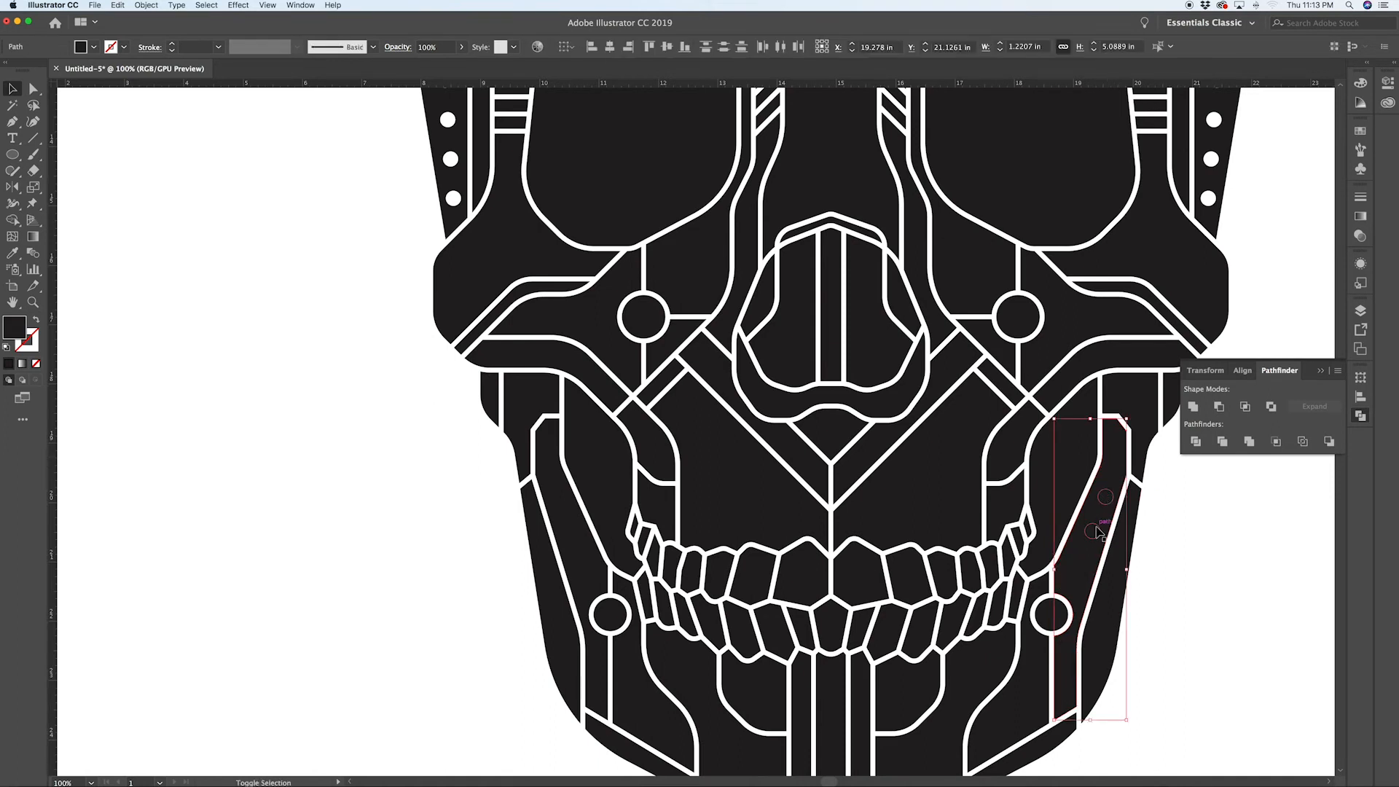
{"action": "left_click", "coordinate": [1080, 566], "text": "shift"}
{"action": "left_click", "coordinate": [1119, 466], "text": "shift"}
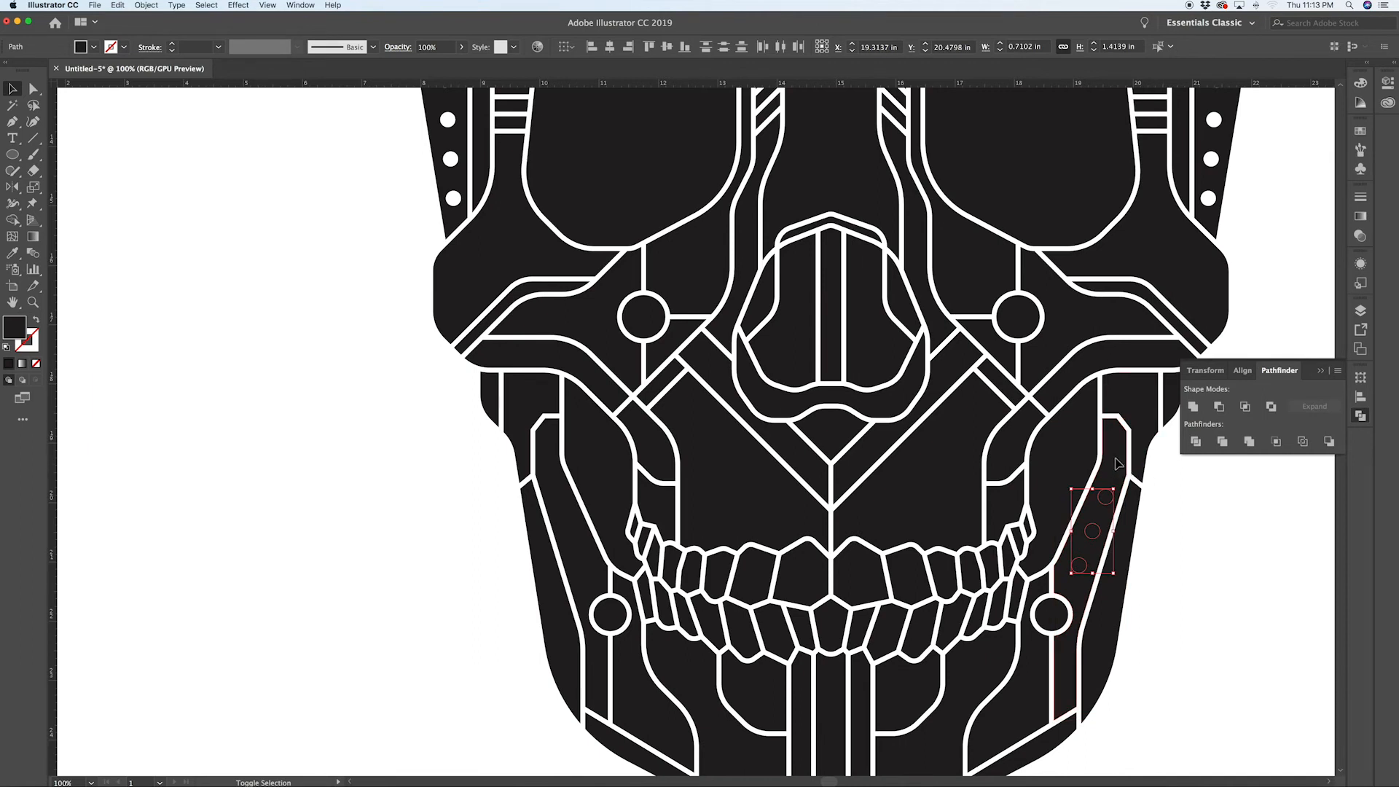
{"action": "left_click", "coordinate": [1219, 406]}
{"action": "left_click", "coordinate": [525, 658]}
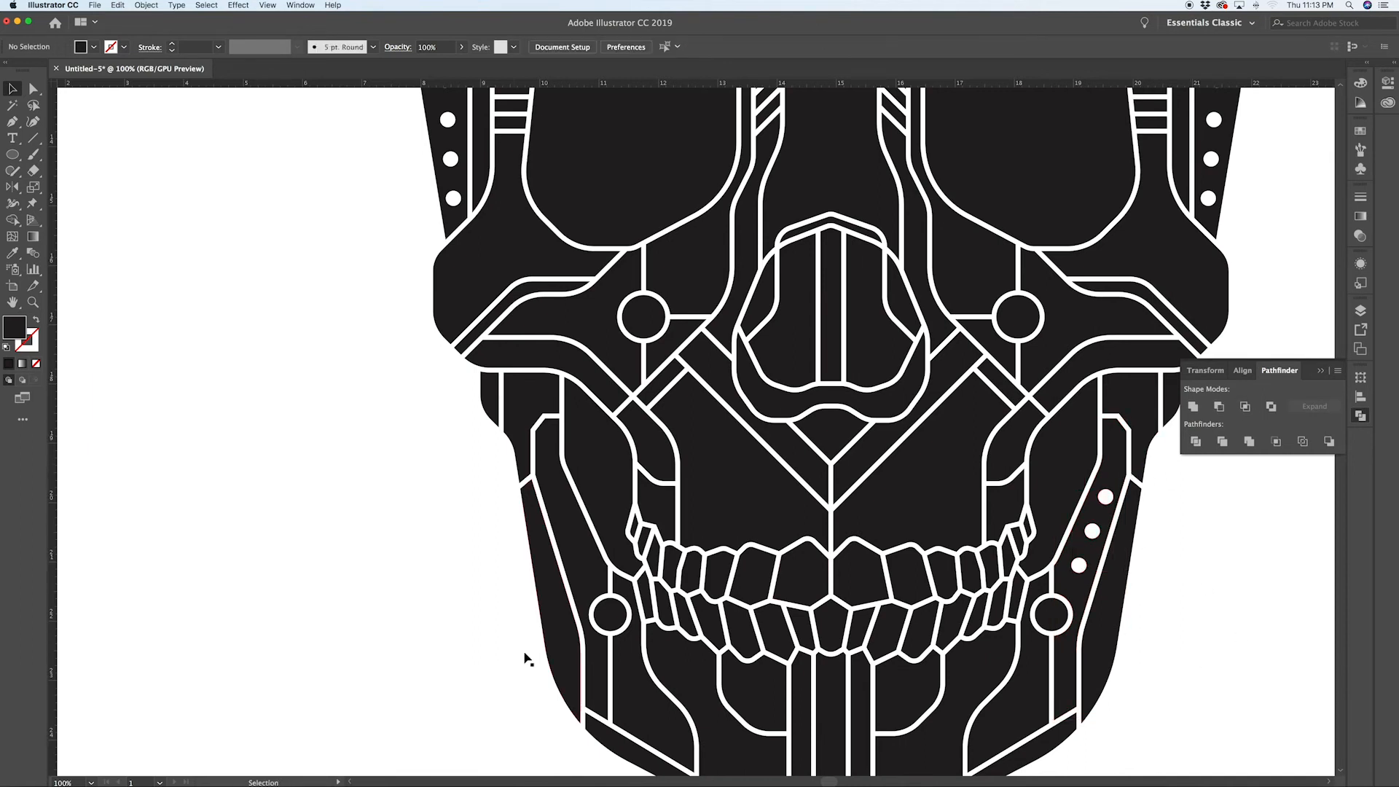
Step: Subtract the three left jaw dots from the left jaw panel with Minus Front
{"action": "key", "text": "ctrl+y"}
{"action": "left_click", "coordinate": [584, 565]}
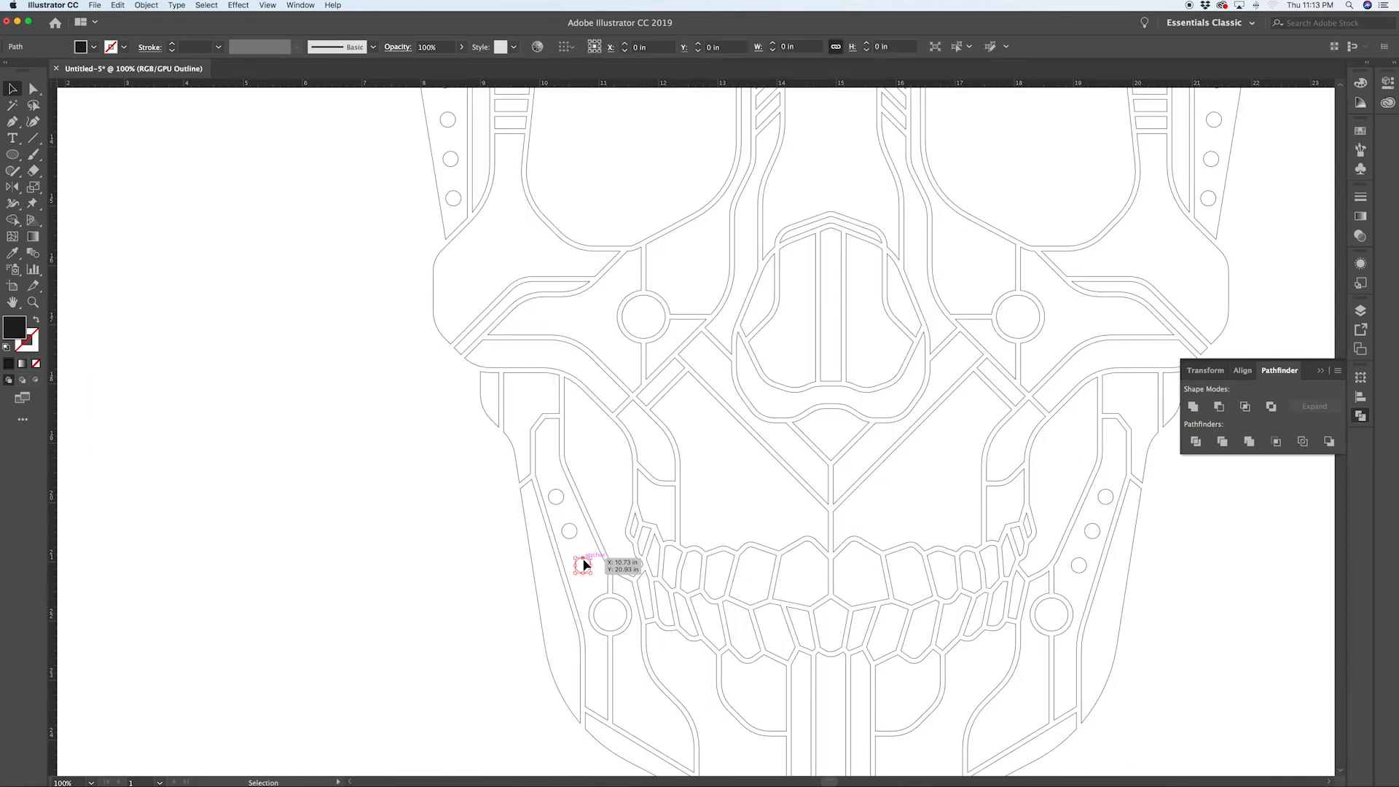
{"action": "left_click", "coordinate": [570, 530], "text": "shift"}
{"action": "left_click", "coordinate": [556, 497], "text": "shift"}
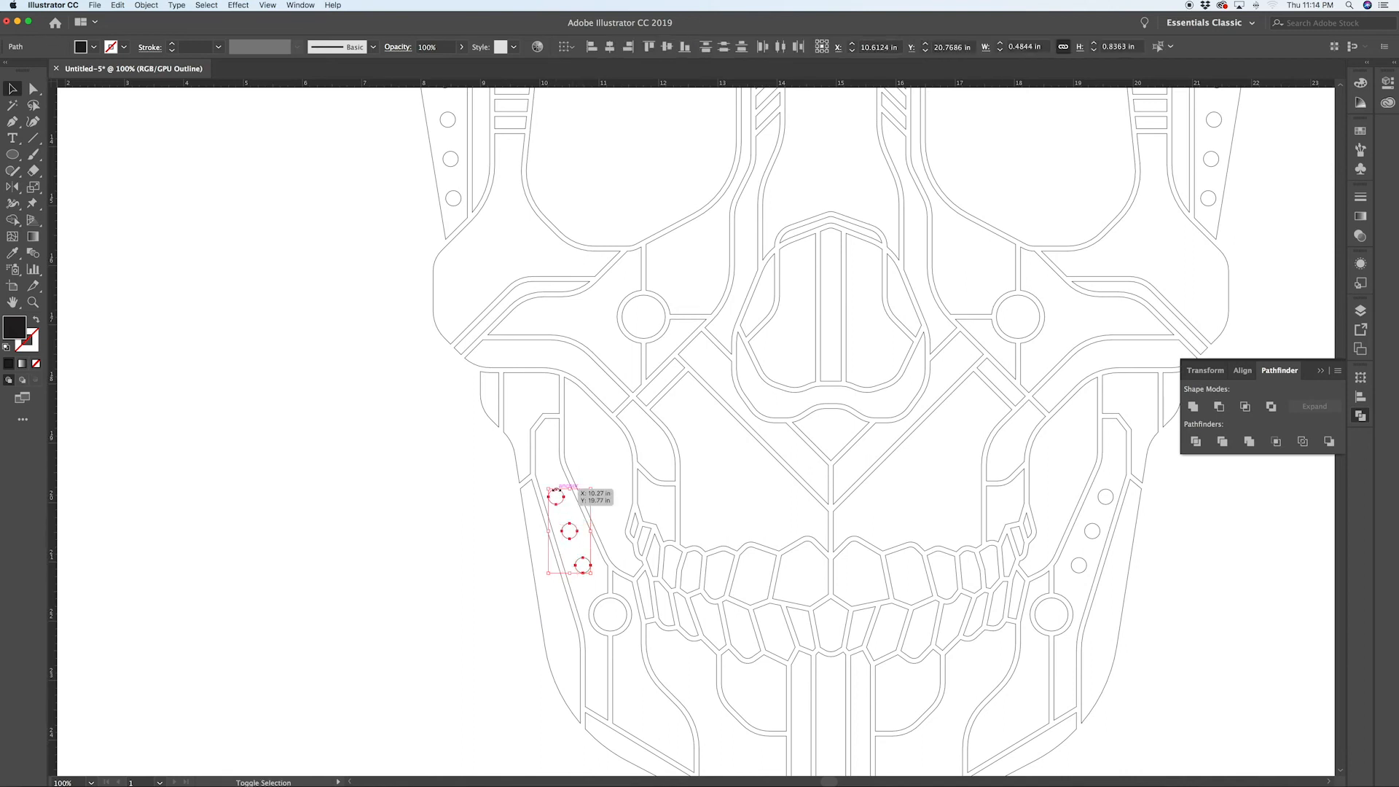
{"action": "key", "text": "ctrl+y"}
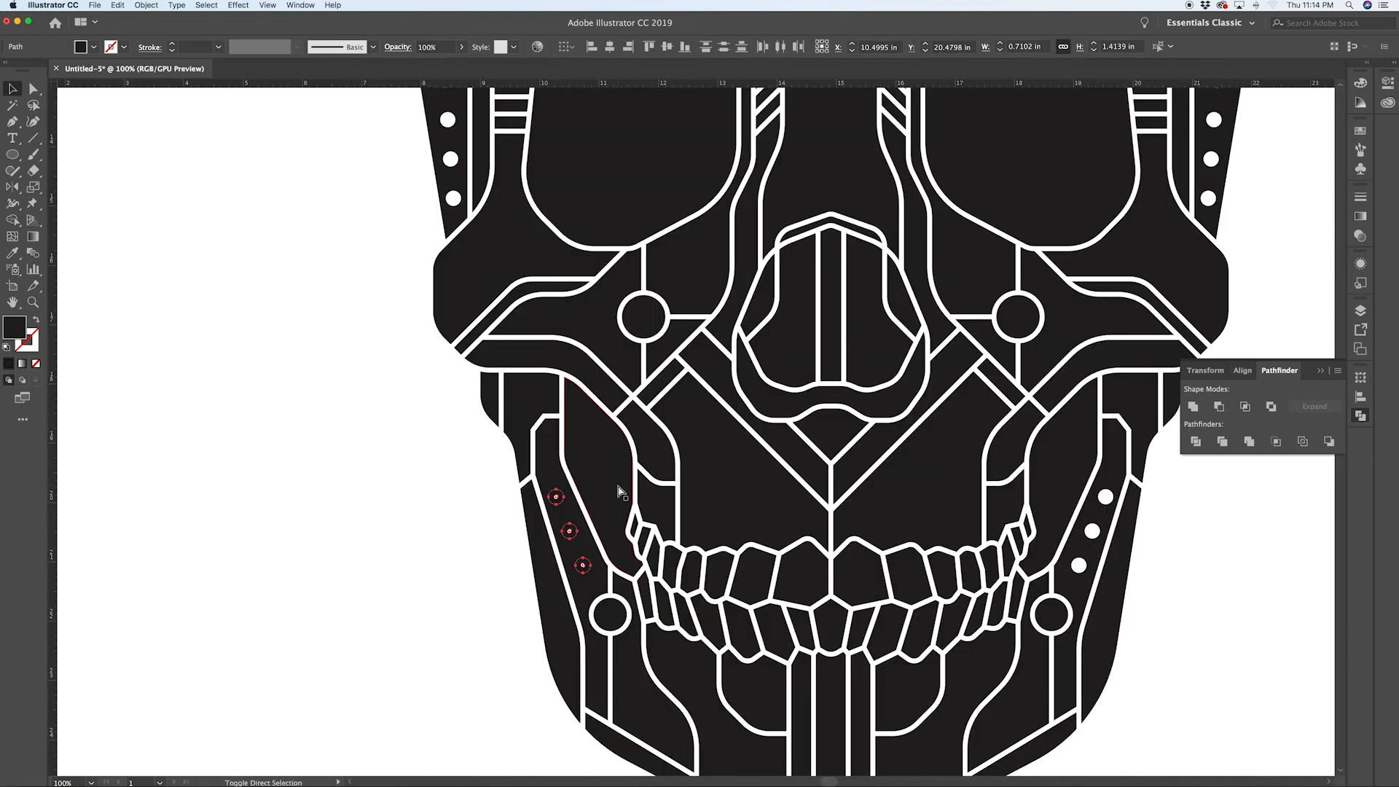
{"action": "left_click", "coordinate": [551, 456]}
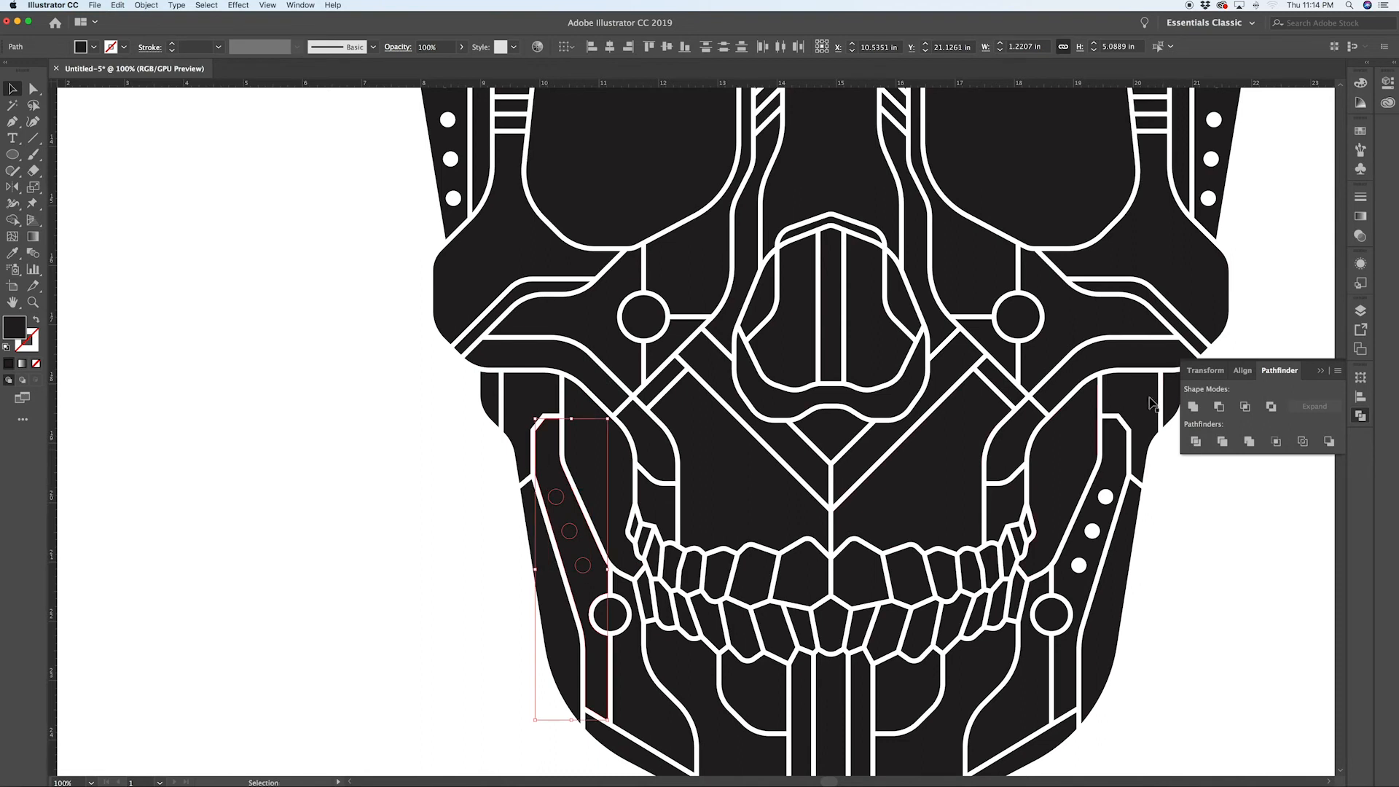
{"action": "left_click", "coordinate": [1220, 406]}
{"action": "left_click", "coordinate": [1237, 620]}
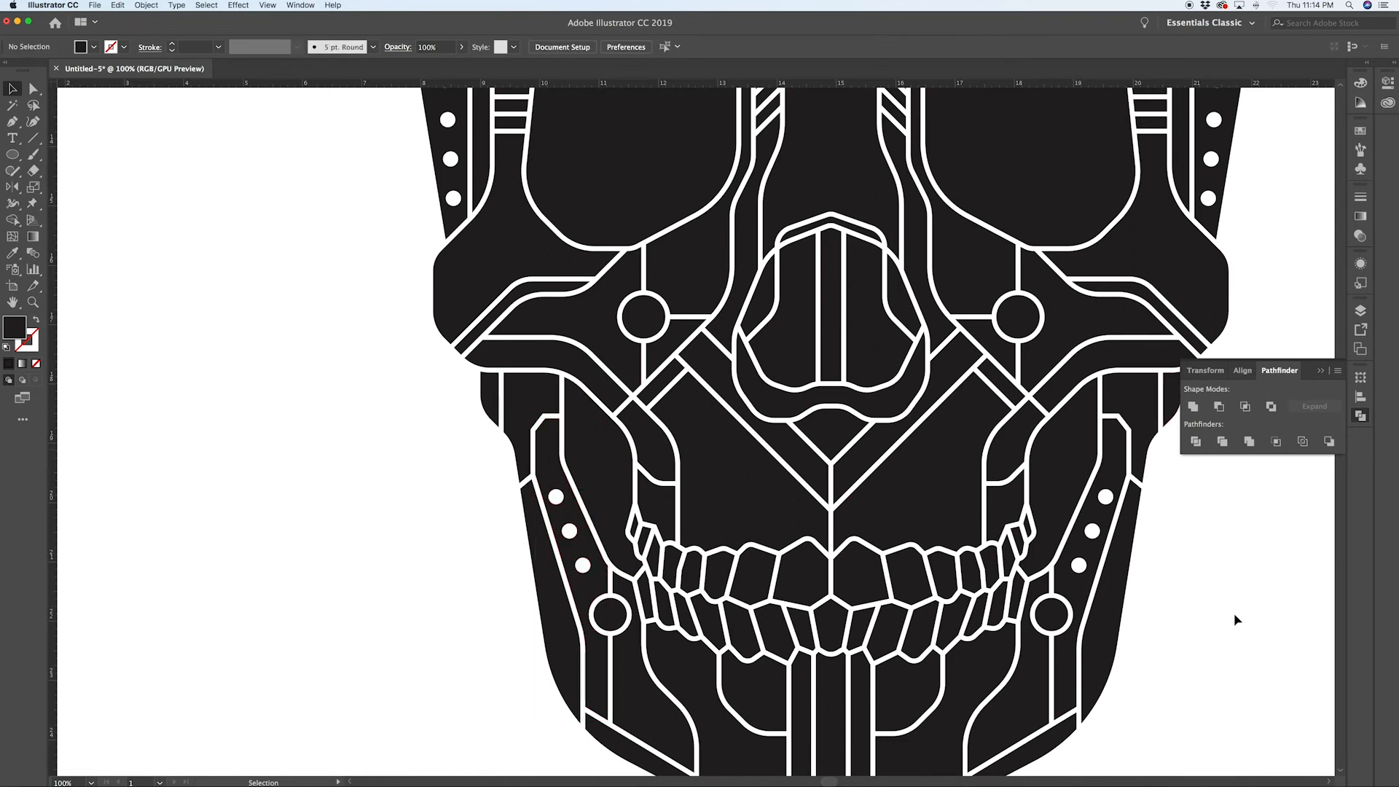
Step: Delete the two black cheek panels on either side of the teeth to open them as cut-outs
{"action": "scroll", "coordinate": [1237, 620], "scroll_direction": "down", "scroll_amount": 2}
{"action": "scroll", "coordinate": [1235, 616], "scroll_direction": "right", "scroll_amount": 3}
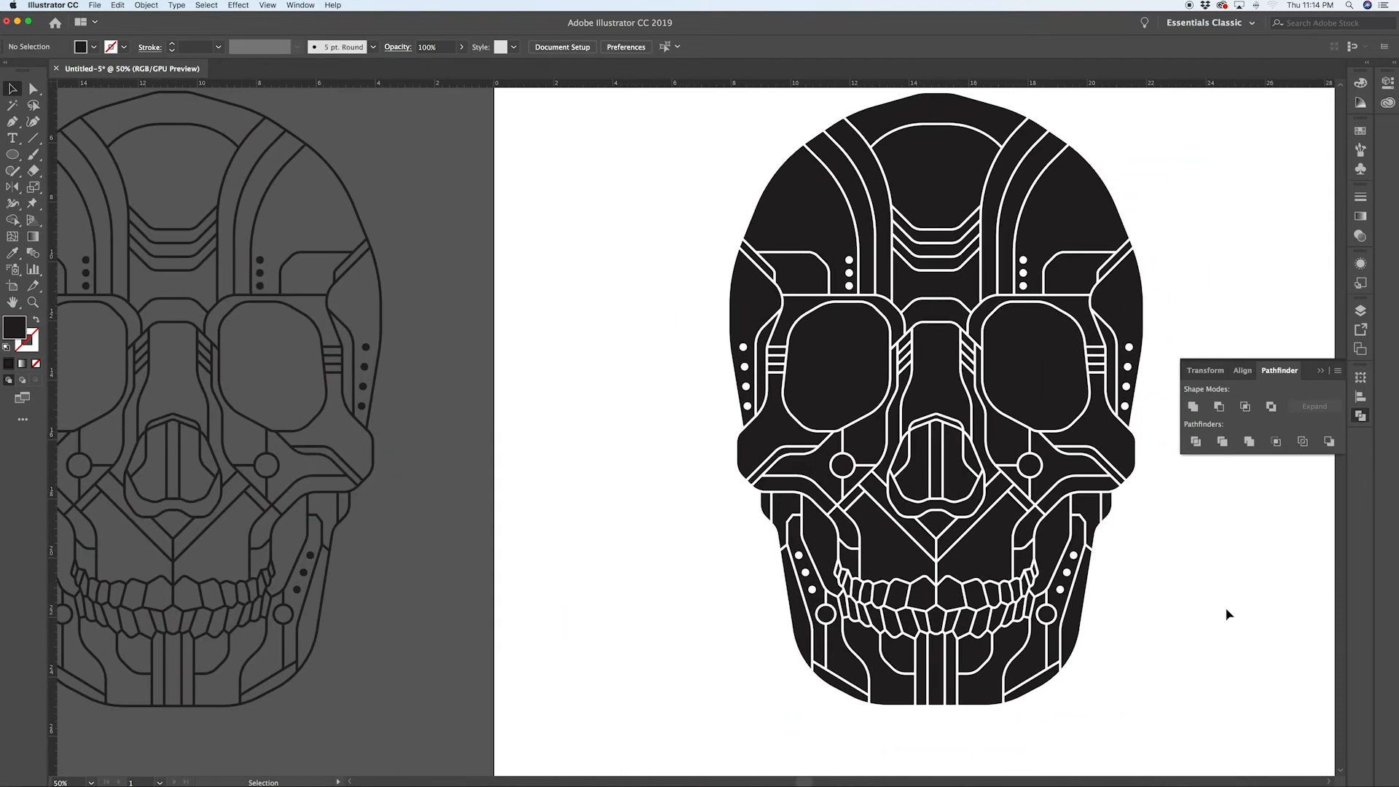
{"action": "scroll", "coordinate": [1228, 615], "scroll_direction": "down", "scroll_amount": 1}
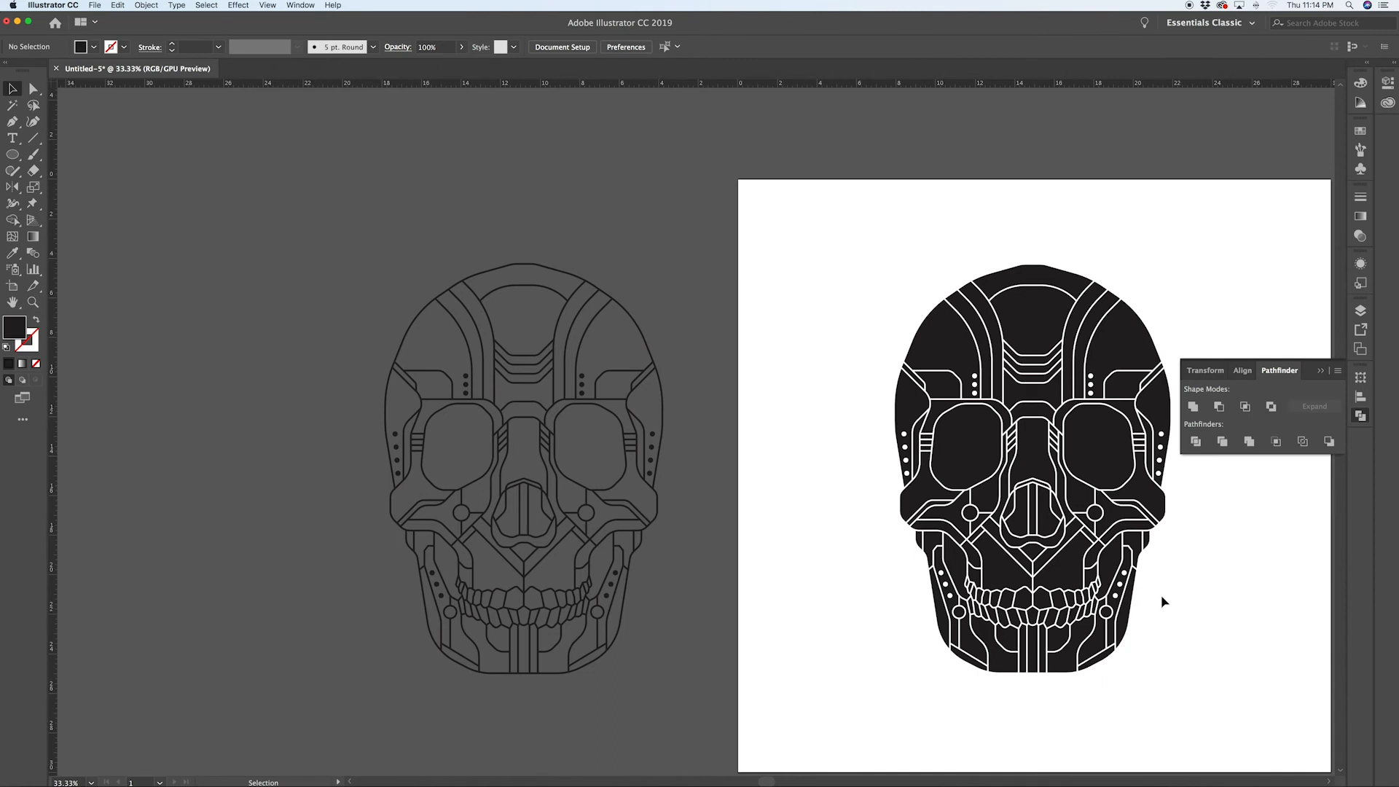
{"action": "key", "text": "a"}
{"action": "left_click", "coordinate": [1108, 567]}
{"action": "left_click", "coordinate": [963, 583], "text": "shift"}
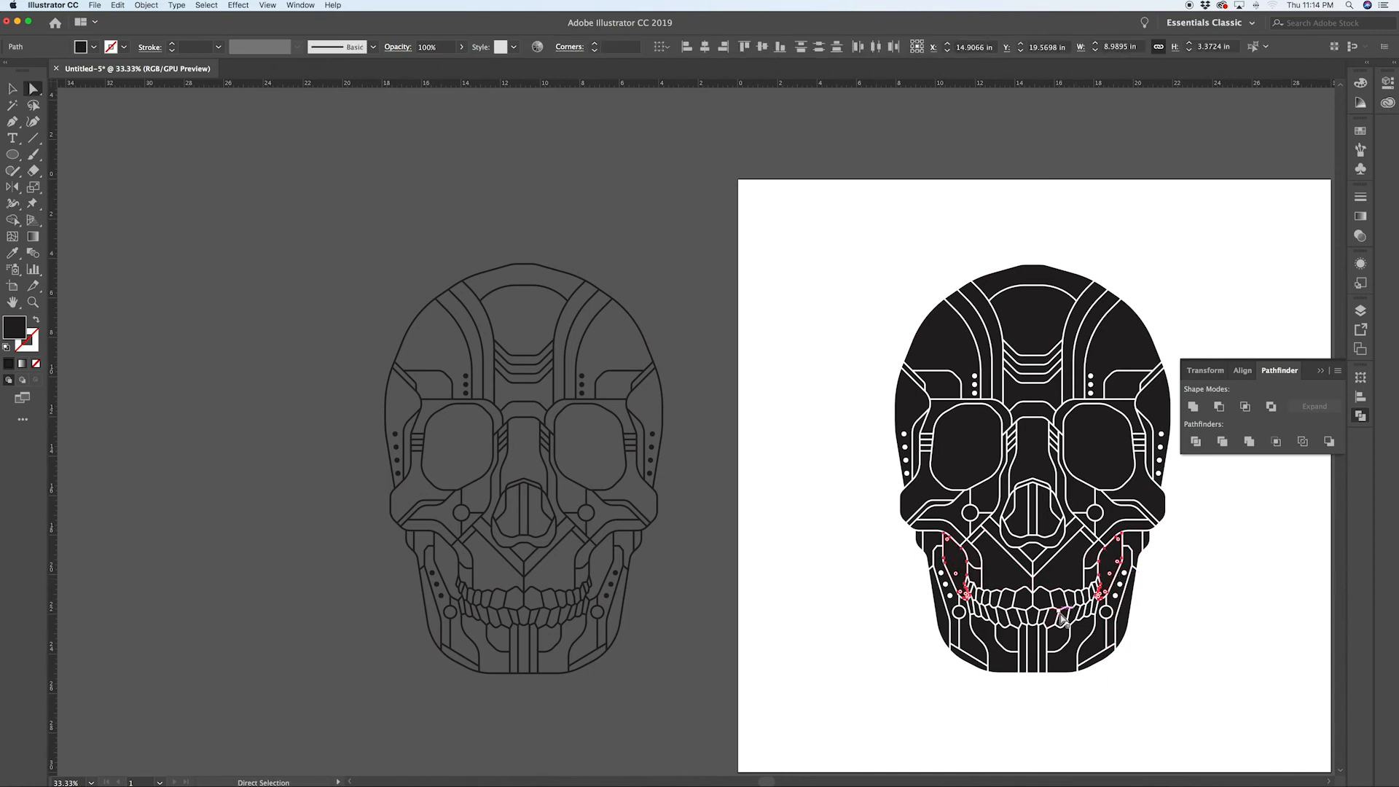
{"action": "key", "text": "Delete"}
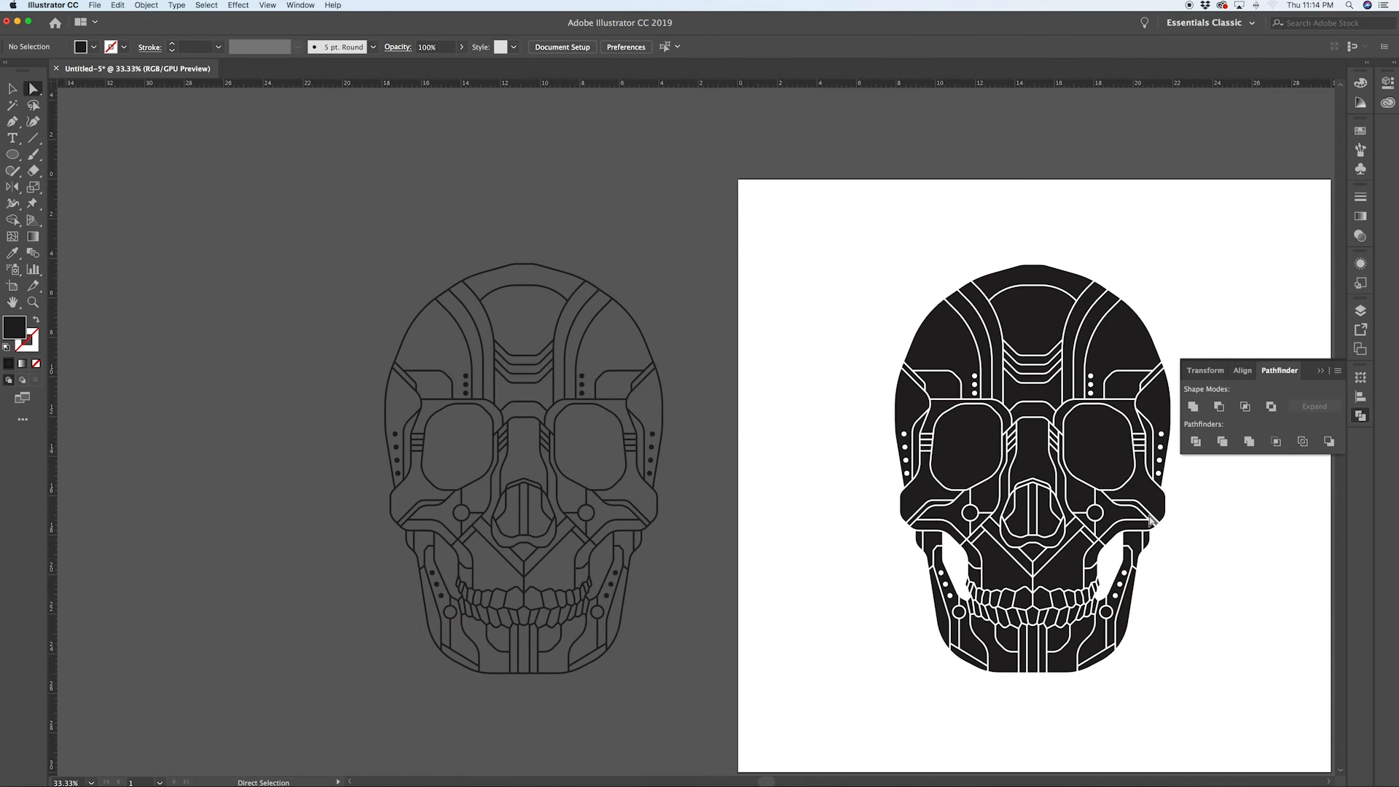
Step: Delete the black fill panels inside both eye sockets
{"action": "left_click", "coordinate": [1093, 462]}
{"action": "left_click", "coordinate": [977, 454], "text": "shift"}
{"action": "key", "text": "Delete"}
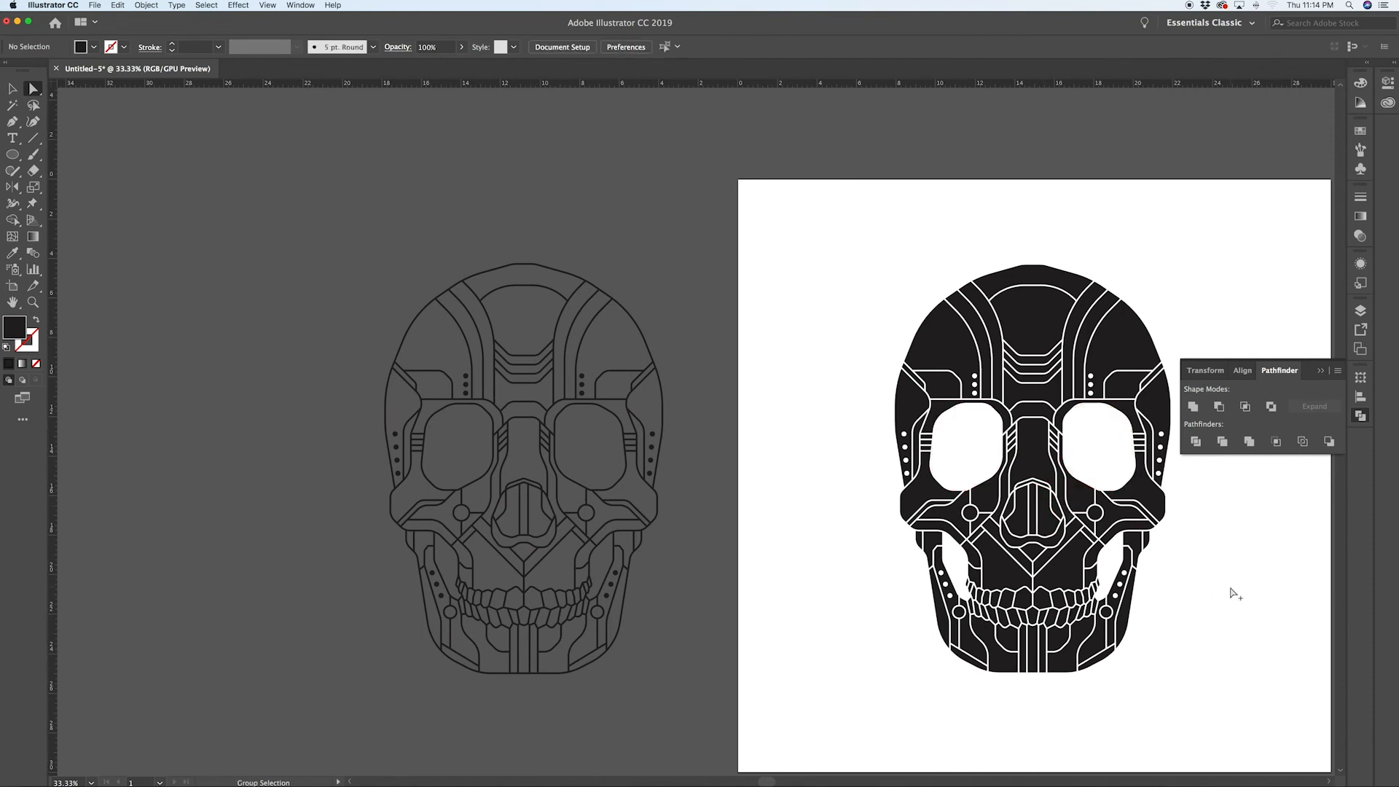
Step: Delete the black fill panel inside the nose cavity
{"action": "scroll", "coordinate": [1234, 593], "scroll_direction": "down", "scroll_amount": 1}
{"action": "scroll", "coordinate": [1232, 591], "scroll_direction": "right", "scroll_amount": 5}
{"action": "scroll", "coordinate": [964, 537], "scroll_direction": "up", "scroll_amount": 3}
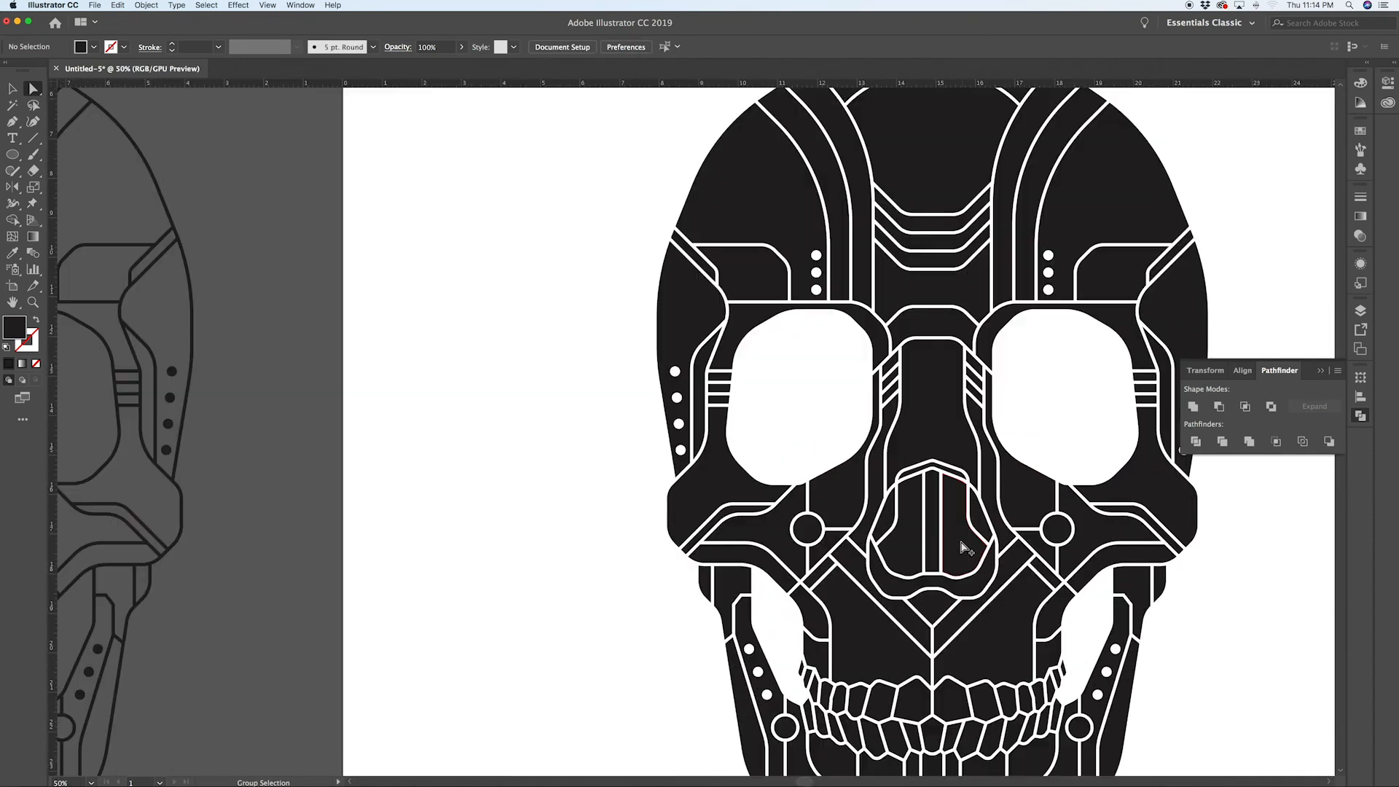
{"action": "left_click", "coordinate": [931, 546]}
{"action": "key", "text": "Delete"}
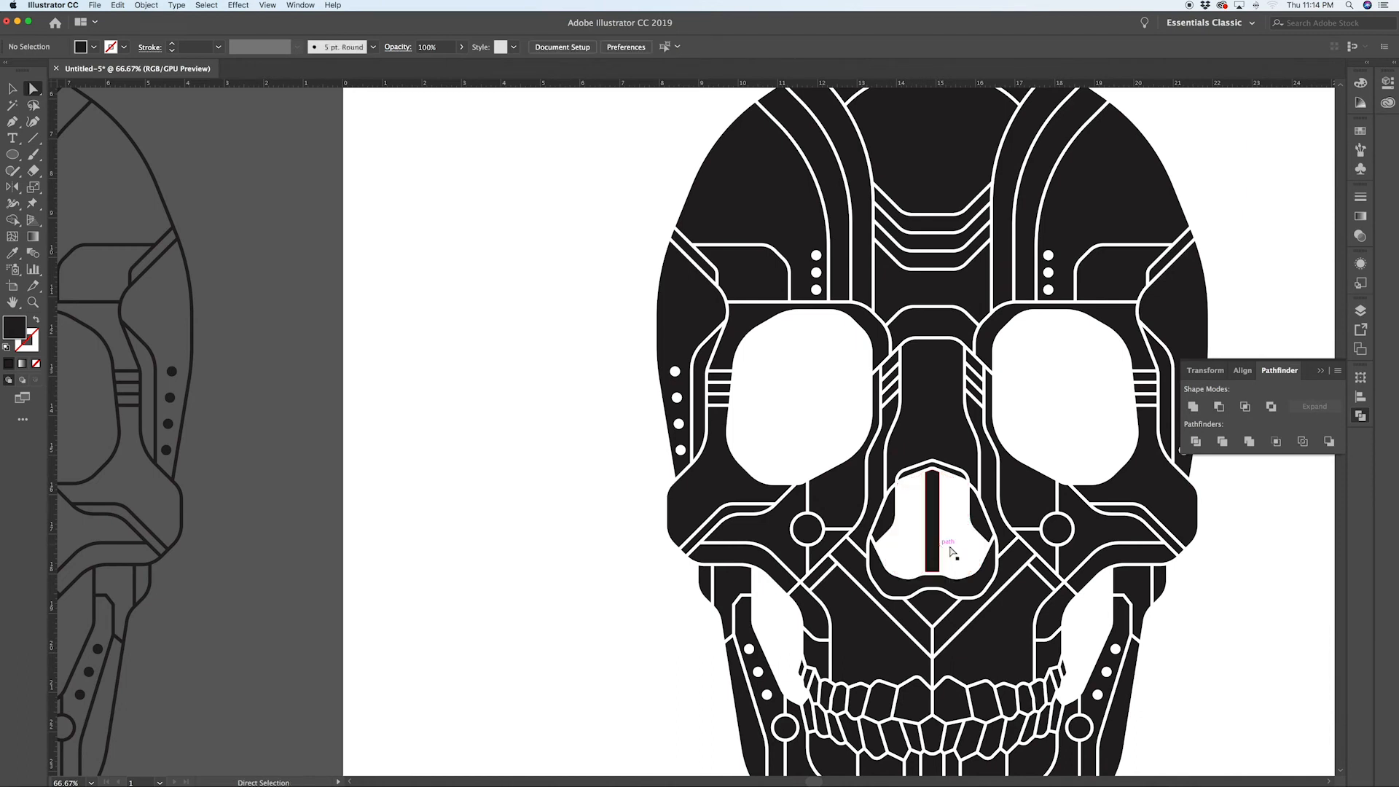
{"action": "scroll", "coordinate": [1235, 583], "scroll_direction": "down", "scroll_amount": 3}
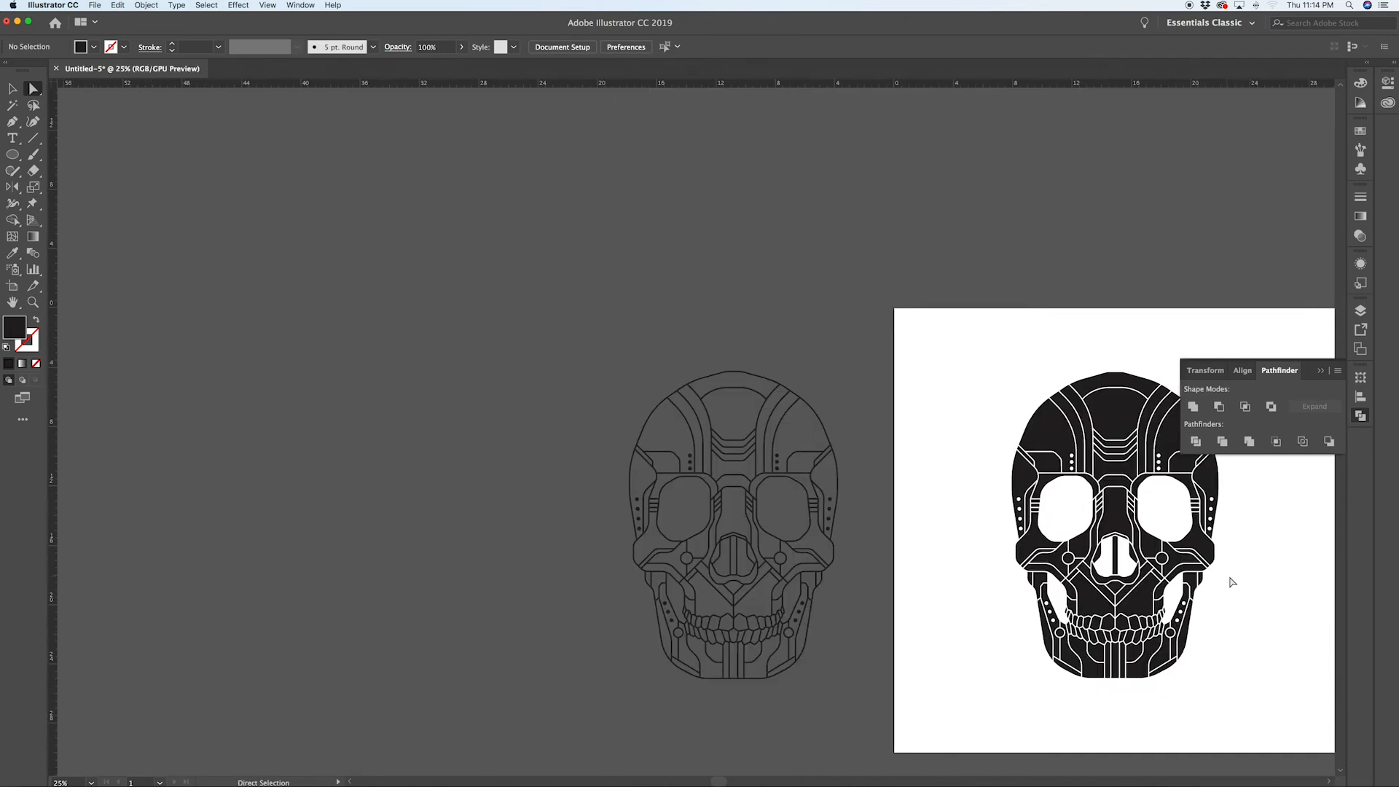
{"action": "scroll", "coordinate": [1233, 583], "scroll_direction": "right", "scroll_amount": 5}
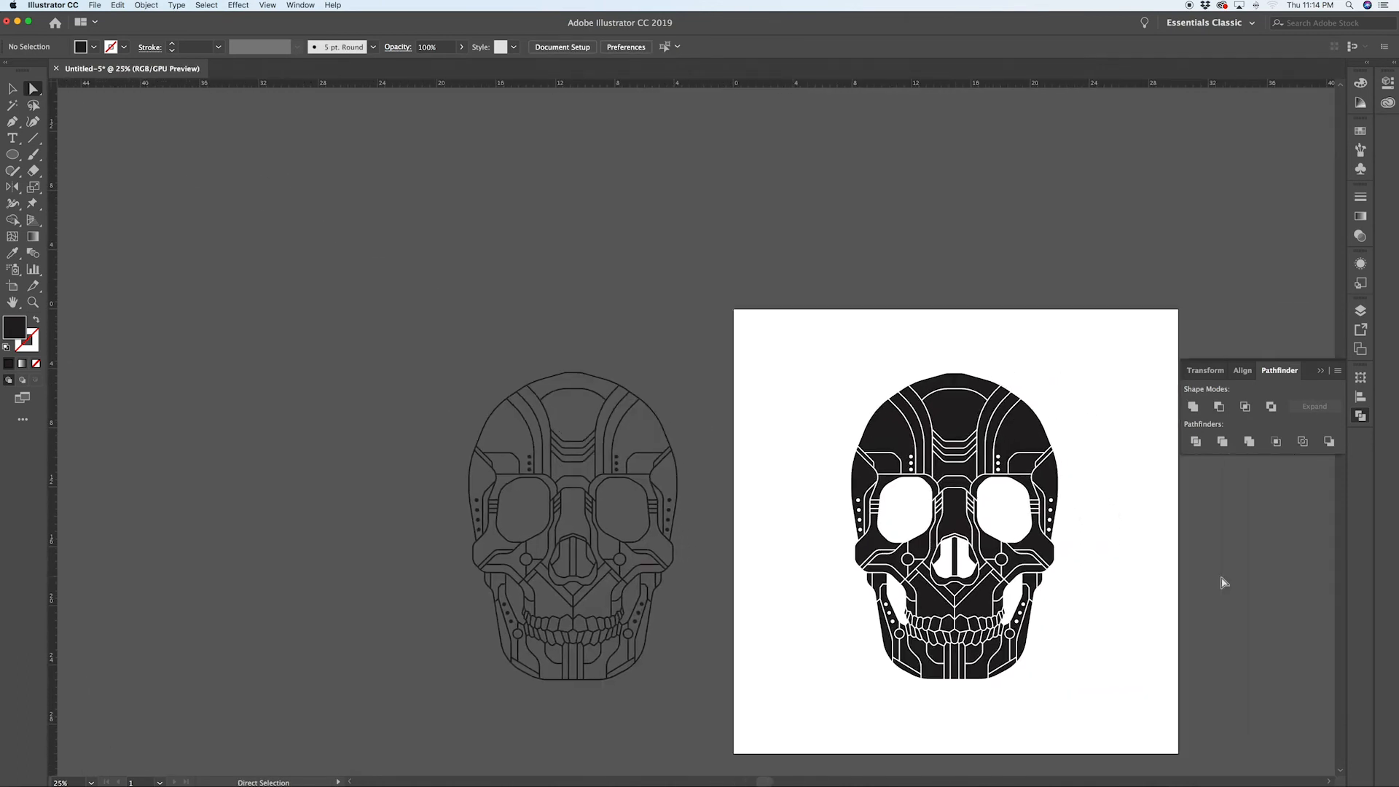